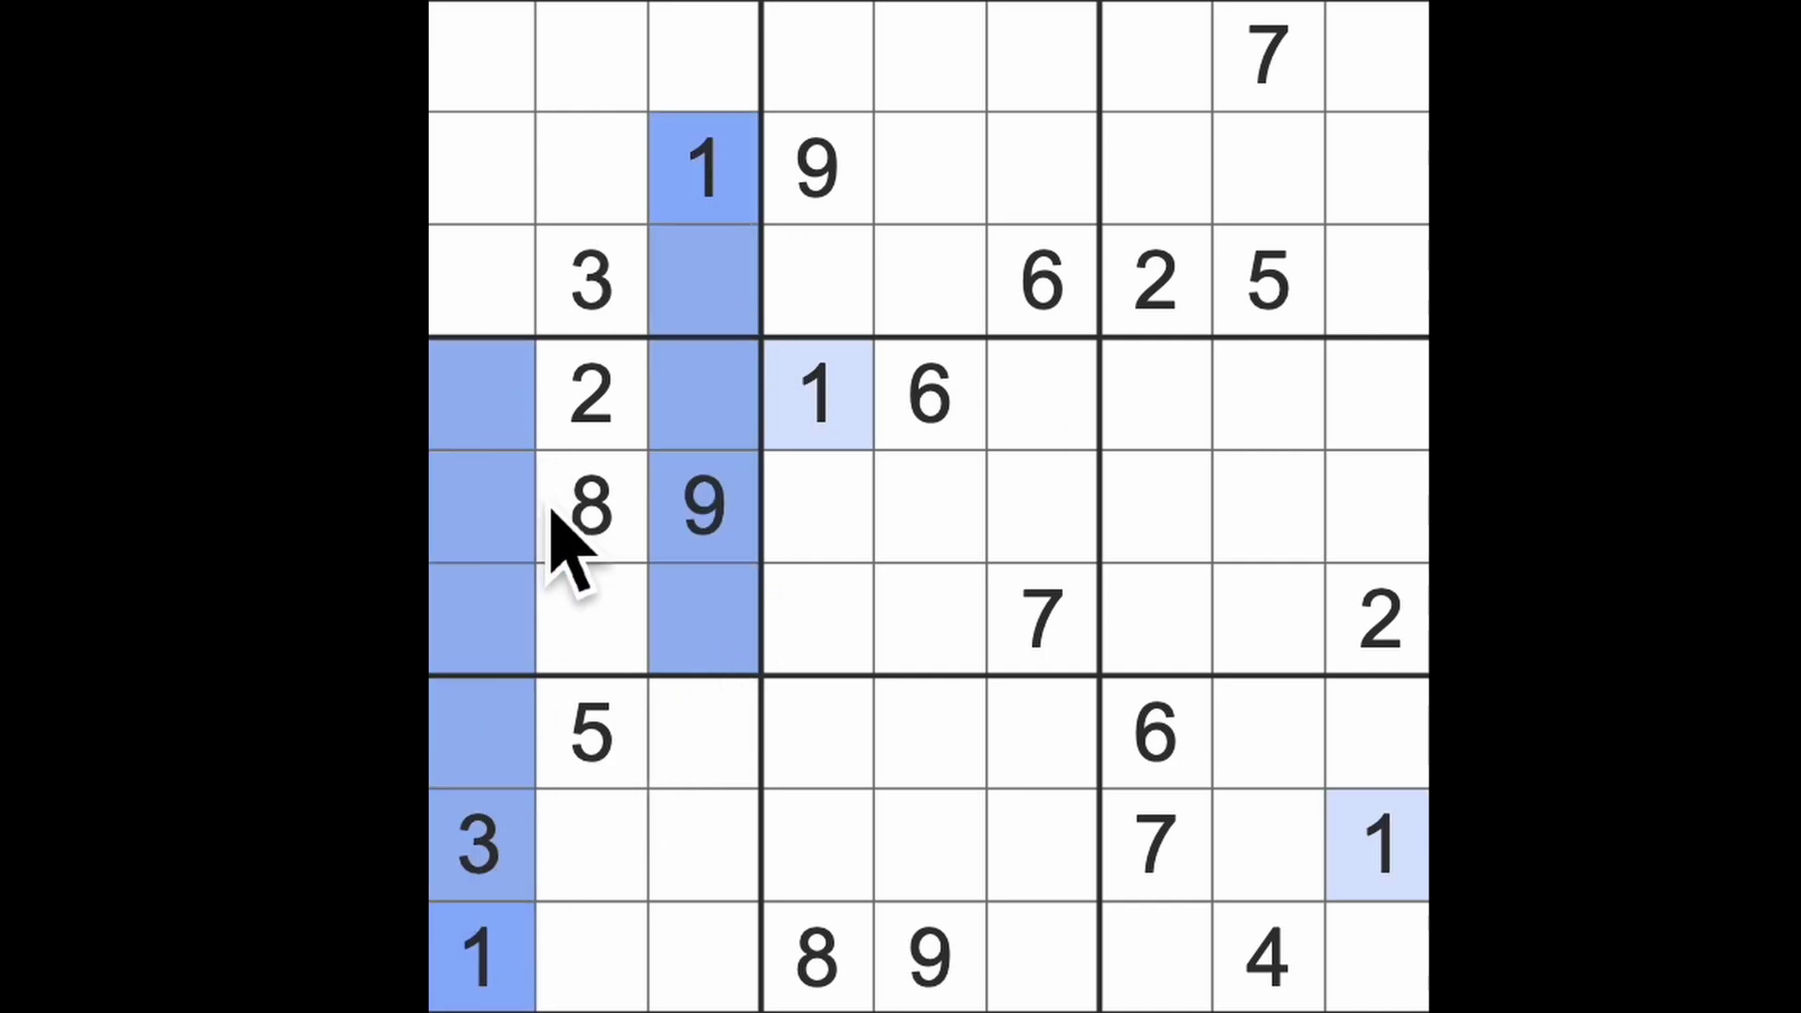
# Enter a 1 at row 6, column 2 and a 6 at row 8, column 4
pyautogui.click(592, 620)
pyautogui.write('1')
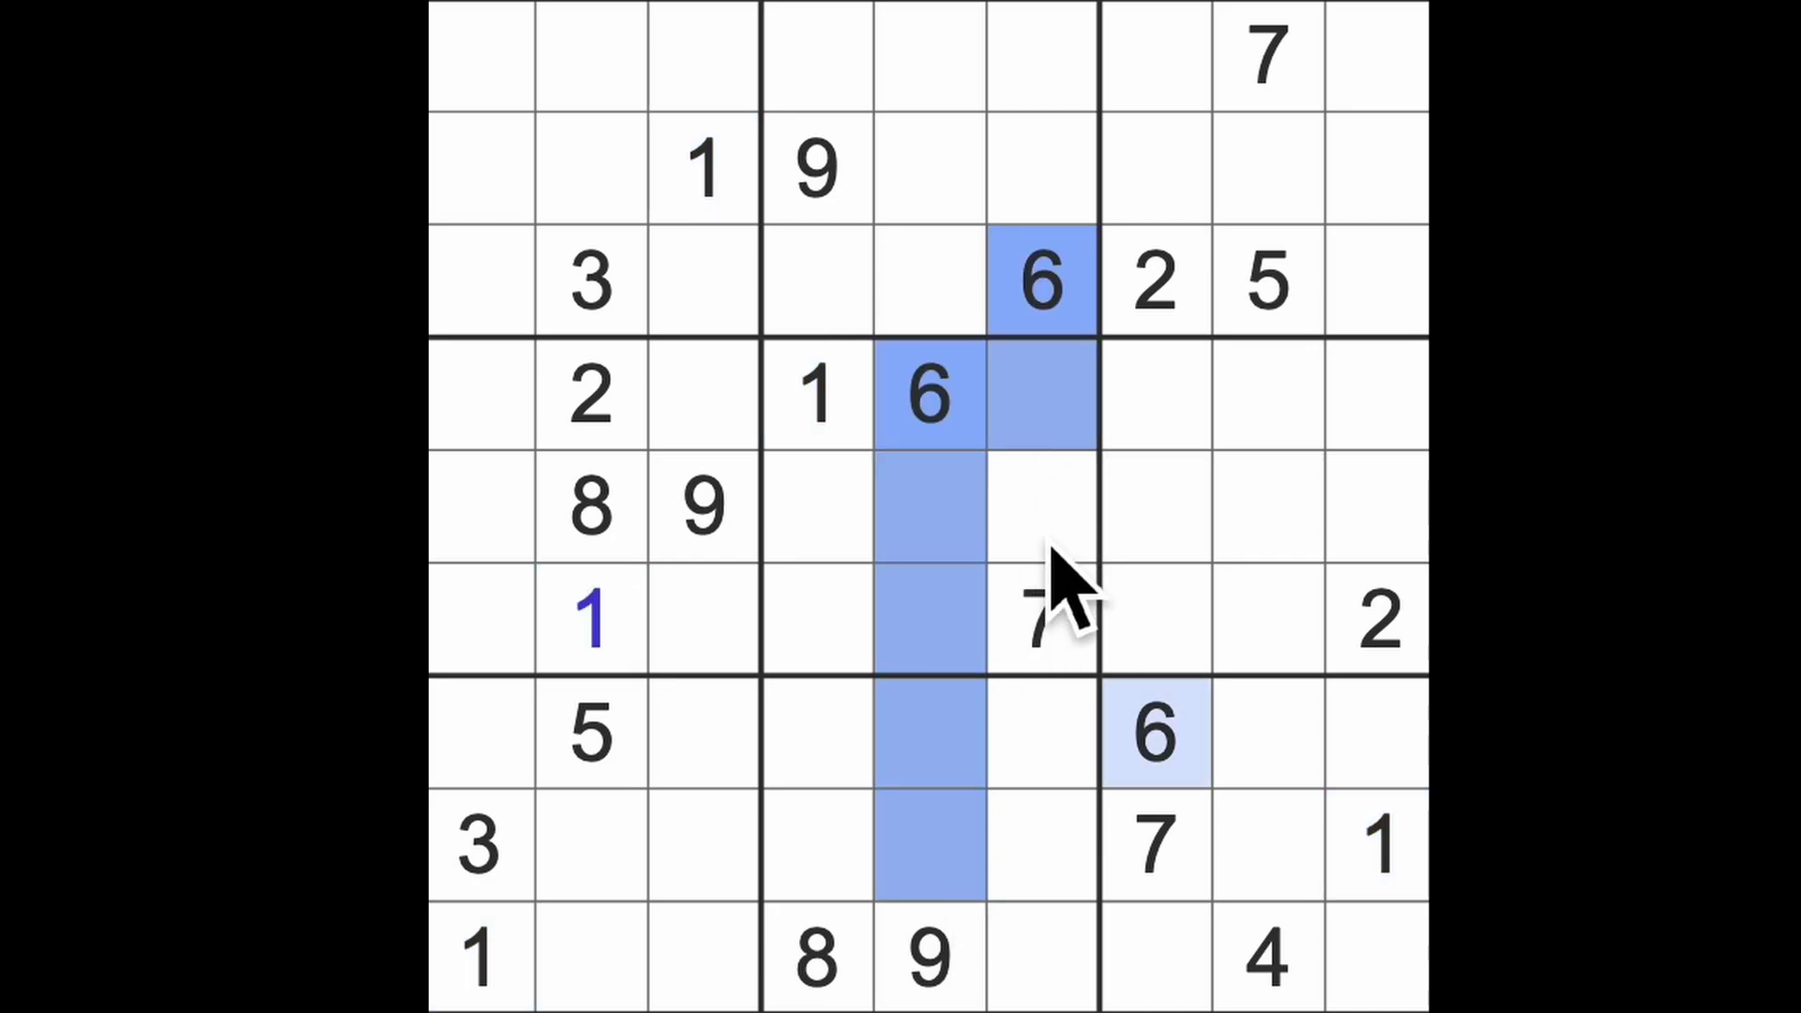
pyautogui.click(852, 873)
pyautogui.write('6')
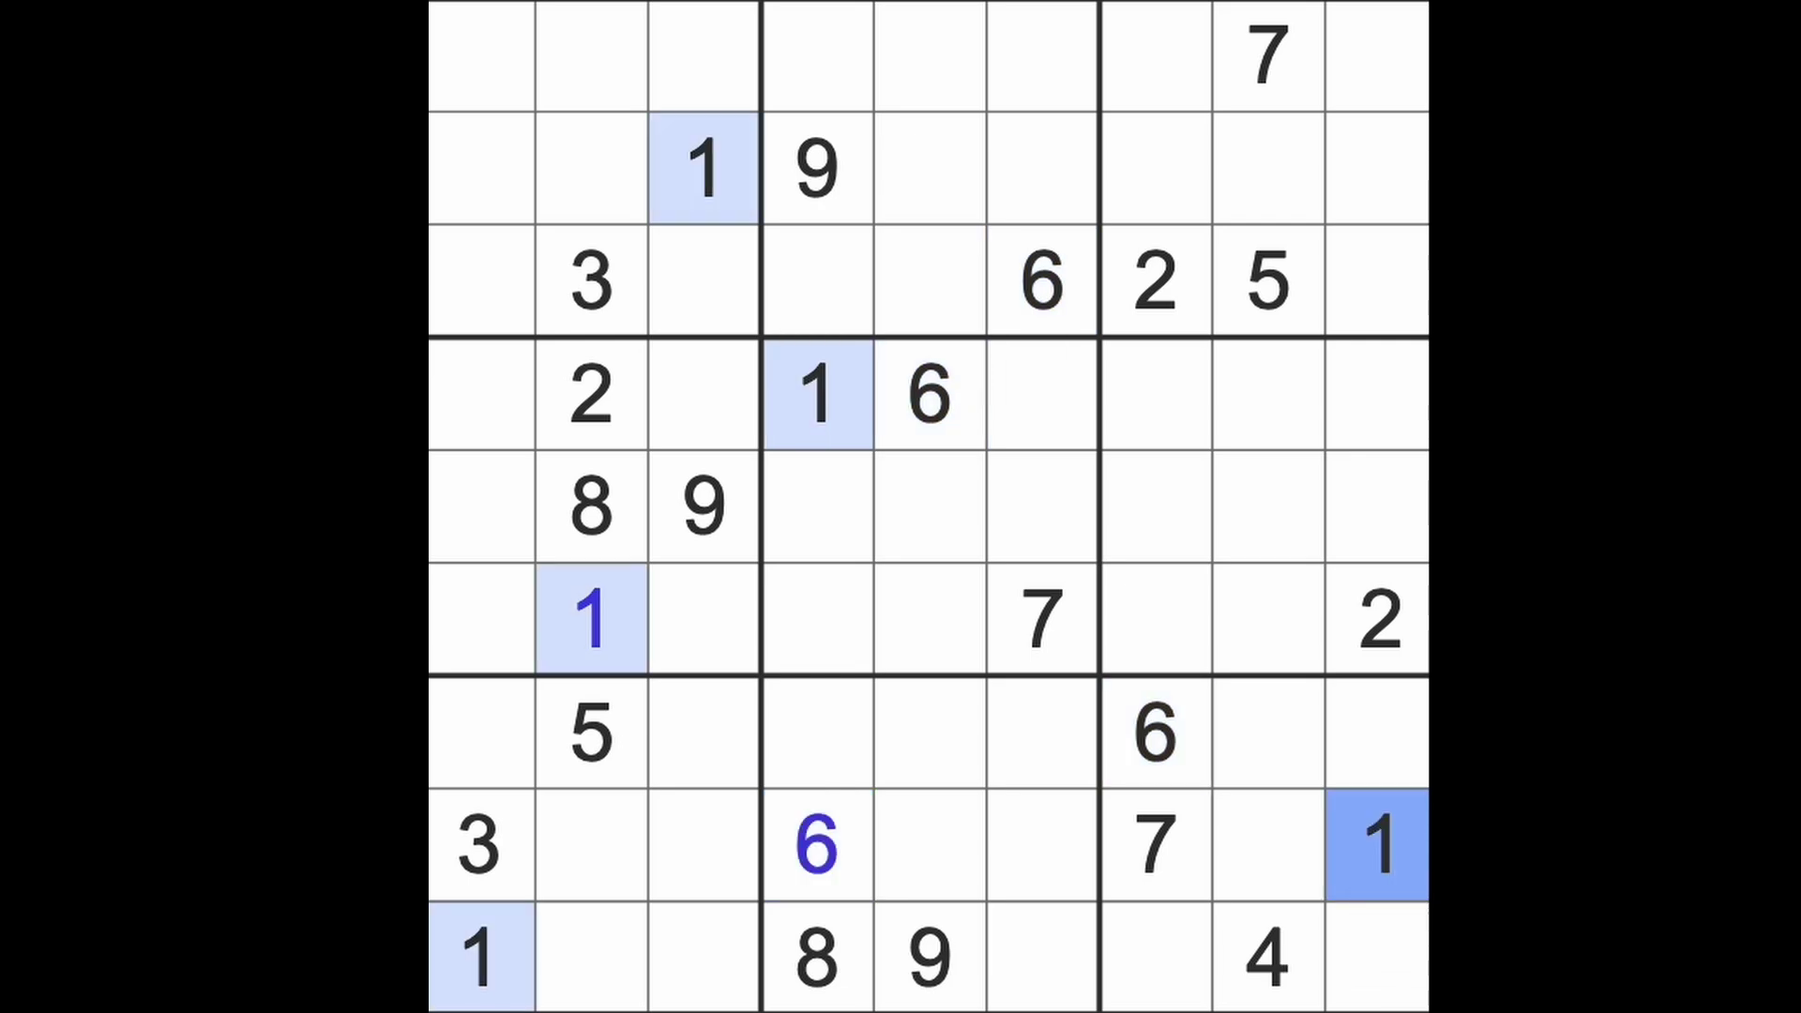
# Trace rows and columns for 1s and enter 1s at row 1 column 7 and row 5 column 8
pyautogui.moveTo(1379, 844); pyautogui.dragTo(1408, 106)
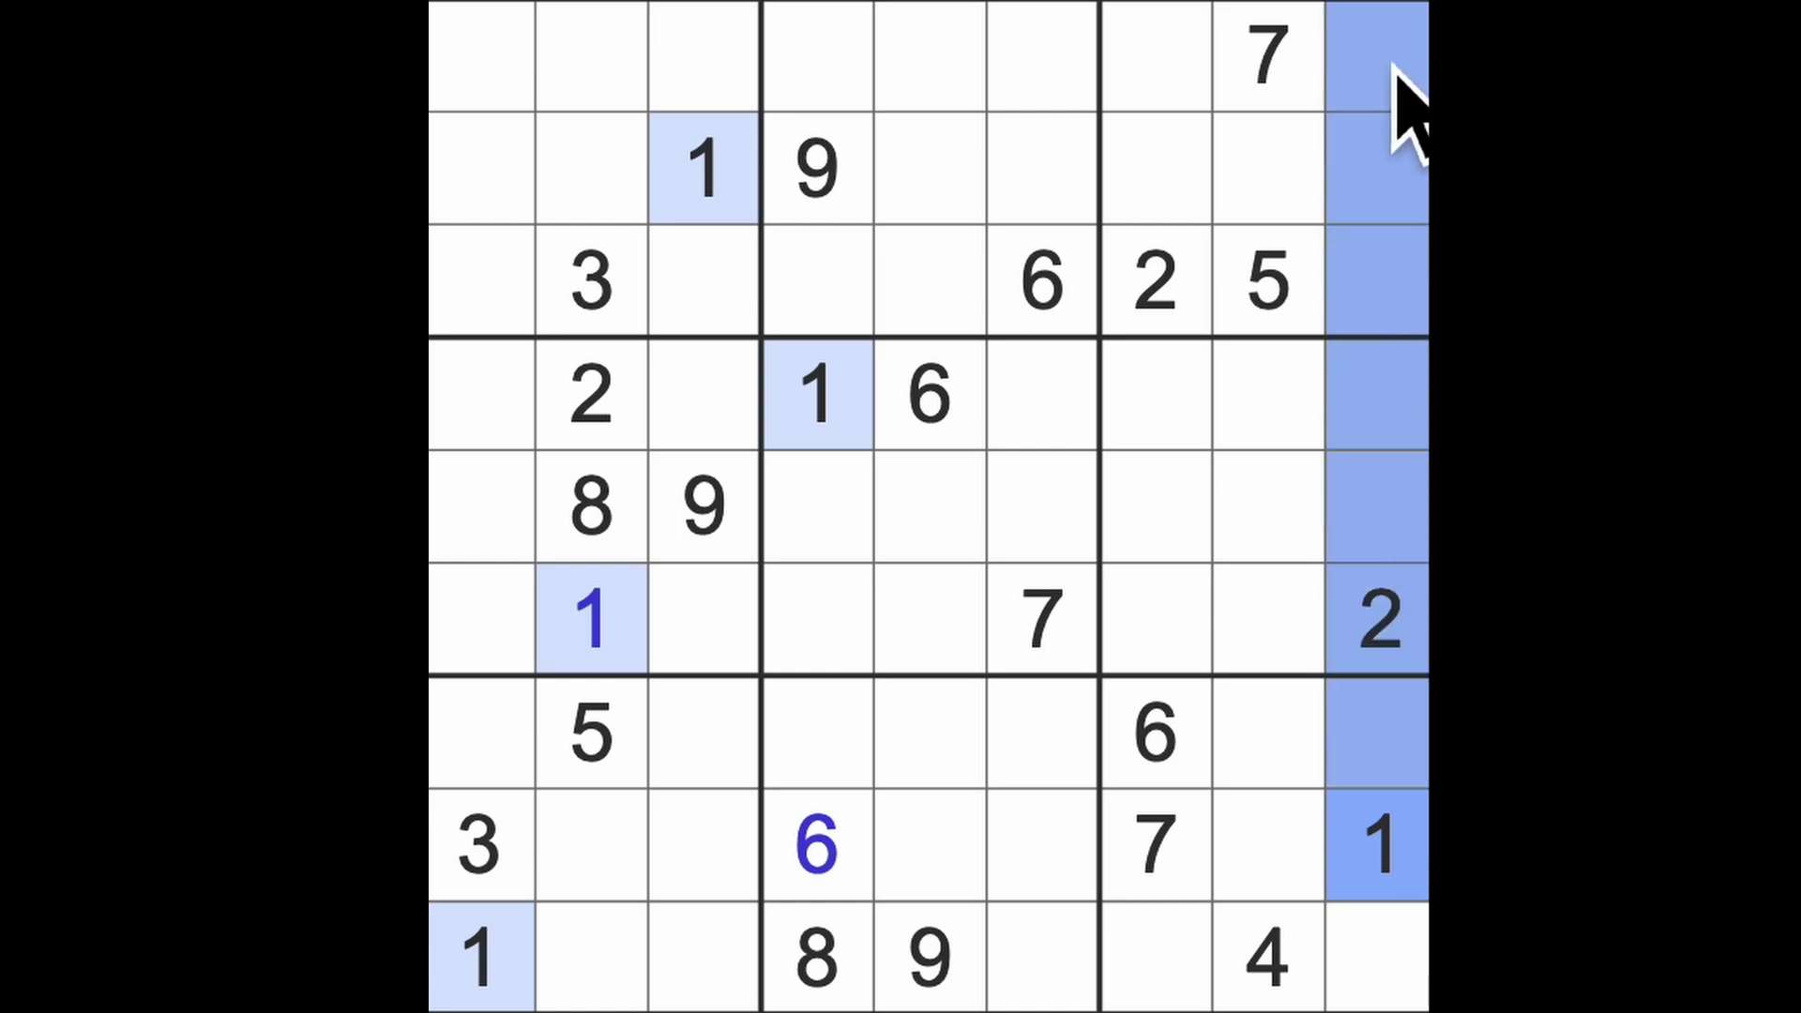
pyautogui.moveTo(704, 169); pyautogui.dragTo(1323, 176)
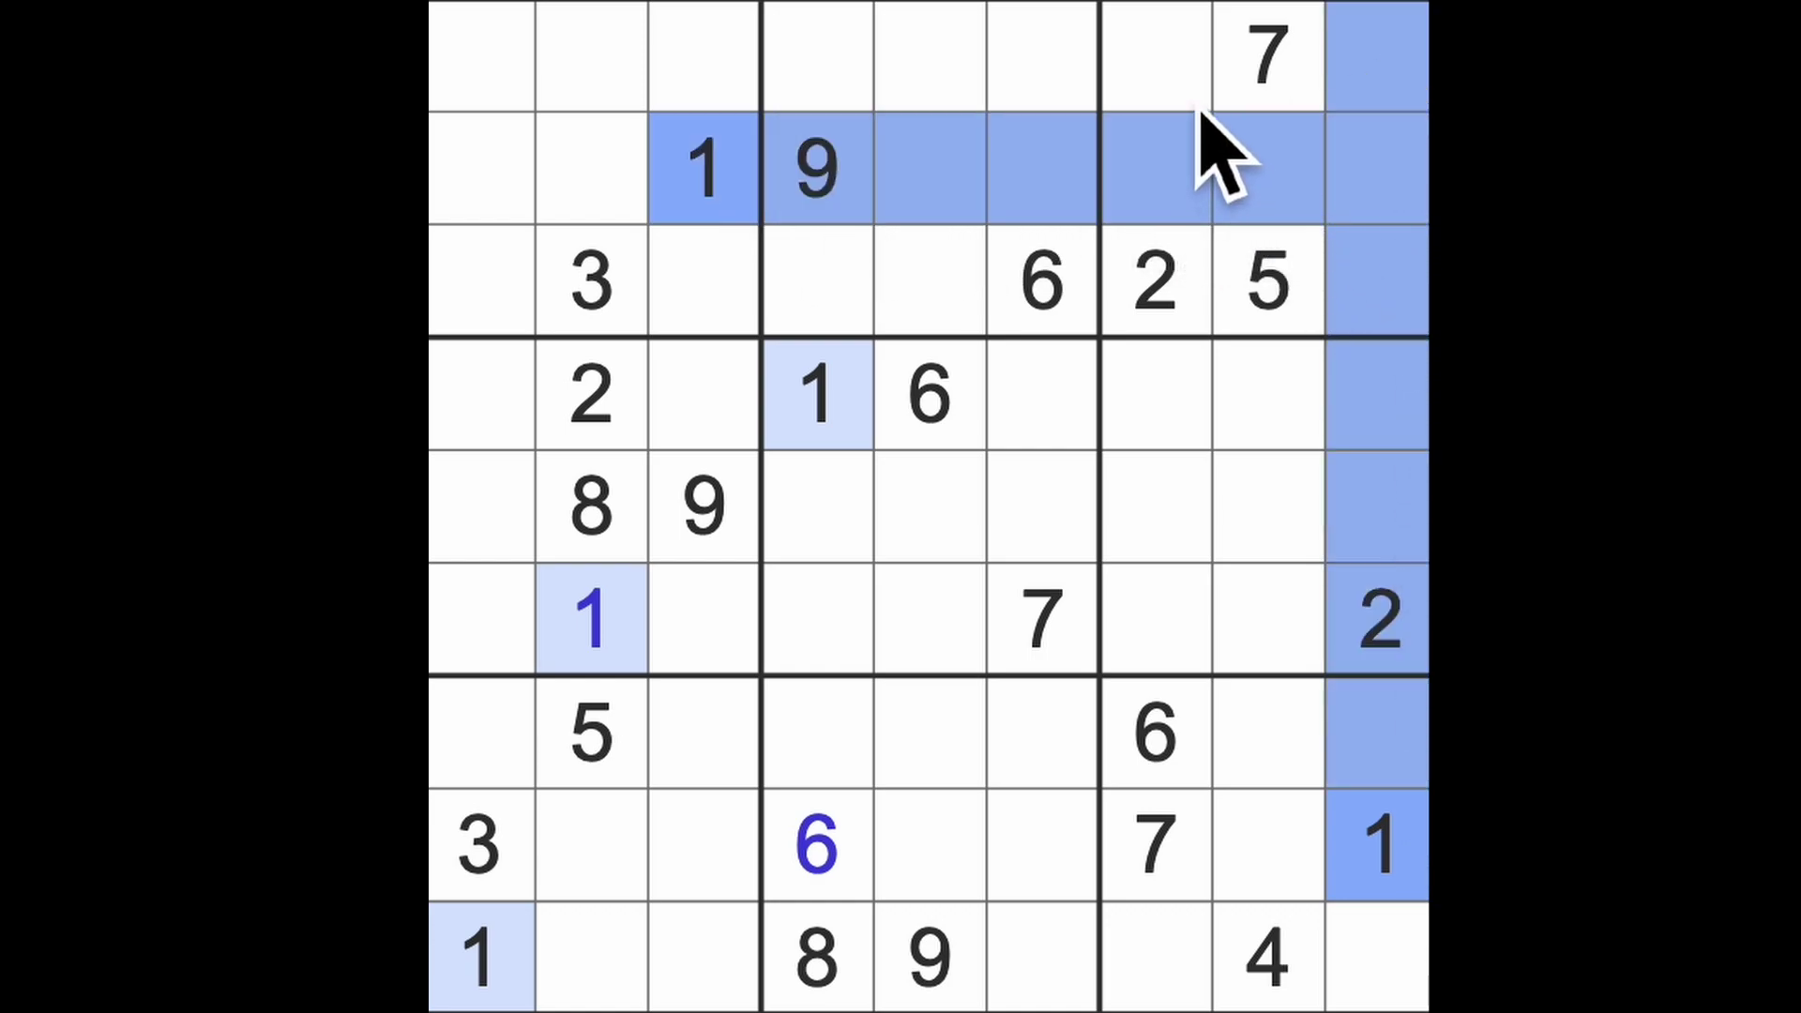
pyautogui.click(1155, 56)
pyautogui.write('1')
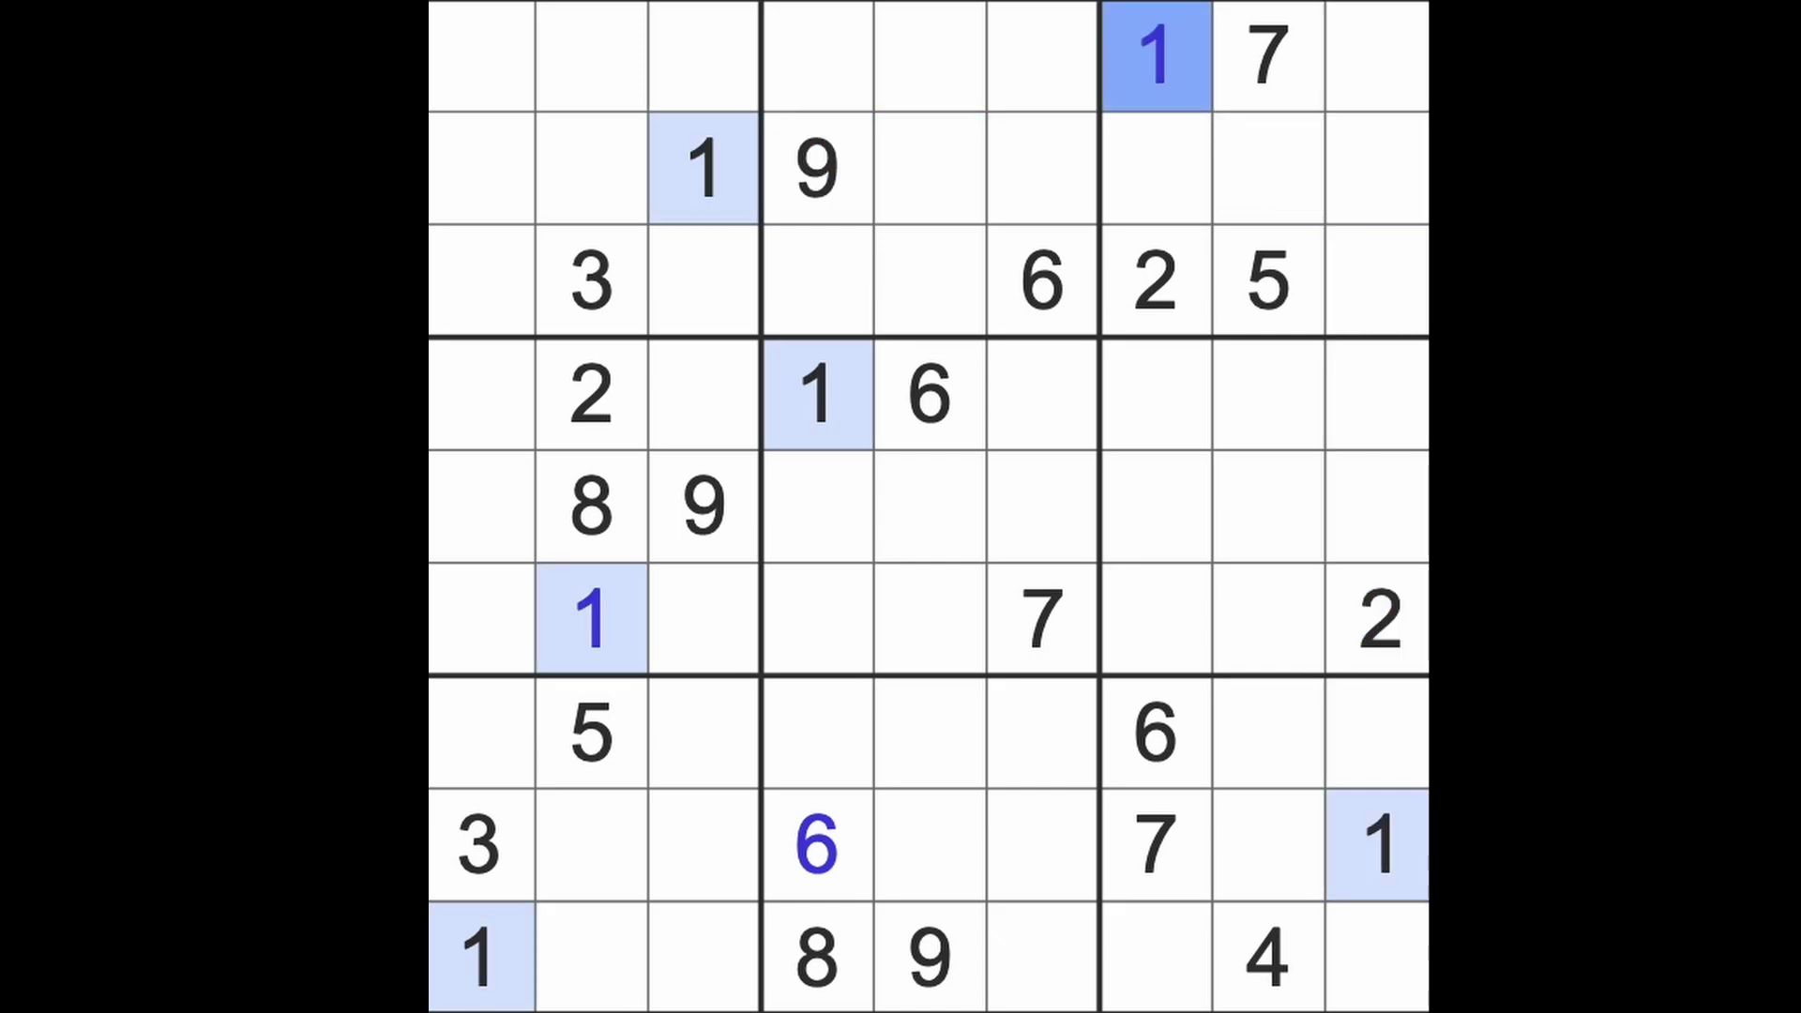
pyautogui.moveTo(1154, 57)
pyautogui.mouseDown()
pyautogui.moveTo(1200, 611)
pyautogui.moveTo(1154, 619)
pyautogui.mouseUp()
pyautogui.moveTo(1376, 844); pyautogui.dragTo(1376, 394)
pyautogui.click(817, 394)
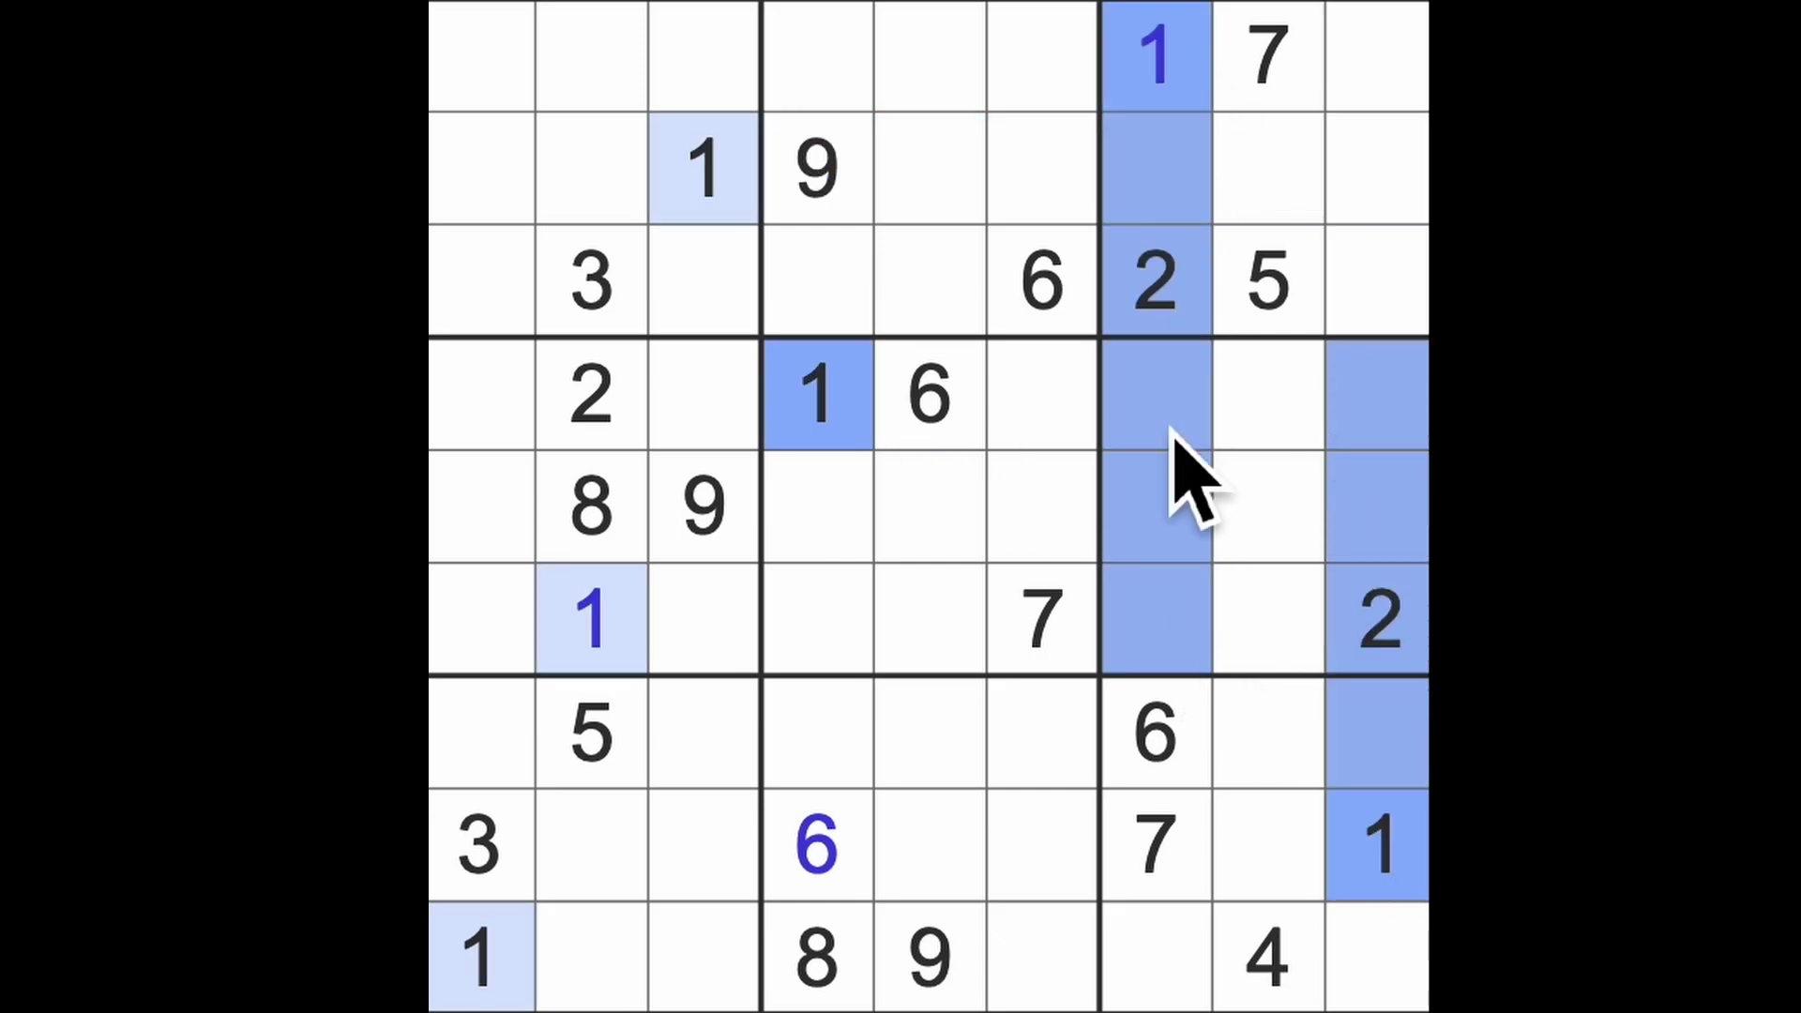
pyautogui.moveTo(591, 619); pyautogui.dragTo(1379, 620)
pyautogui.click(1266, 506)
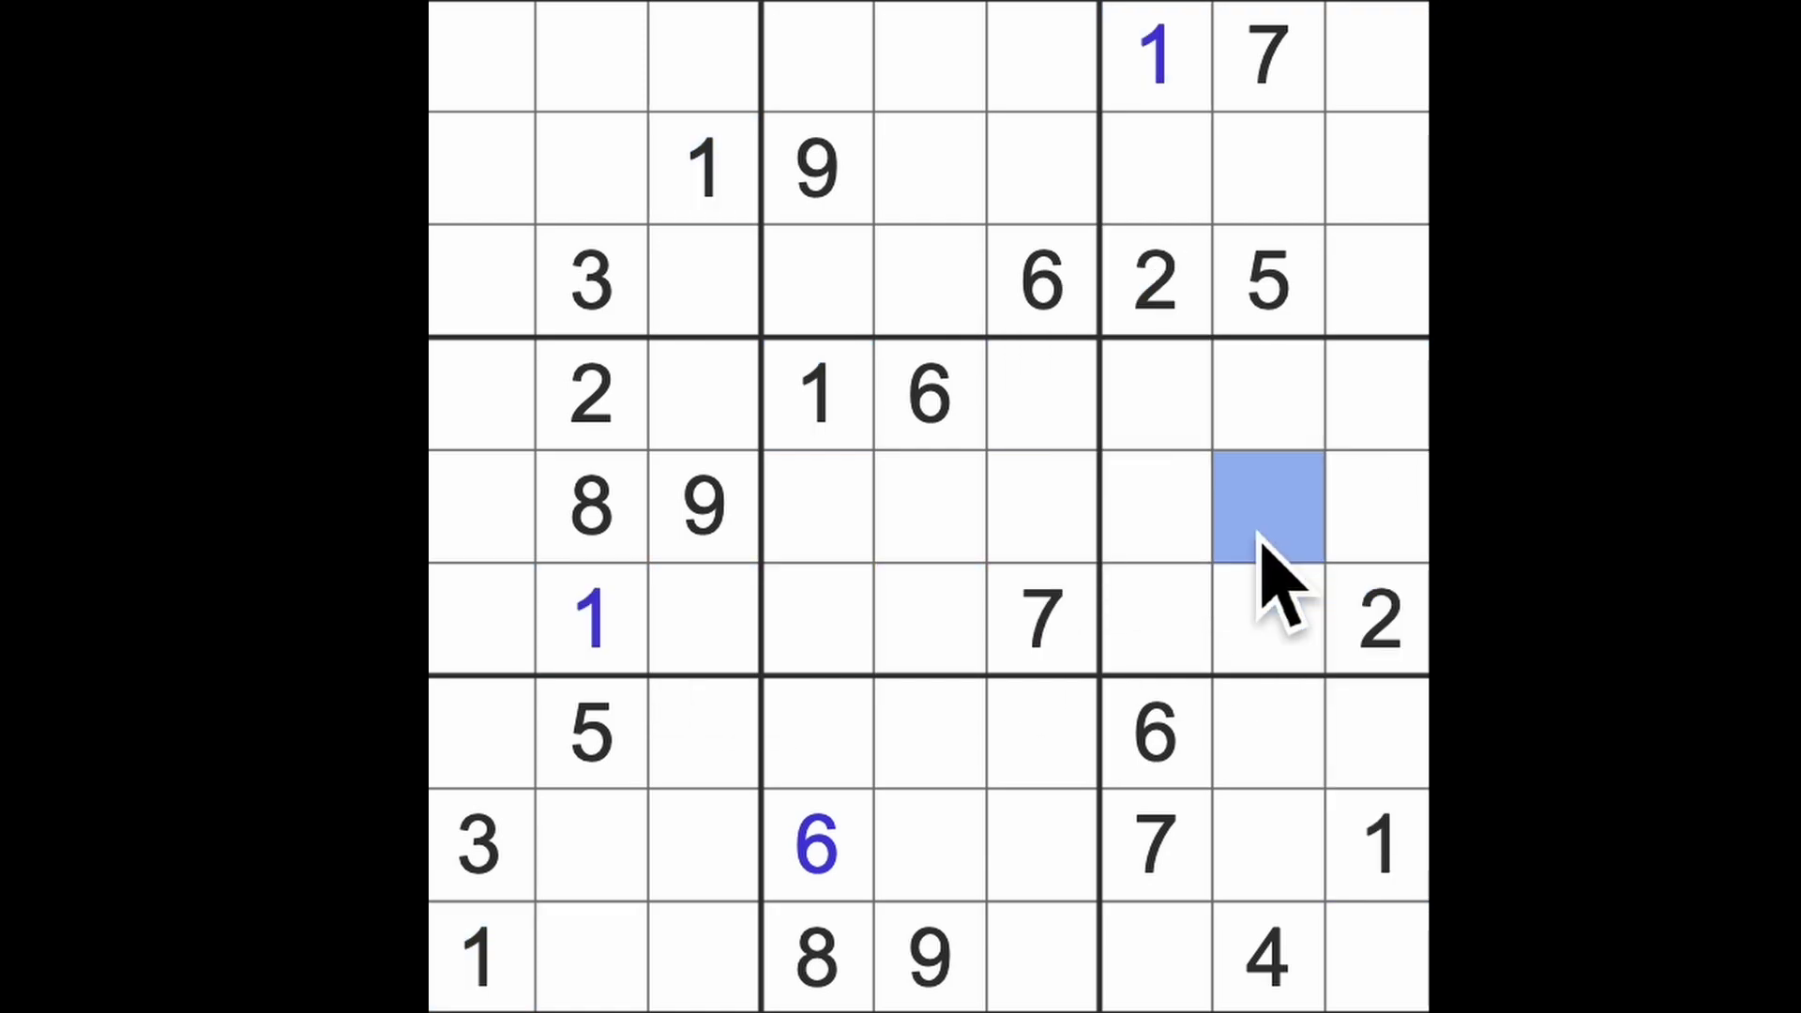
pyautogui.write('1')
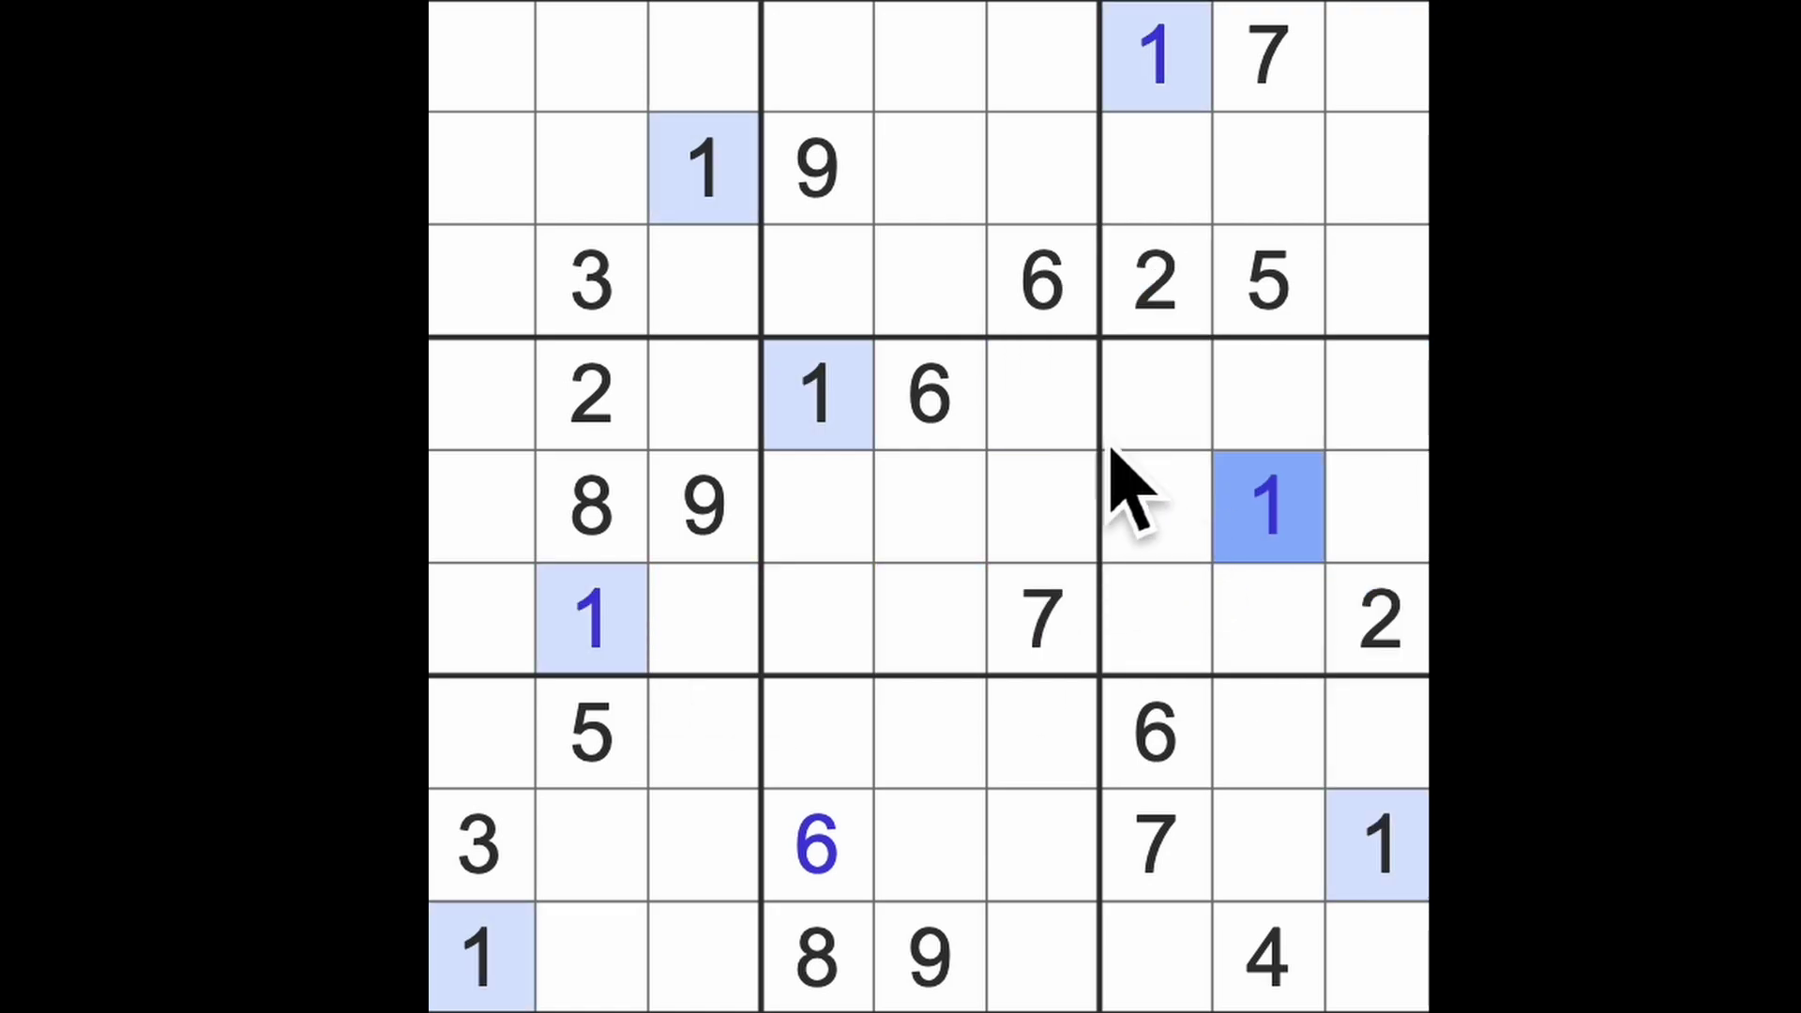
# Enter 1s at row 3 column 5 and row 7 column 6 after tracing columns 4, 5 and the bottom rows
pyautogui.moveTo(760, 168); pyautogui.dragTo(1025, 141)
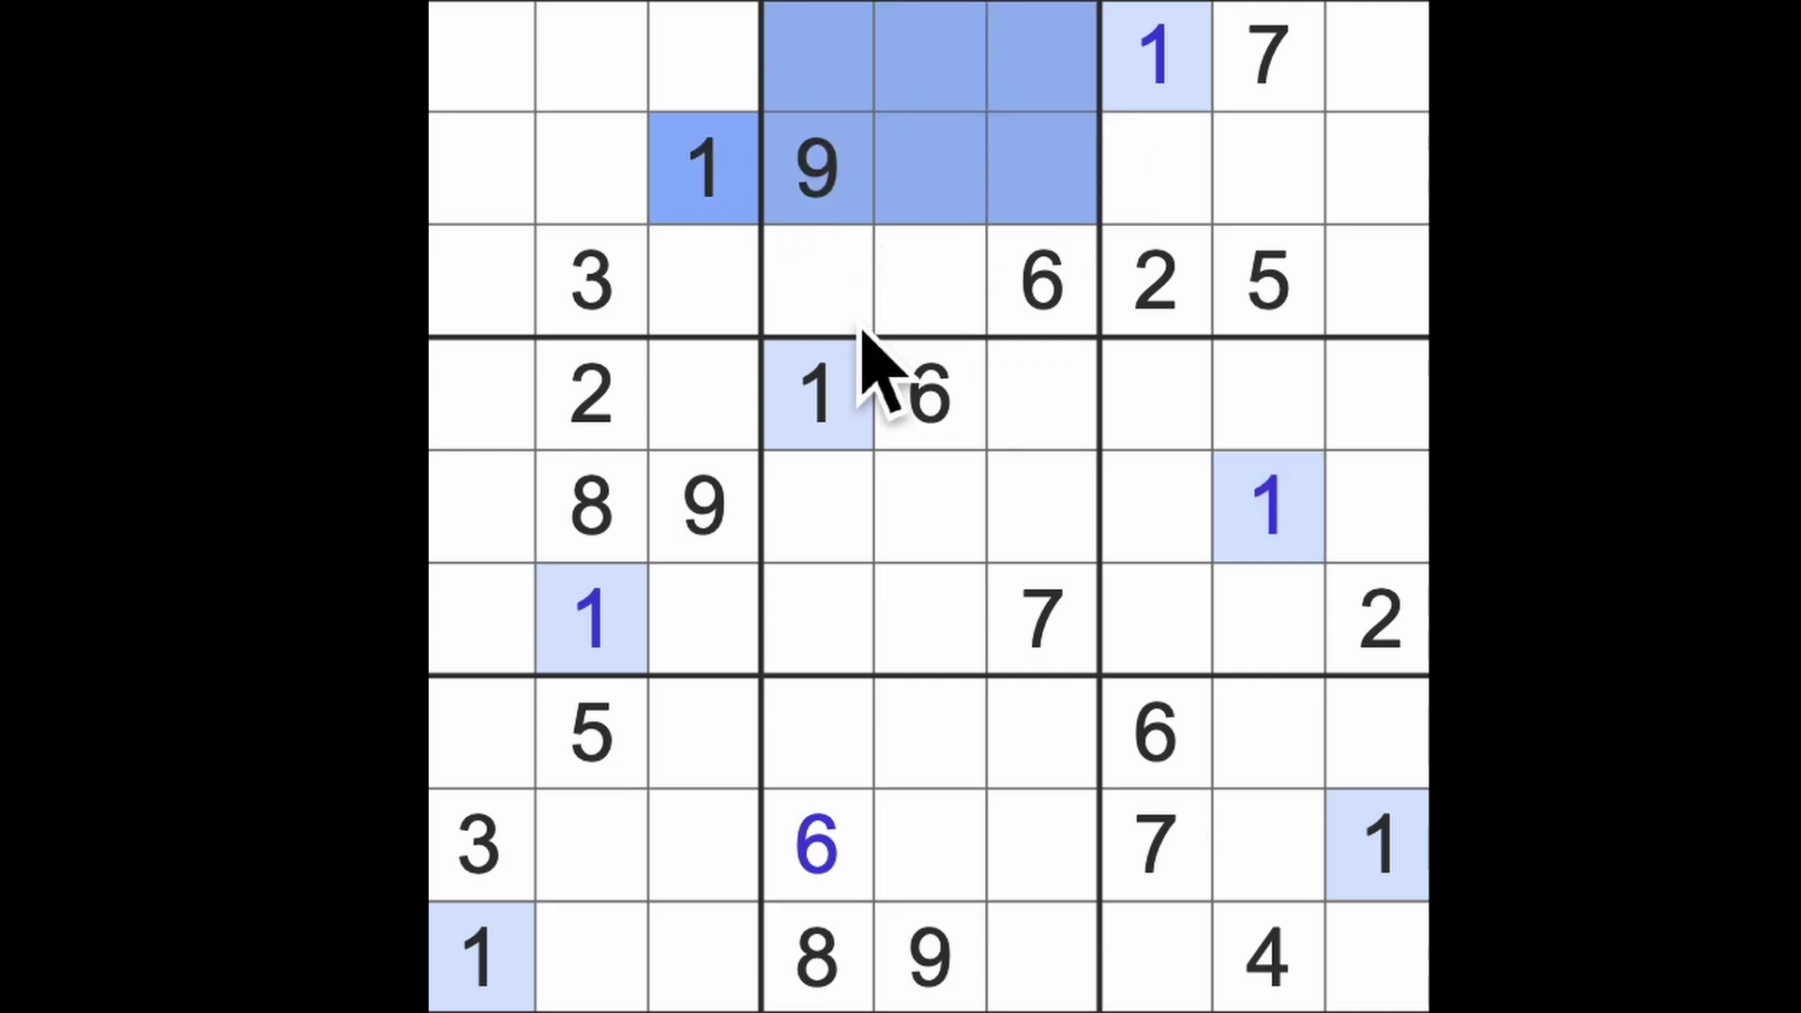
pyautogui.click(929, 282)
pyautogui.write('1')
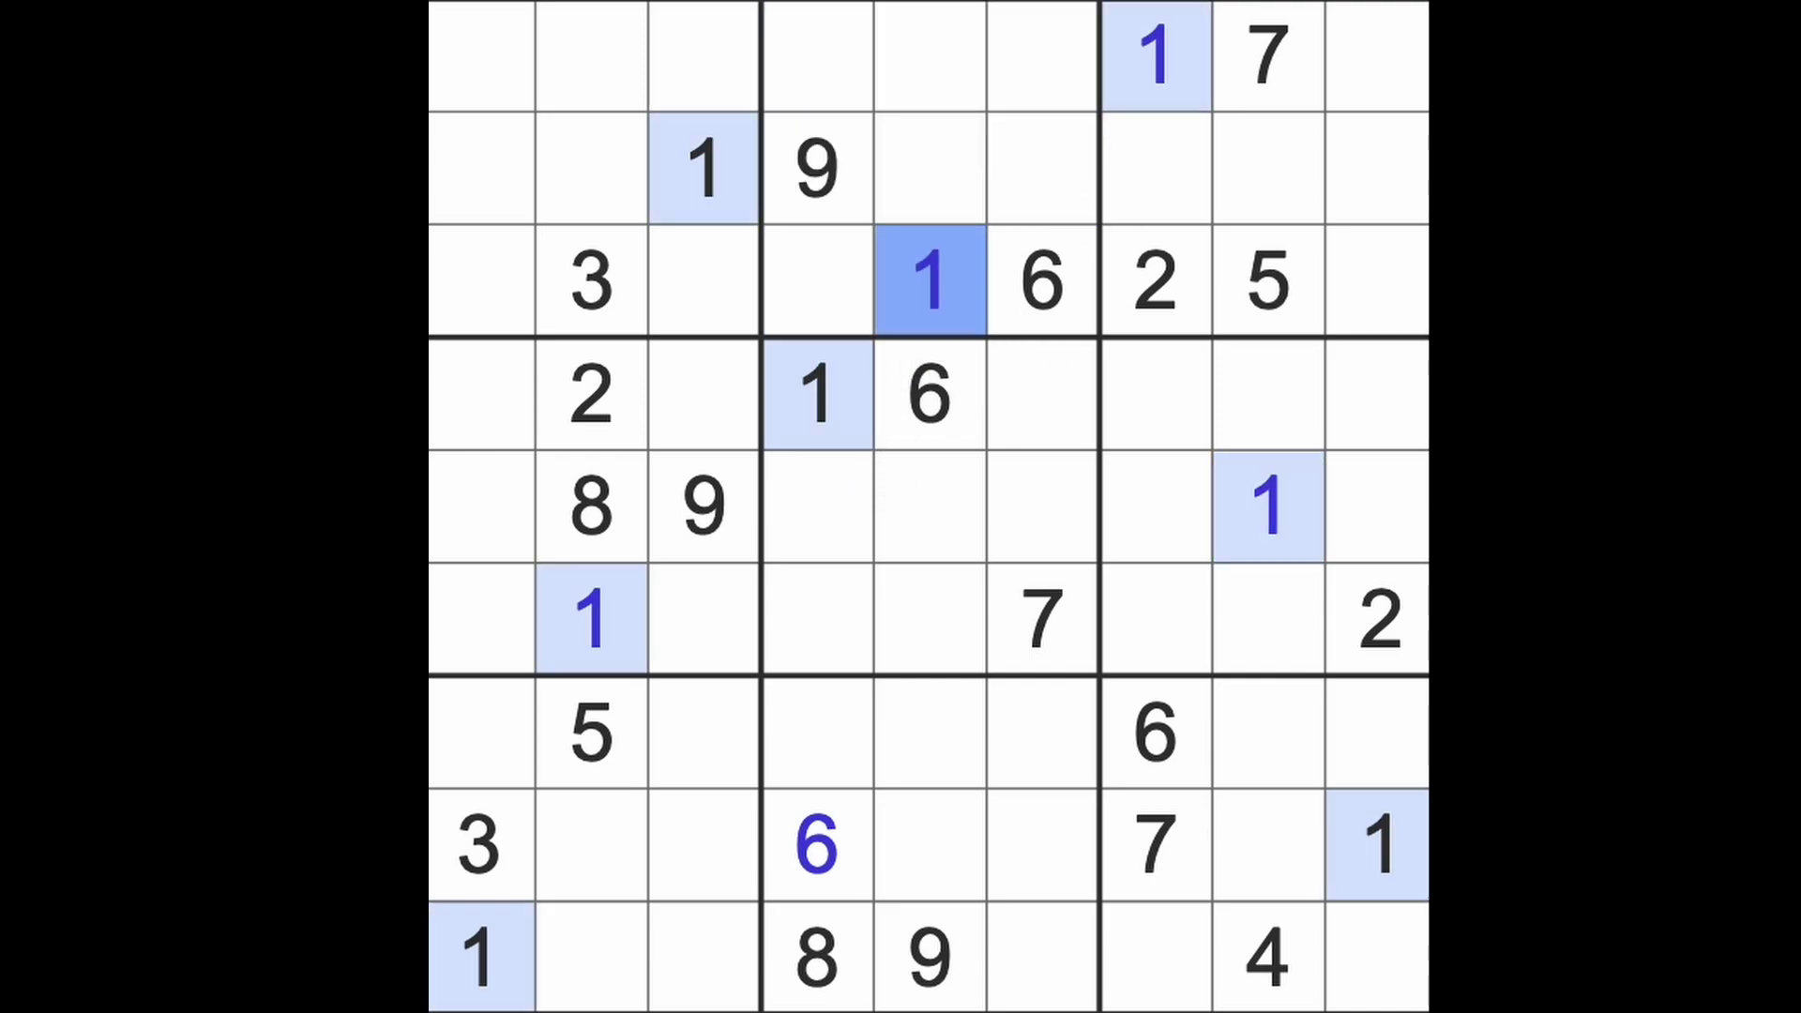
pyautogui.moveTo(929, 395); pyautogui.dragTo(930, 845)
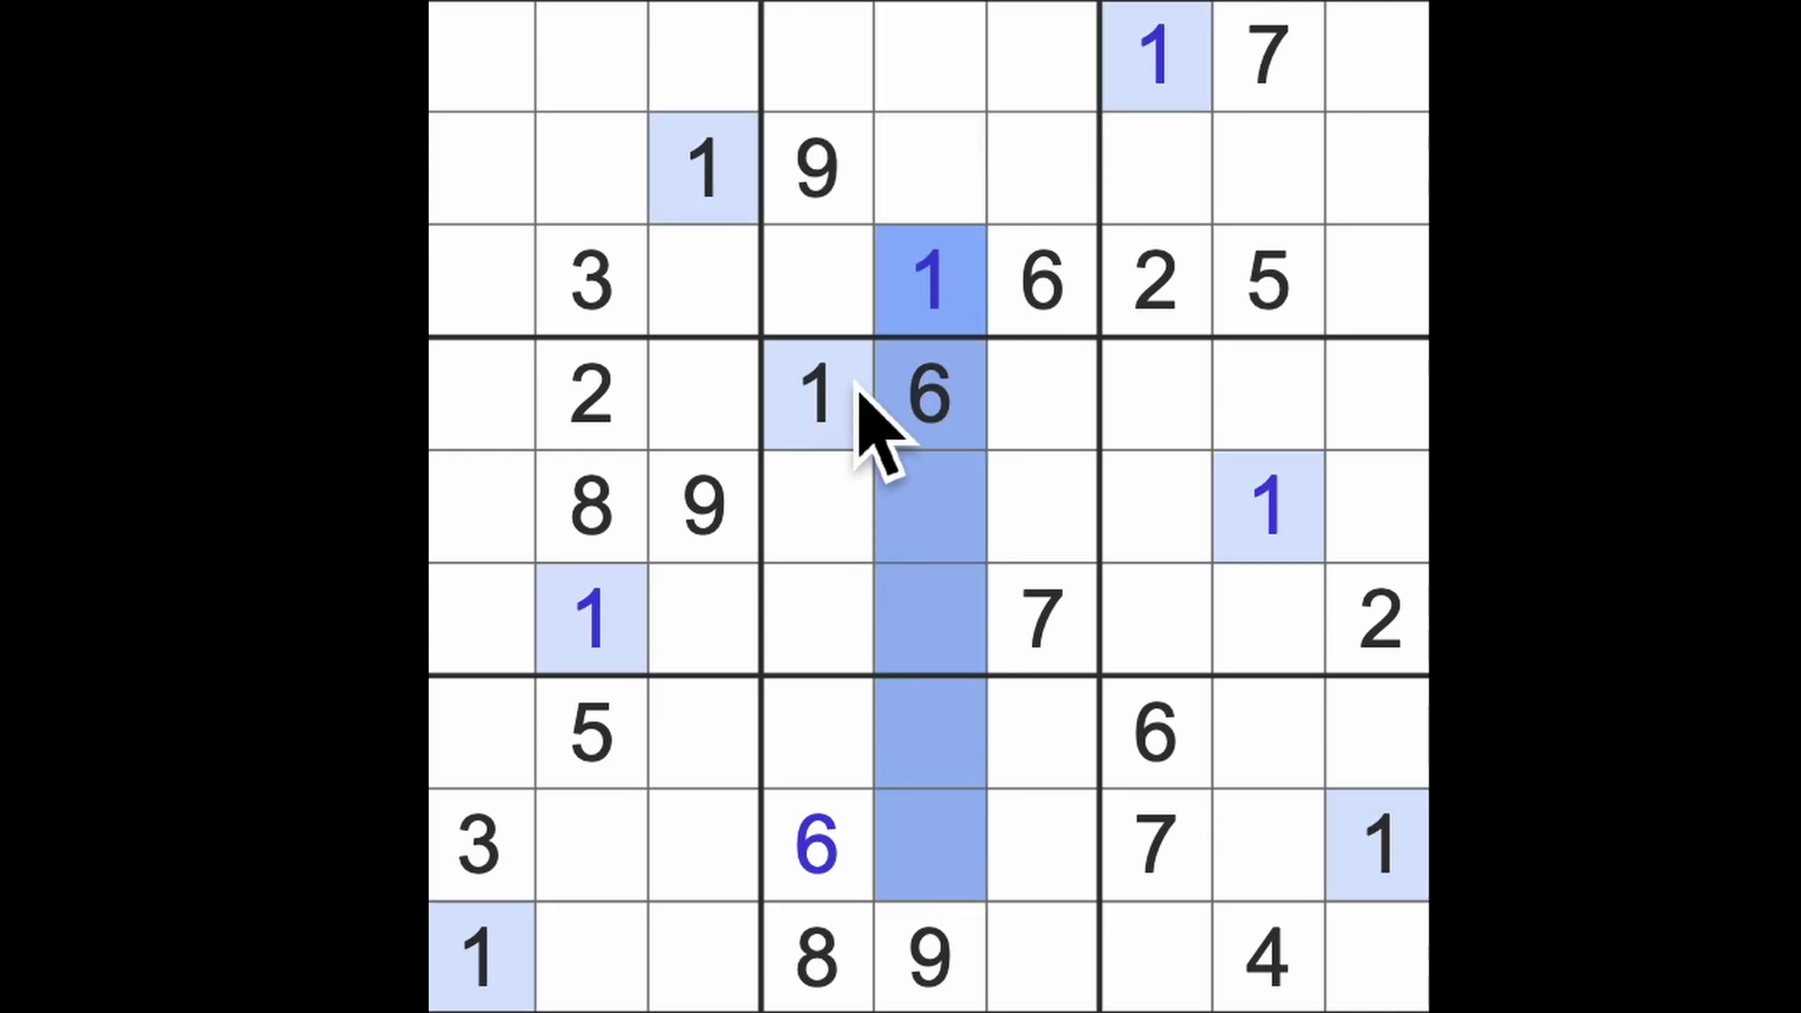
pyautogui.moveTo(816, 394); pyautogui.dragTo(845, 788)
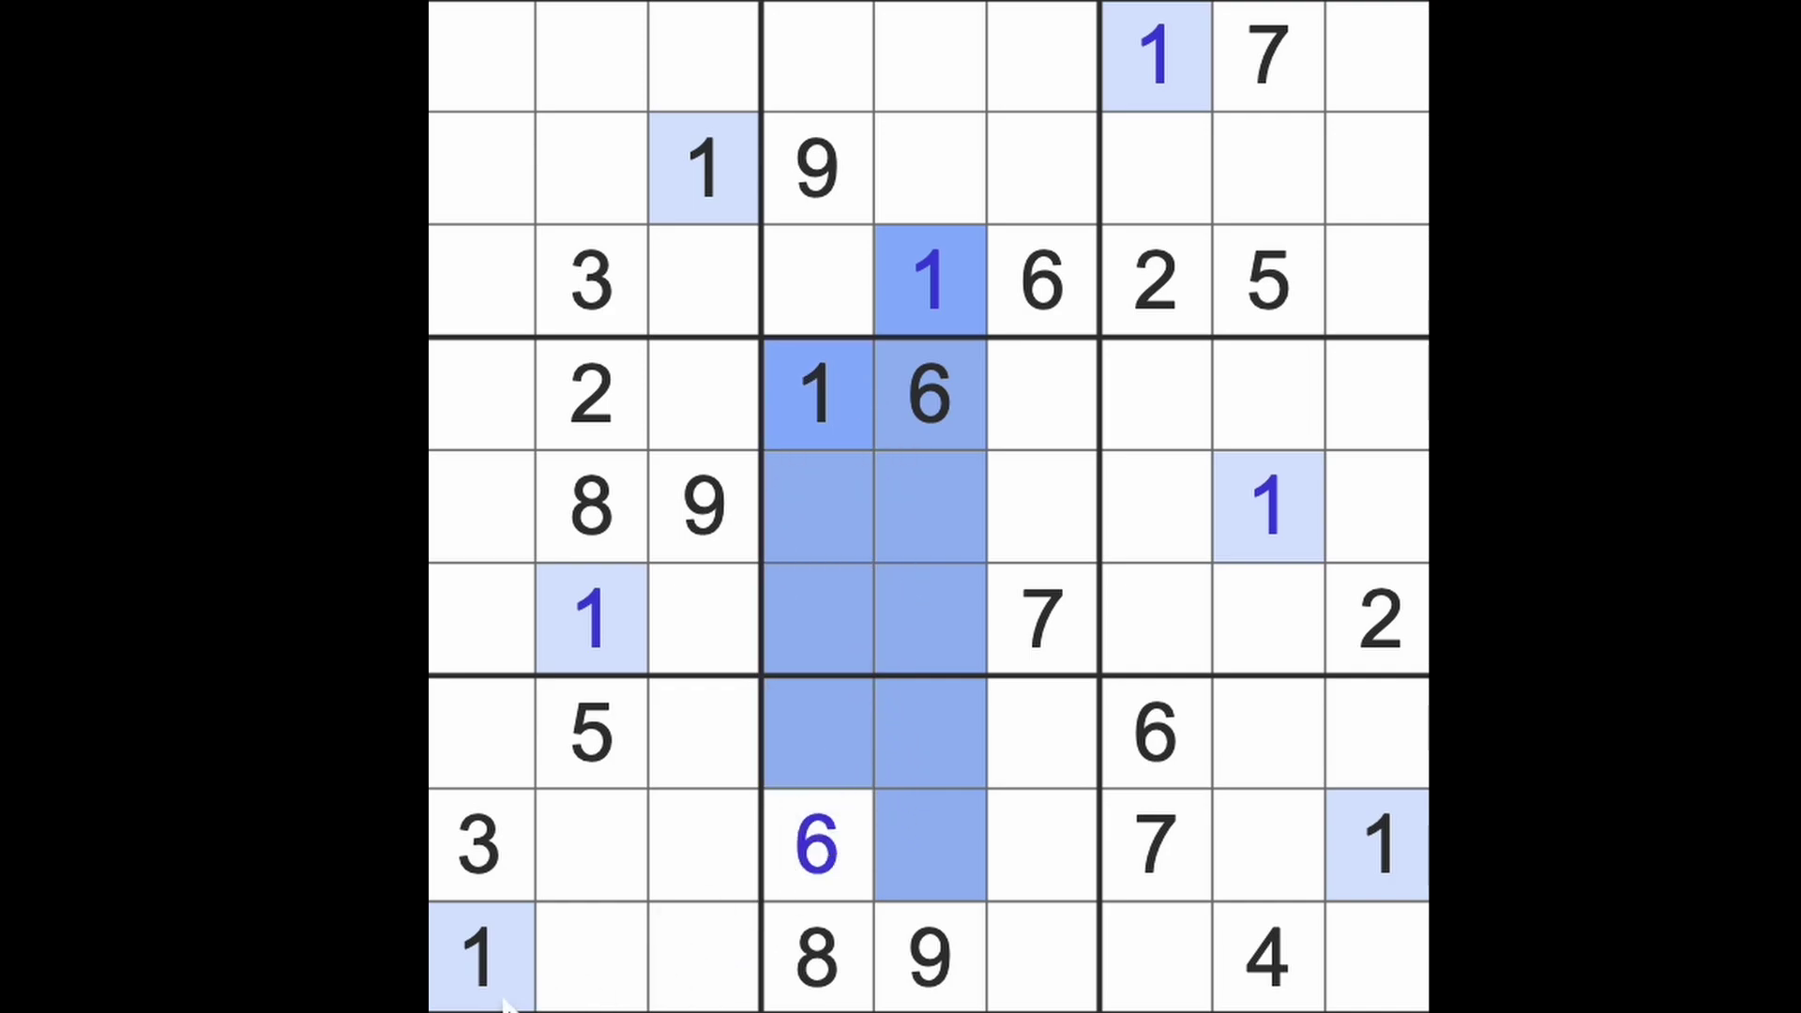
pyautogui.moveTo(478, 957); pyautogui.dragTo(1041, 958)
pyautogui.moveTo(1379, 844); pyautogui.dragTo(1098, 915)
pyautogui.click(1041, 733)
pyautogui.write('1')
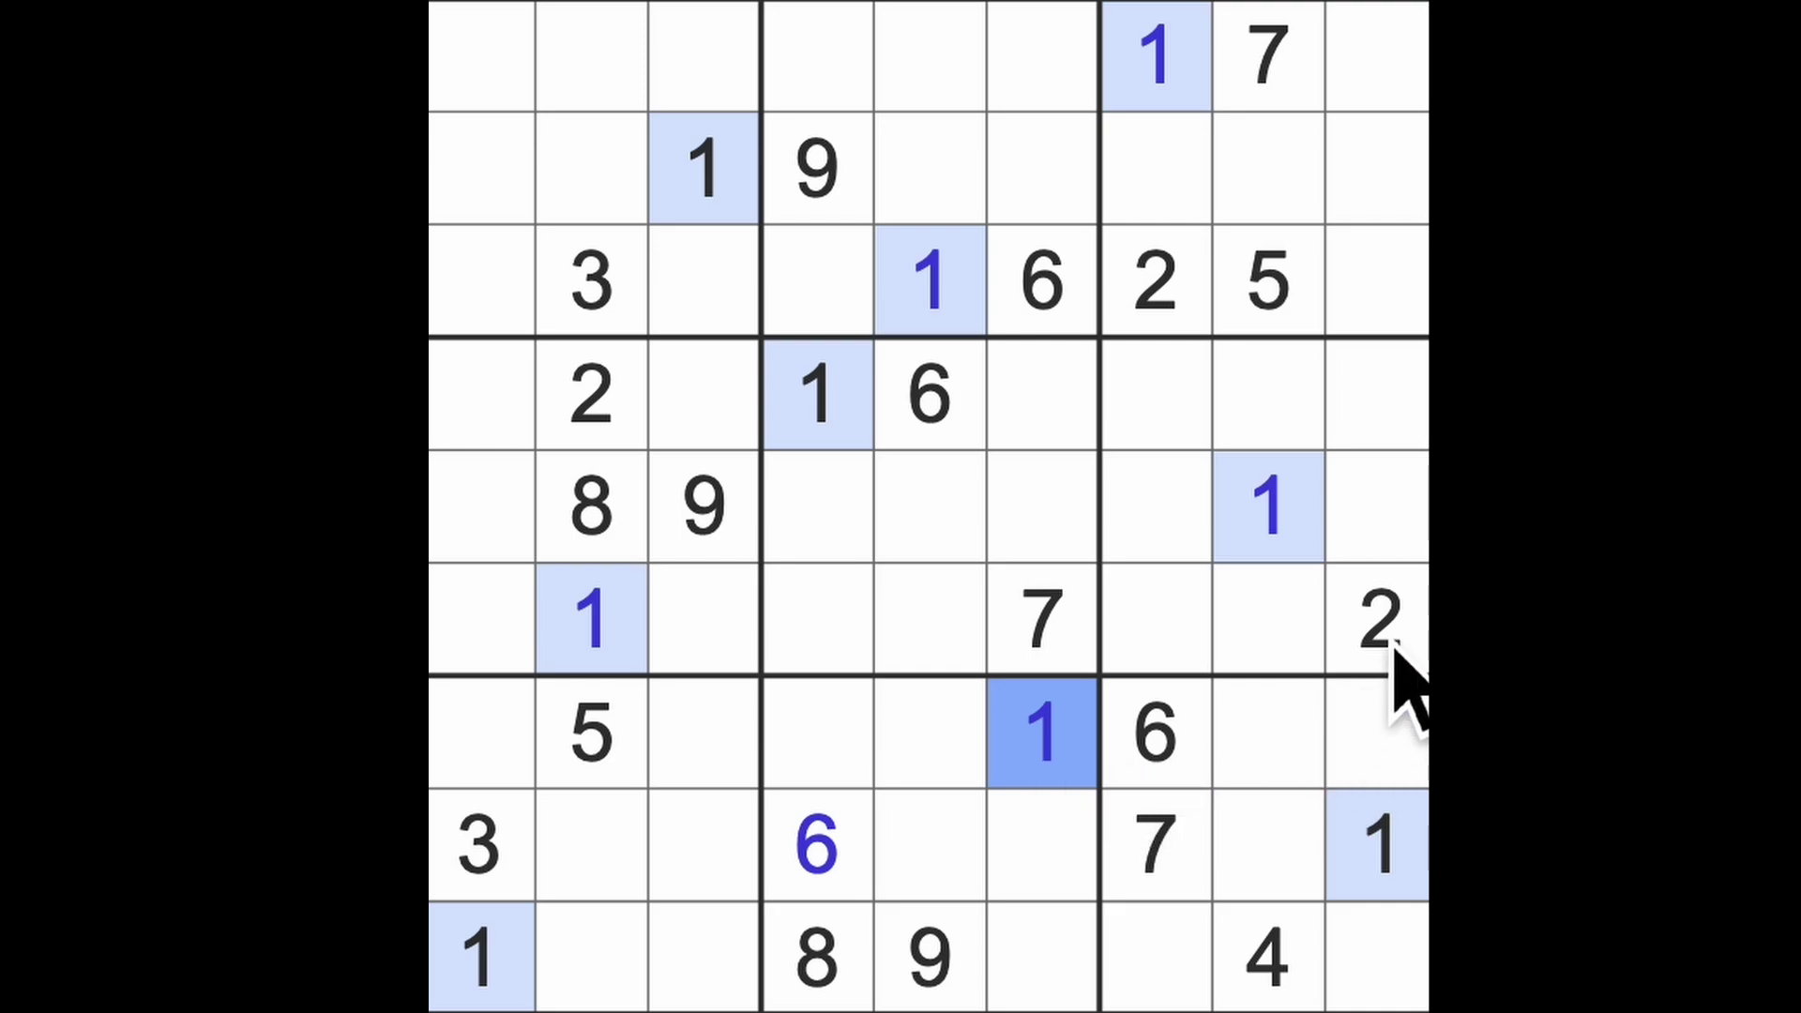
pyautogui.click(1379, 619)
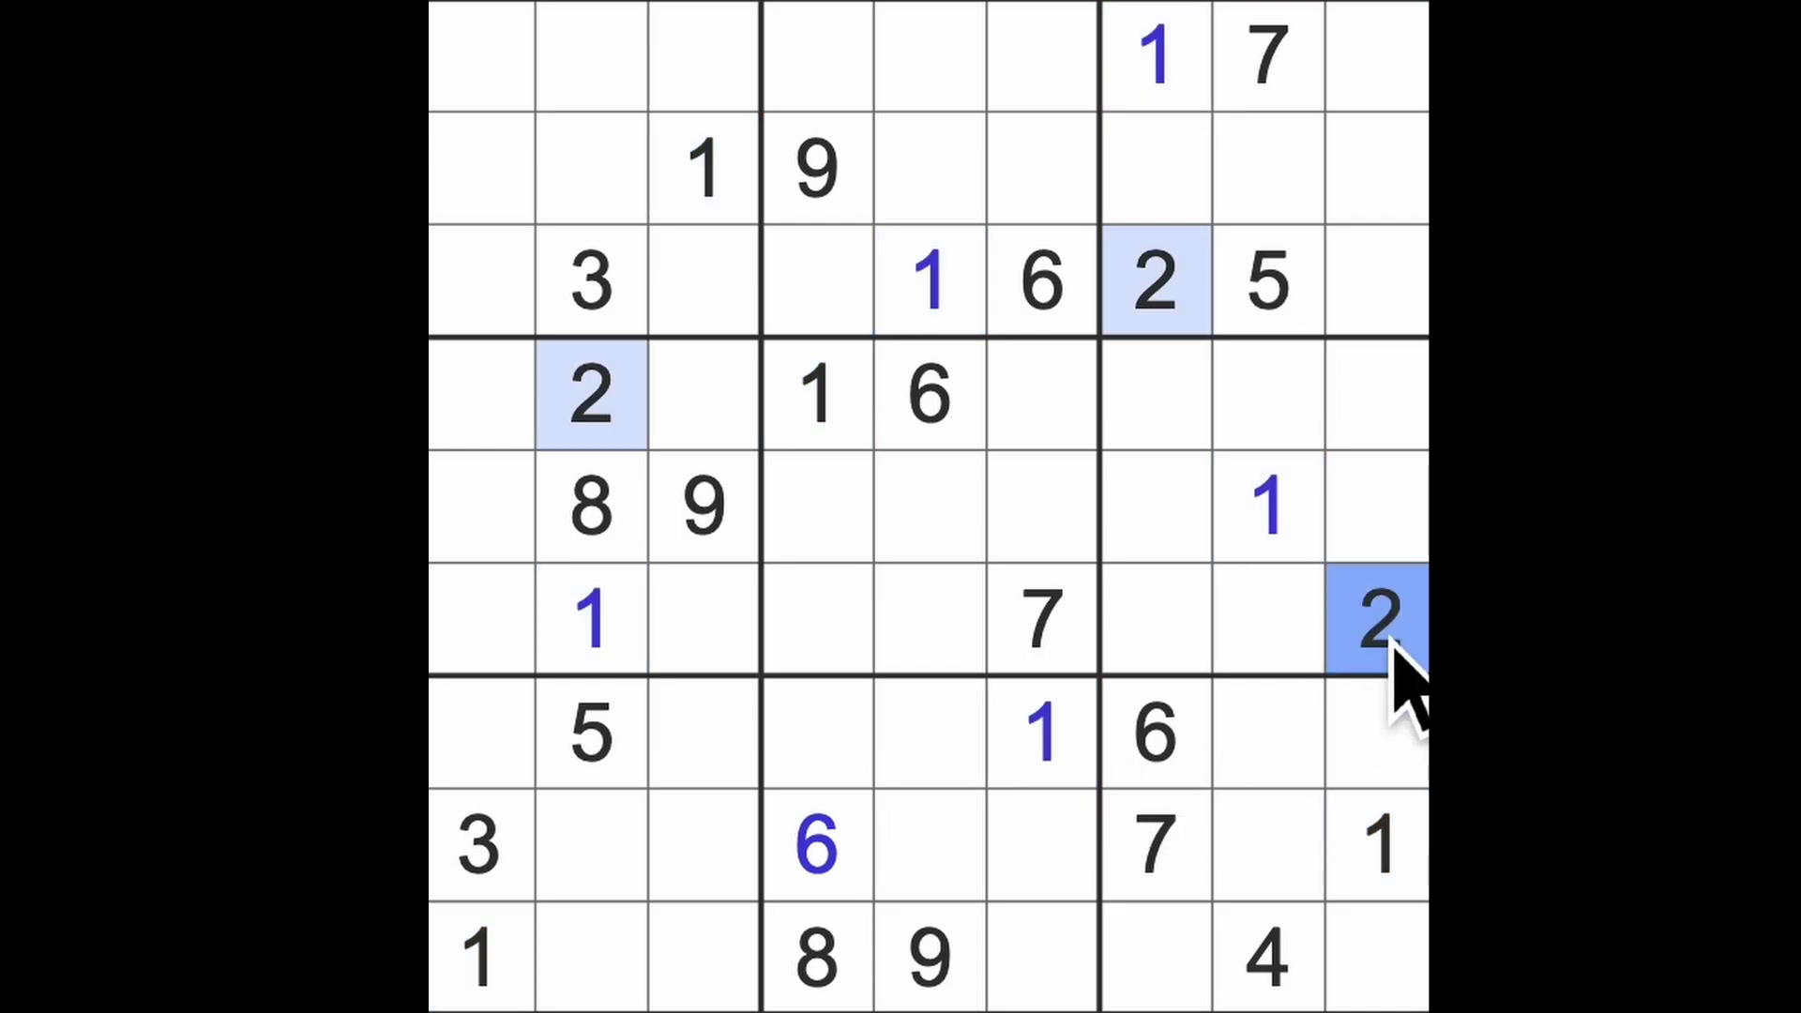
pyautogui.click(486, 845)
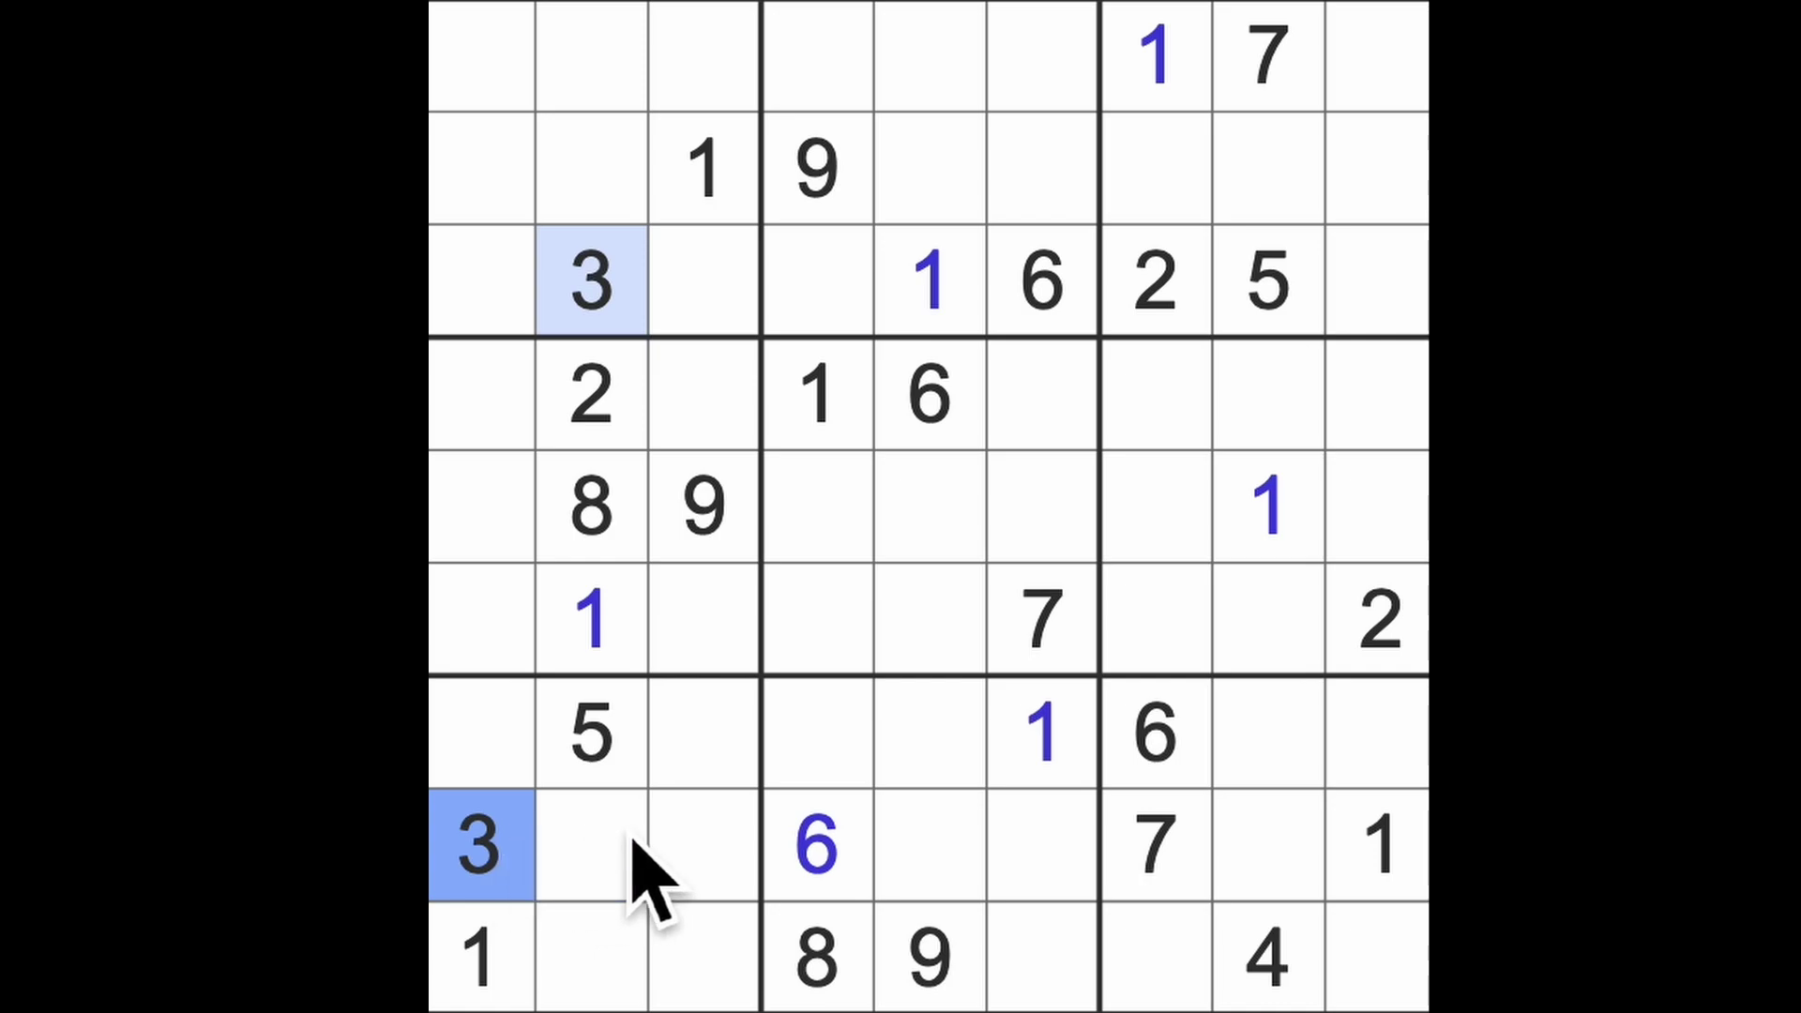
pyautogui.click(1266, 957)
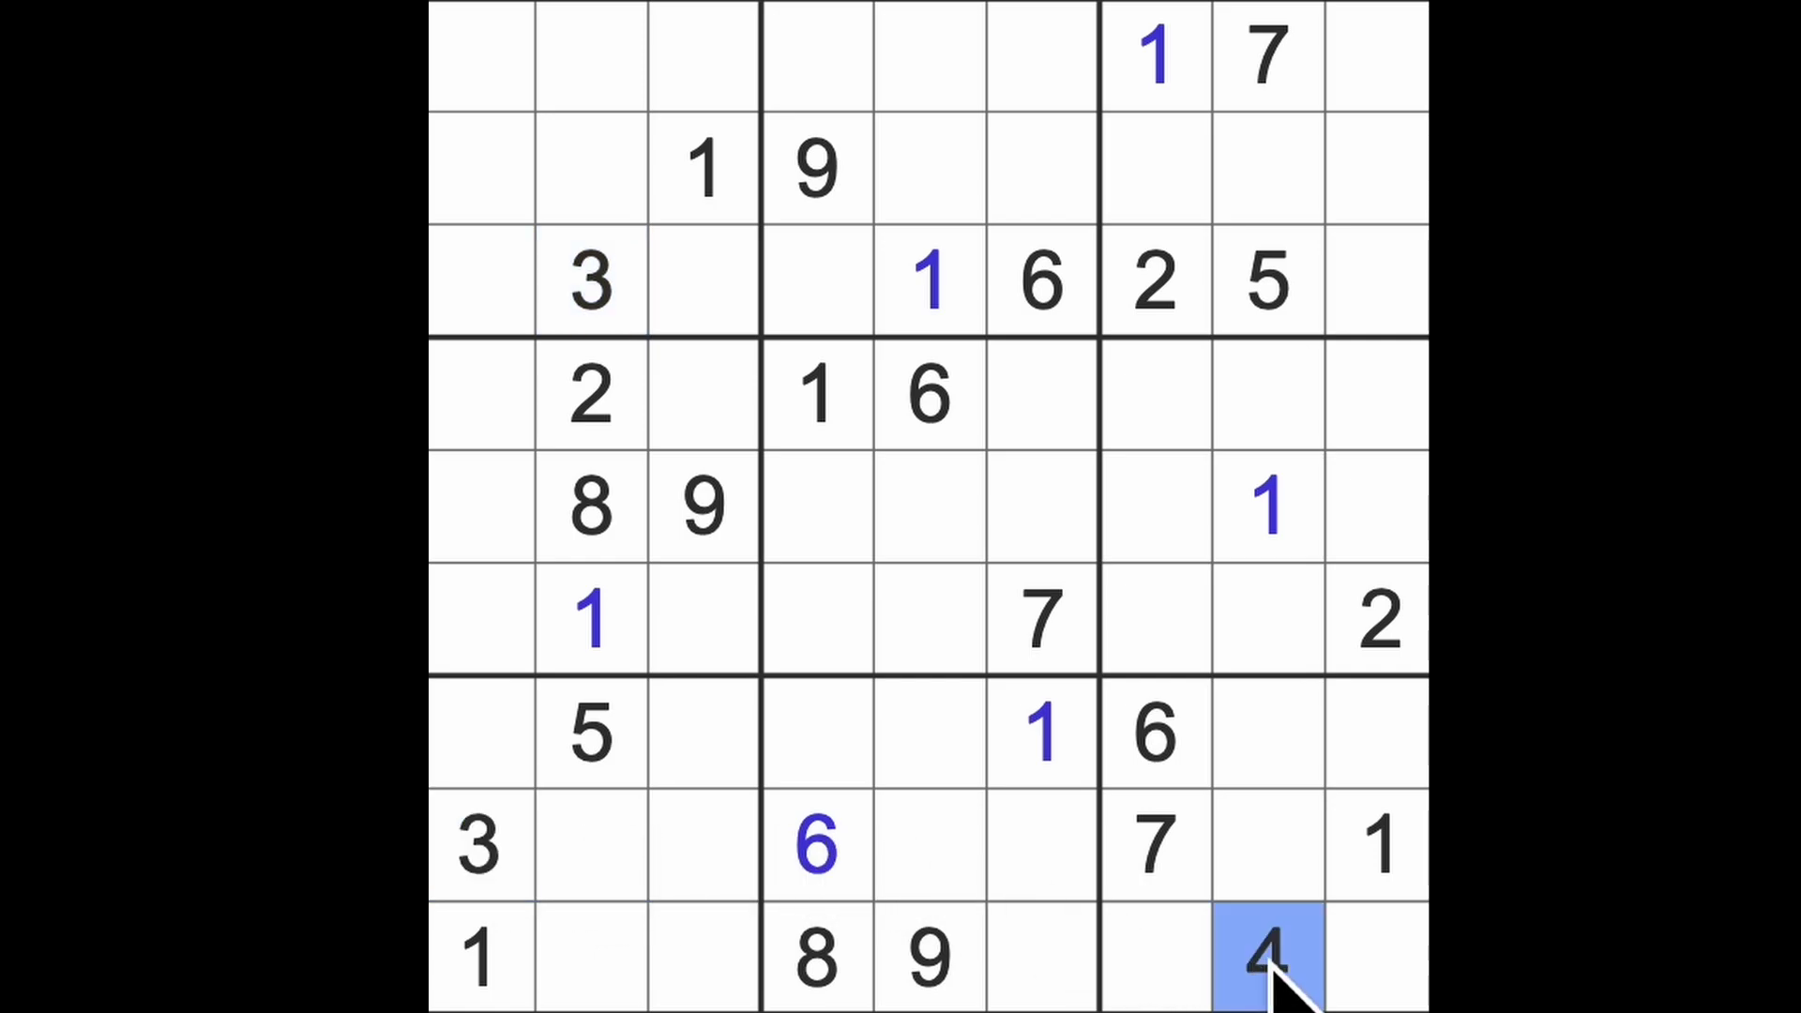
pyautogui.click(1273, 282)
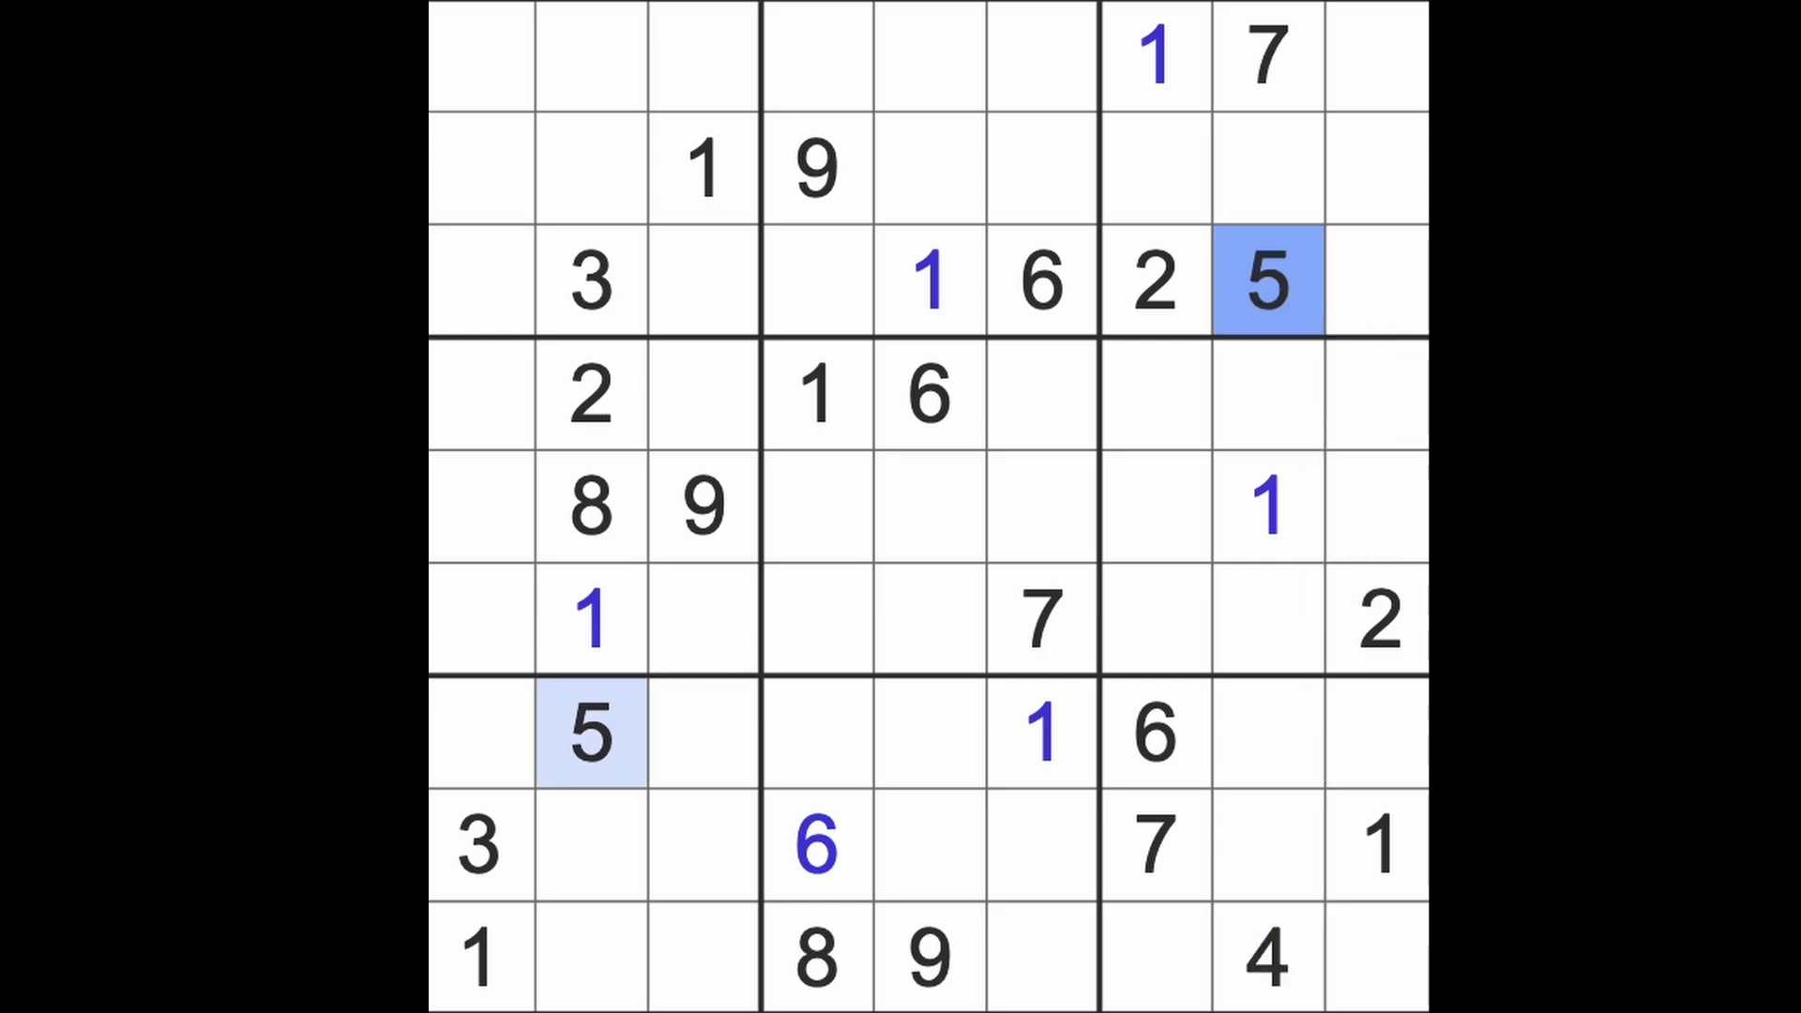
pyautogui.click(1157, 959)
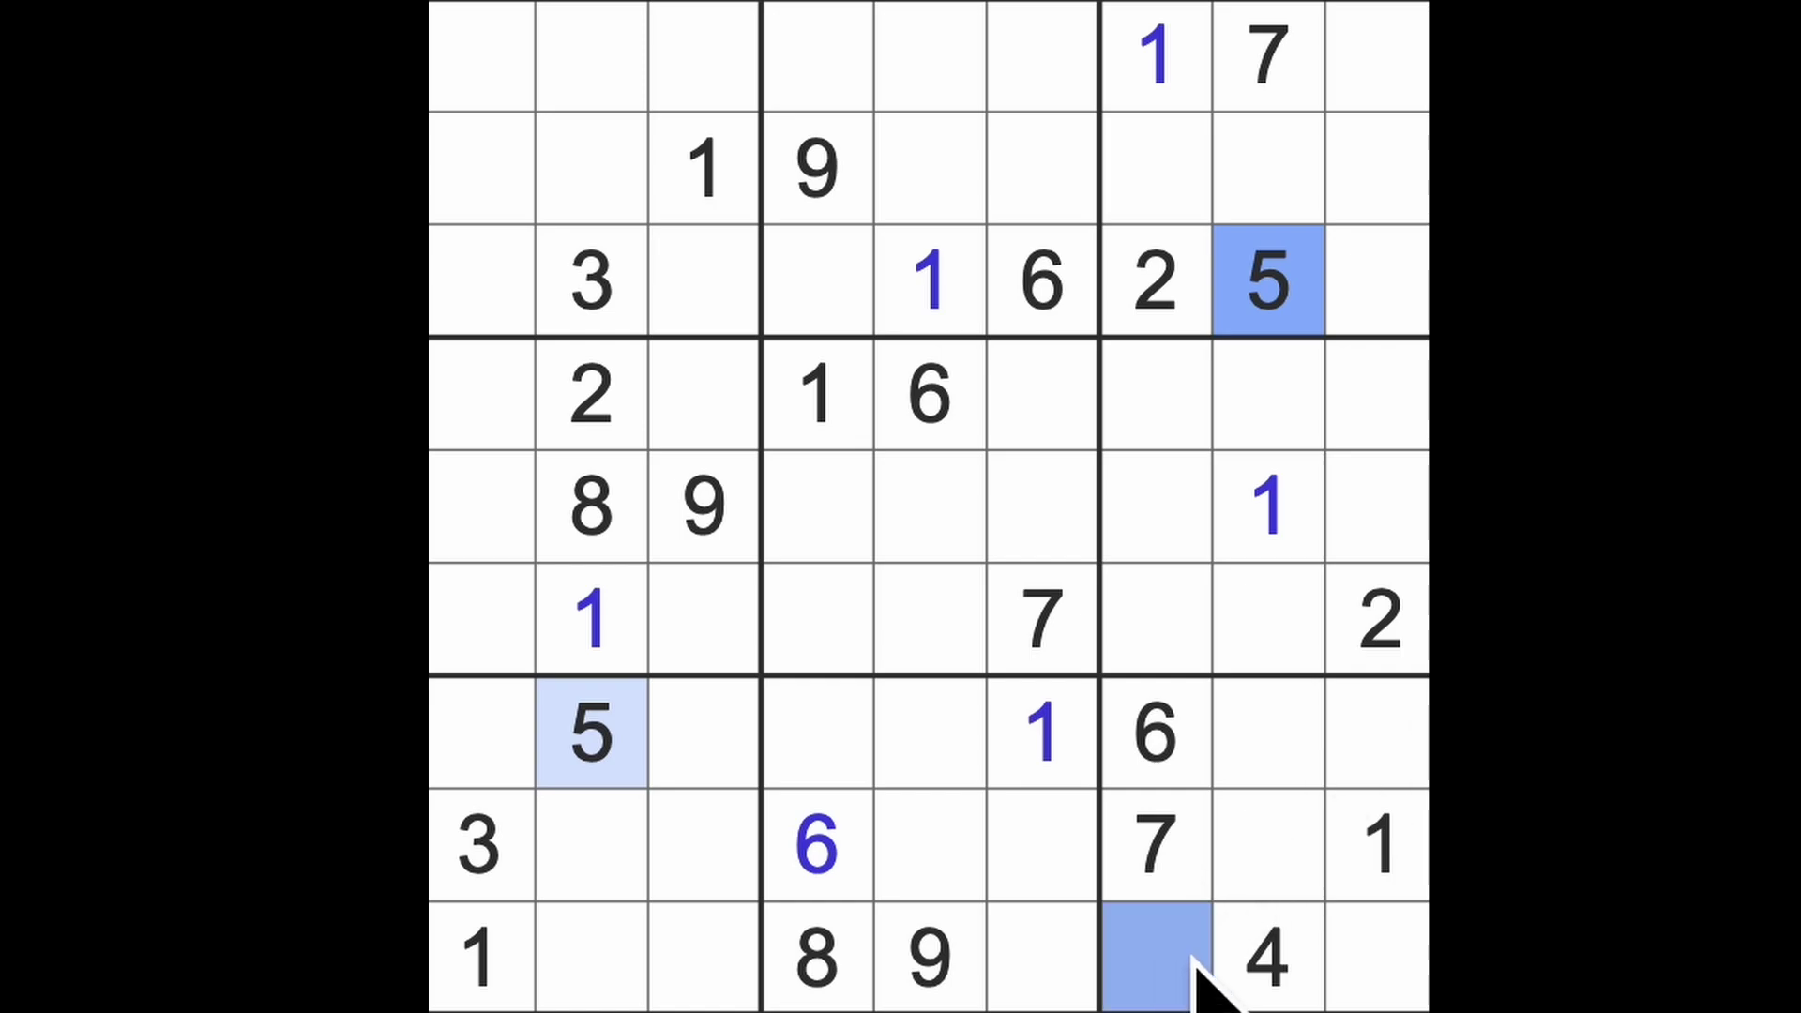
pyautogui.click(1377, 960)
pyautogui.moveTo(1043, 845); pyautogui.dragTo(929, 844)
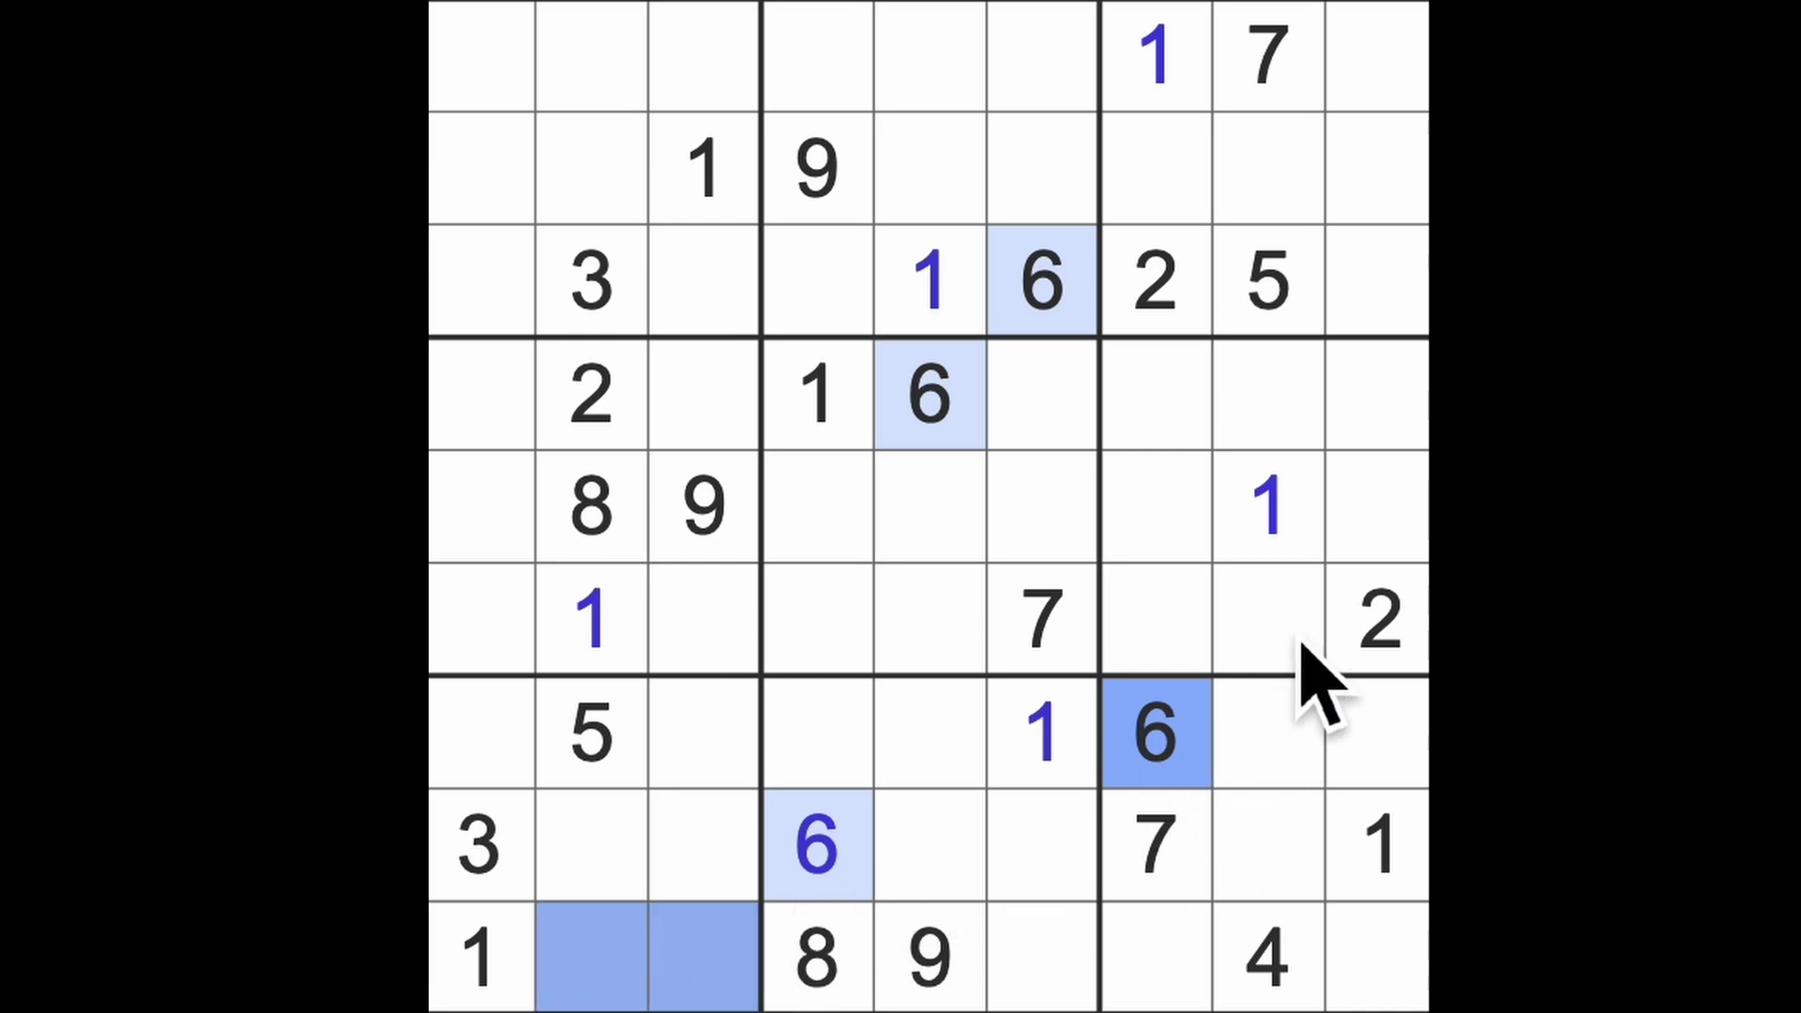
pyautogui.keyDown('ctrl'); pyautogui.click(1379, 508); pyautogui.keyUp('ctrl')
pyautogui.keyDown('ctrl'); pyautogui.click(1269, 620); pyautogui.keyUp('ctrl')
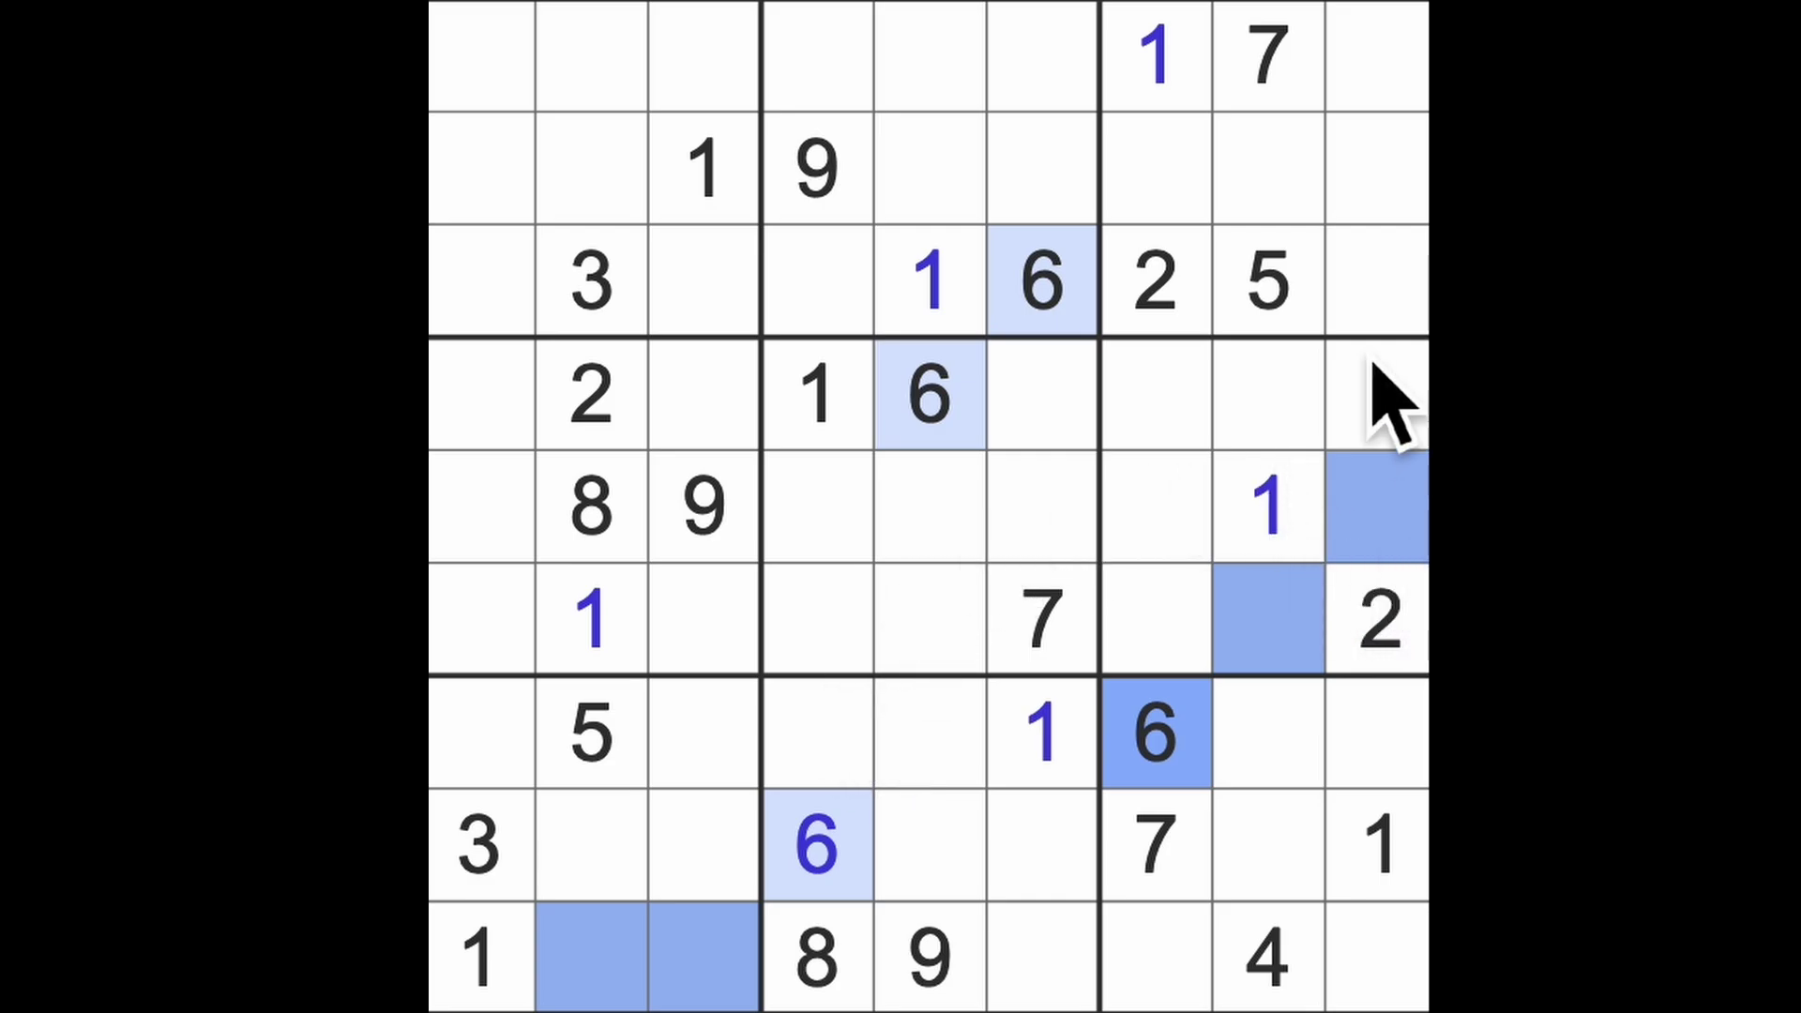
# Highlight the 7s and mark candidate cells in rows 2, 3 and 7
pyautogui.click(1267, 57)
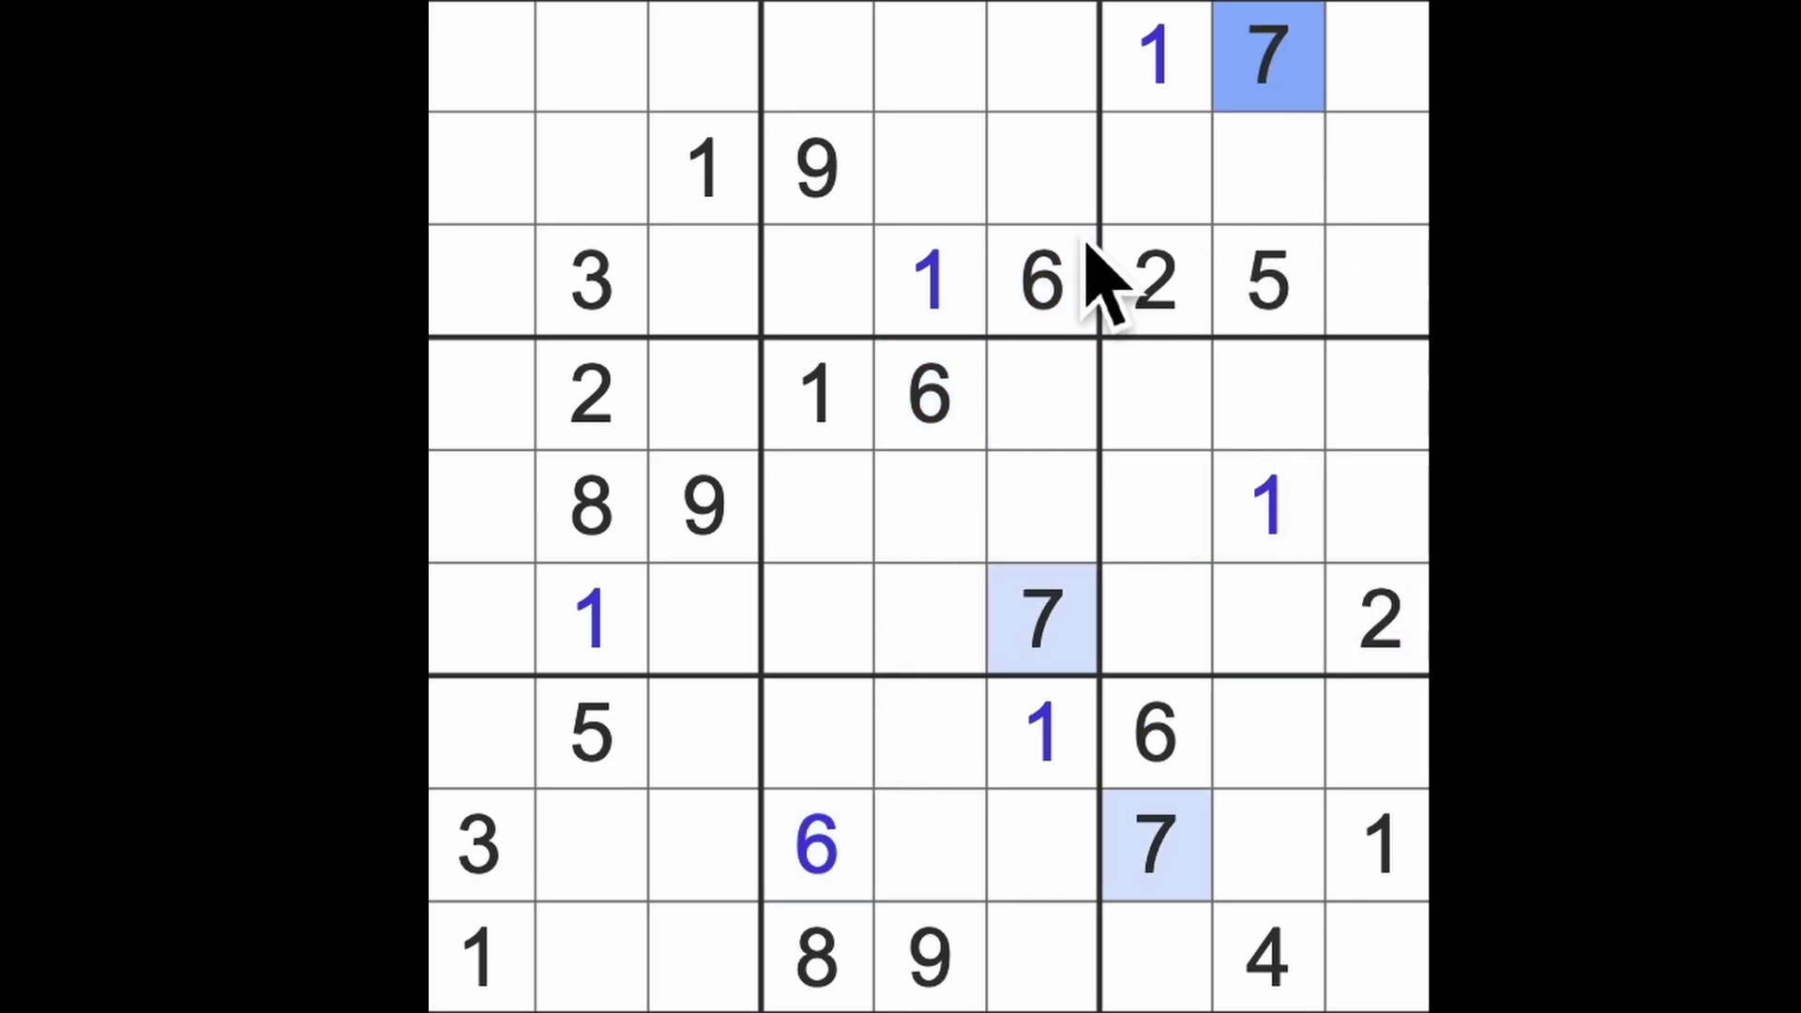
pyautogui.click(929, 170)
pyautogui.keyDown('ctrl'); pyautogui.click(819, 281); pyautogui.keyUp('ctrl')
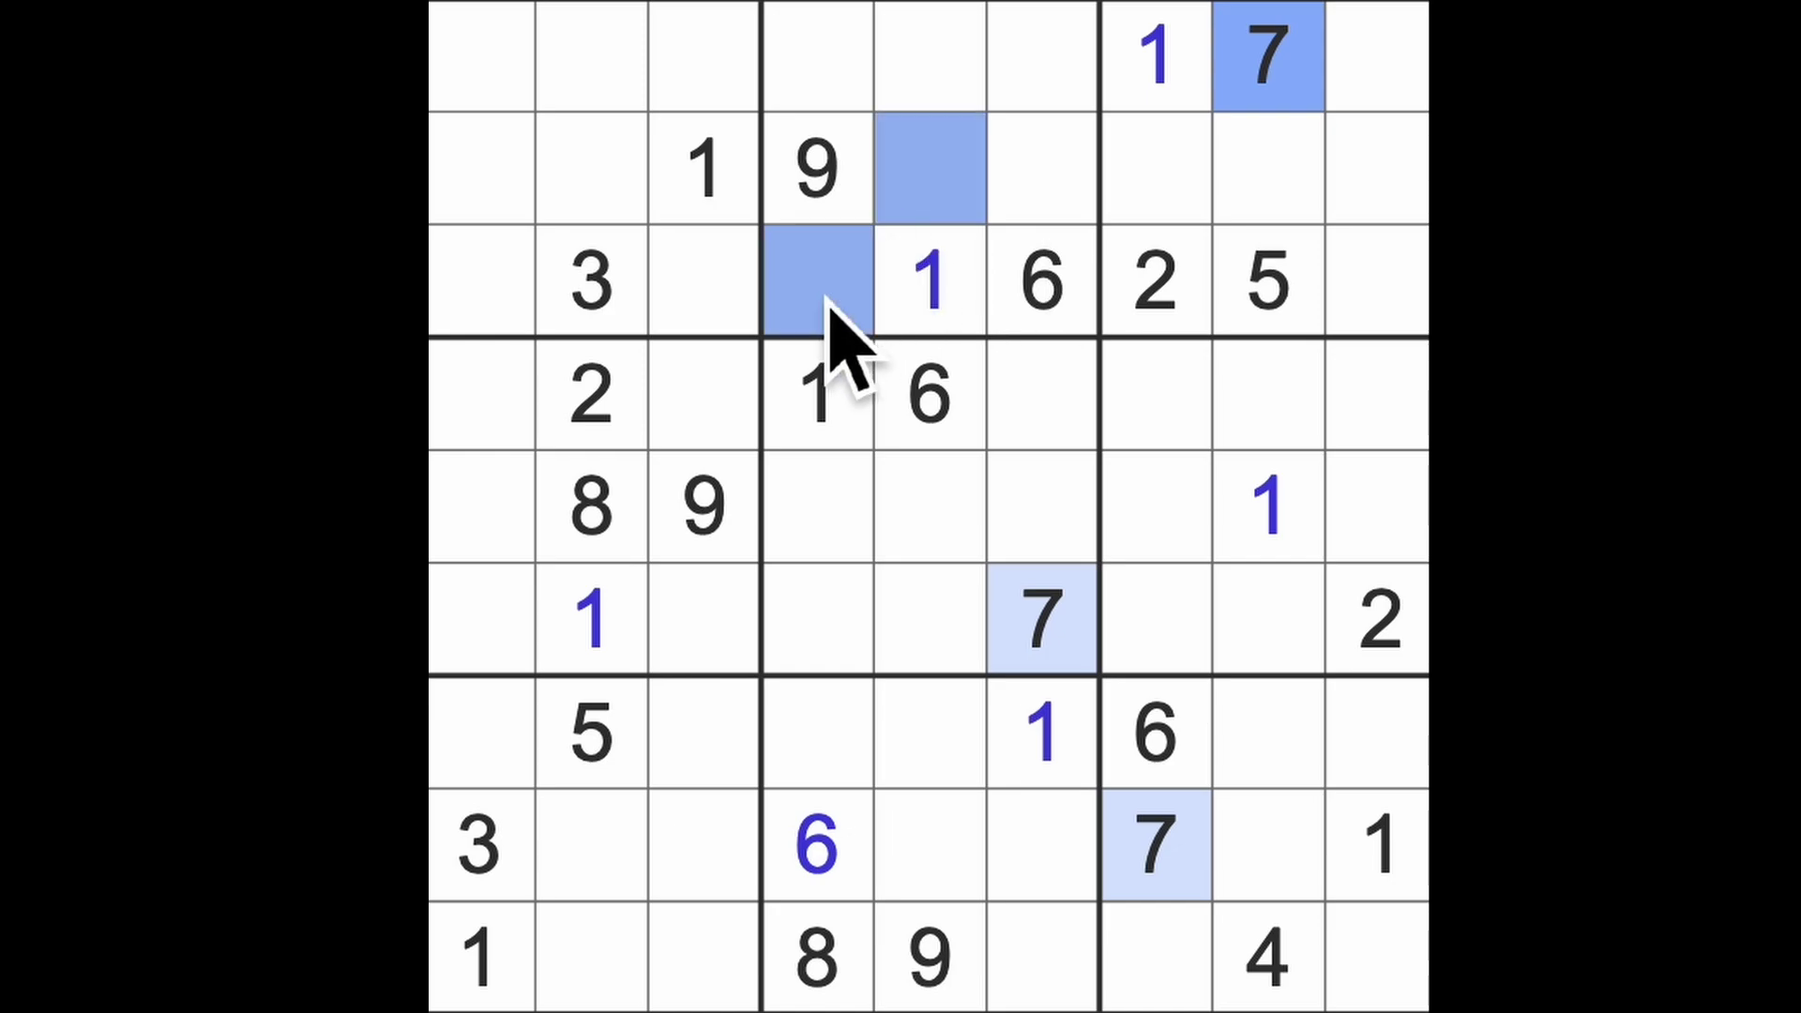
pyautogui.moveTo(922, 739); pyautogui.dragTo(823, 739)
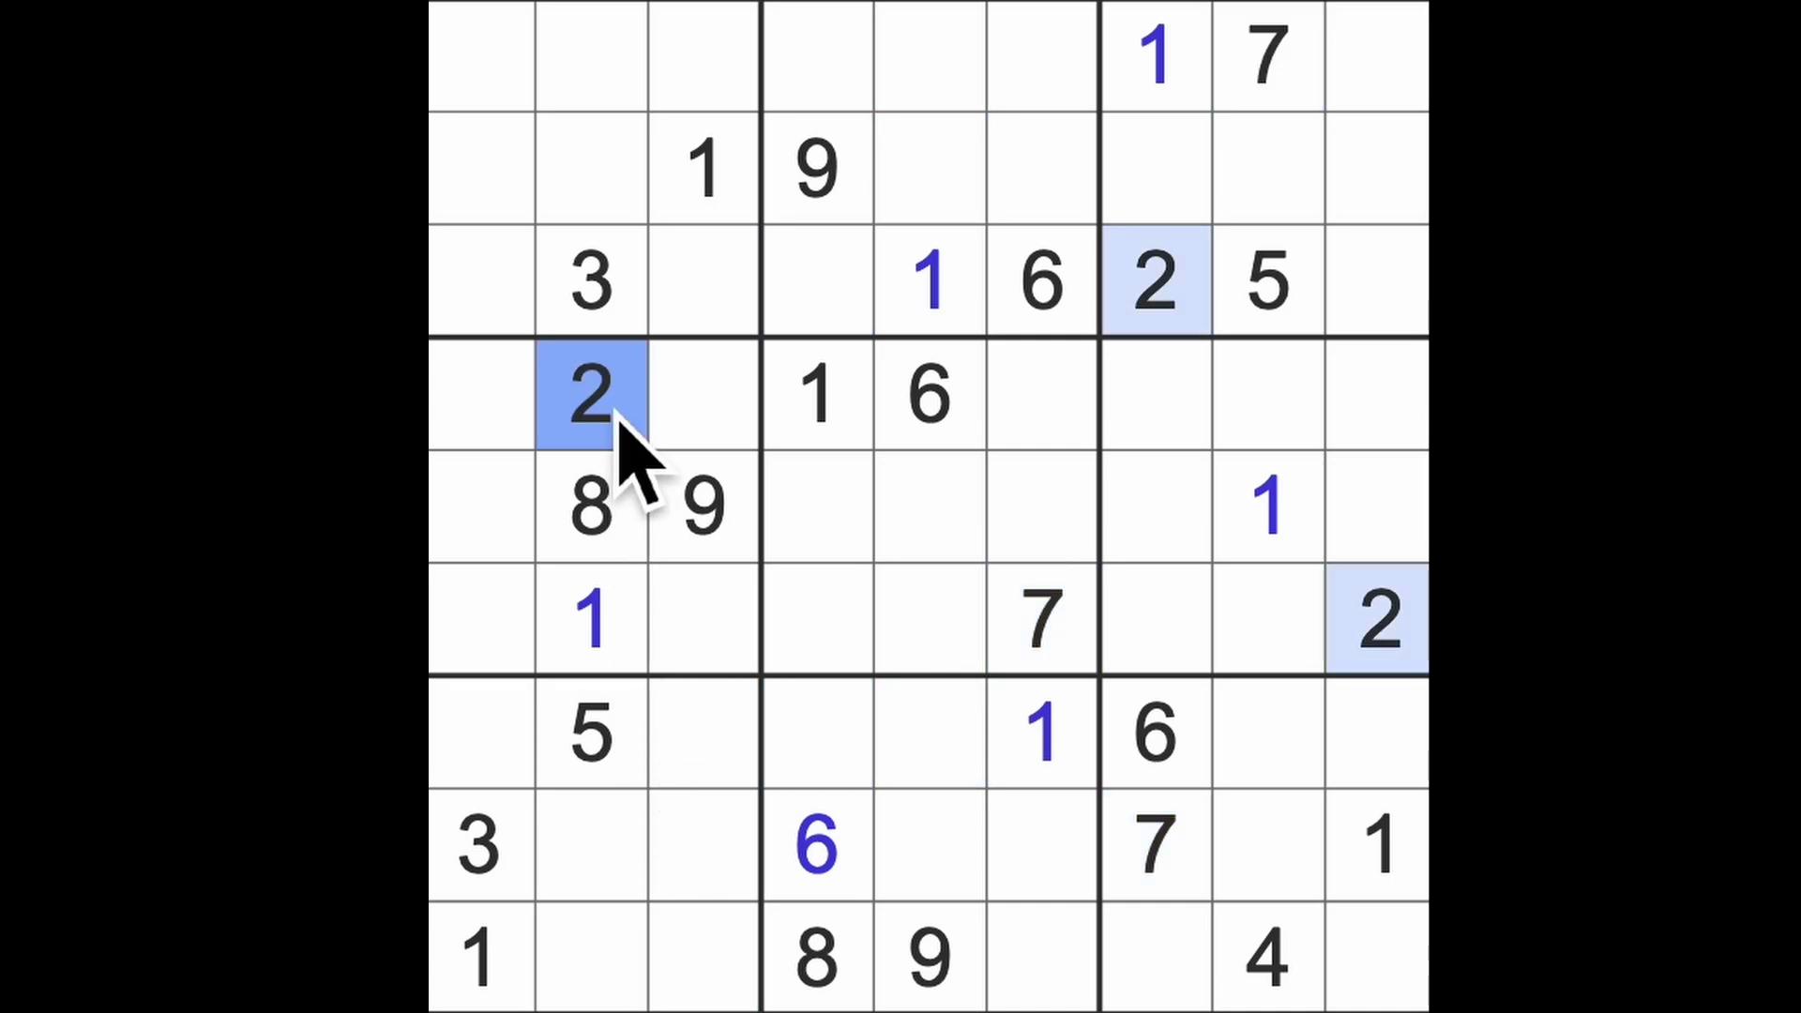
# Highlight the bottom-row 4 and mark candidate cells in the lower-left box
pyautogui.click(1270, 956)
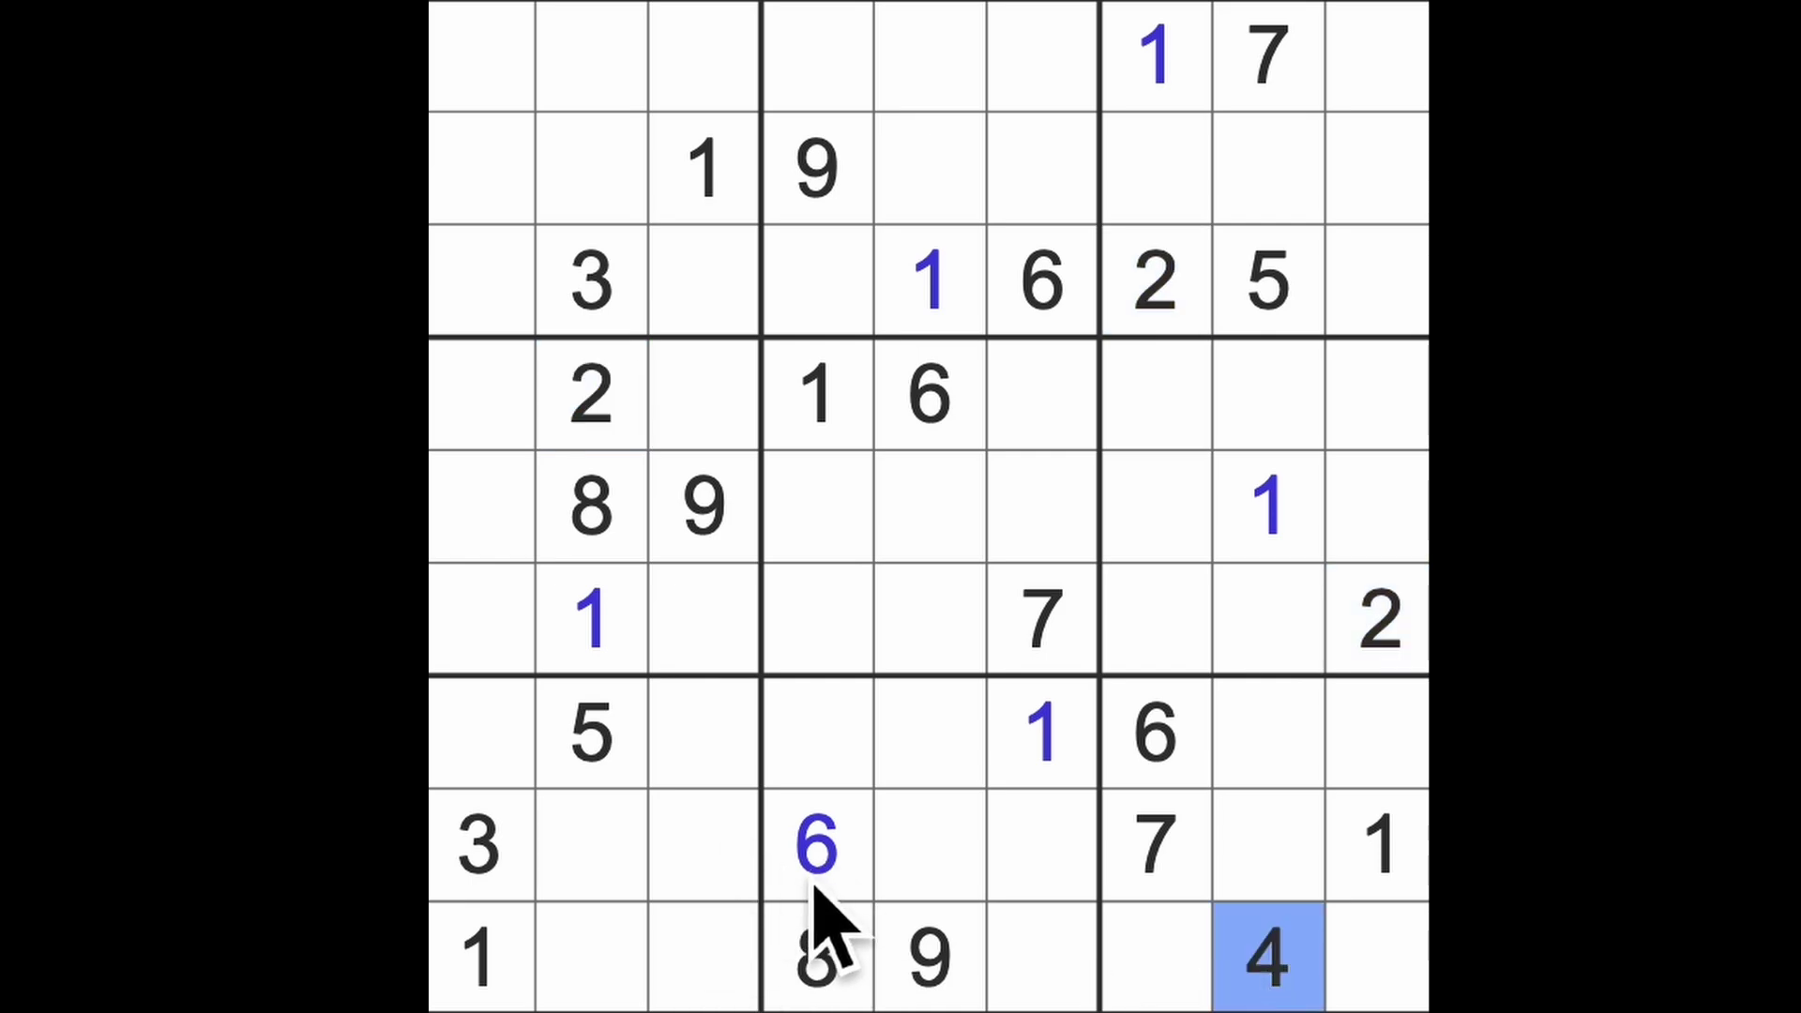
pyautogui.moveTo(599, 500); pyautogui.dragTo(626, 859)
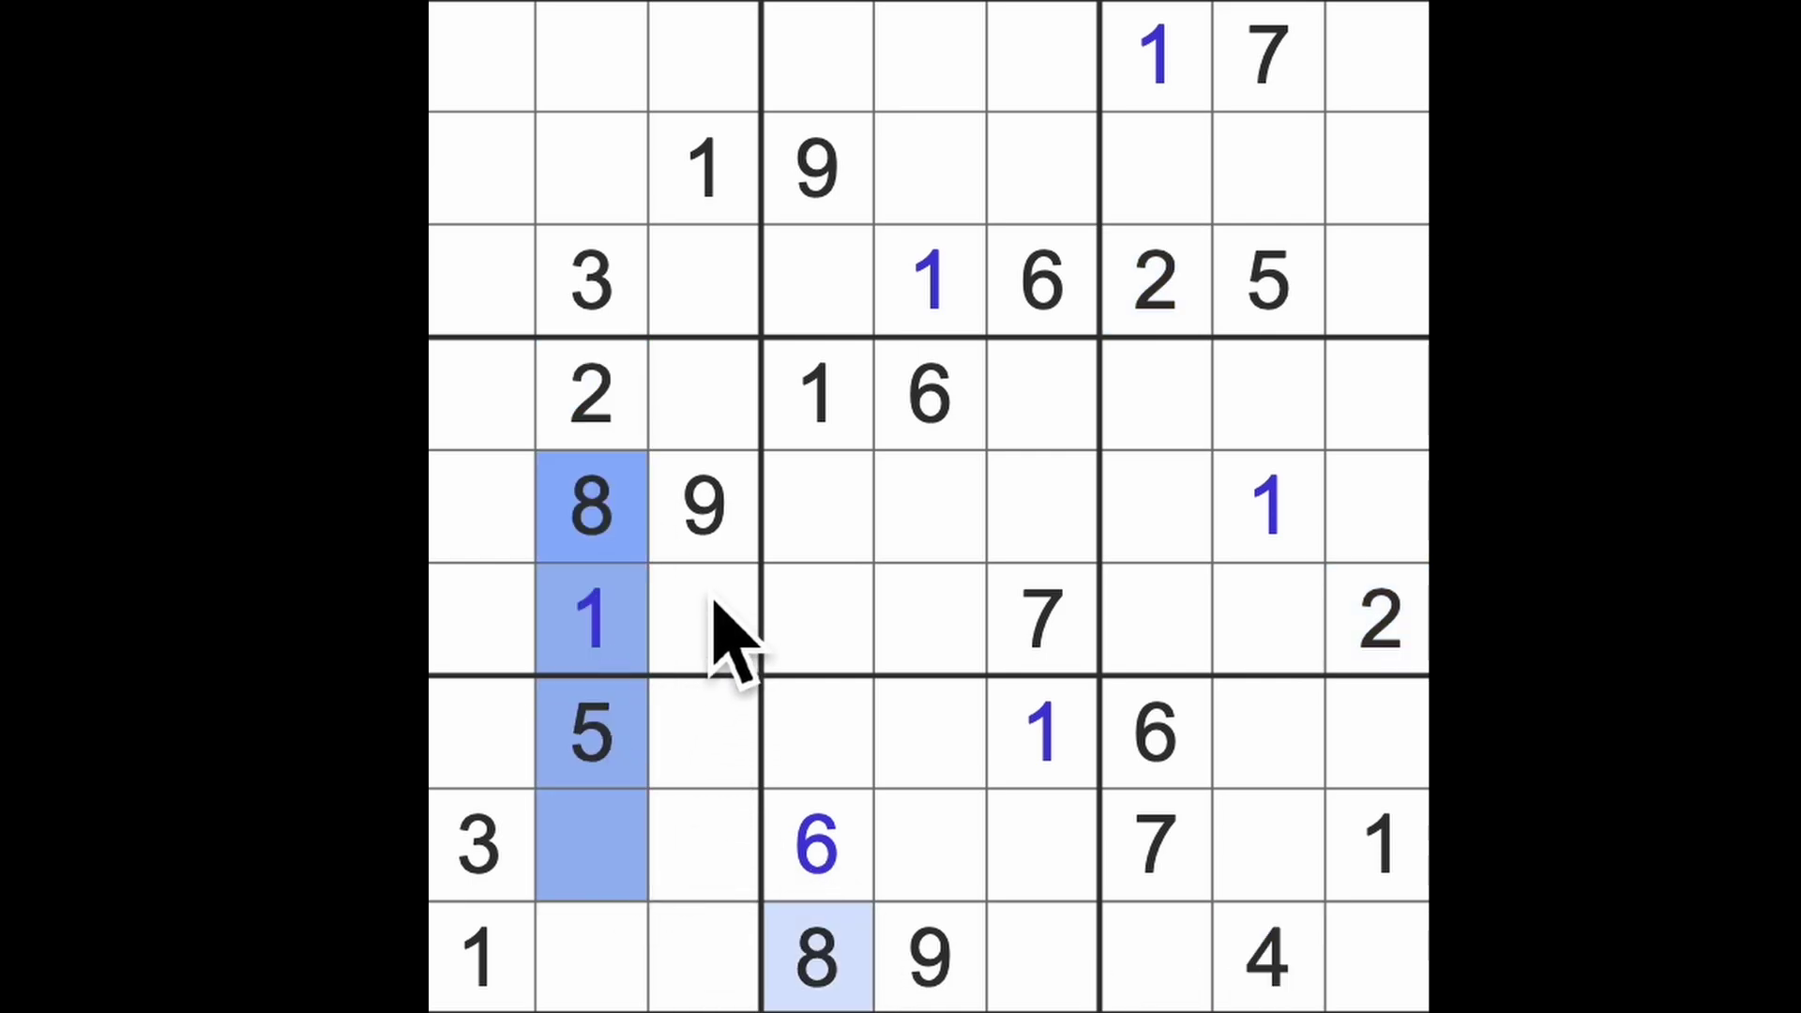
pyautogui.moveTo(705, 506); pyautogui.dragTo(718, 887)
pyautogui.keyDown('ctrl'); pyautogui.click(591, 845); pyautogui.keyUp('ctrl')
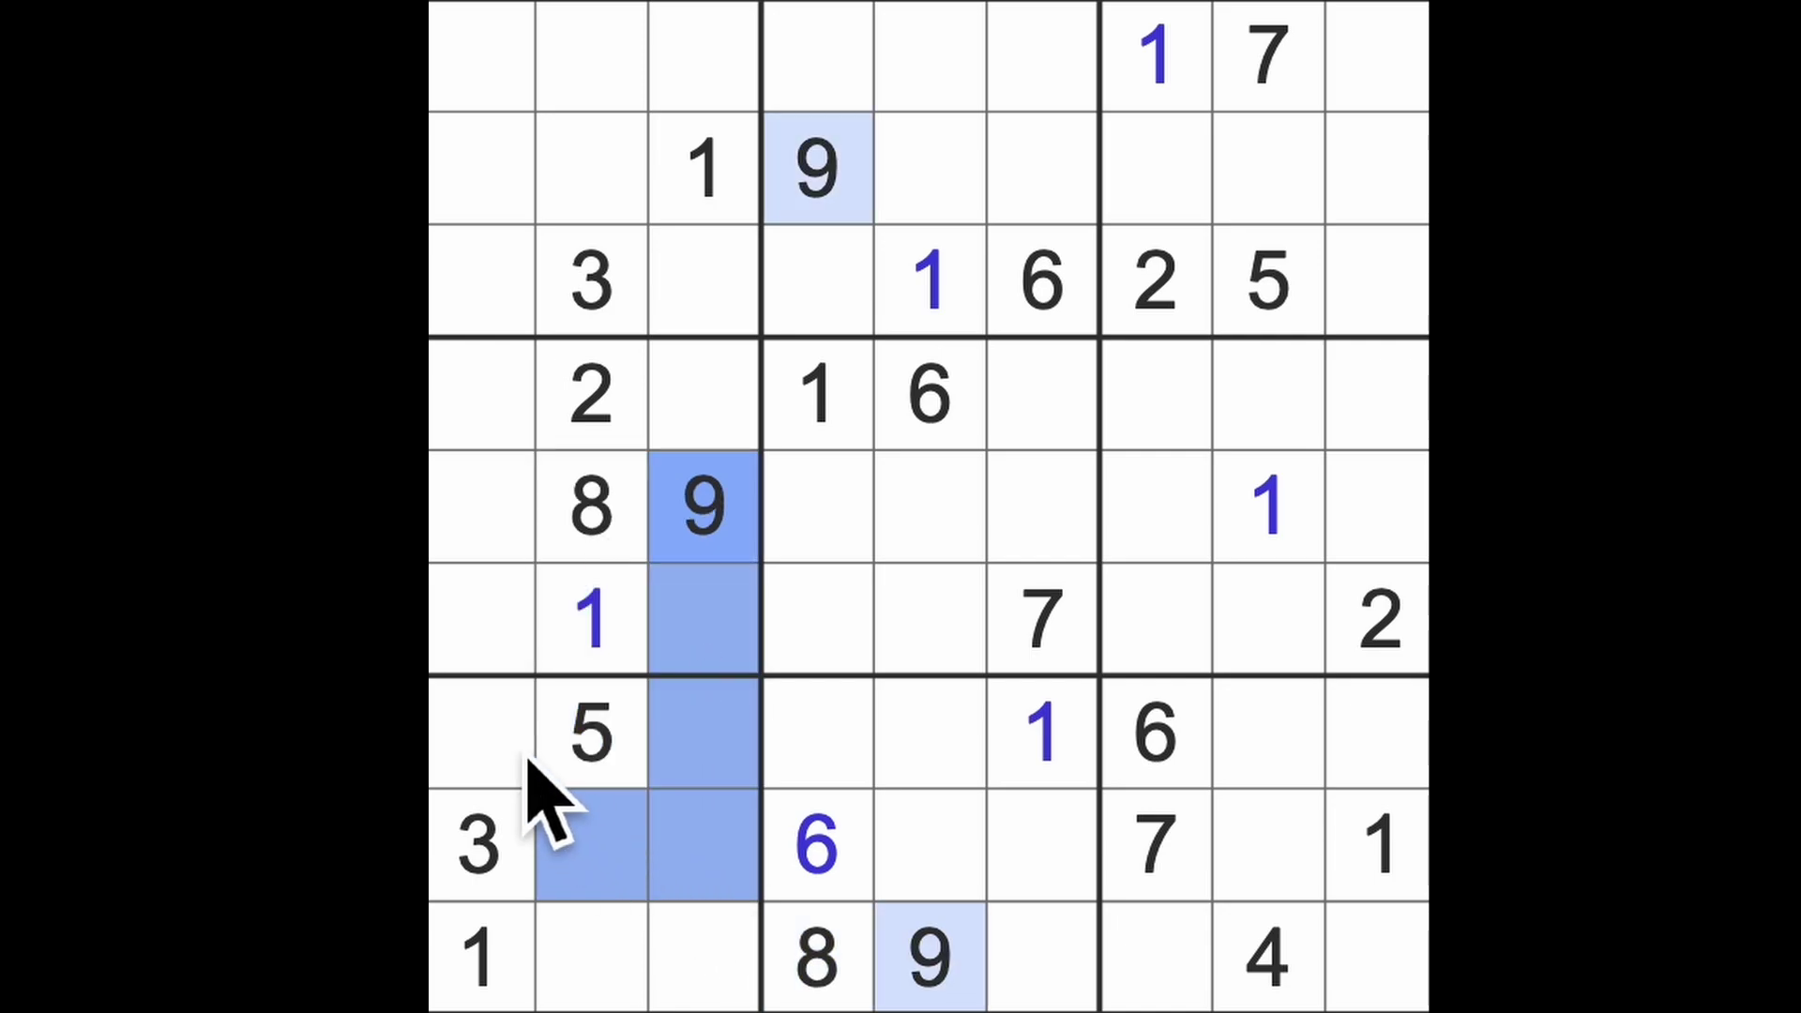
pyautogui.keyDown('ctrl'); pyautogui.click(481, 733); pyautogui.keyUp('ctrl')
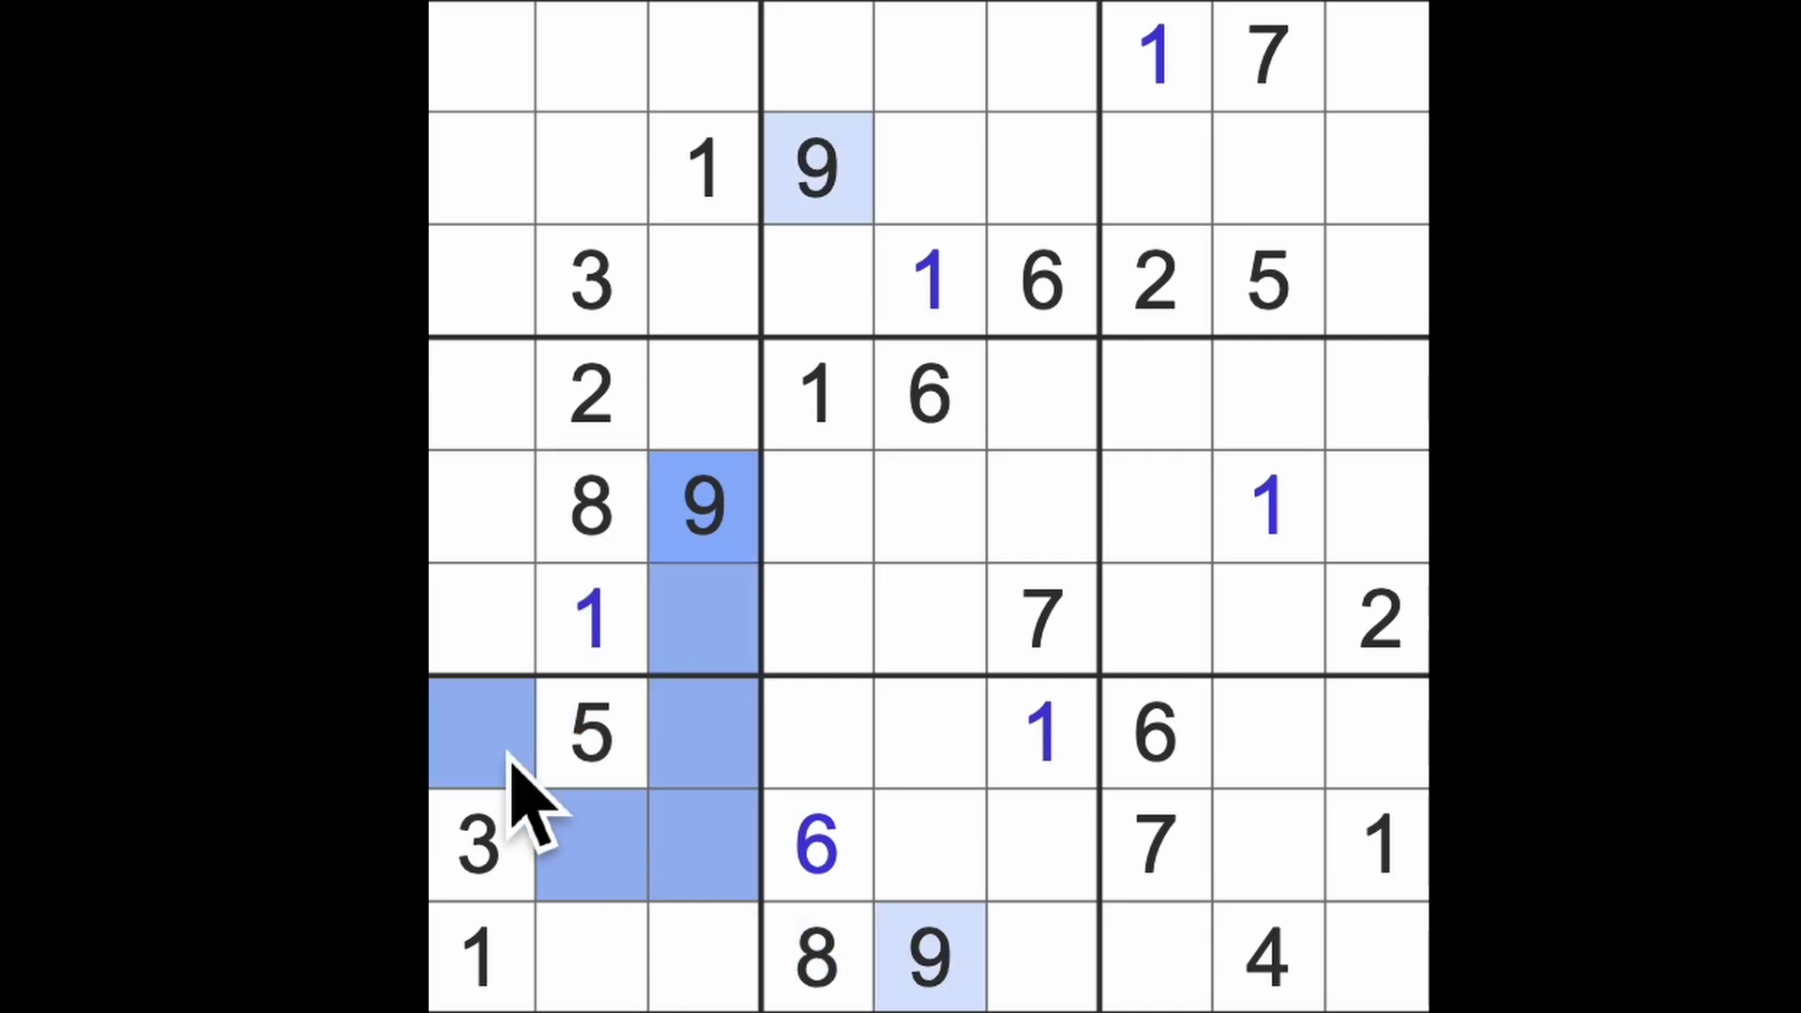
pyautogui.click(744, 584)
pyautogui.keyDown('ctrl'); pyautogui.click(591, 844); pyautogui.keyUp('ctrl')
pyautogui.keyDown('ctrl'); pyautogui.click(482, 731); pyautogui.keyUp('ctrl')
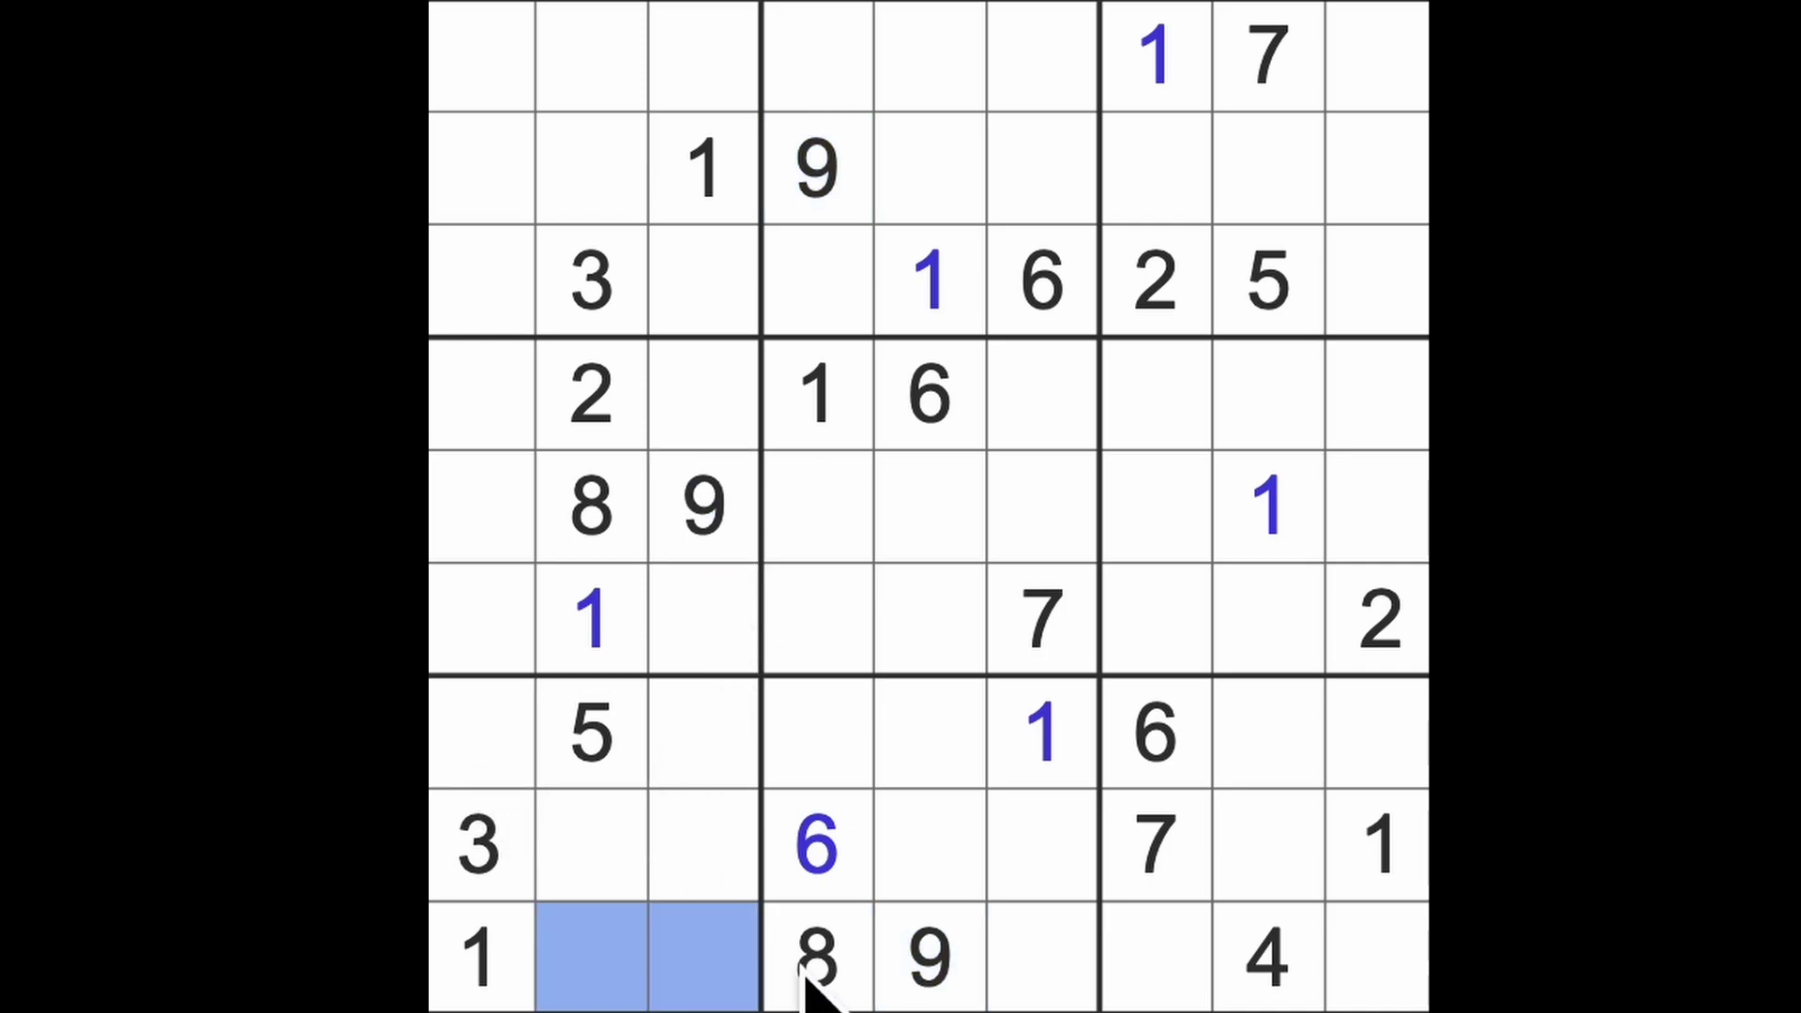
# Mark bottom-row and column-9 candidates and place a 2 at row 9, column 6
pyautogui.moveTo(1041, 957); pyautogui.dragTo(1155, 957)
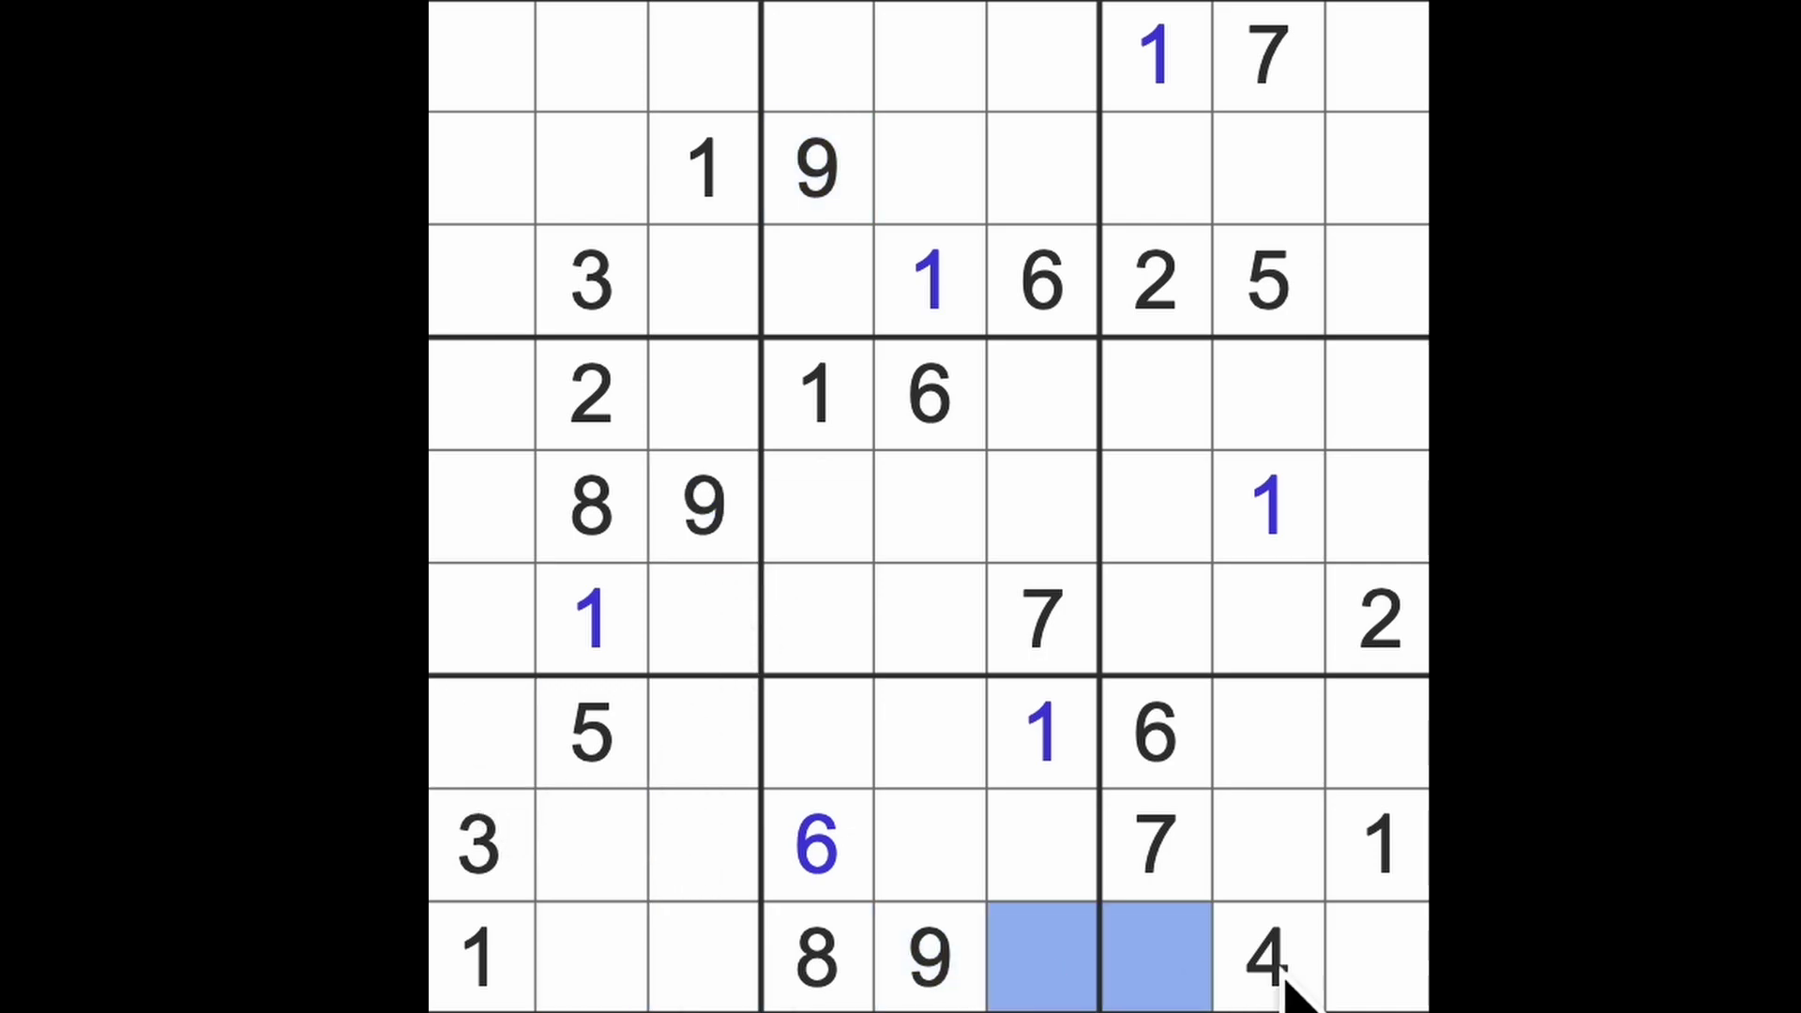
pyautogui.keyDown('ctrl'); pyautogui.click(1407, 986); pyautogui.keyUp('ctrl')
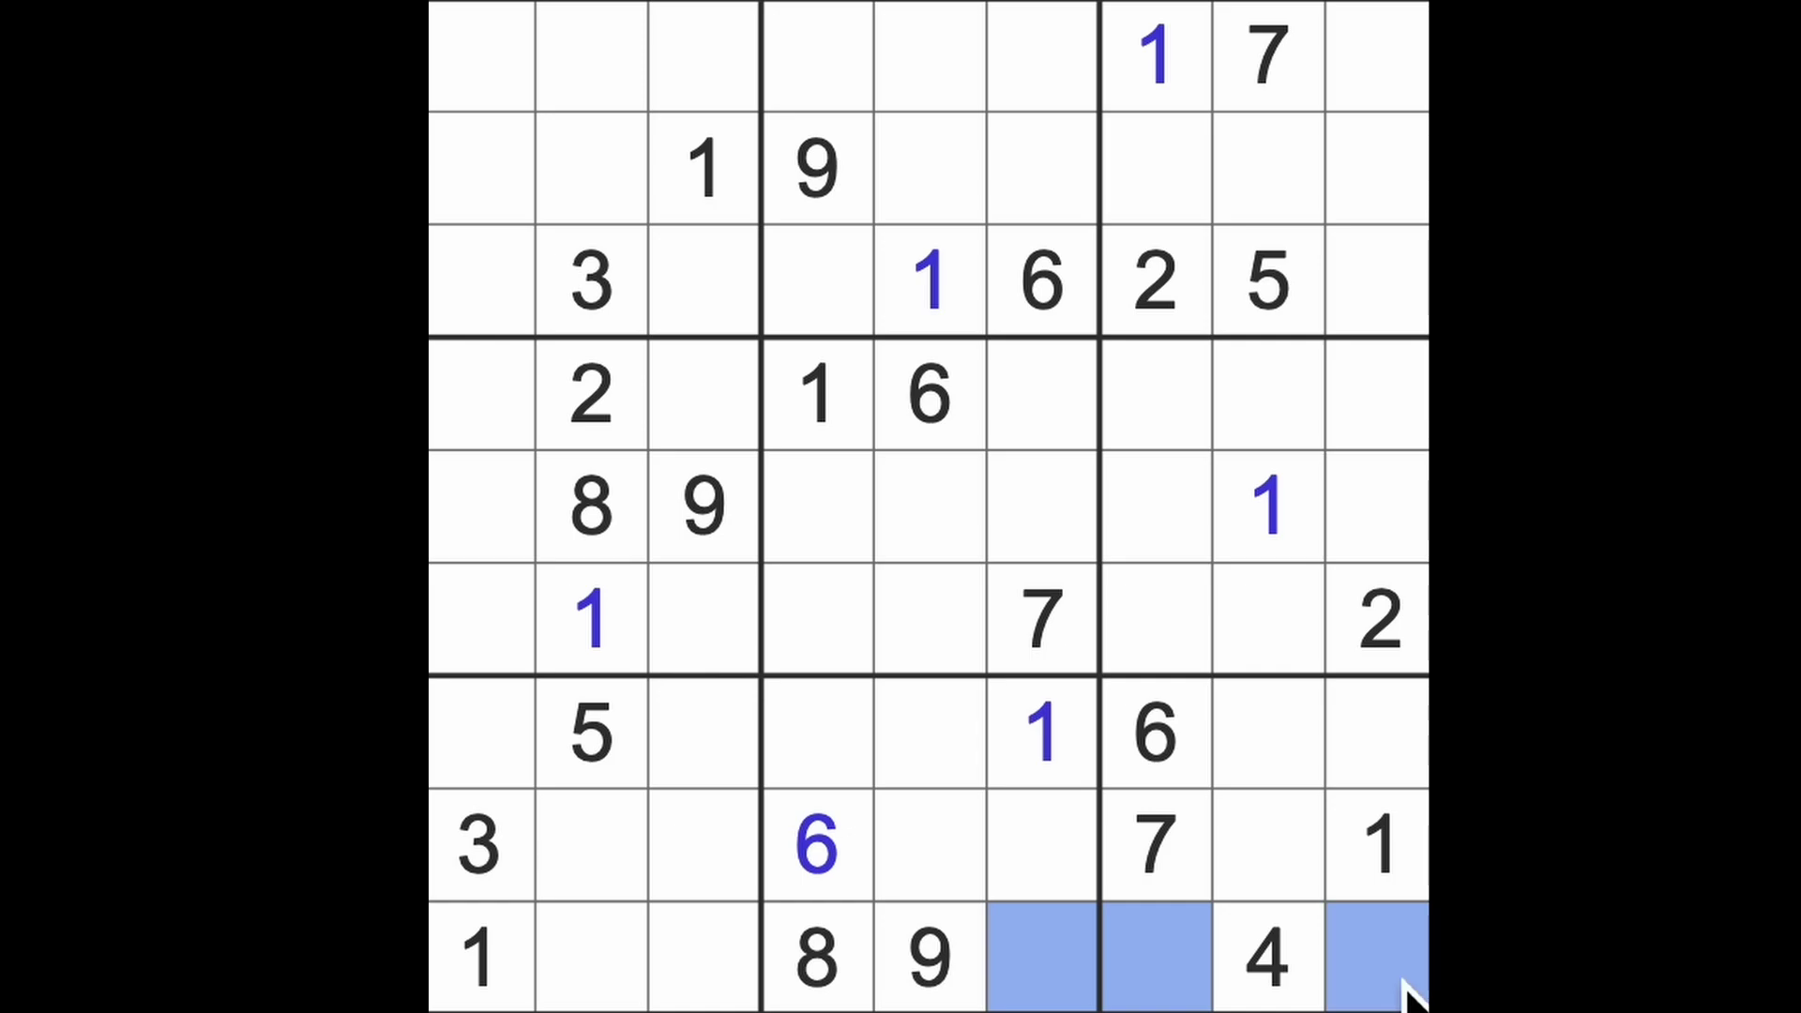
pyautogui.moveTo(1379, 619); pyautogui.dragTo(1380, 845)
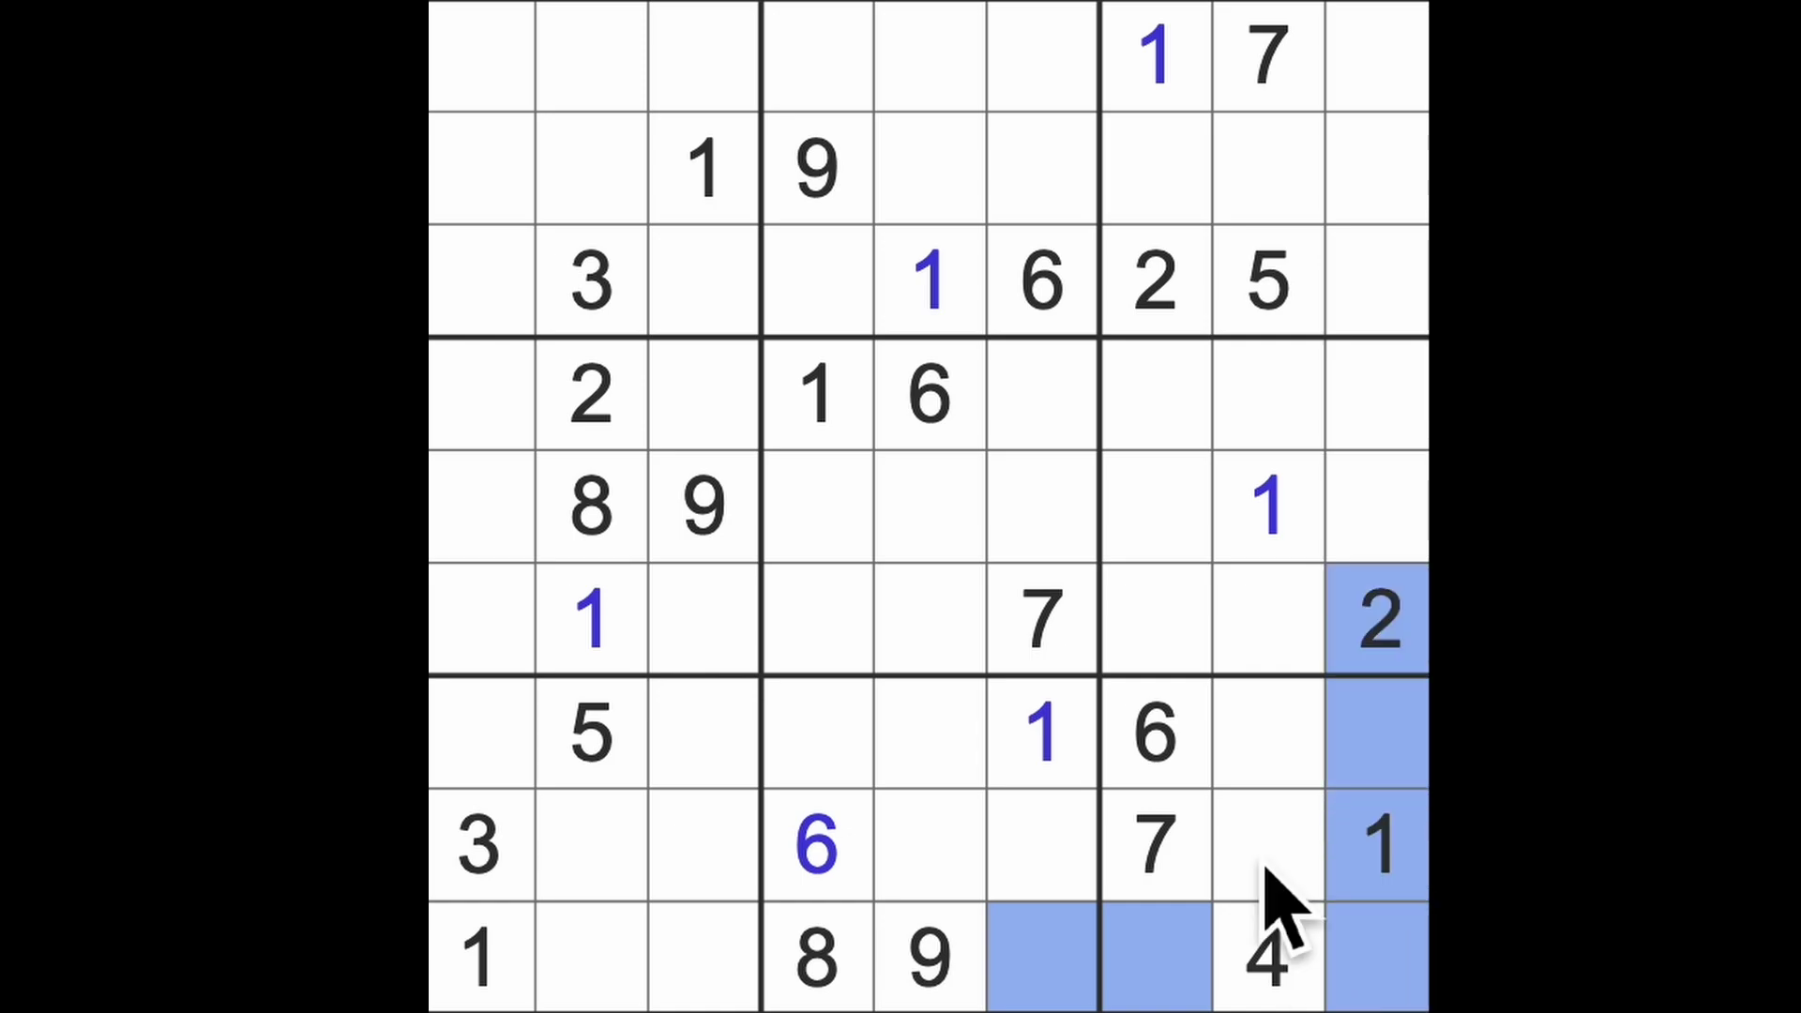
pyautogui.moveTo(1157, 282); pyautogui.dragTo(1157, 619)
pyautogui.click(1049, 965)
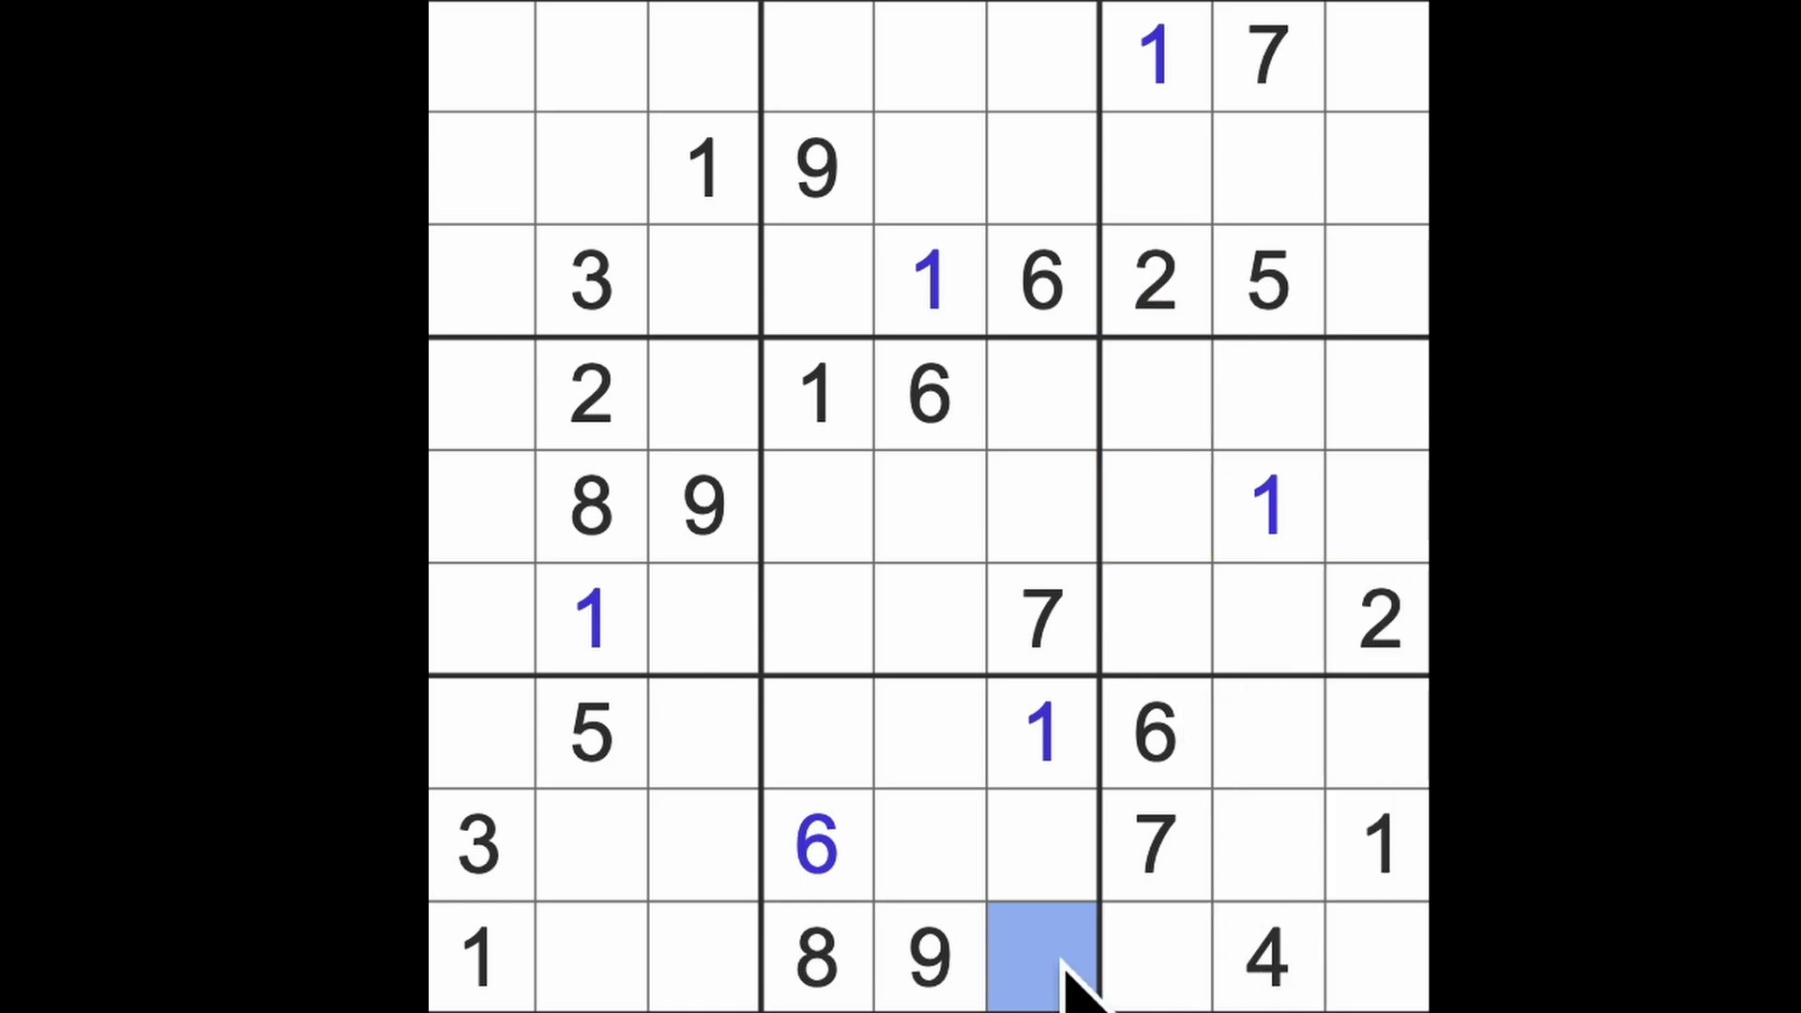
pyautogui.write('2')
pyautogui.click(1157, 965)
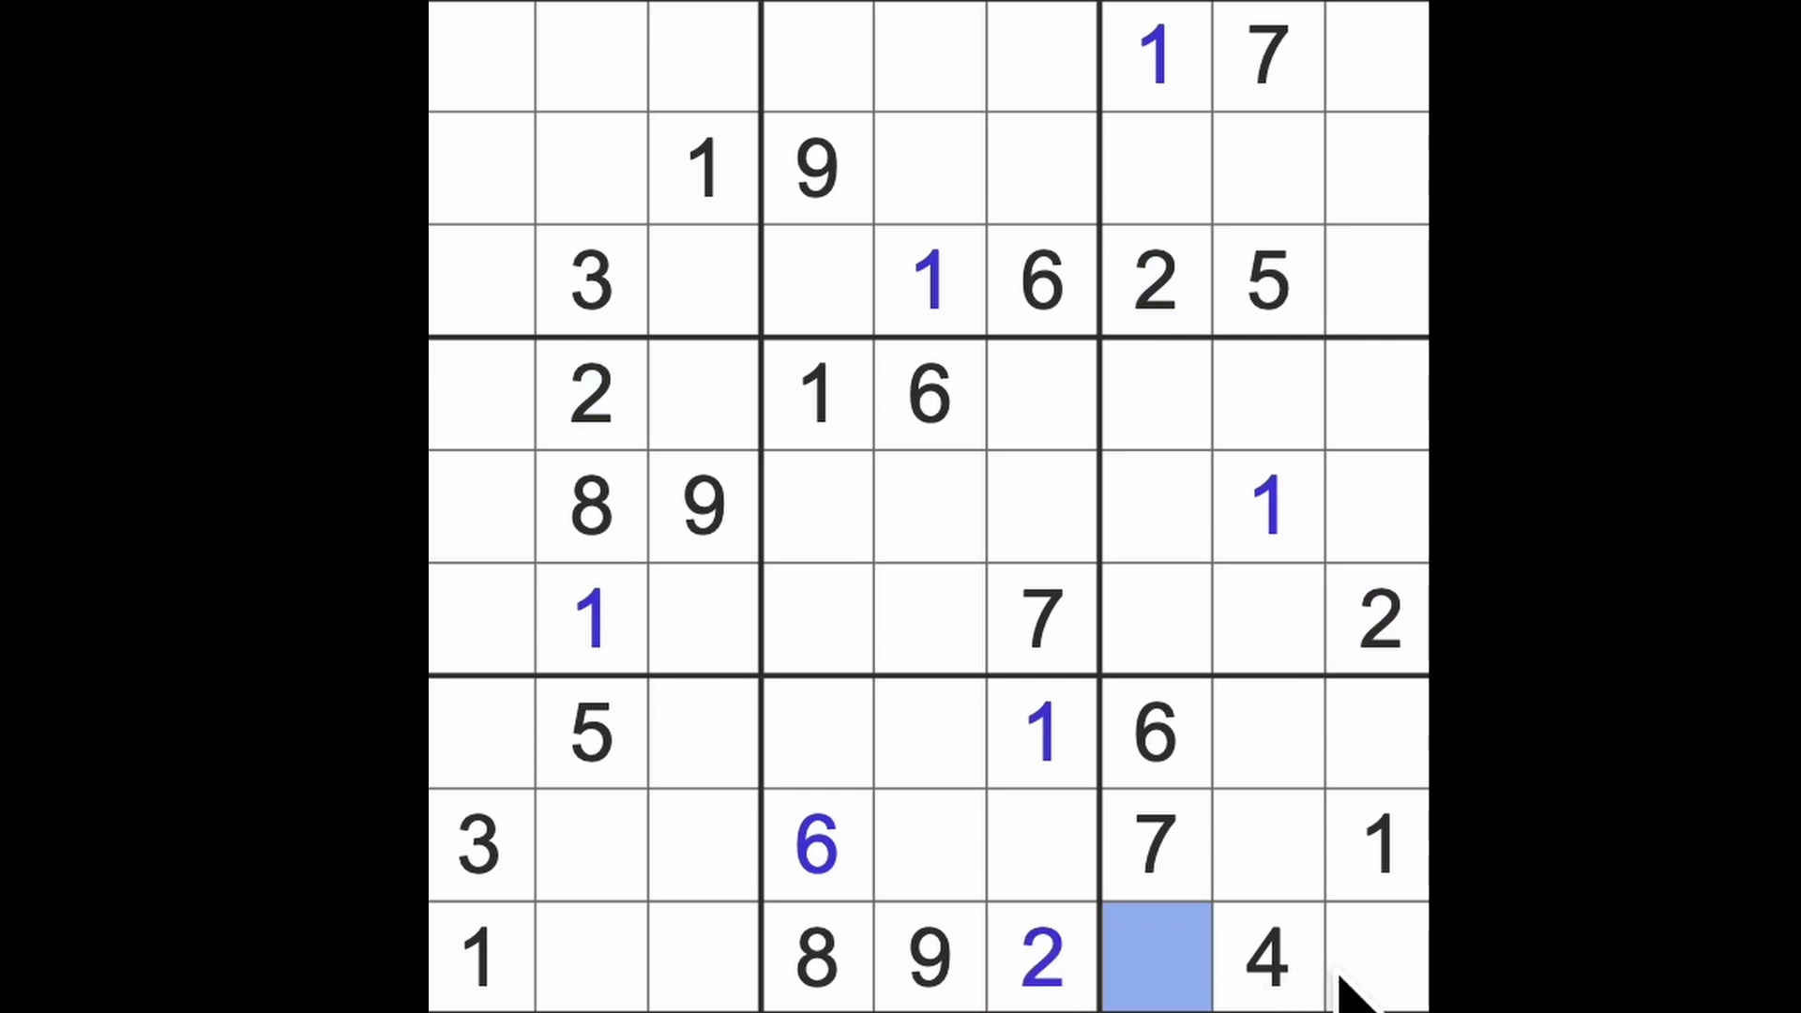
pyautogui.keyDown('ctrl'); pyautogui.click(1393, 985); pyautogui.keyUp('ctrl')
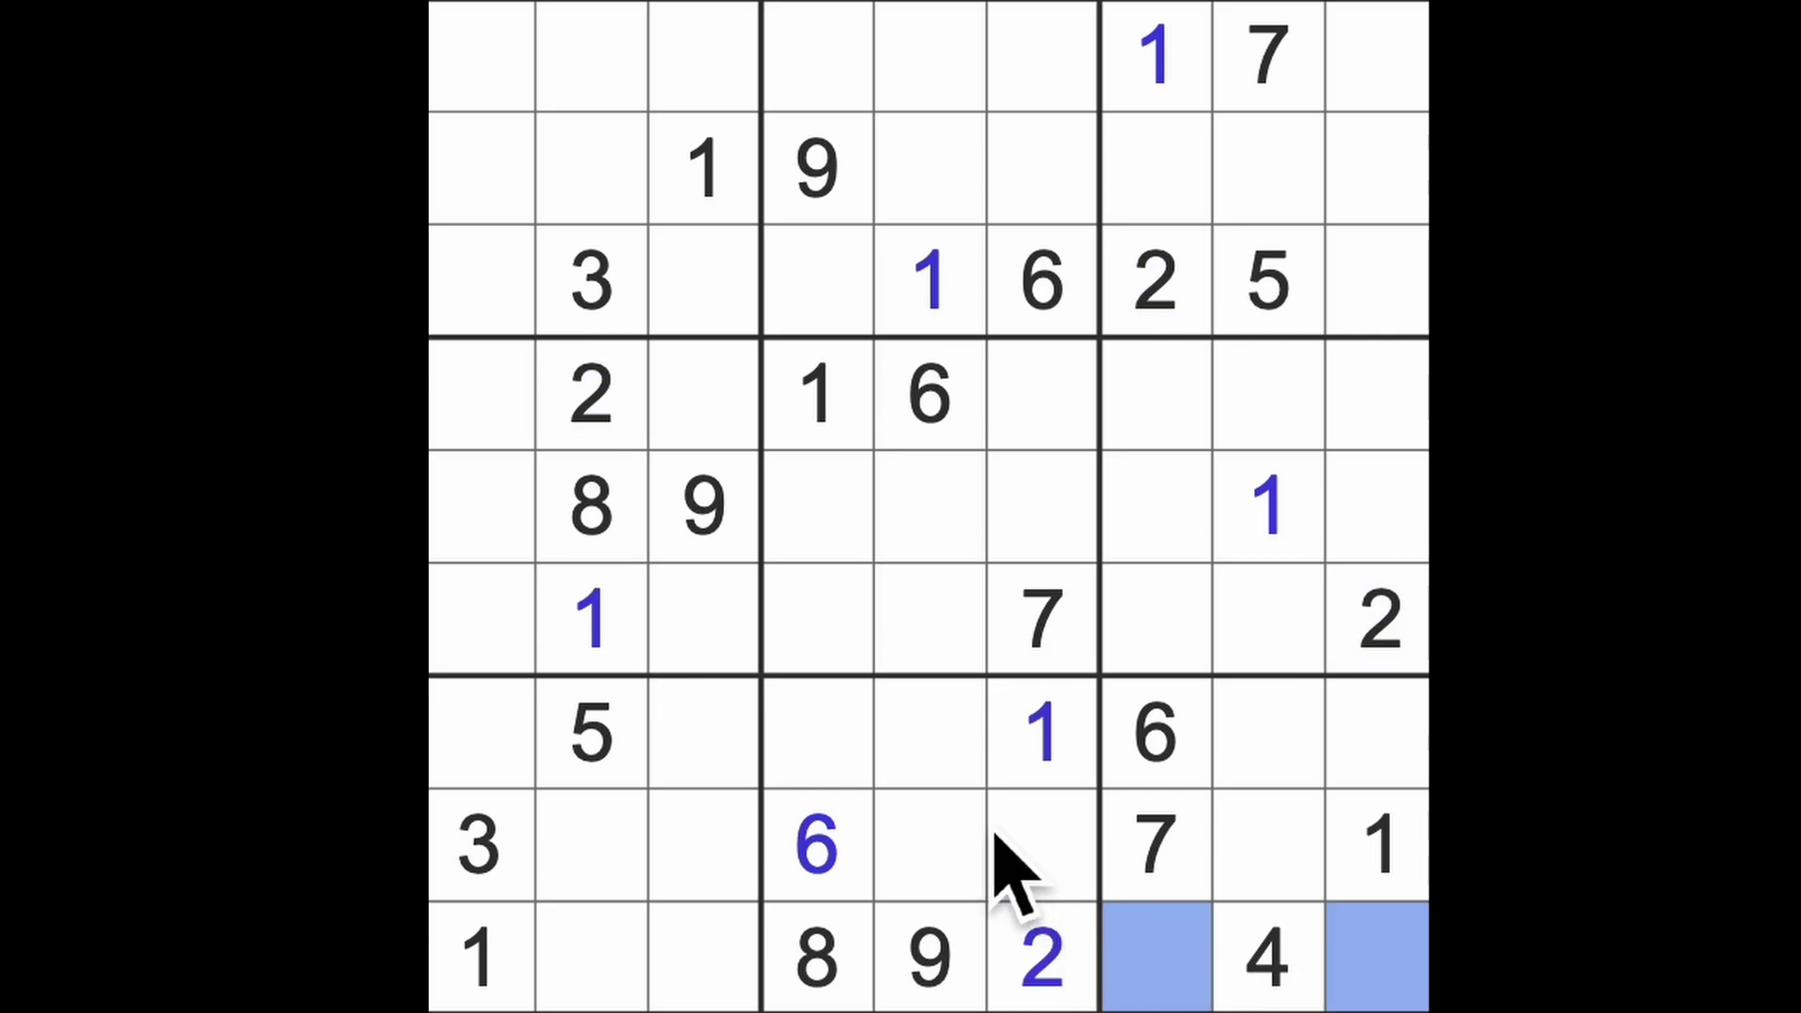
# Highlight the 3s and mark candidate cells in rows 7 and 8
pyautogui.click(521, 894)
pyautogui.keyDown('ctrl'); pyautogui.click(817, 732); pyautogui.keyUp('ctrl')
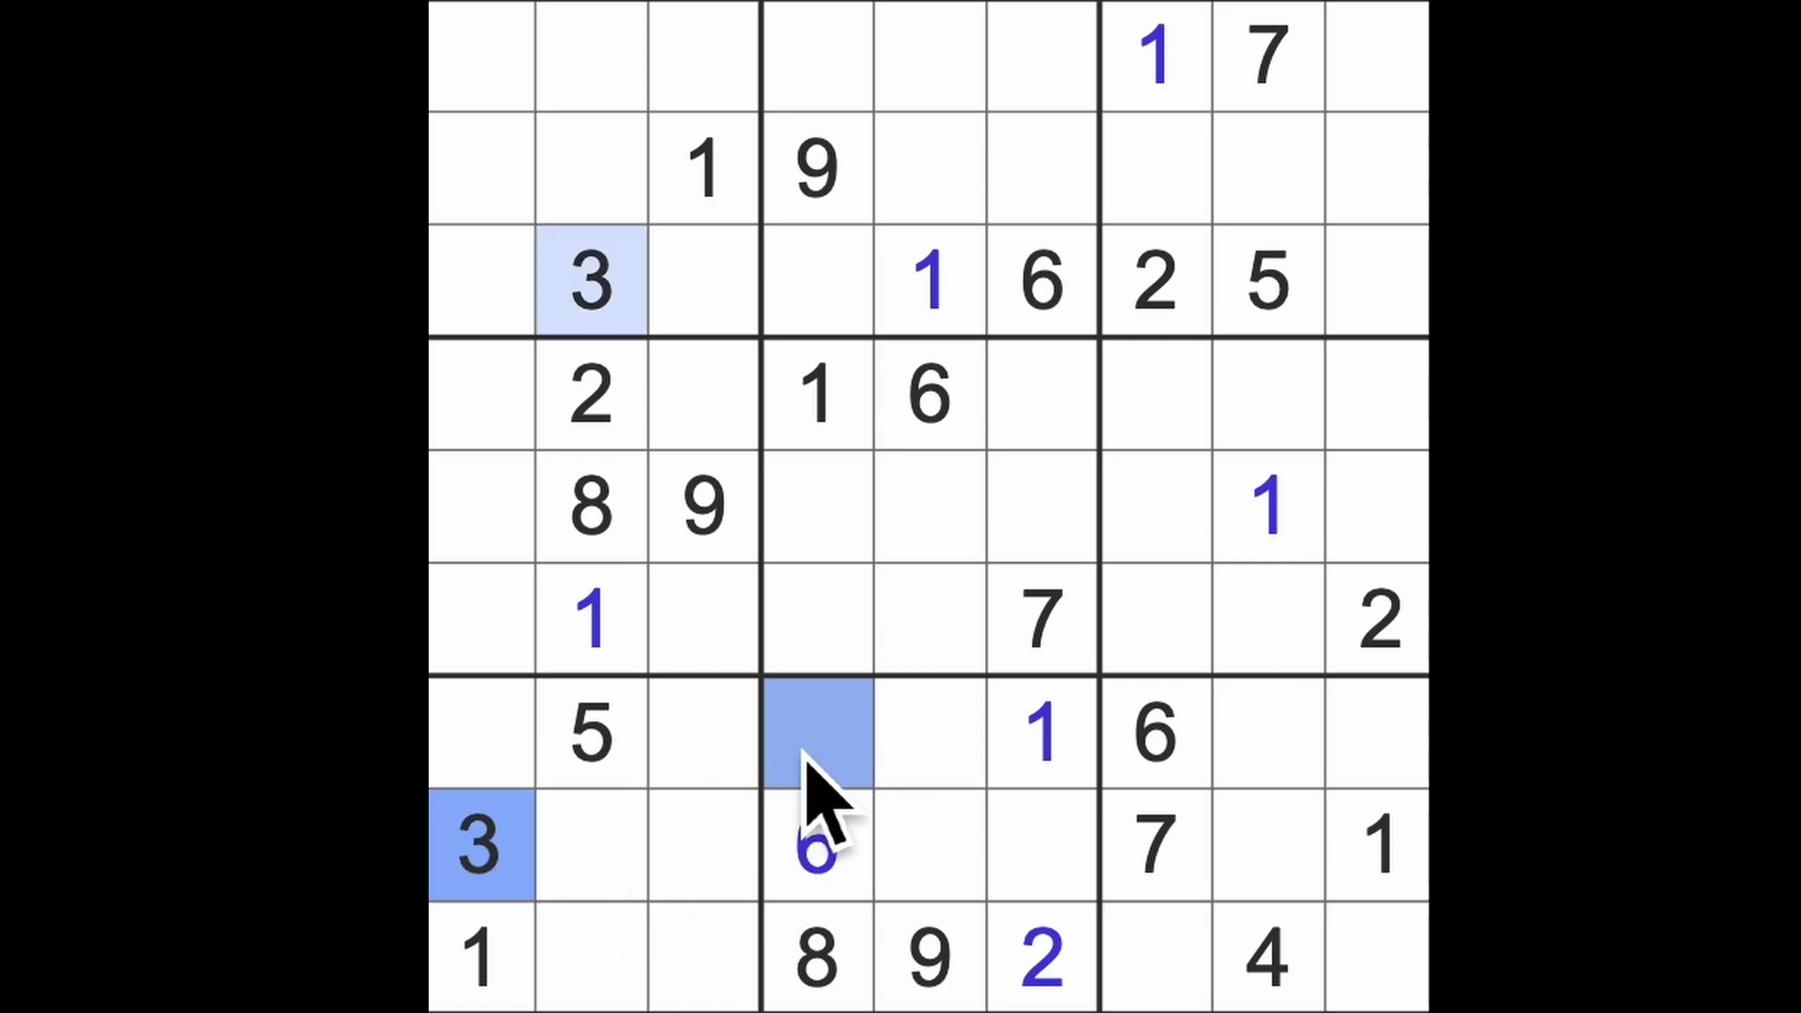
pyautogui.keyDown('ctrl'); pyautogui.click(930, 732); pyautogui.keyUp('ctrl')
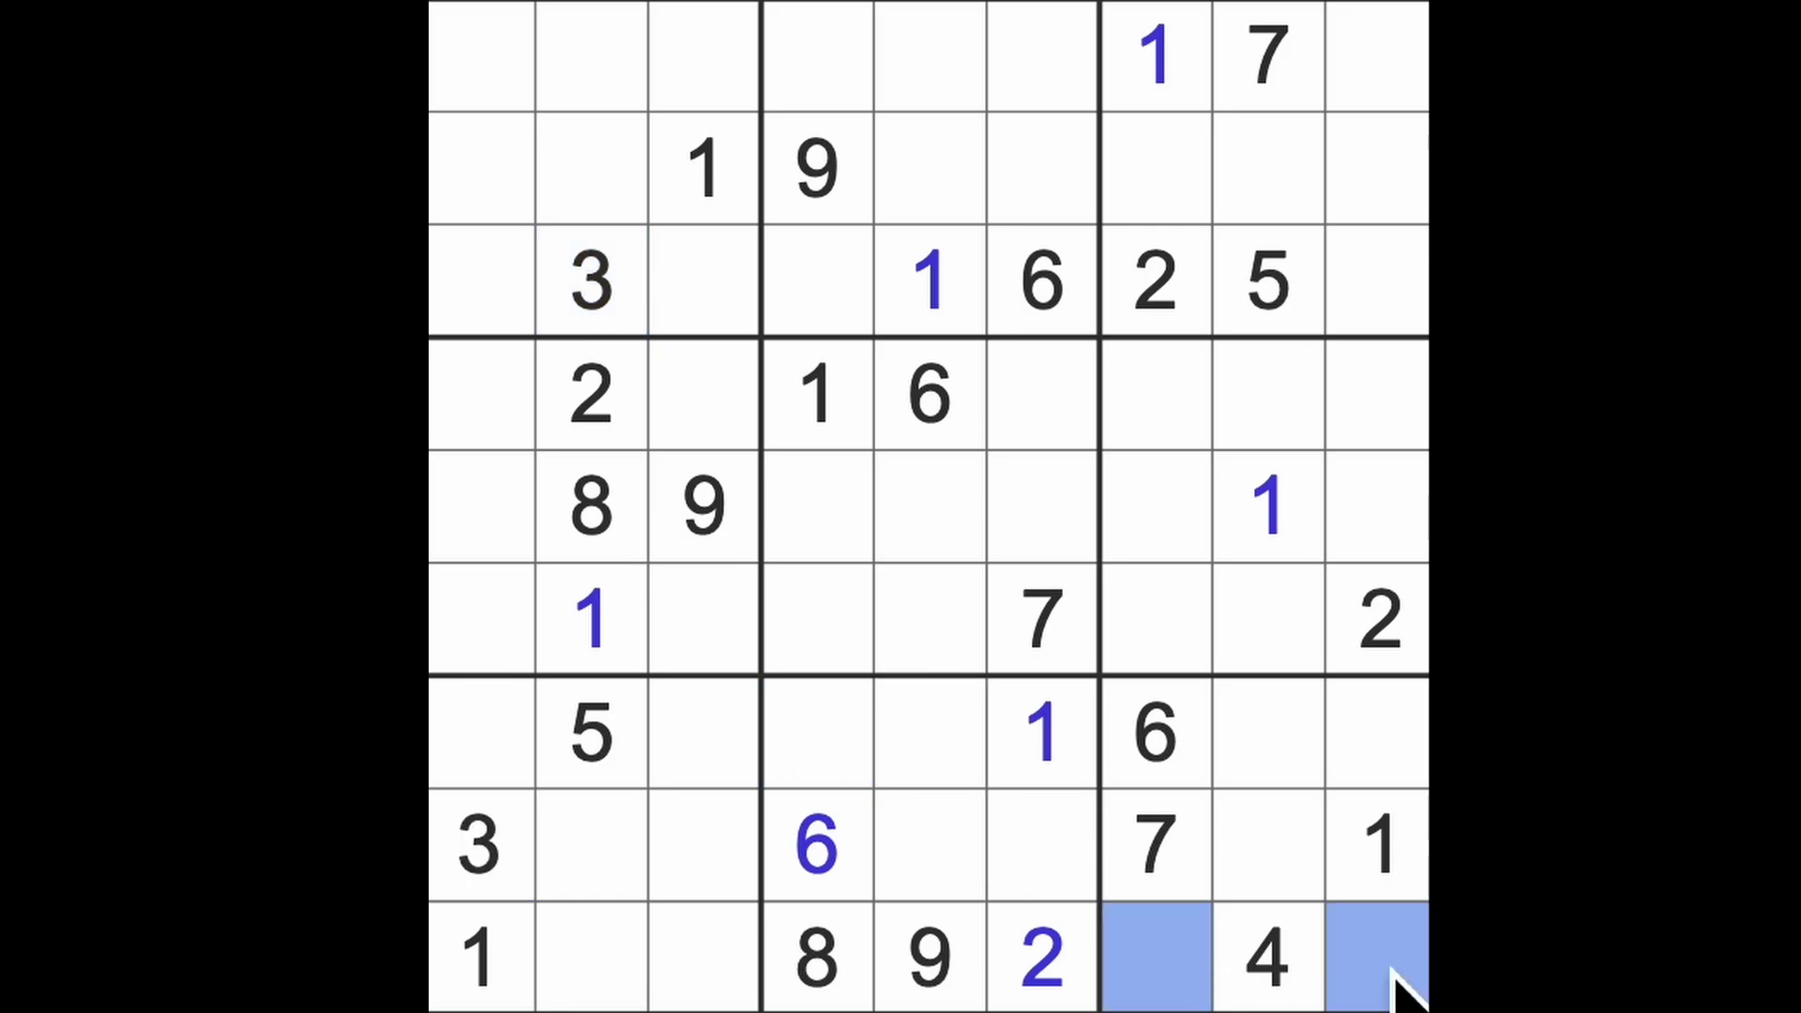
pyautogui.click(1376, 733)
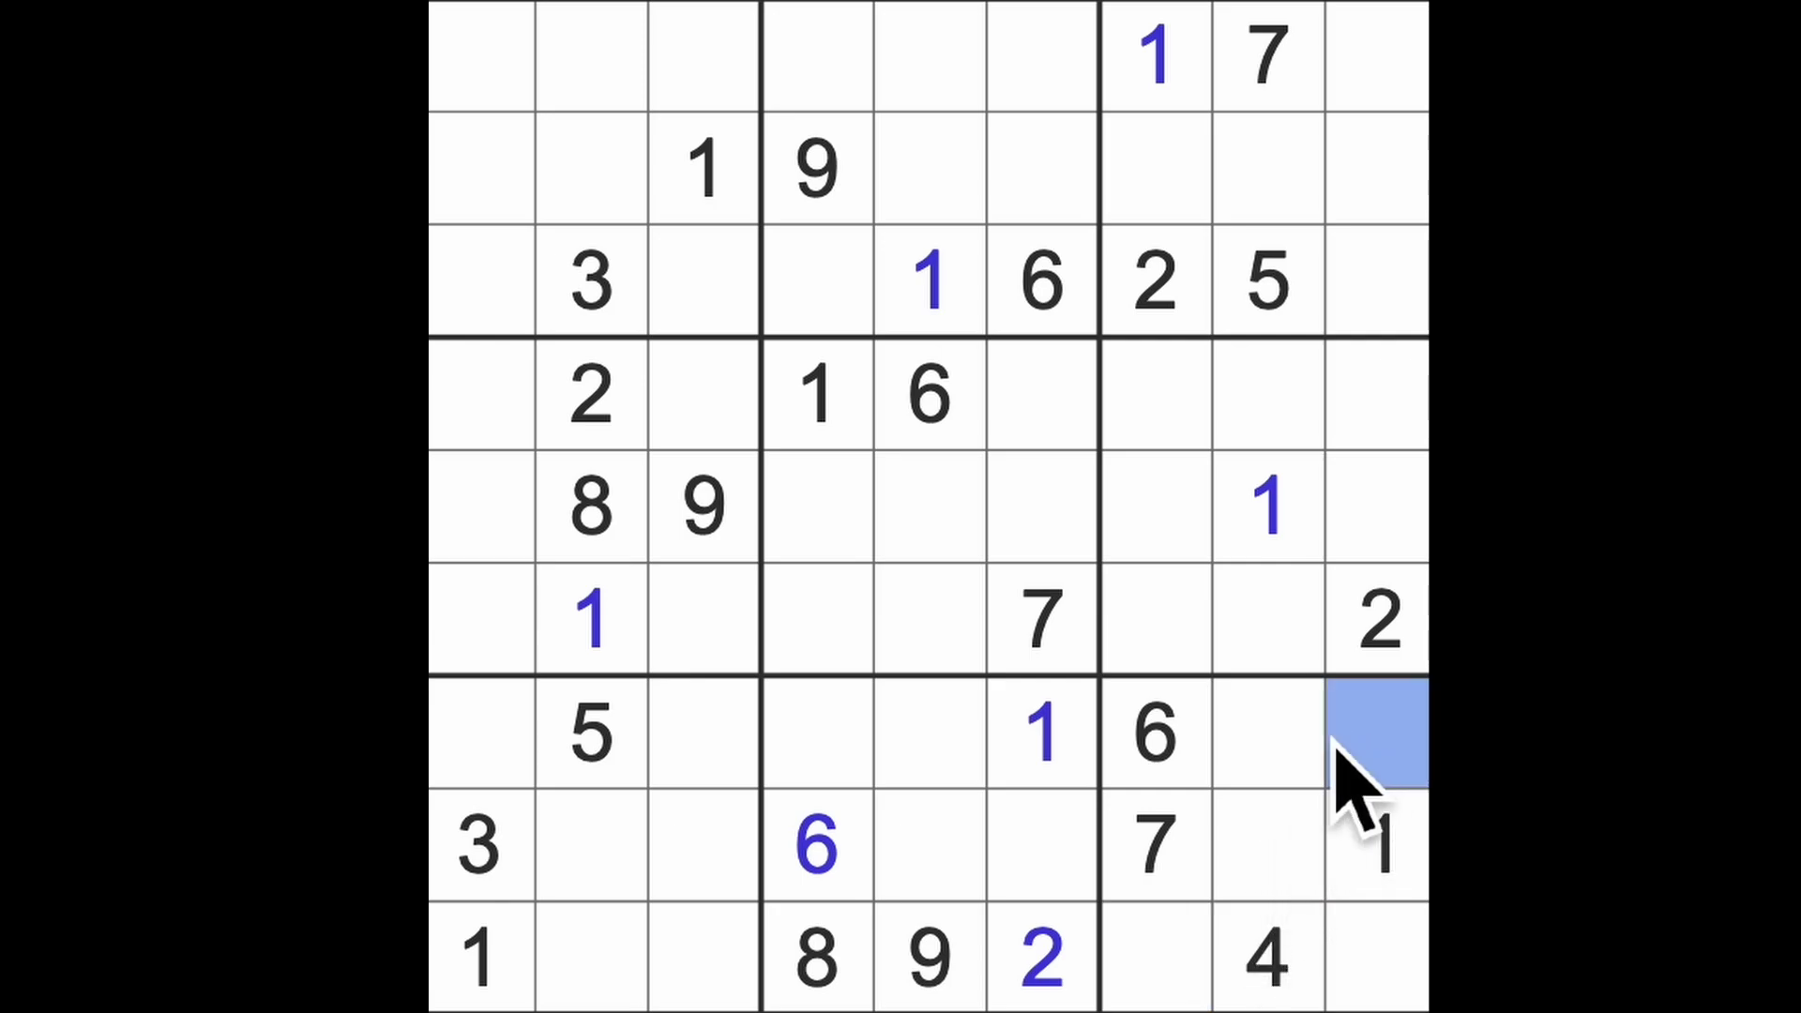
pyautogui.moveTo(1376, 732); pyautogui.dragTo(1274, 858)
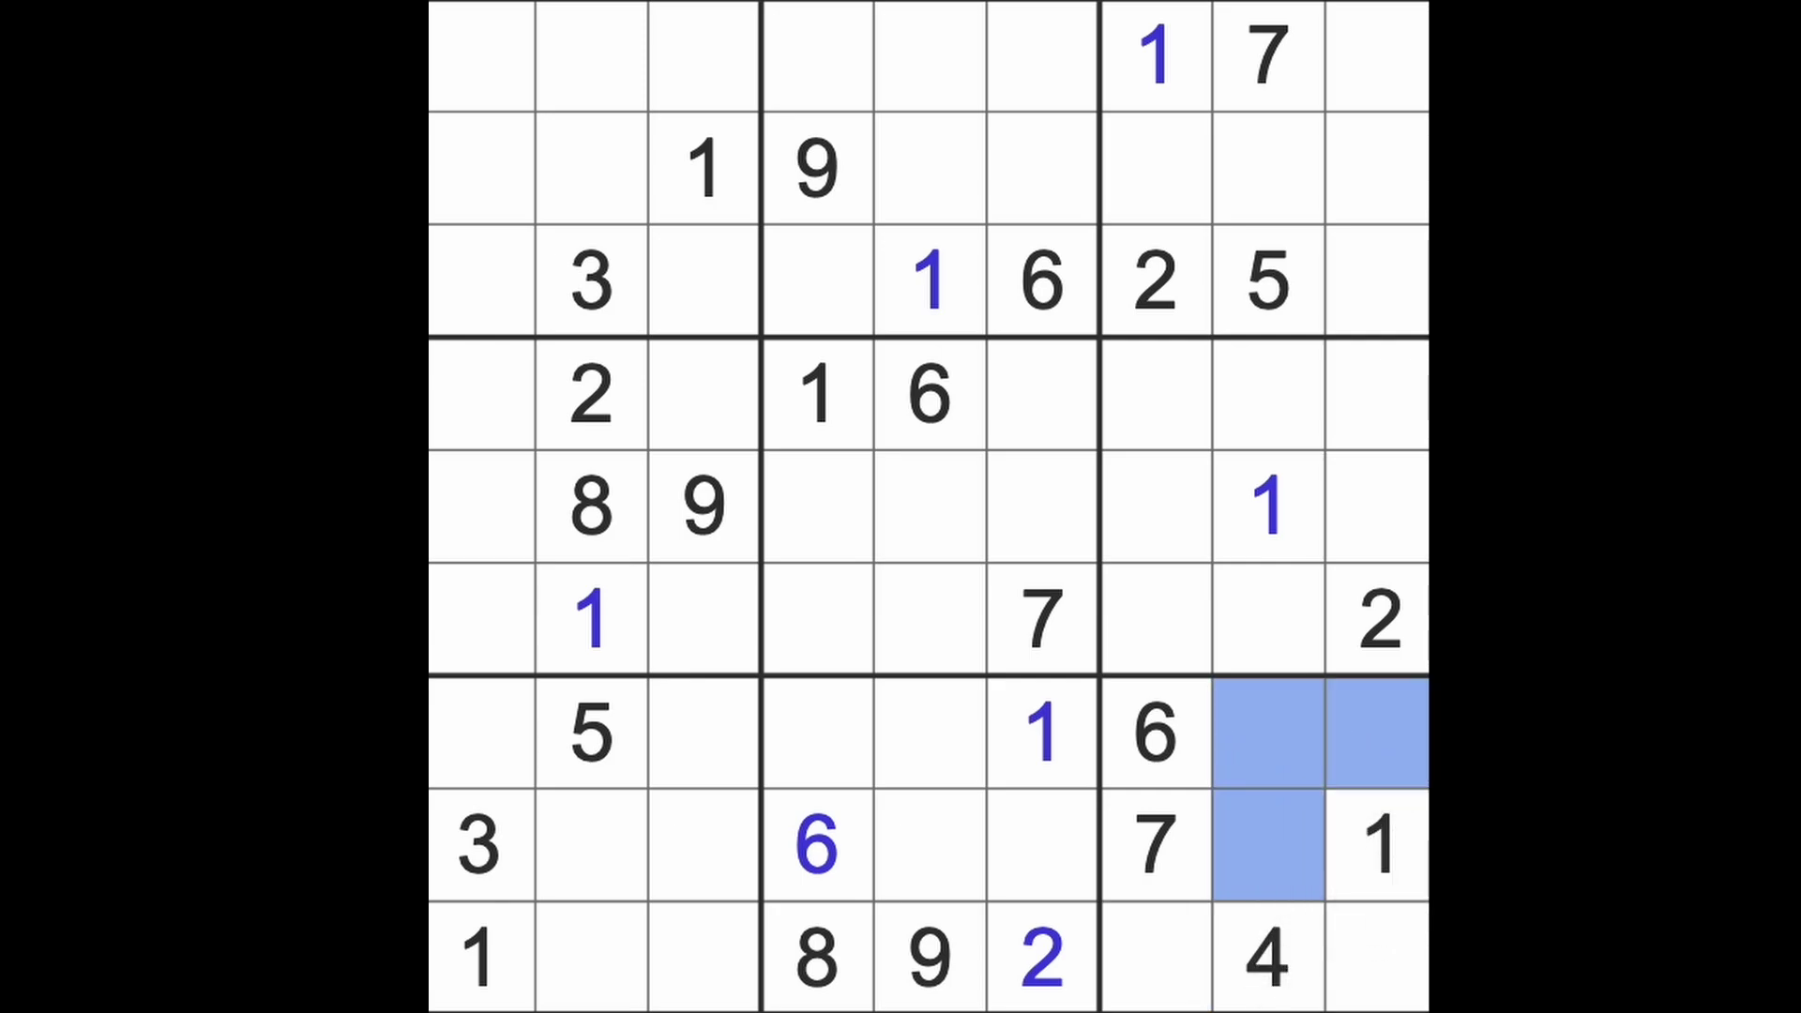
# Highlight the 2s and 7s and mark candidate cells in rows 7 and 8, columns 4 to 6
pyautogui.click(1378, 620)
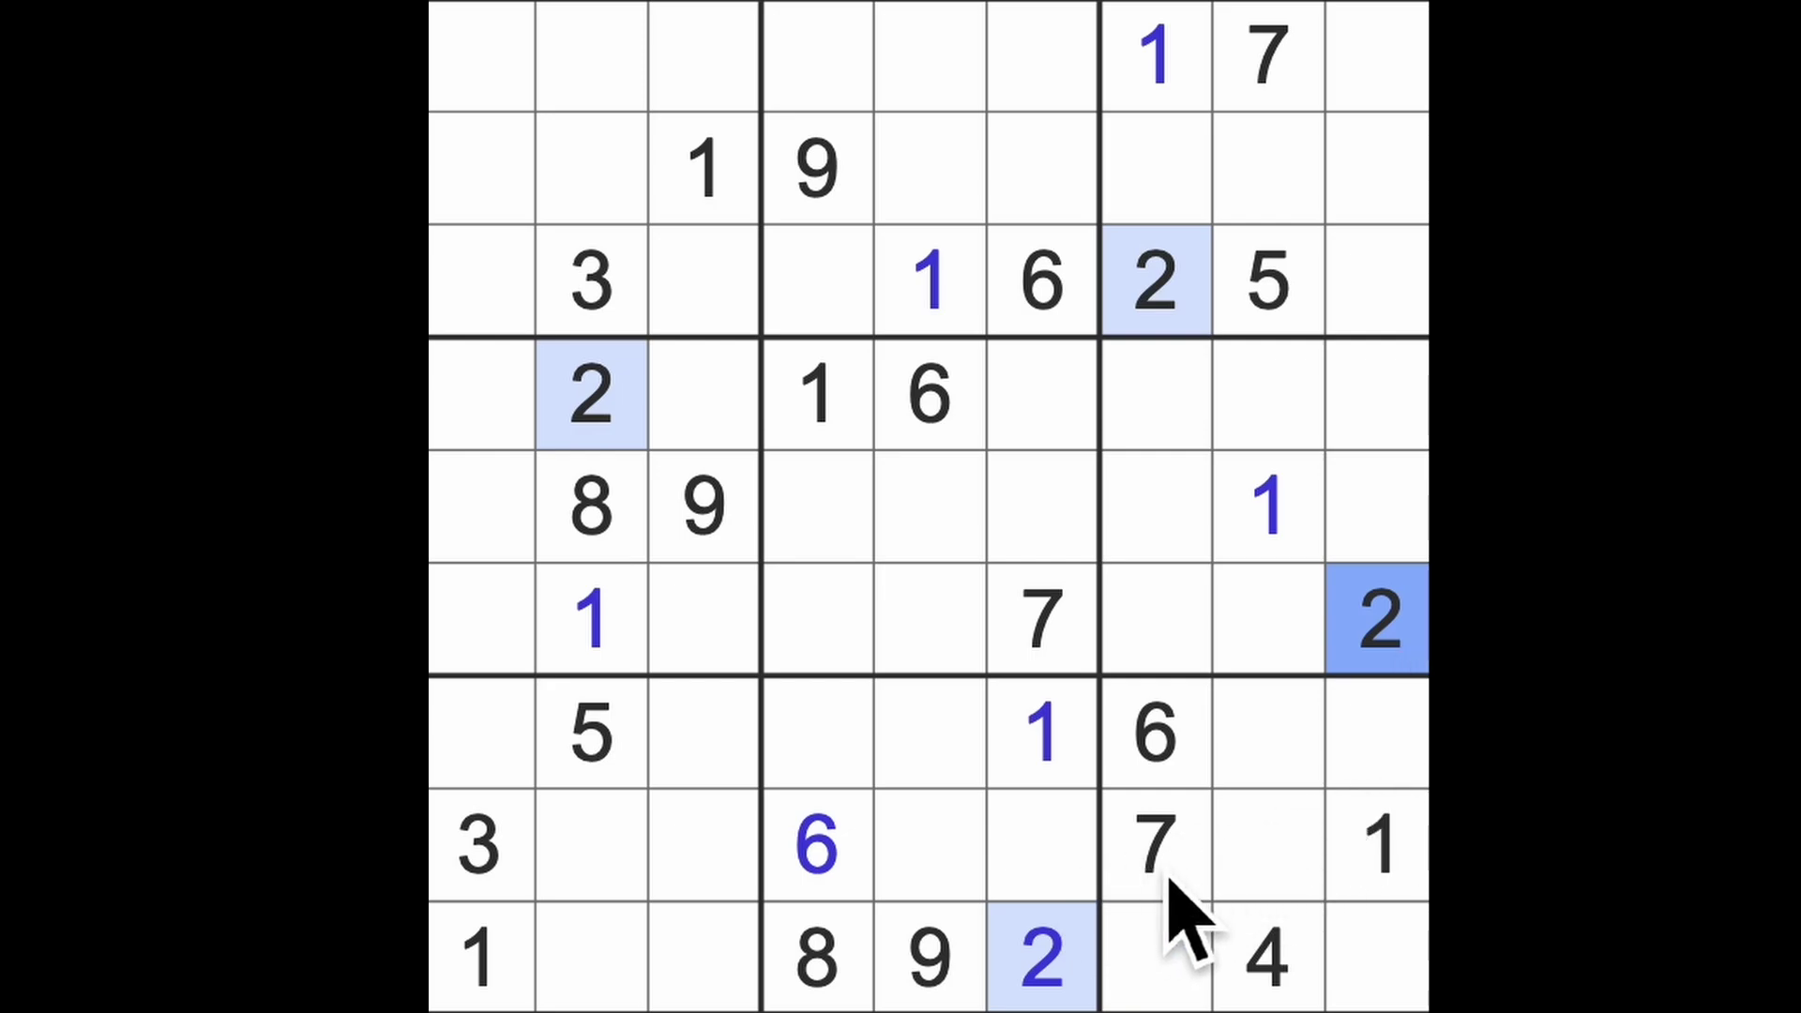
pyautogui.click(1154, 846)
pyautogui.click(1043, 845)
pyautogui.click(928, 732)
pyautogui.click(817, 733)
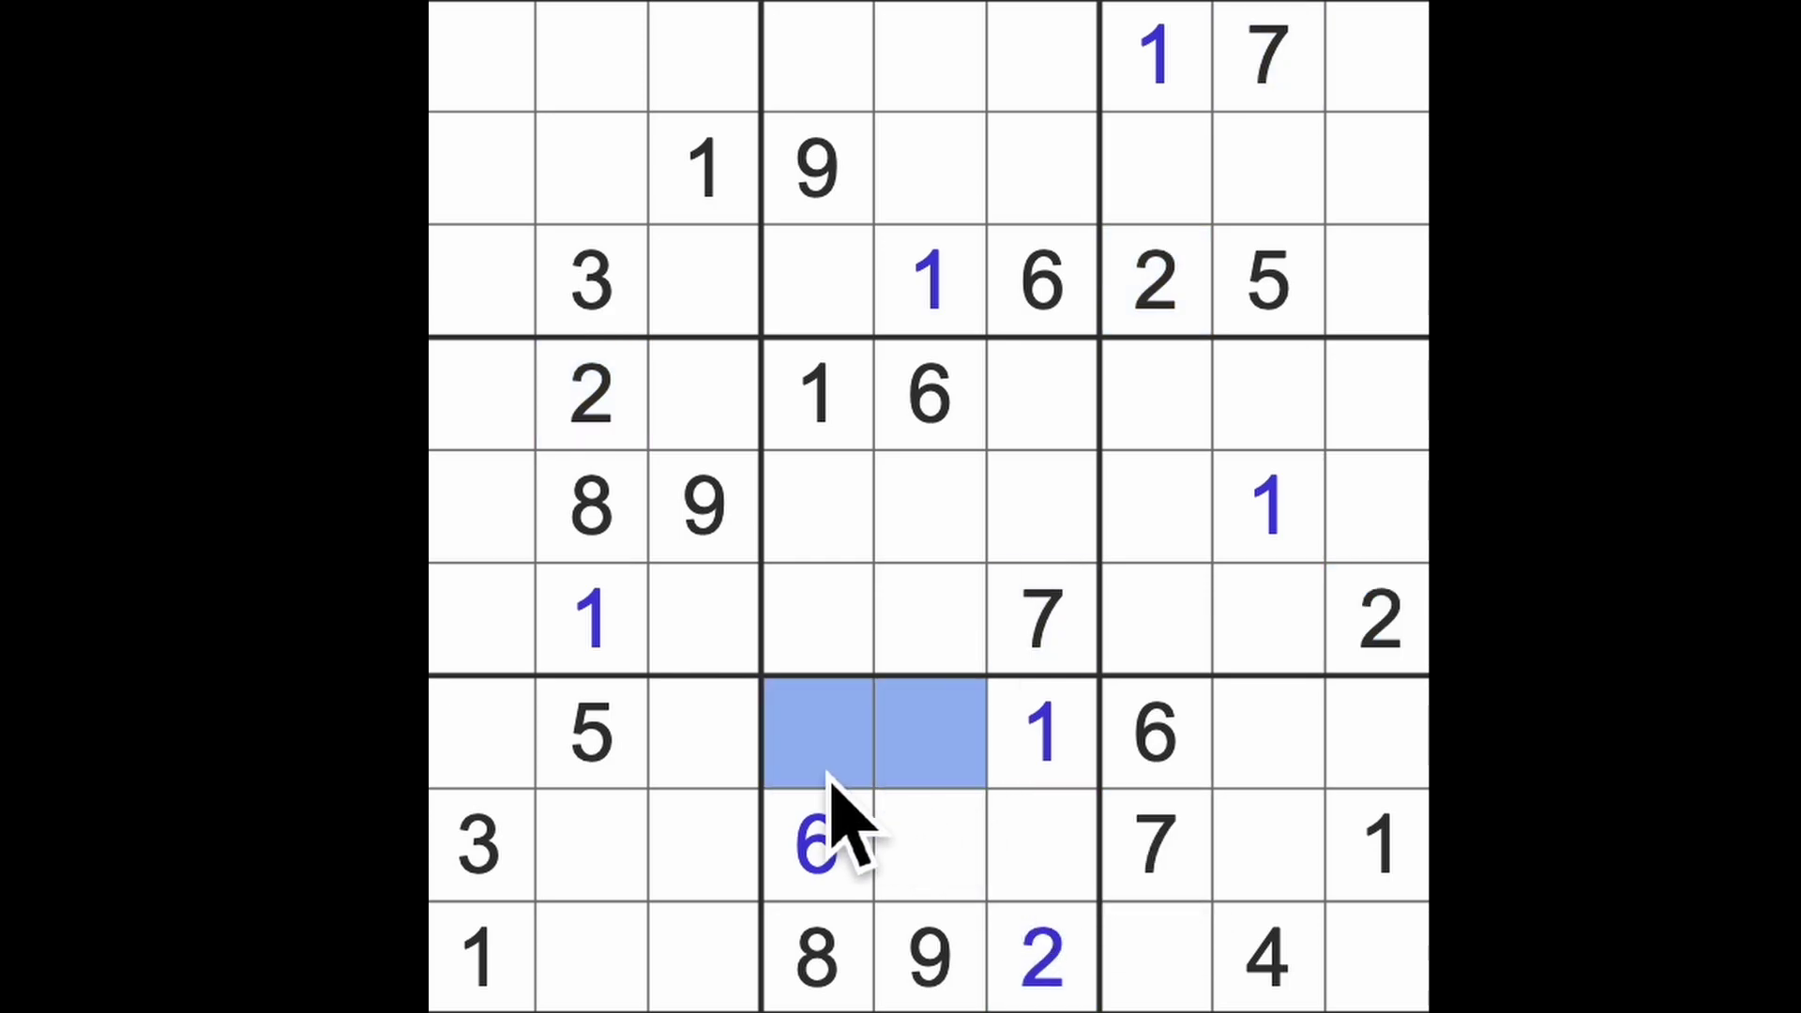
pyautogui.click(936, 851)
pyautogui.moveTo(936, 852); pyautogui.dragTo(1048, 873)
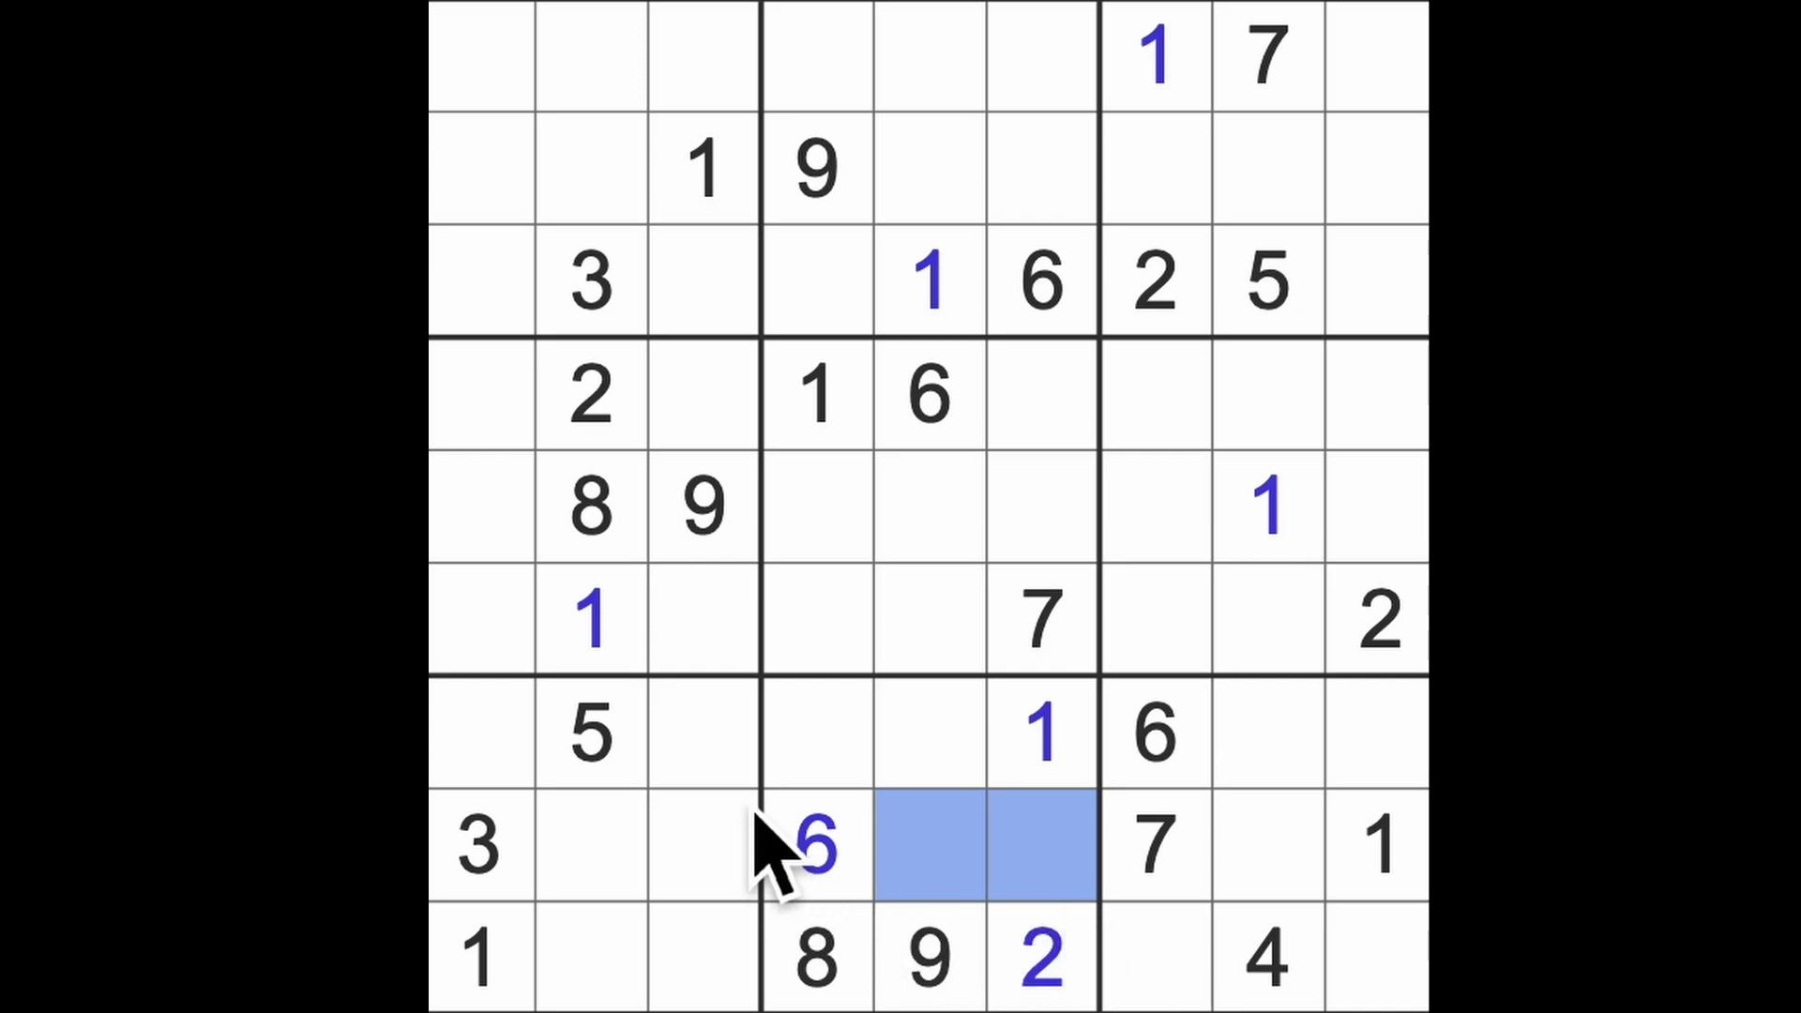
# Mark candidate cells in the lower-left box, the bottom row and row 7
pyautogui.click(705, 767)
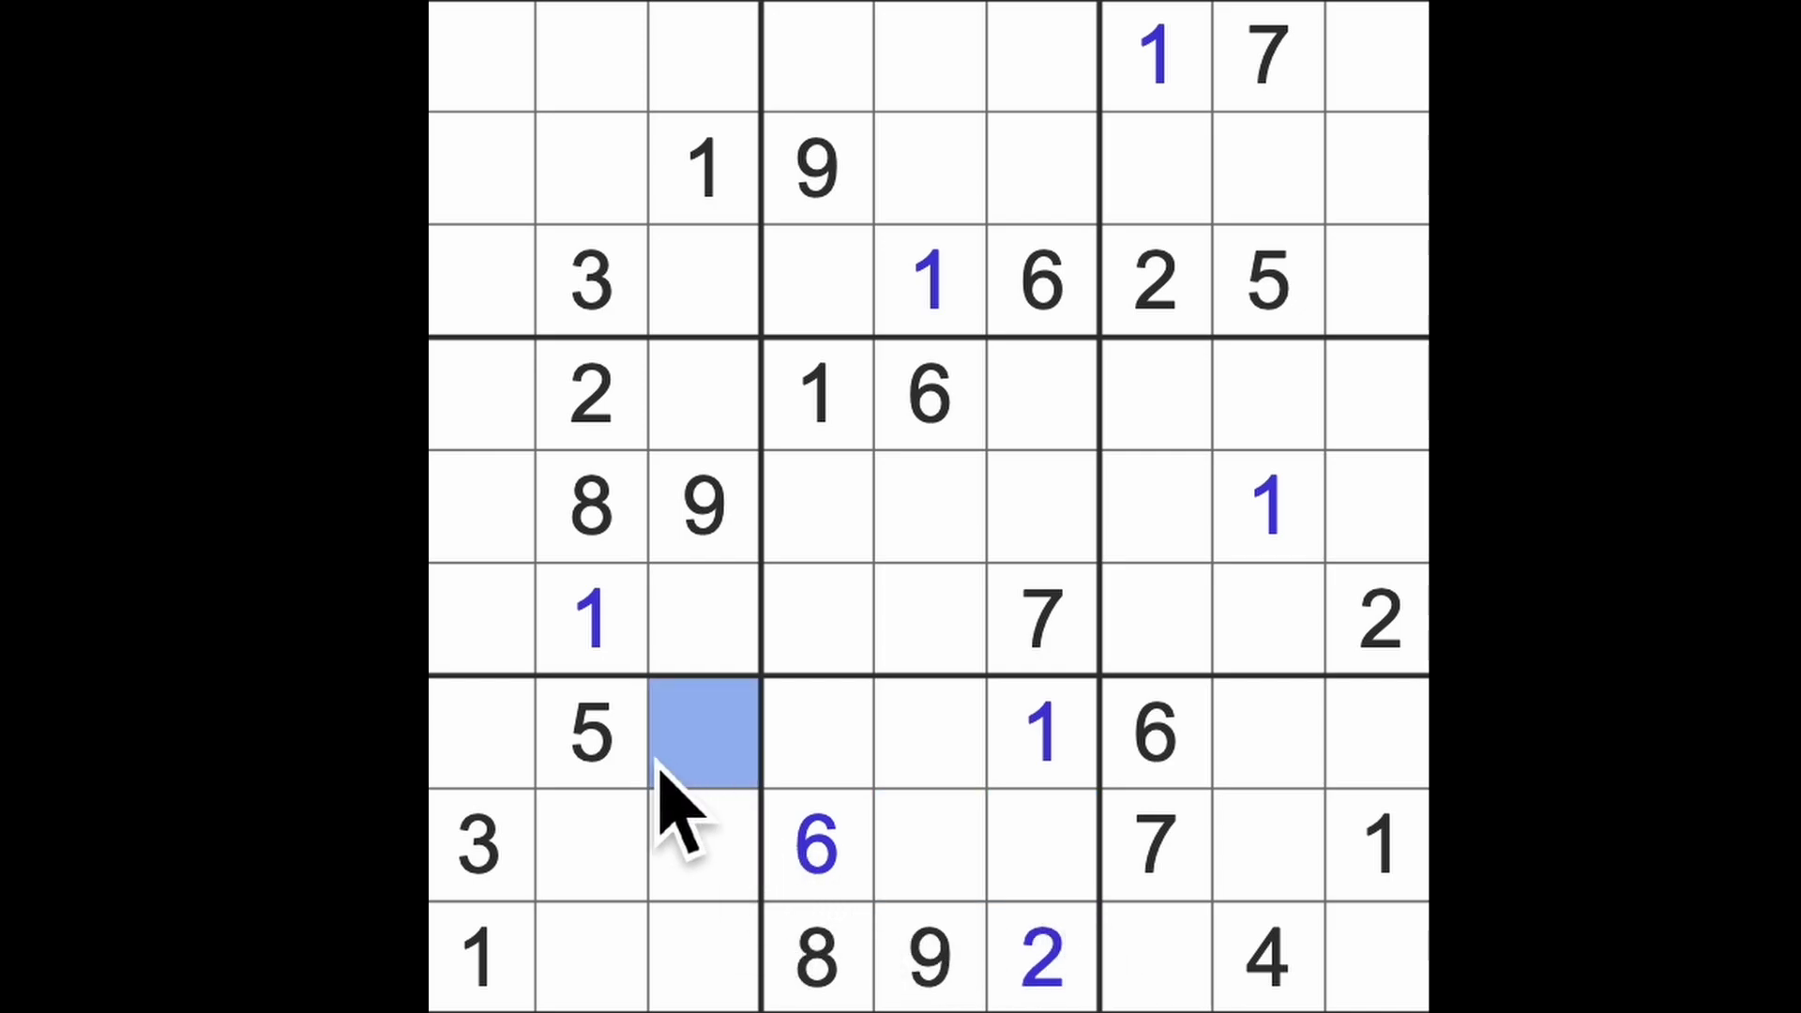
pyautogui.keyDown('ctrl'); pyautogui.click(479, 767); pyautogui.keyUp('ctrl')
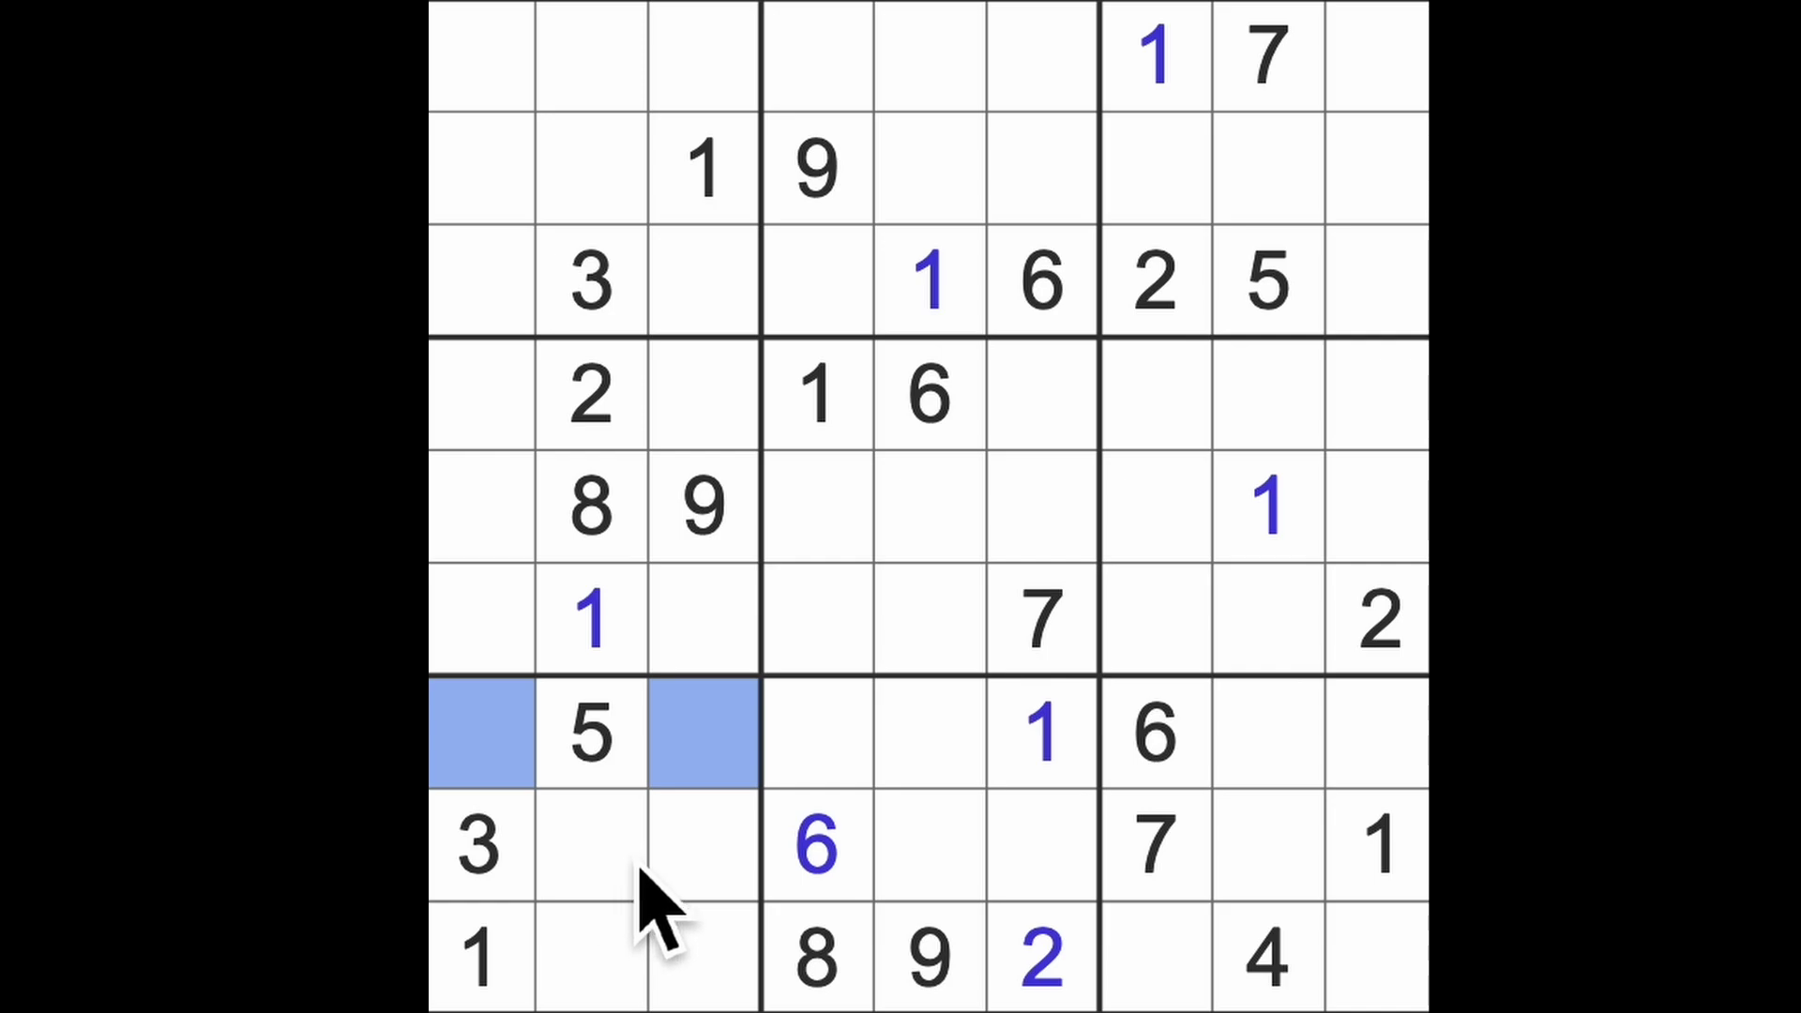
pyautogui.moveTo(591, 971); pyautogui.dragTo(704, 971)
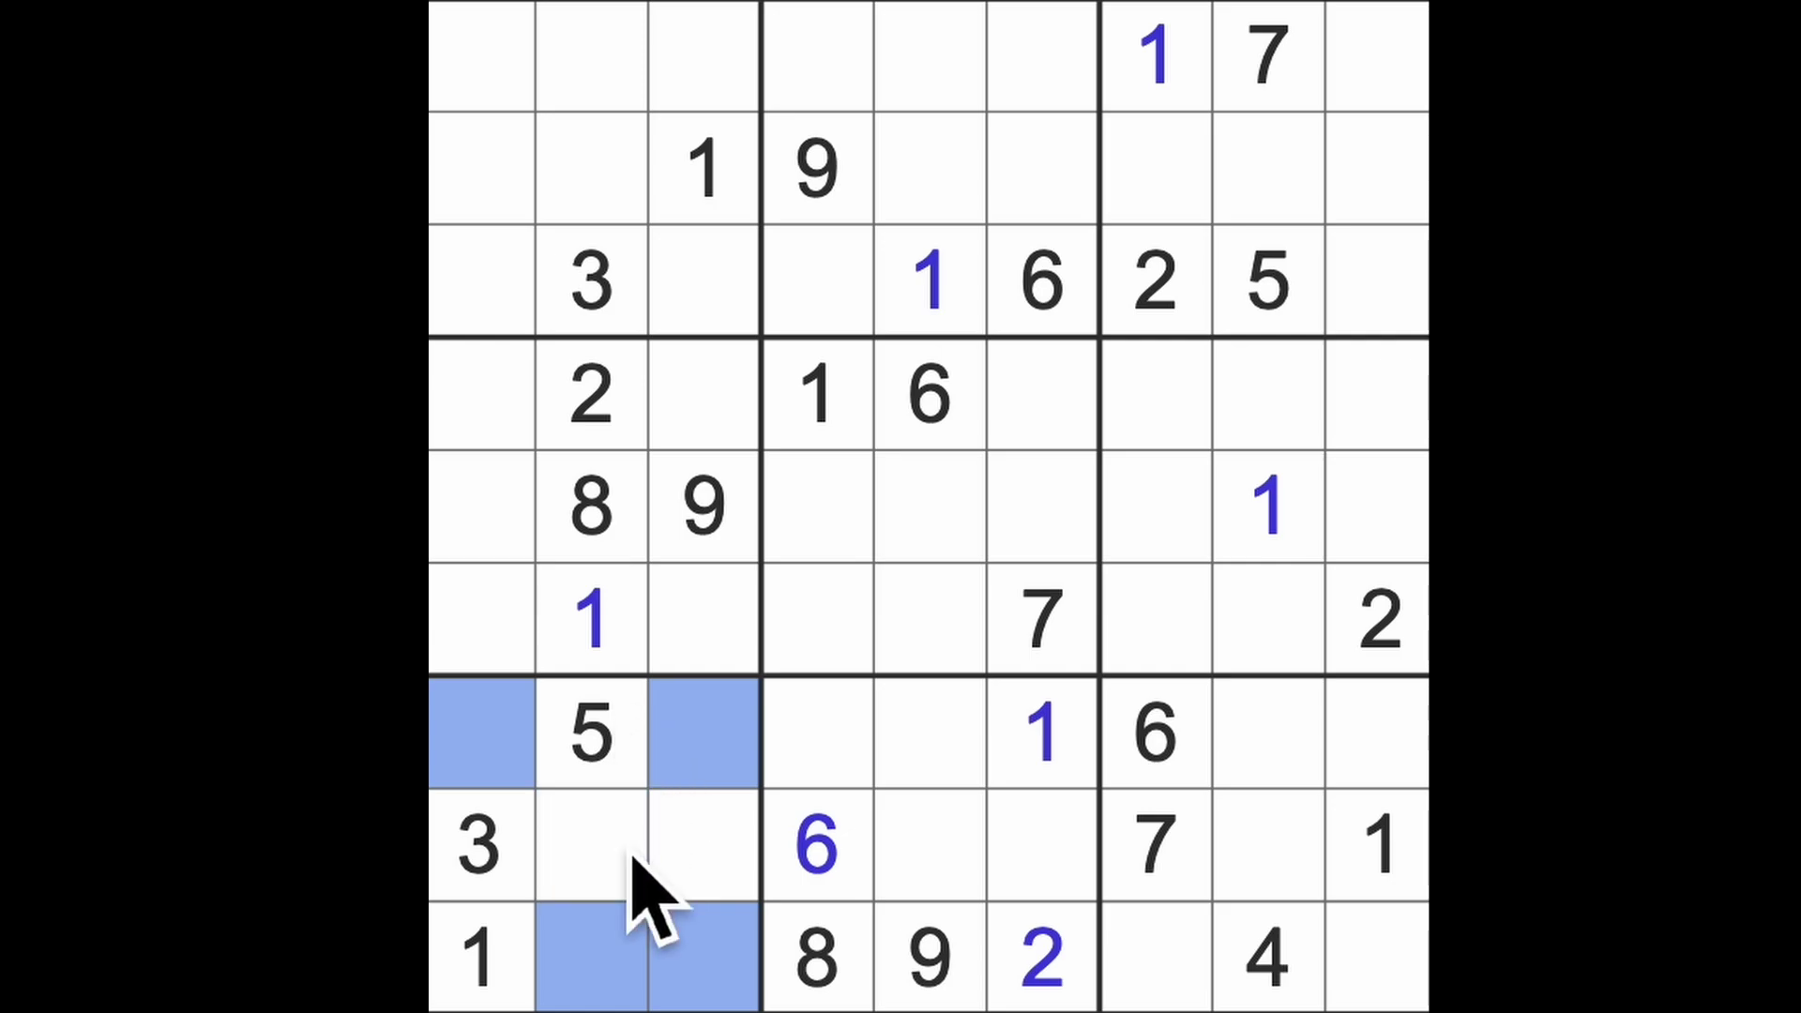
pyautogui.click(591, 957)
pyautogui.click(703, 957)
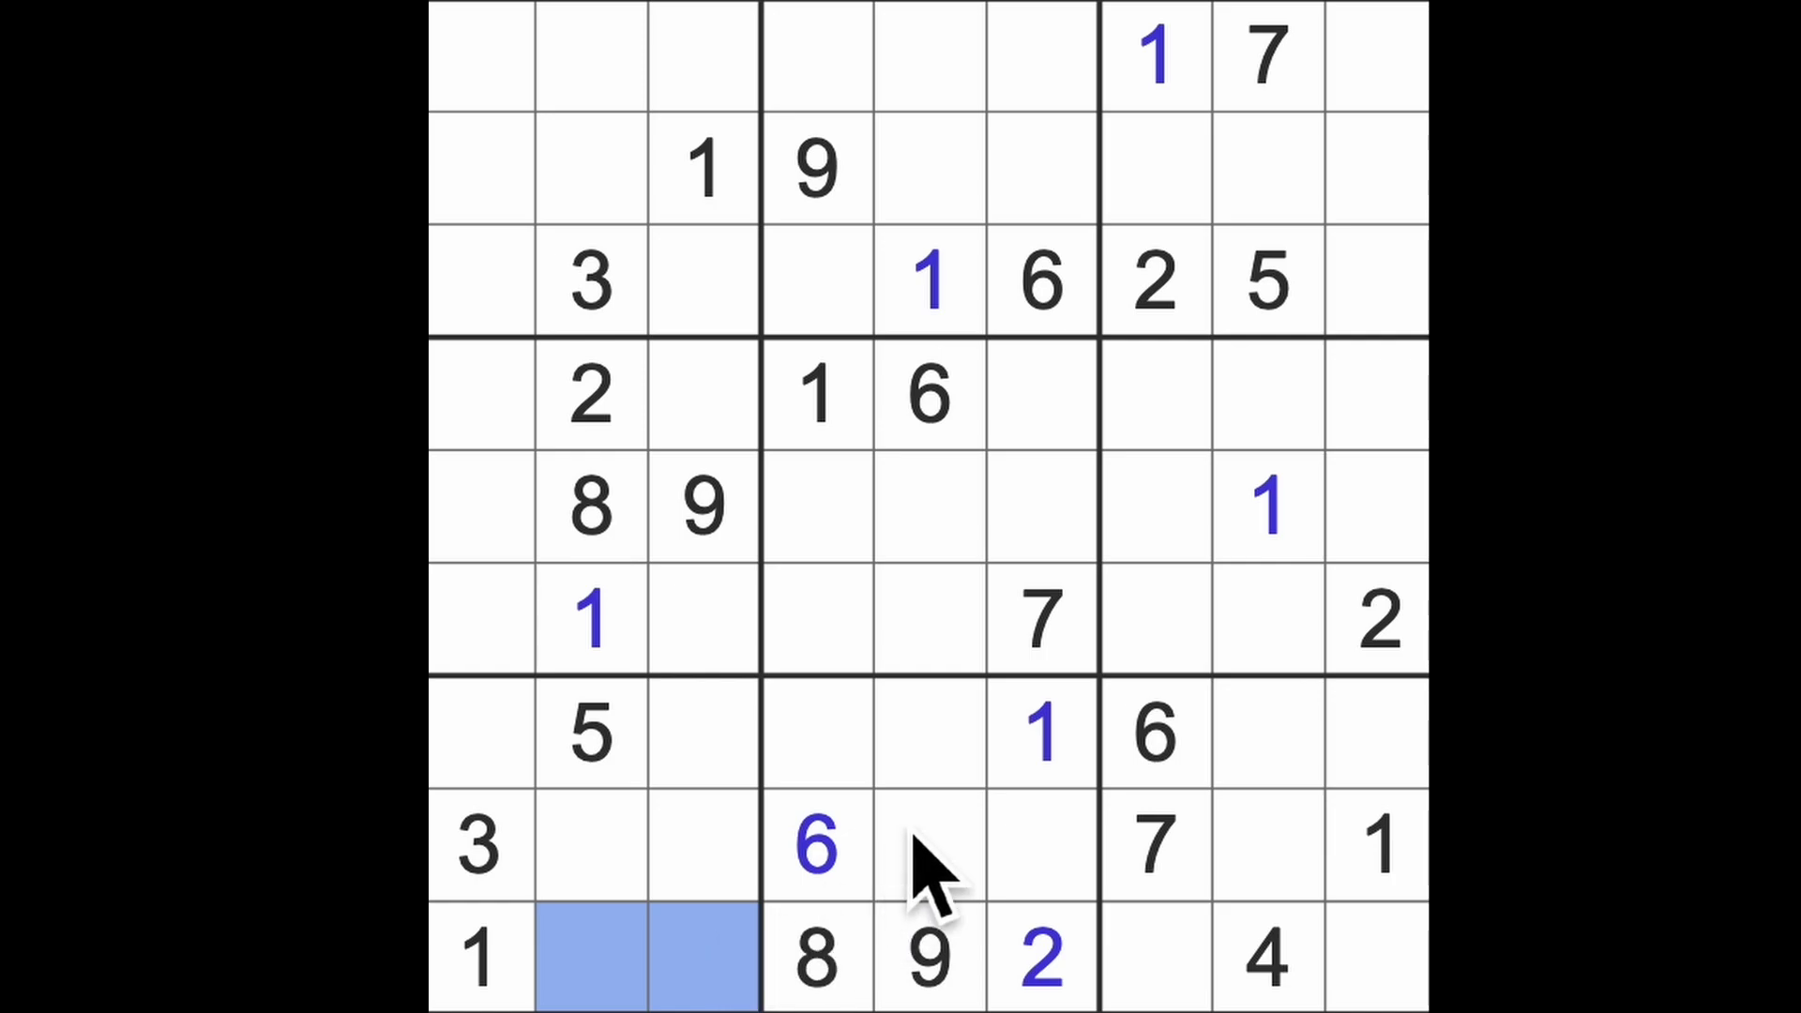
pyautogui.click(932, 747)
pyautogui.click(845, 745)
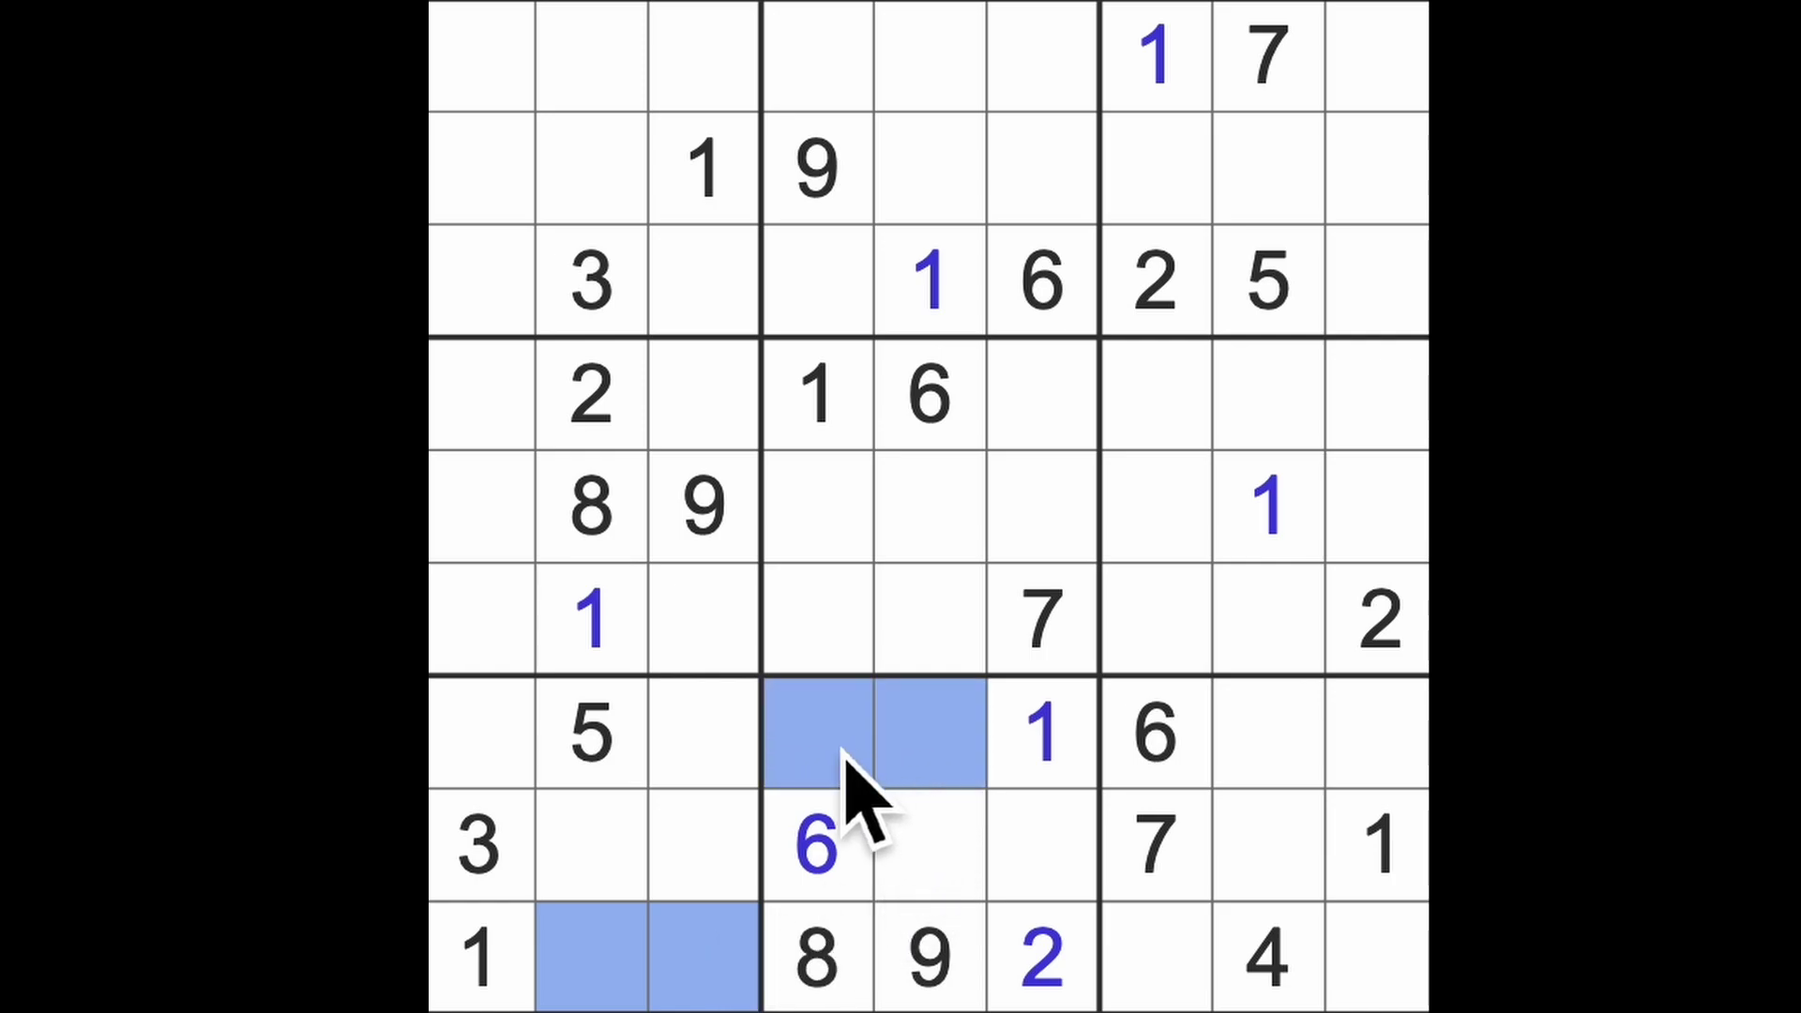
# Mark and unmark cells along row 8 to narrow down its candidates
pyautogui.click(482, 845)
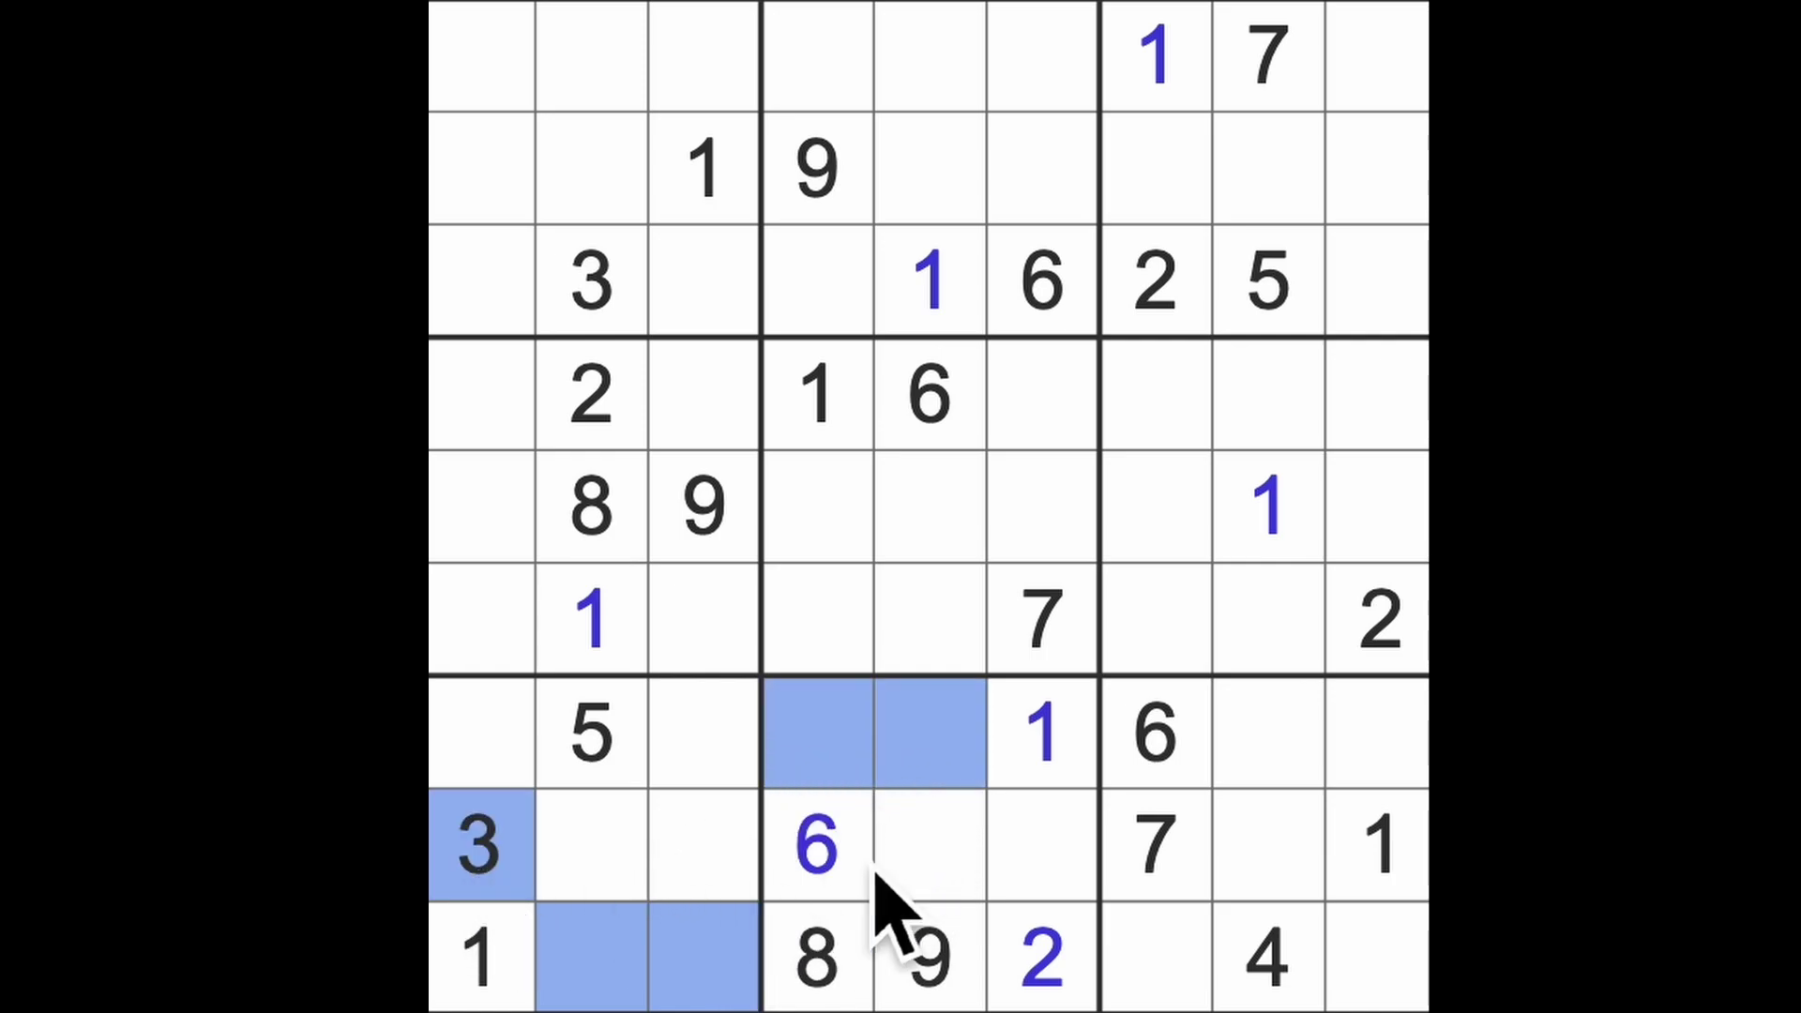
pyautogui.click(1156, 845)
pyautogui.click(481, 844)
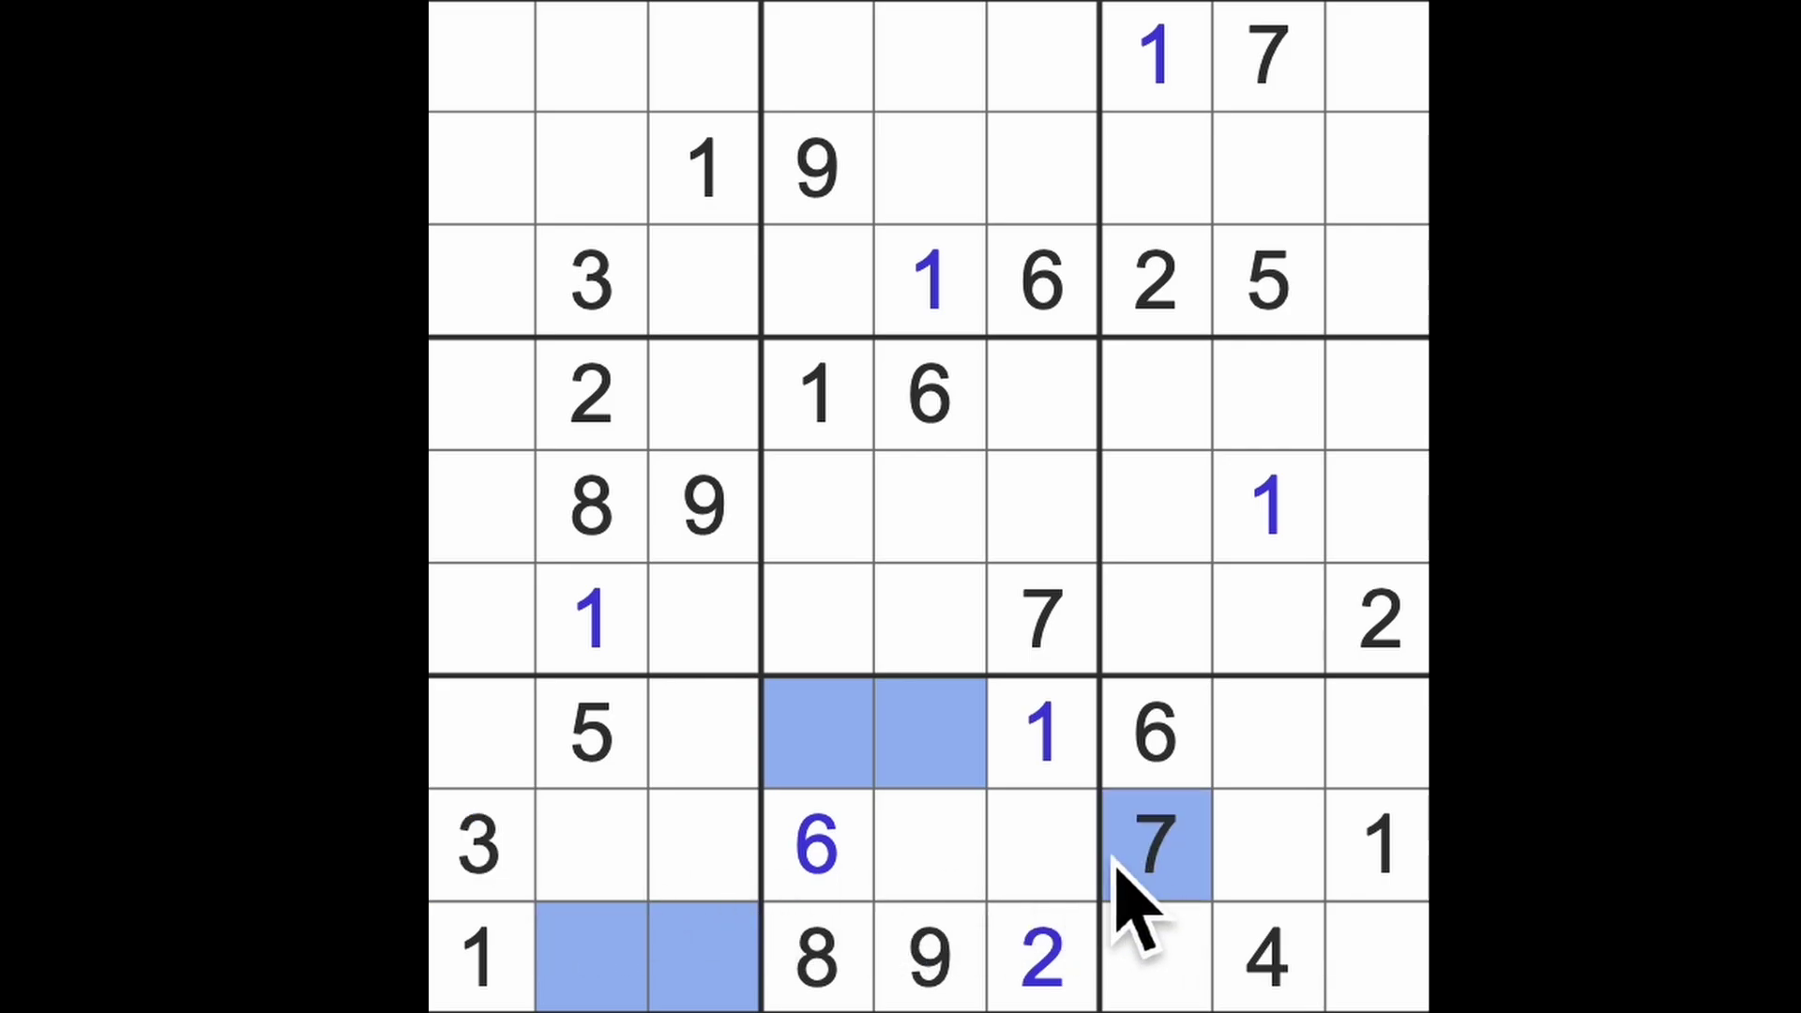
pyautogui.click(1157, 858)
pyautogui.click(972, 858)
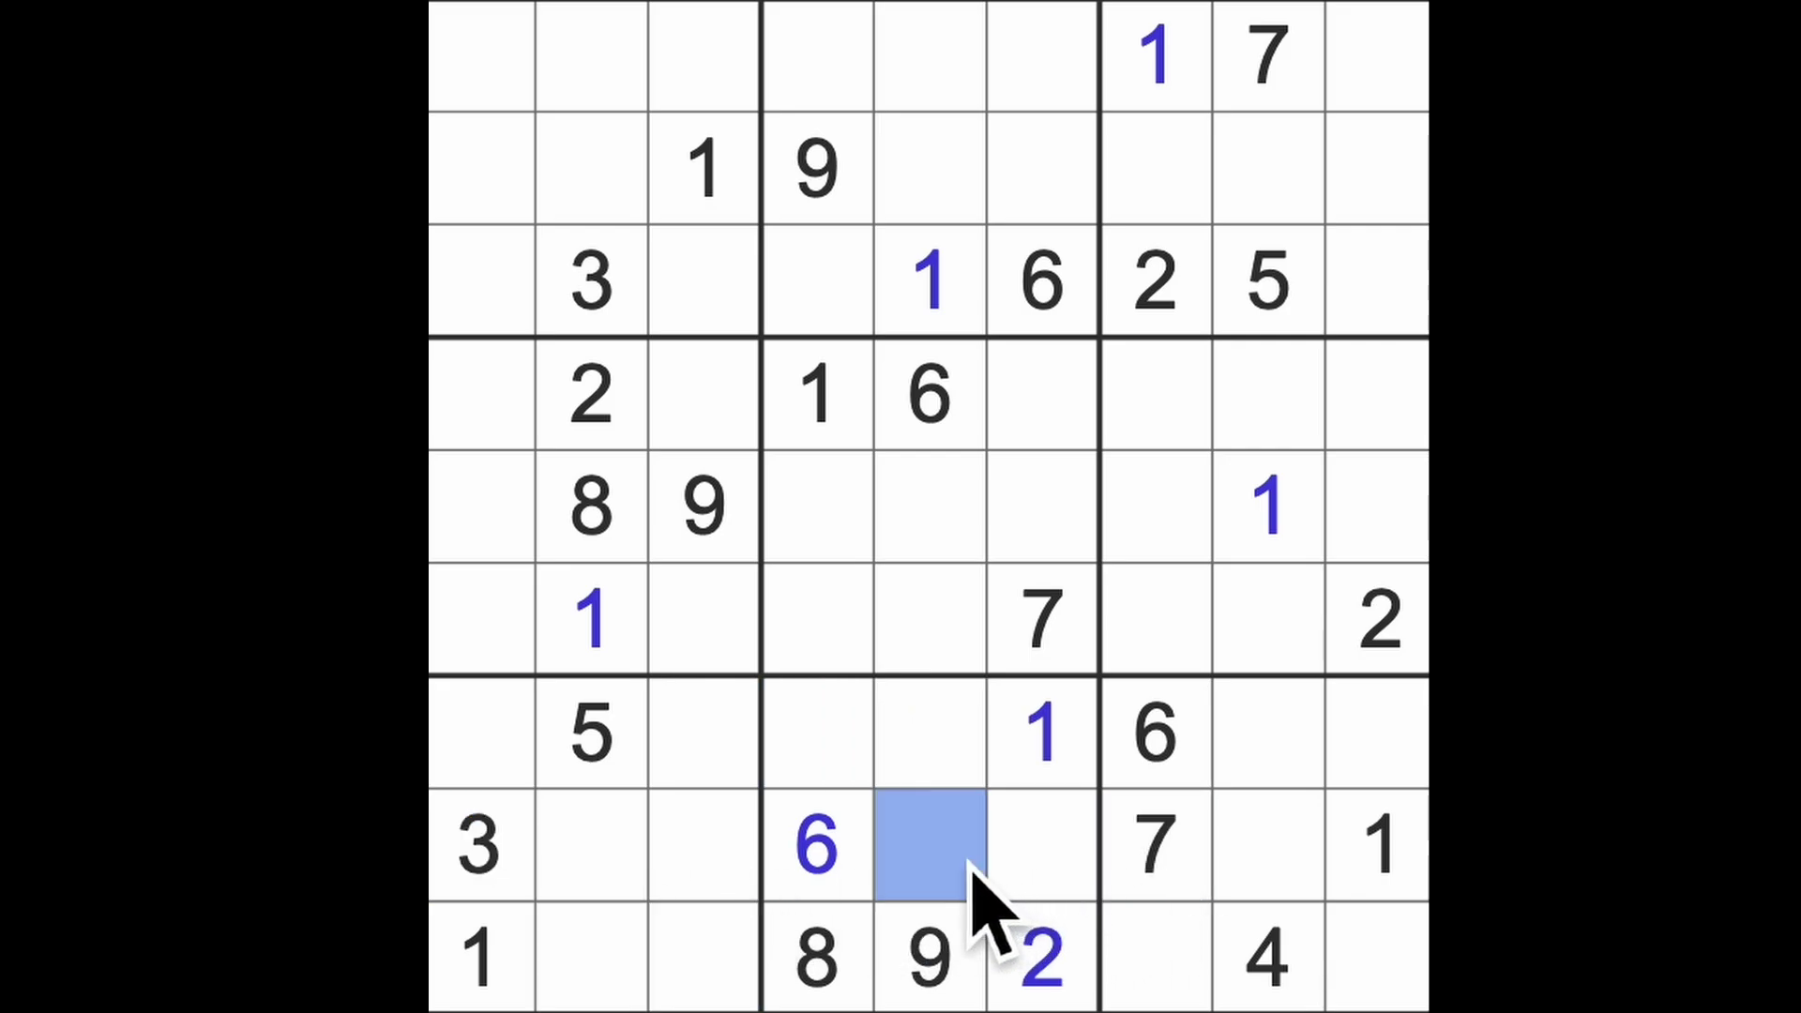
pyautogui.click(1048, 865)
pyautogui.click(930, 844)
pyautogui.click(816, 844)
pyautogui.click(591, 845)
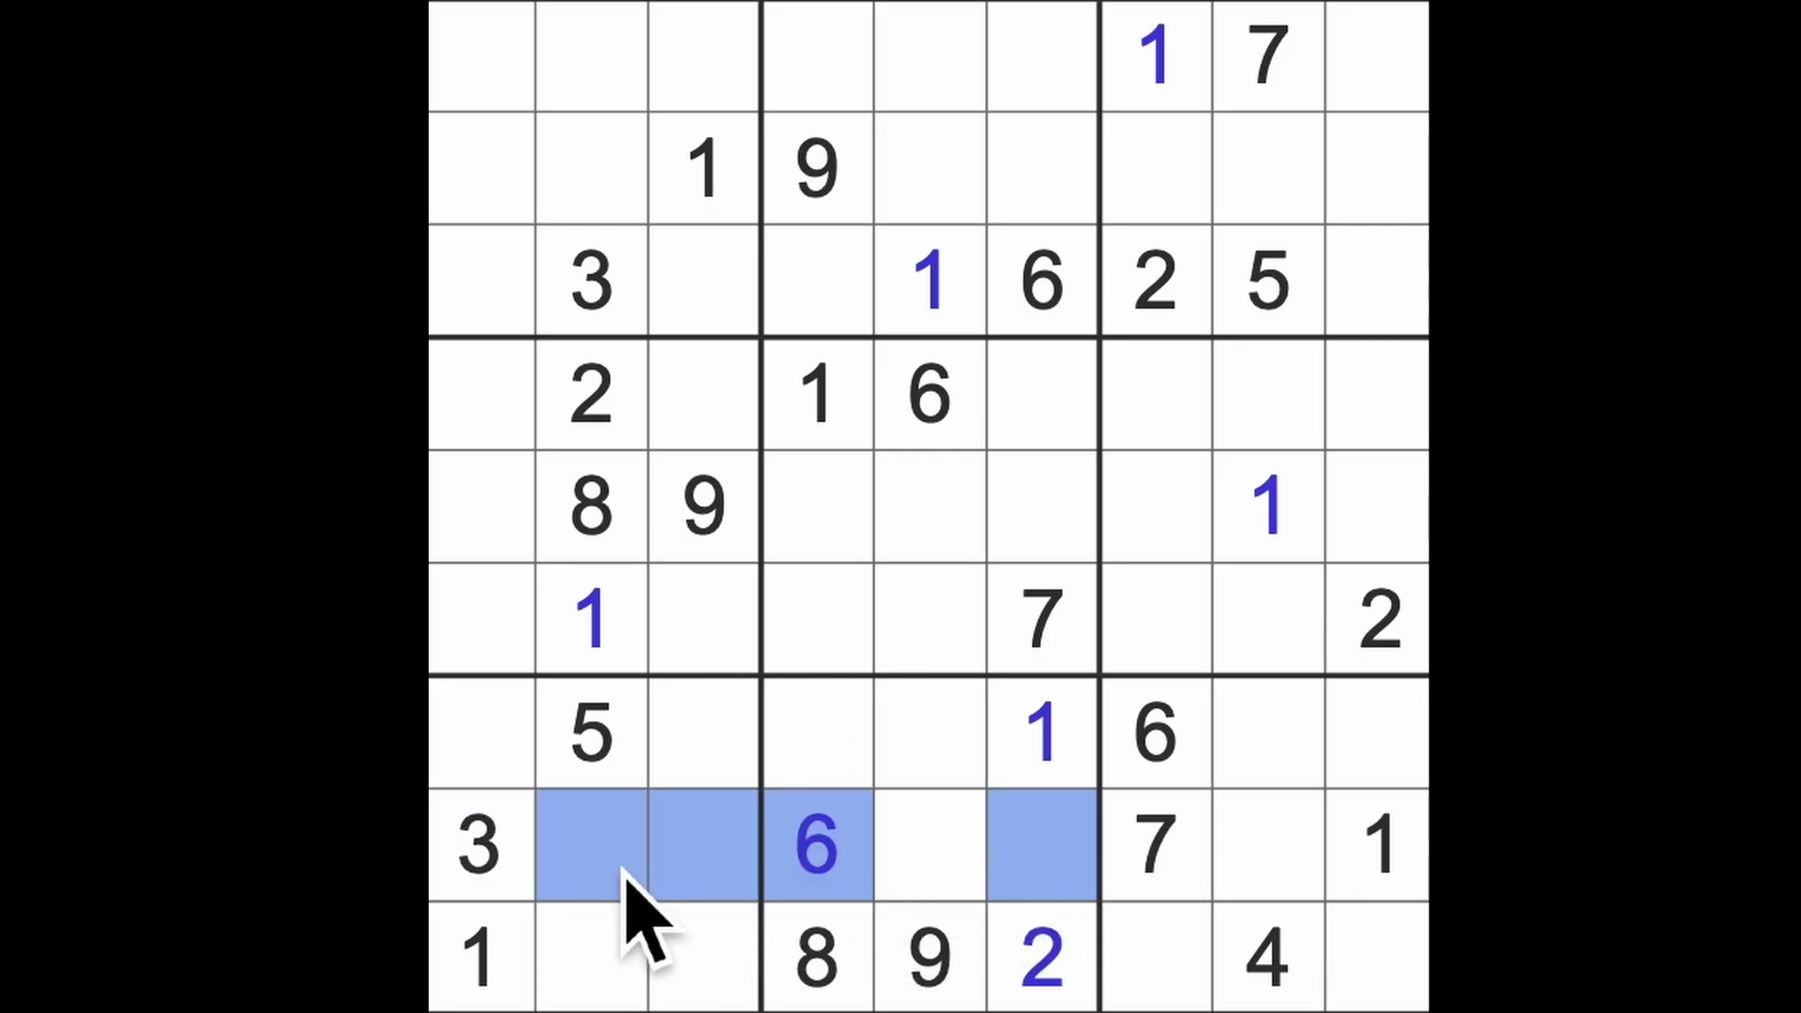
pyautogui.click(704, 844)
pyautogui.click(703, 731)
# Mark the lower-left box and column 2 cells, then enter a 9 at row 8, column 2
pyautogui.click(481, 732)
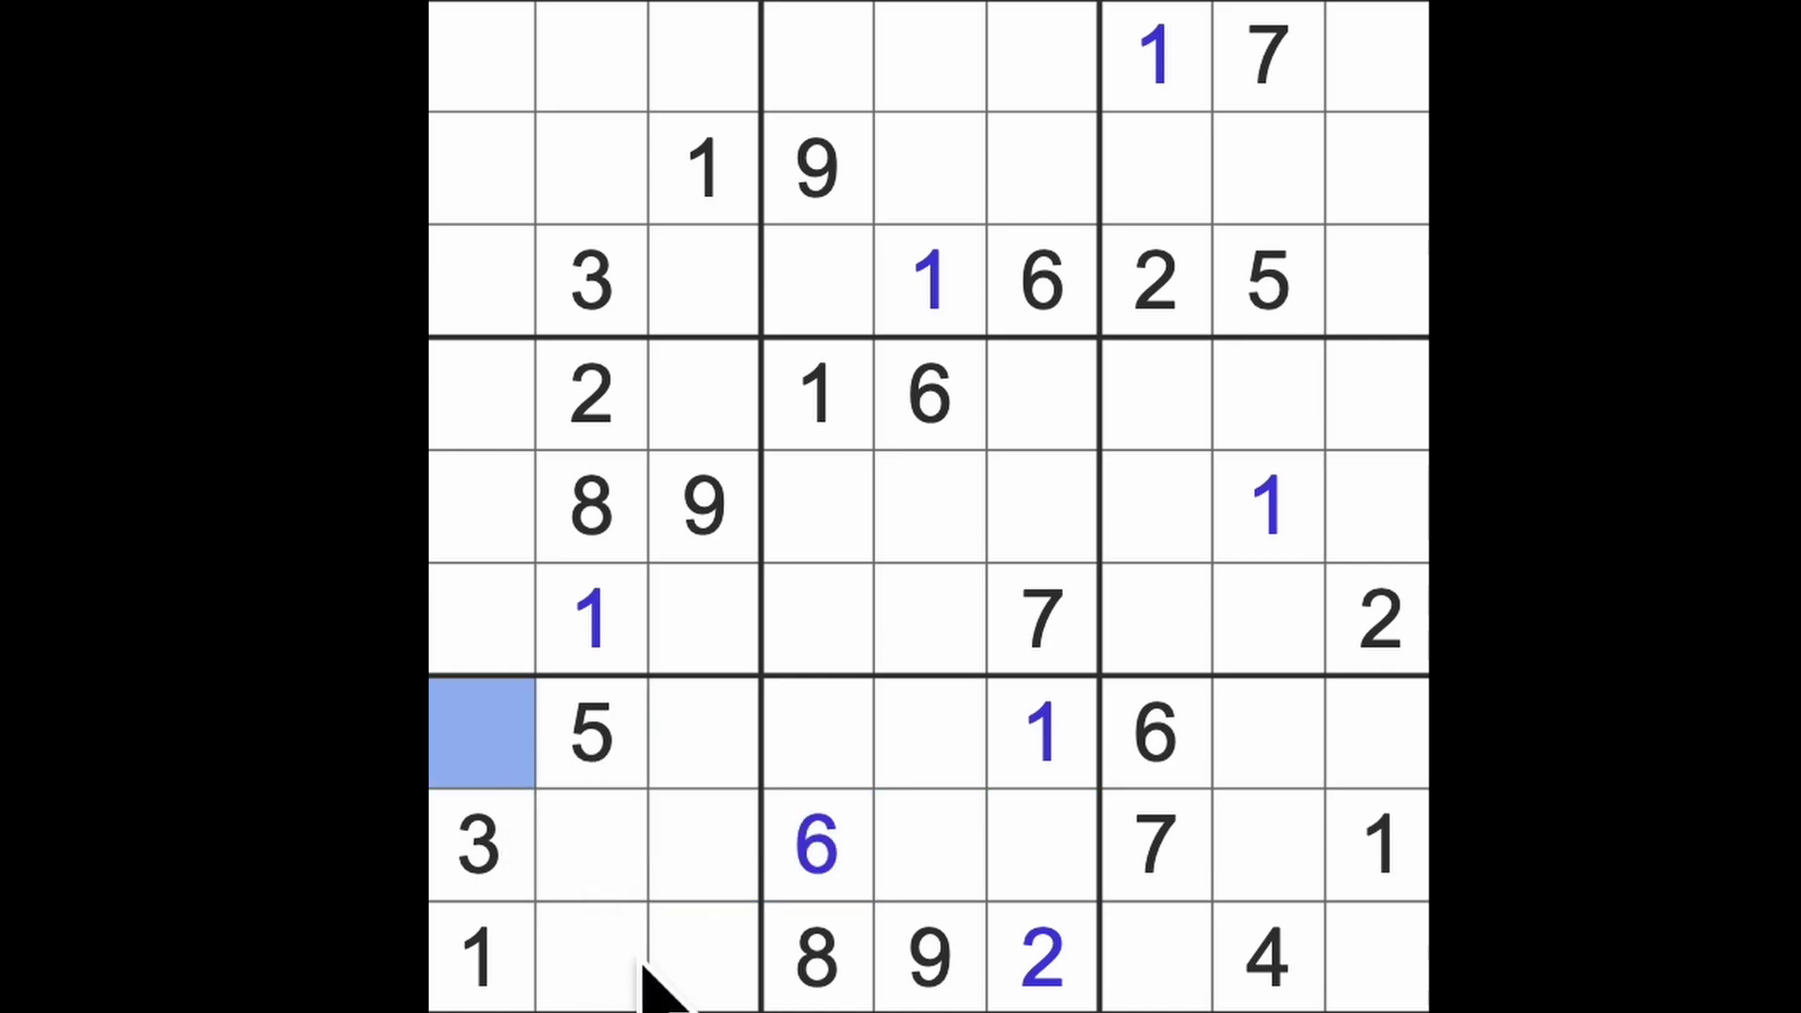
pyautogui.click(592, 957)
pyautogui.click(704, 957)
pyautogui.click(704, 733)
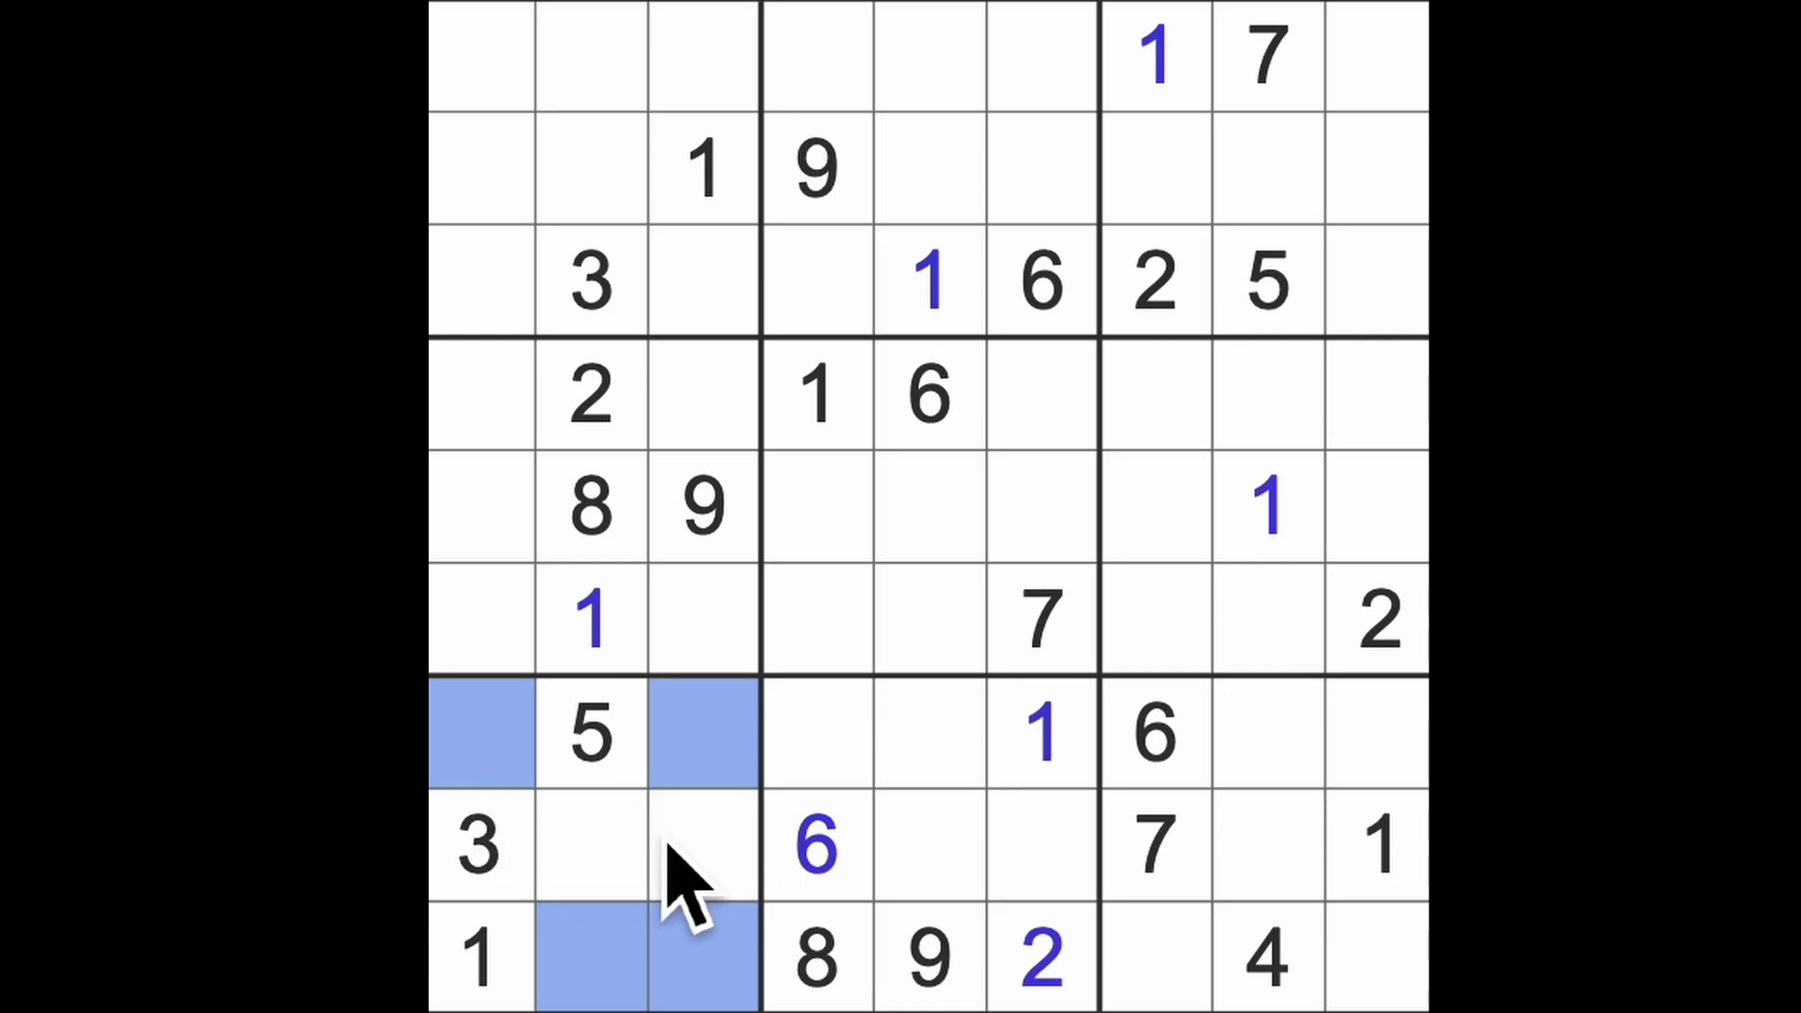
pyautogui.moveTo(598, 409); pyautogui.dragTo(598, 507)
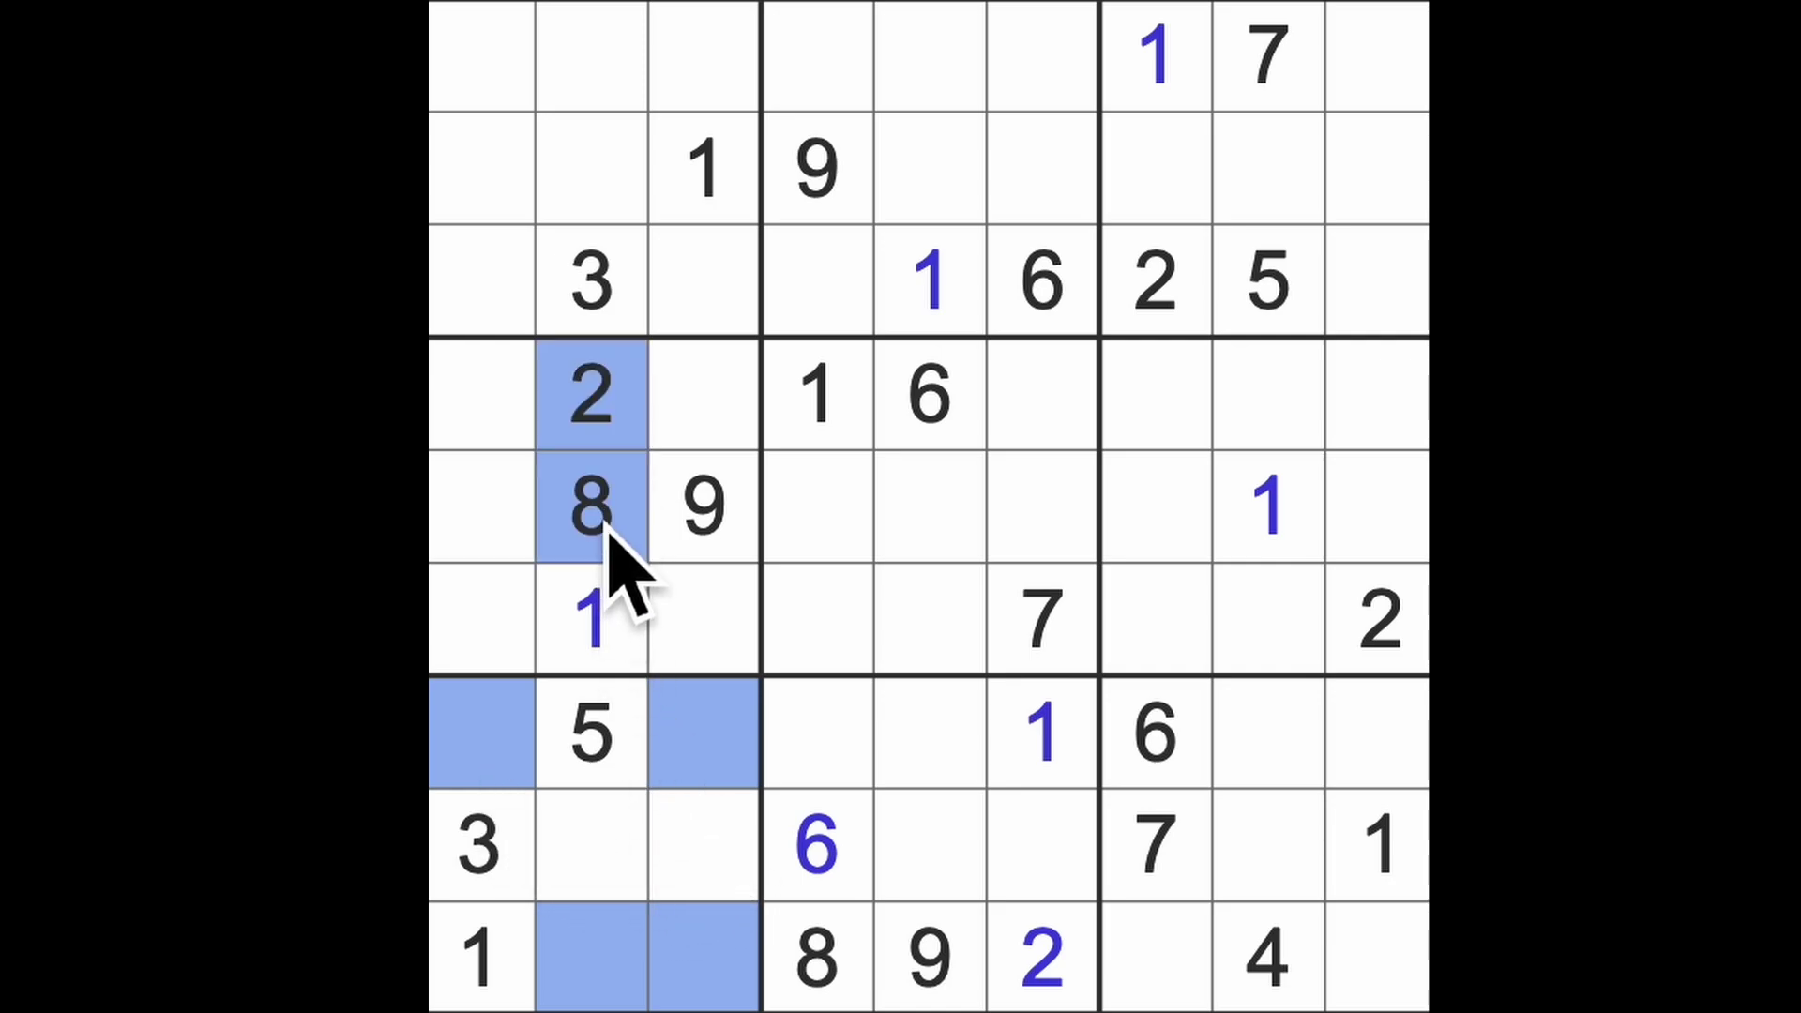
pyautogui.click(619, 866)
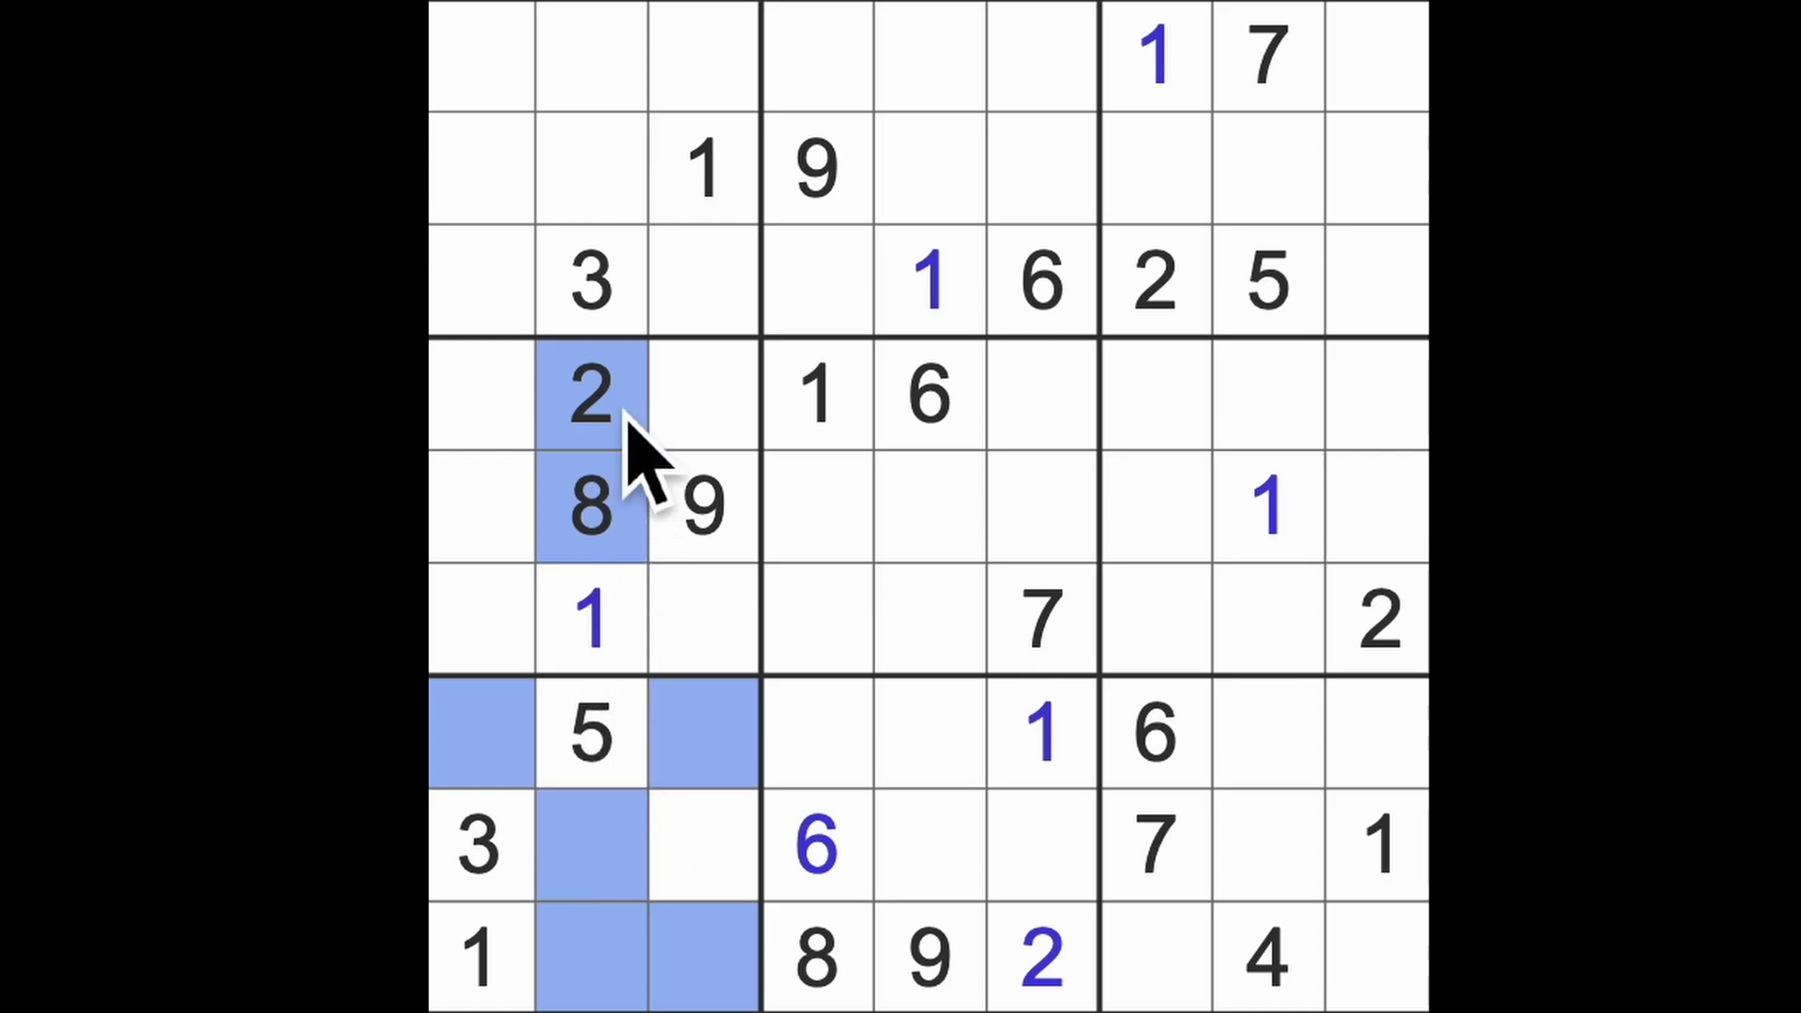
pyautogui.click(605, 851)
pyautogui.write('9')
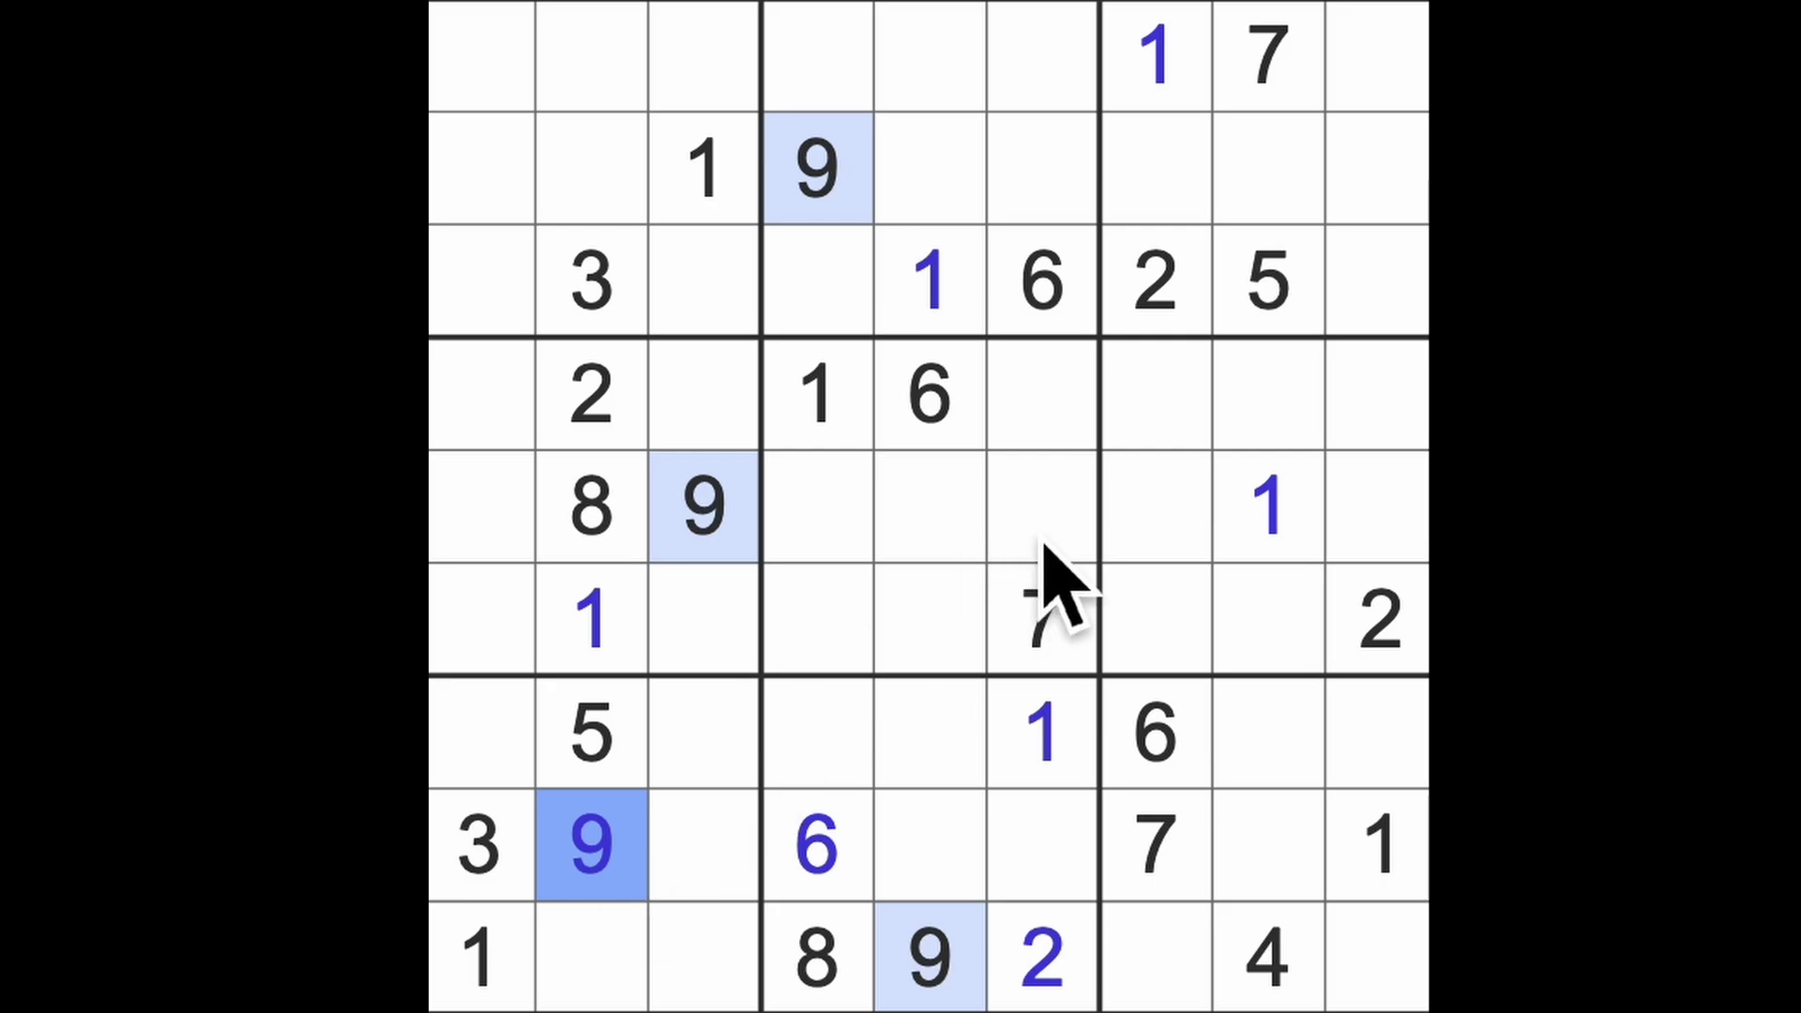
# Trace row 2, column 9 and rows 8-9 for 9s and enter a 9 at row 7, column 8
pyautogui.moveTo(819, 169)
pyautogui.mouseDown()
pyautogui.moveTo(1408, 327)
pyautogui.moveTo(1379, 971)
pyautogui.mouseUp()
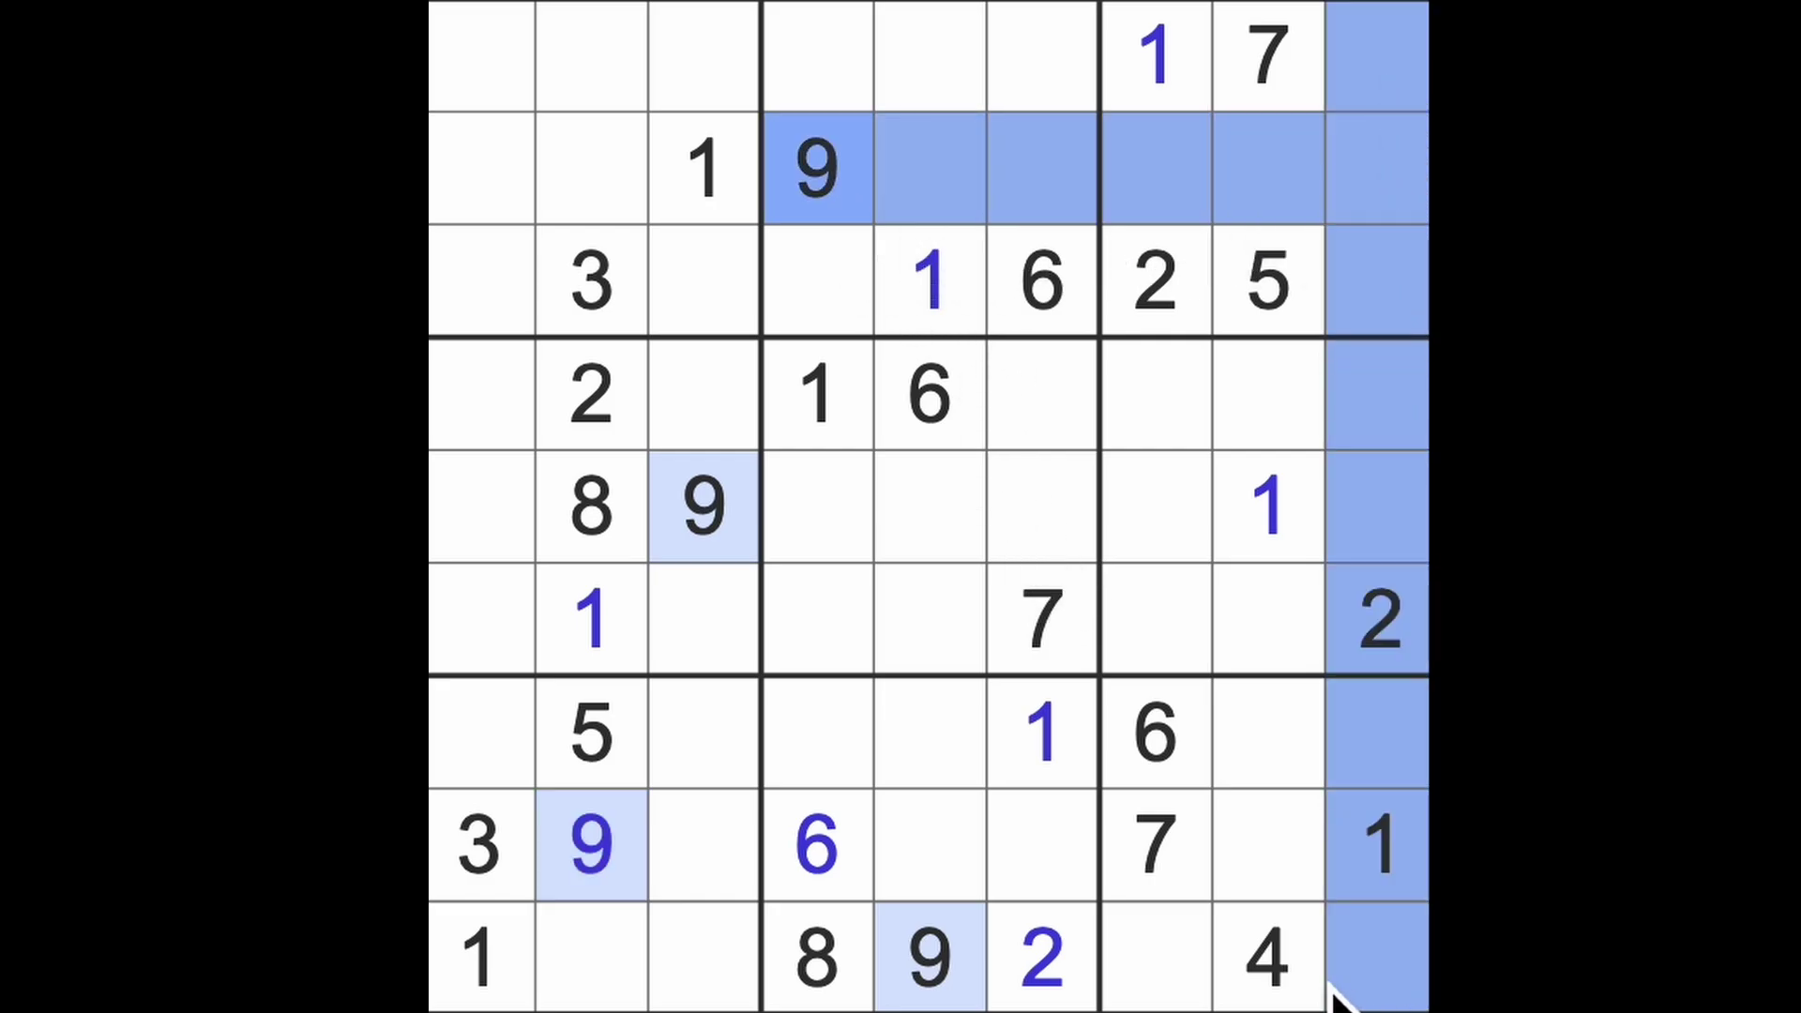
pyautogui.moveTo(929, 971); pyautogui.dragTo(1154, 971)
pyautogui.moveTo(662, 845); pyautogui.dragTo(1266, 844)
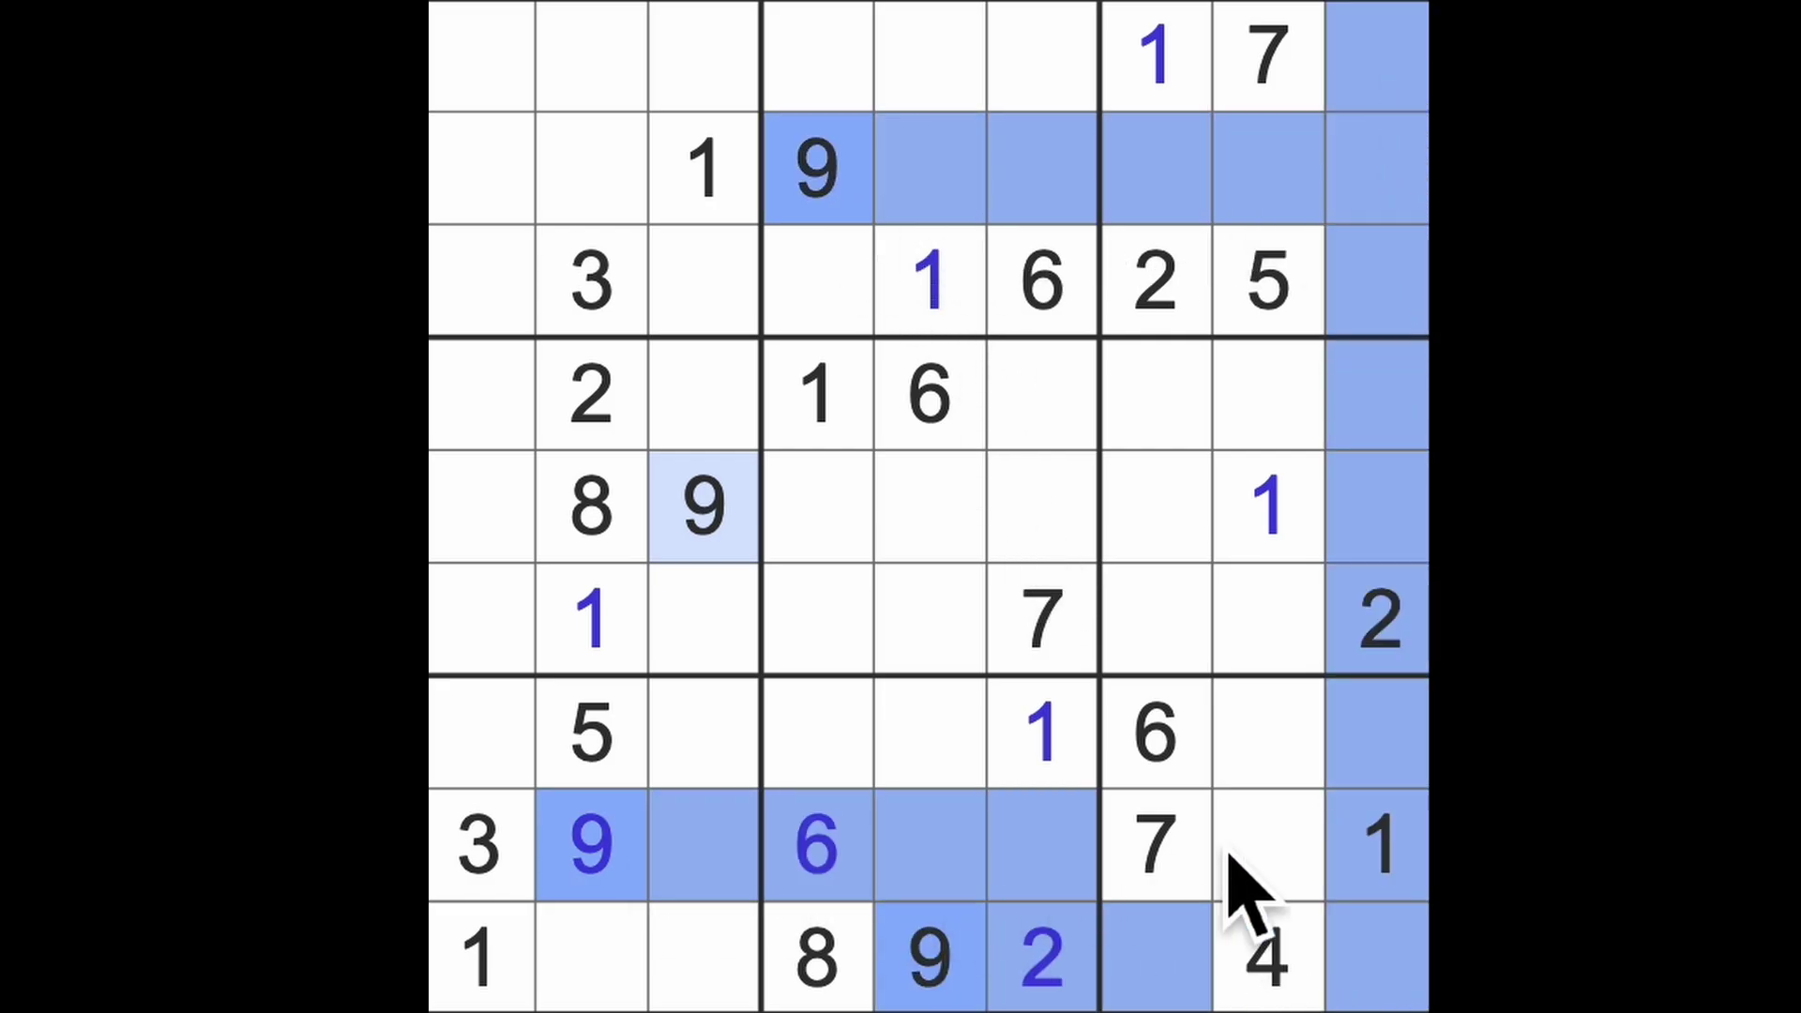
pyautogui.click(1273, 739)
pyautogui.write('9')
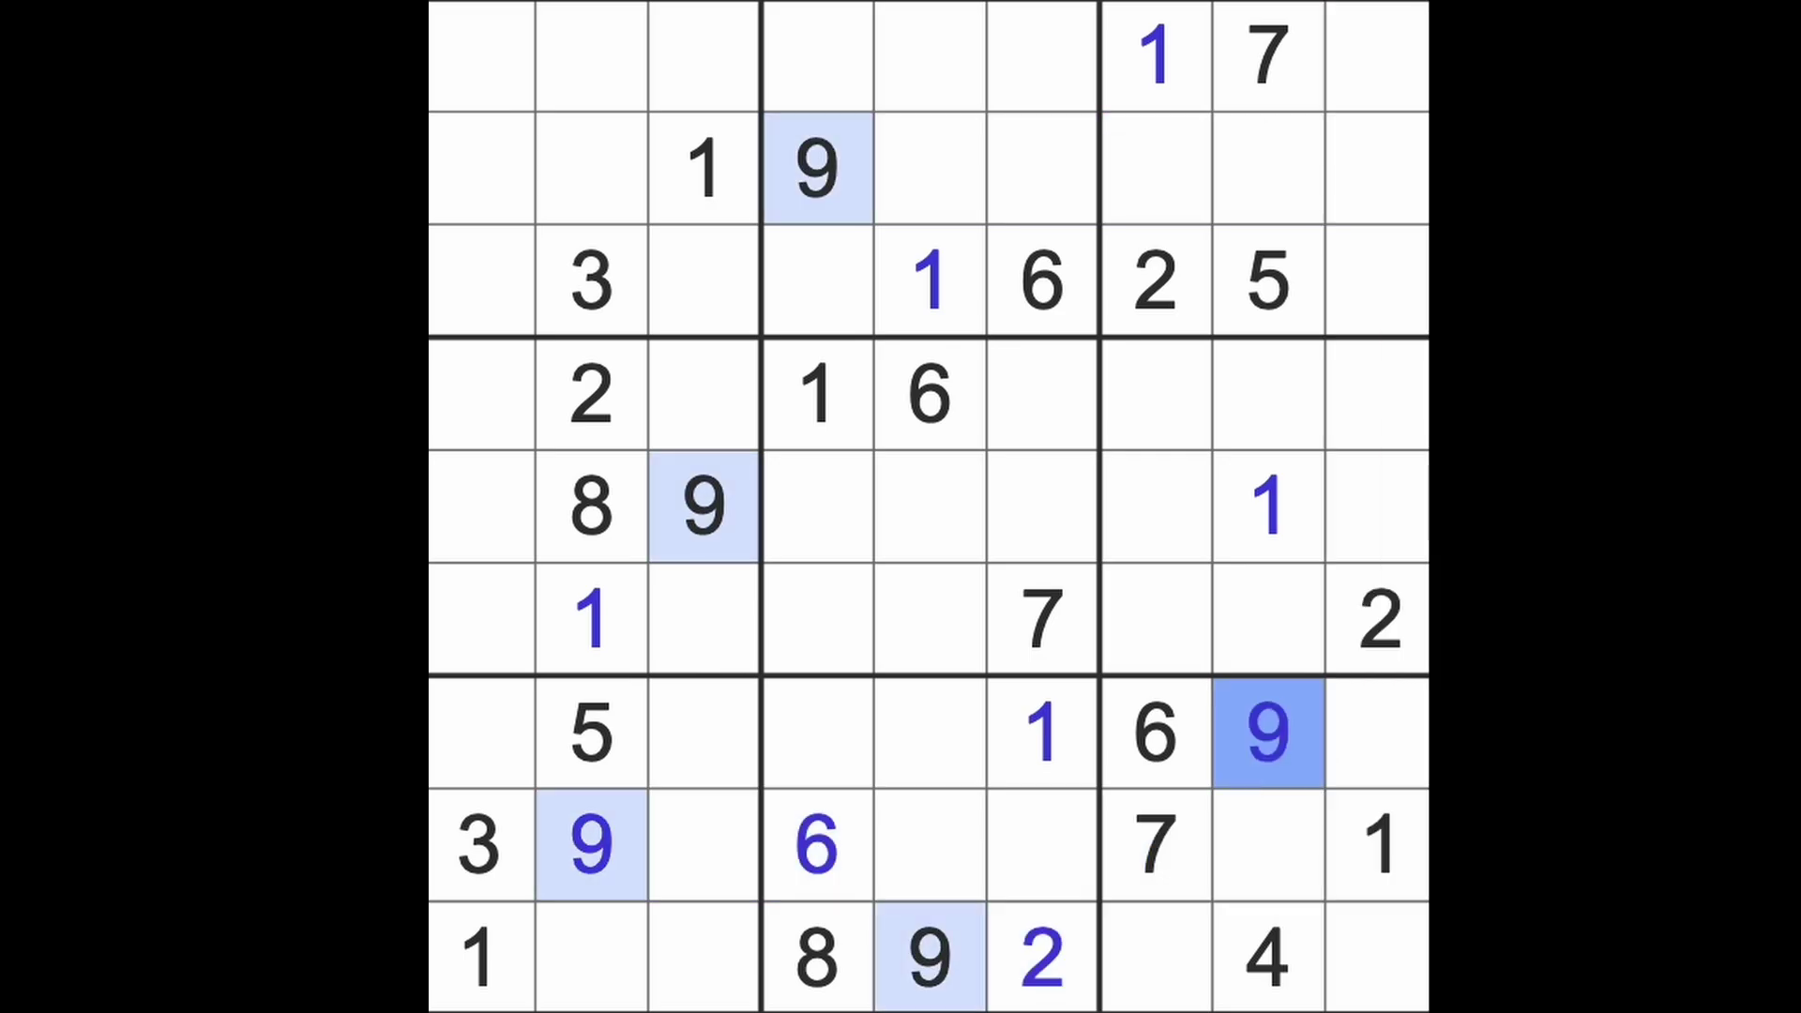
# Check columns 4, 5 and 7 and enter a 9 at row 4, column 6
pyautogui.click(1153, 620)
pyautogui.keyDown('ctrl'); pyautogui.click(1154, 394); pyautogui.keyUp('ctrl')
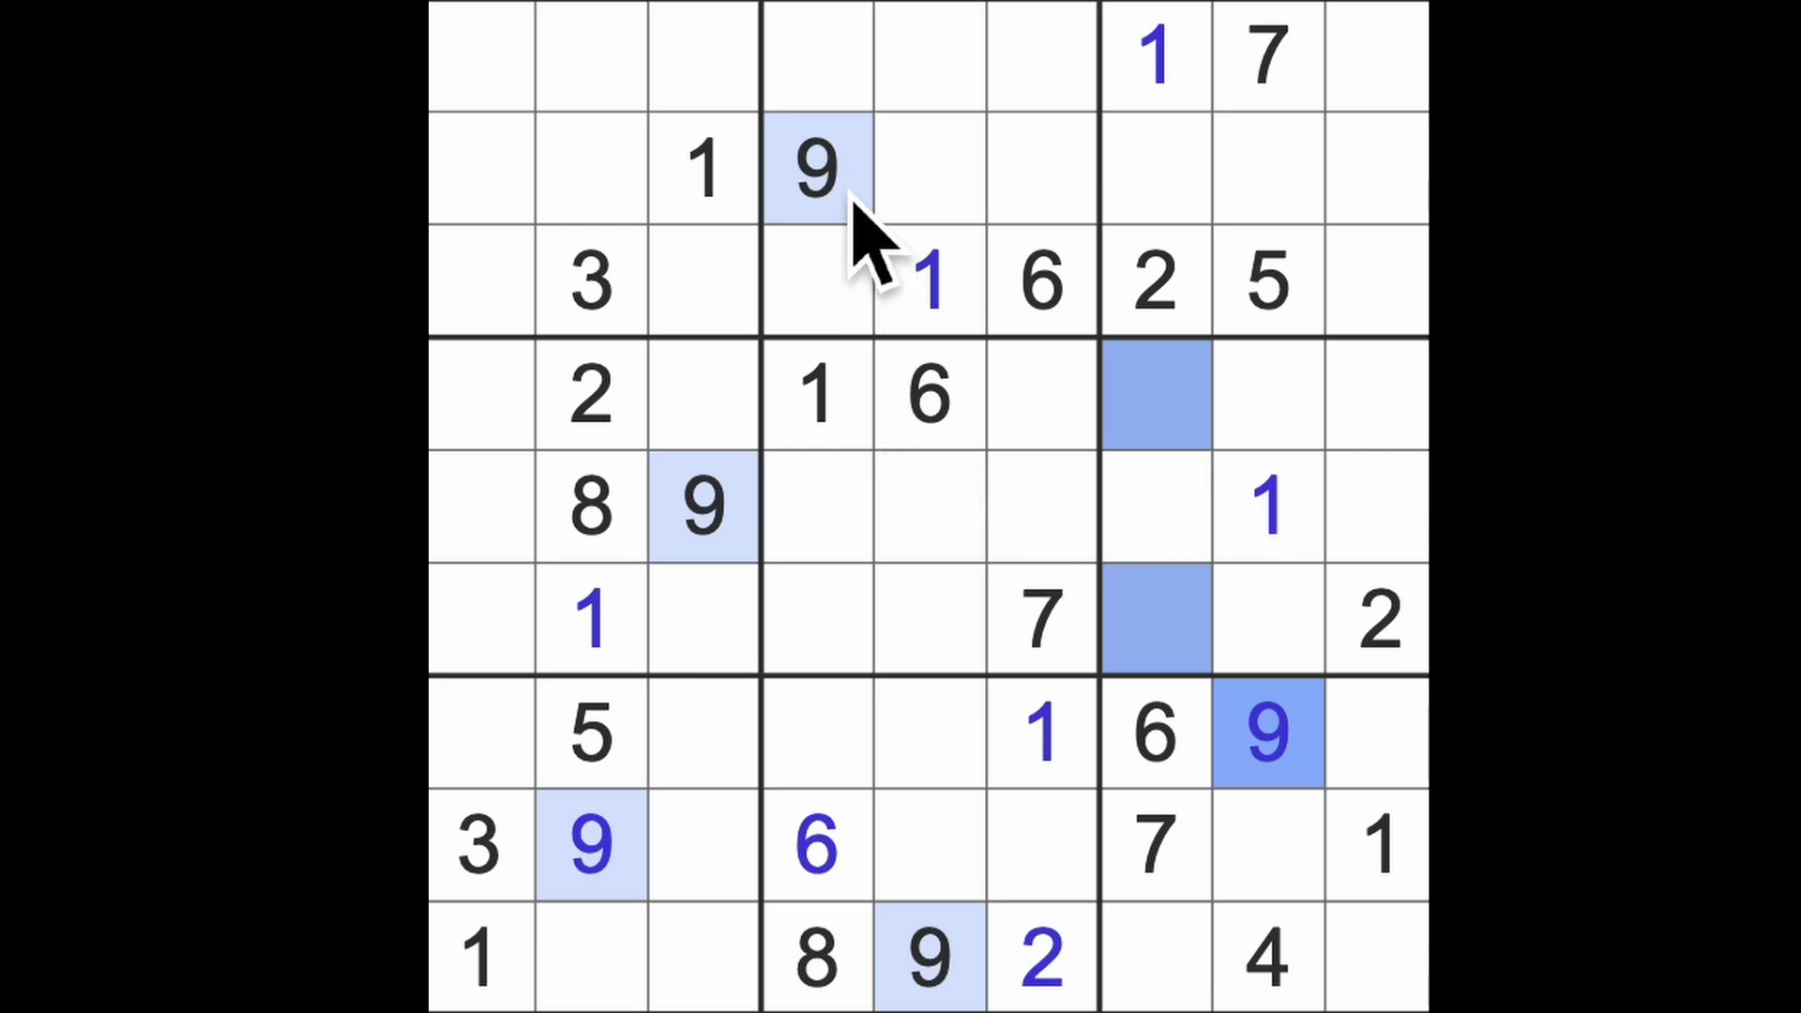
pyautogui.moveTo(822, 175); pyautogui.dragTo(823, 620)
pyautogui.moveTo(928, 957); pyautogui.dragTo(929, 508)
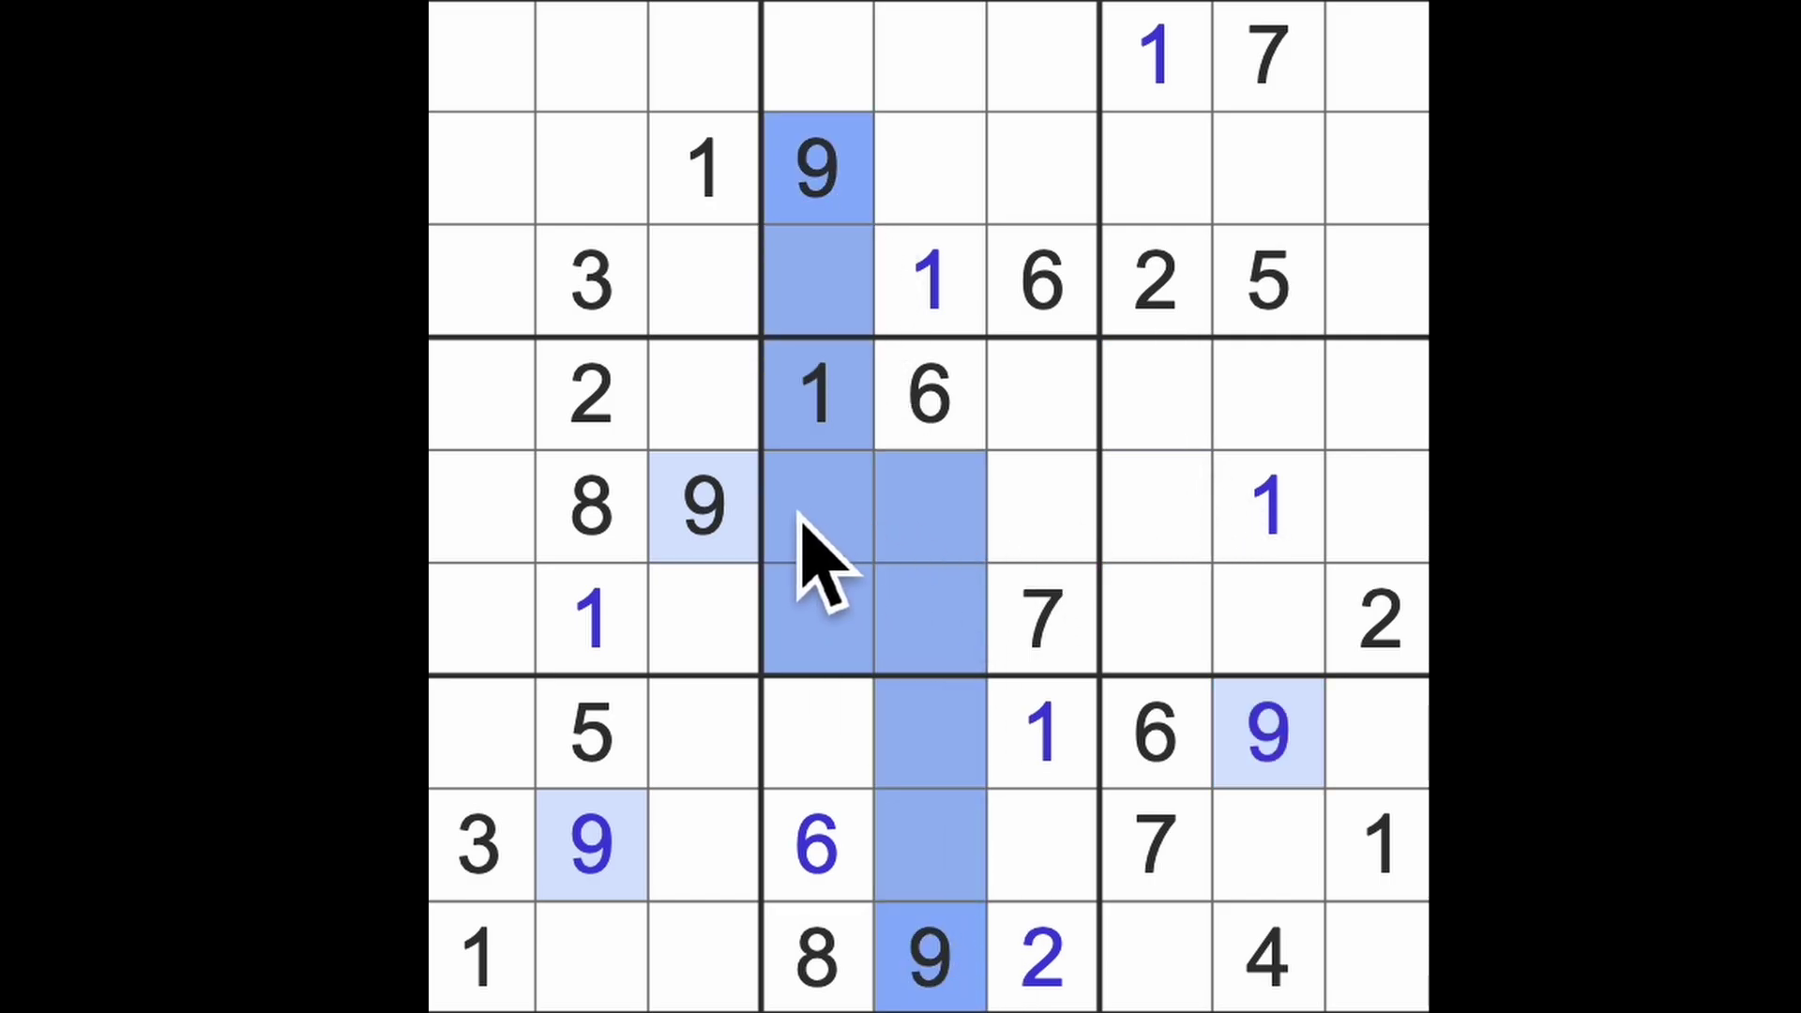
pyautogui.click(1041, 394)
pyautogui.write('9')
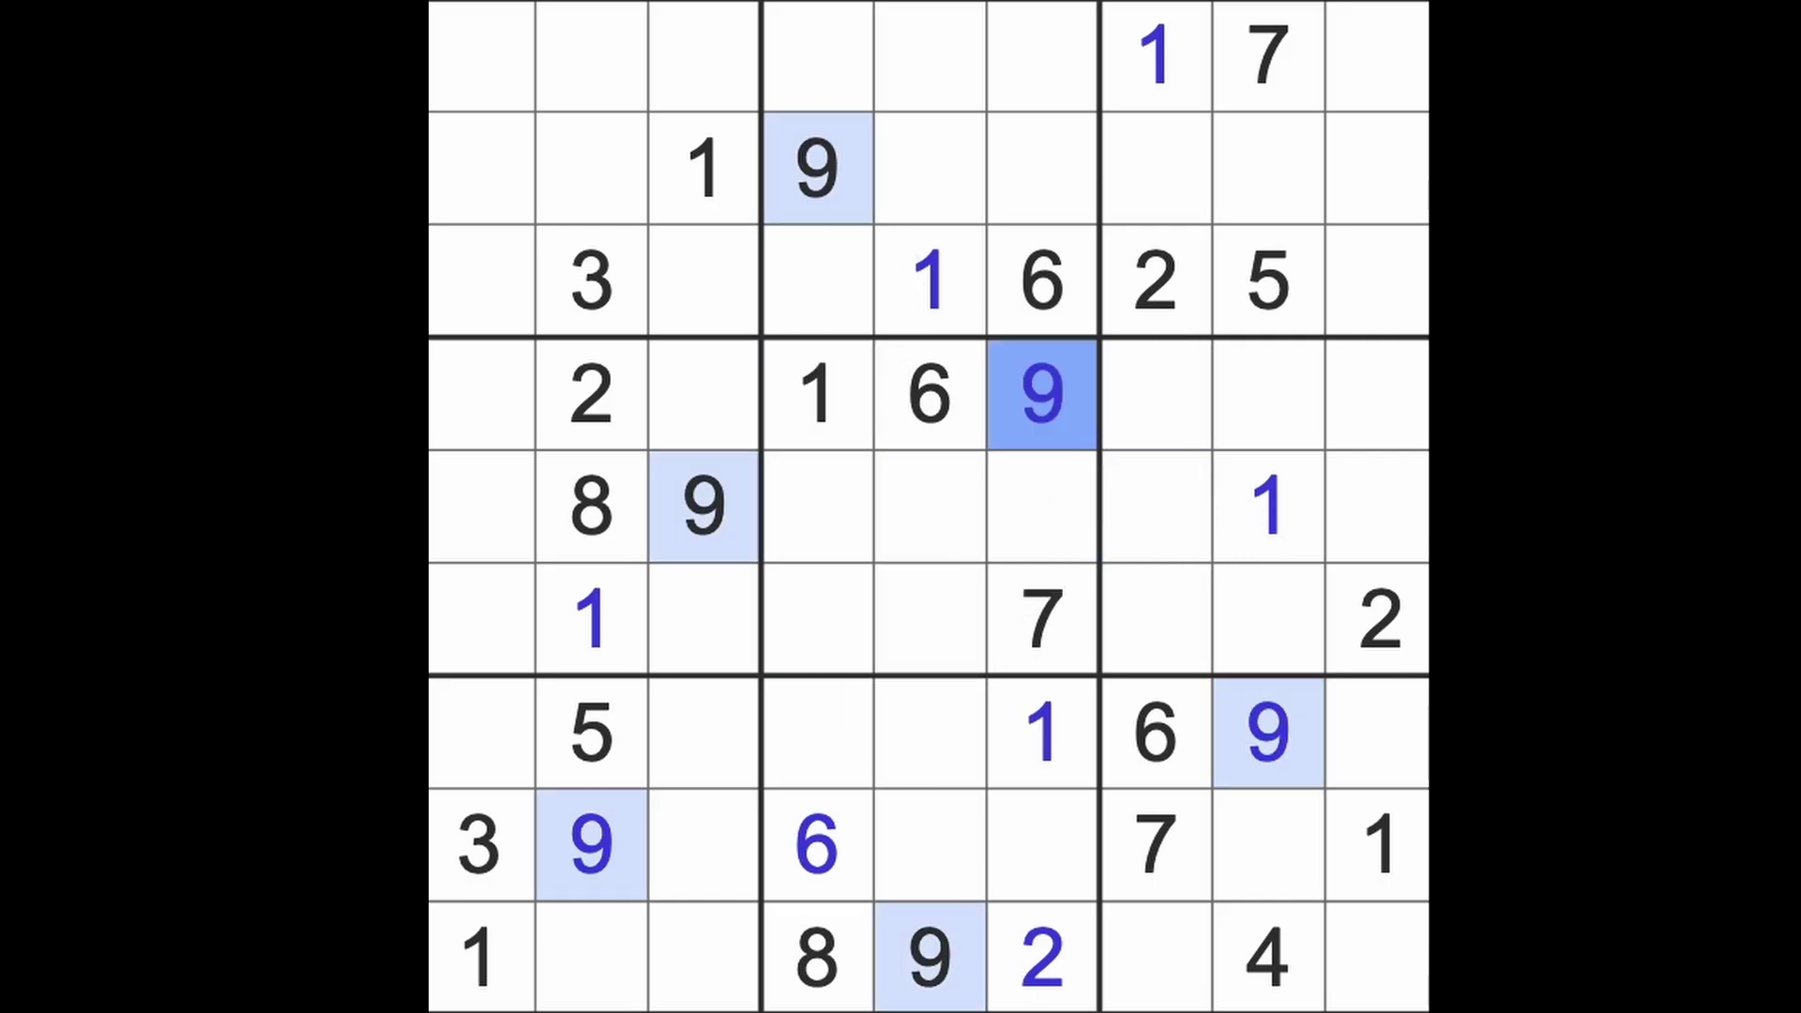
# Trace row 2, columns 8-9 and row 5, then enter a 9 at row 6, column 7
pyautogui.moveTo(823, 177); pyautogui.dragTo(1155, 177)
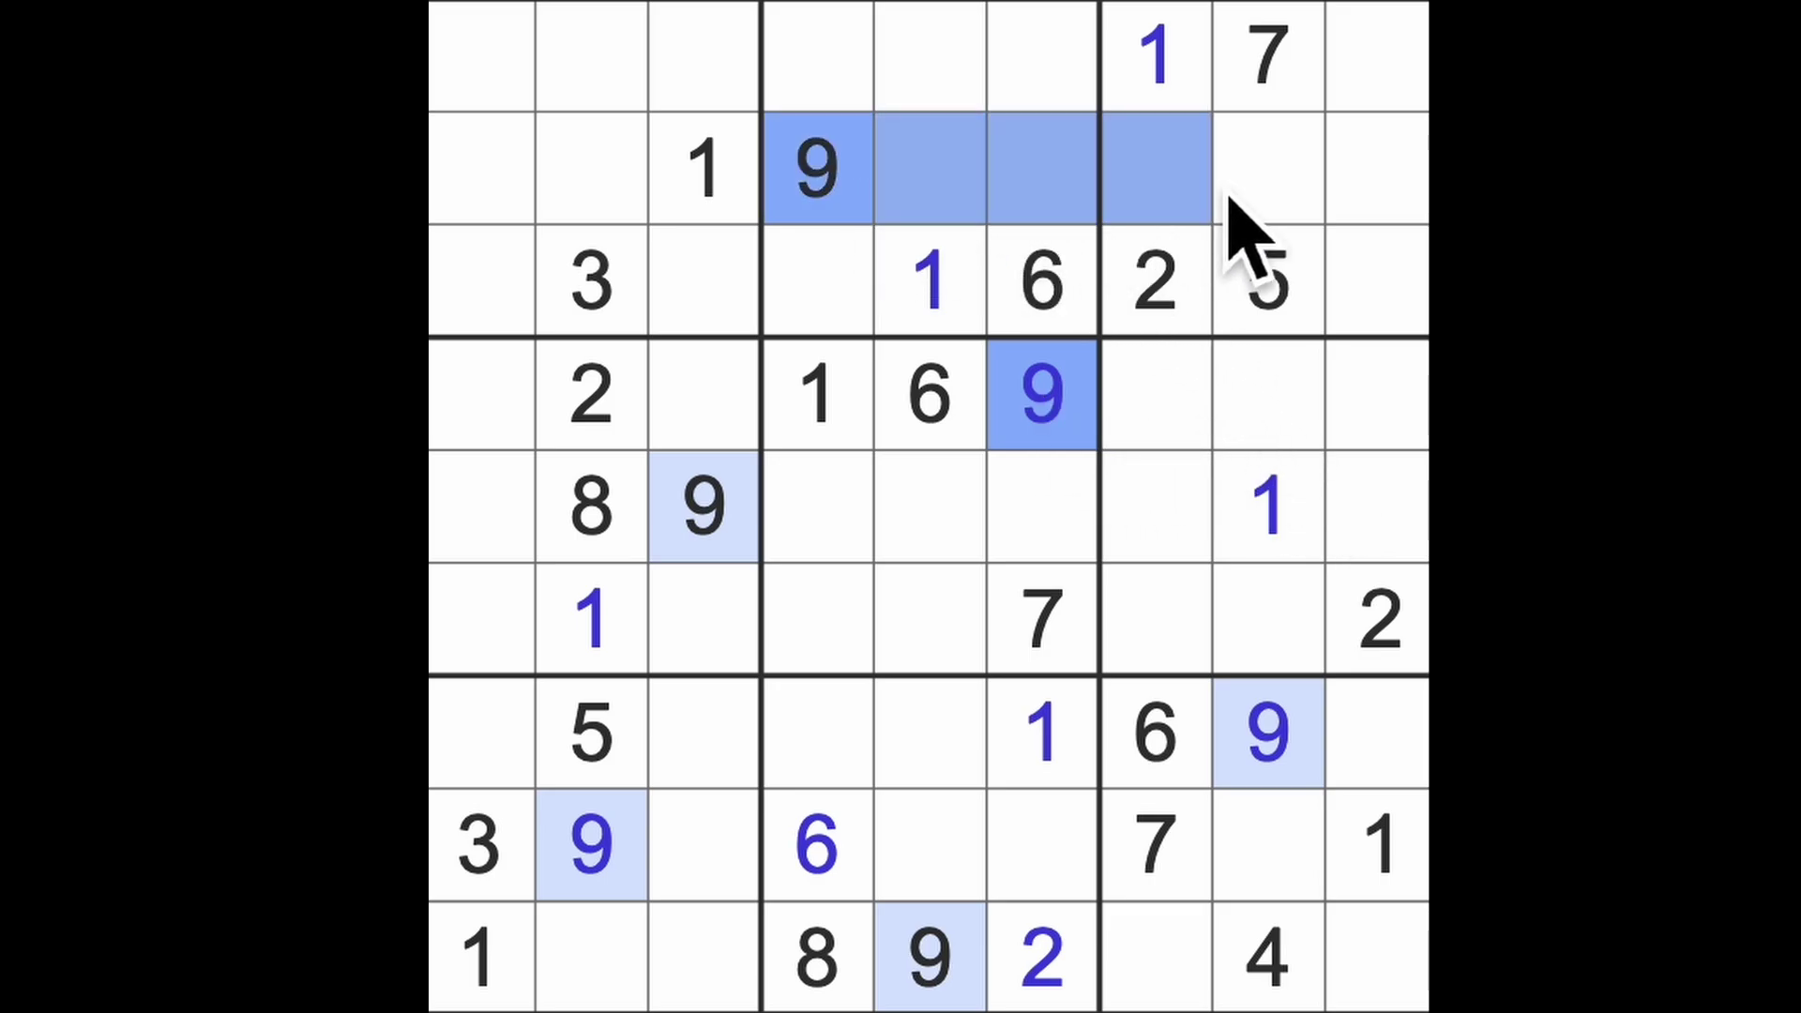
pyautogui.moveTo(1266, 170); pyautogui.dragTo(1380, 169)
pyautogui.moveTo(1379, 56); pyautogui.dragTo(1379, 507)
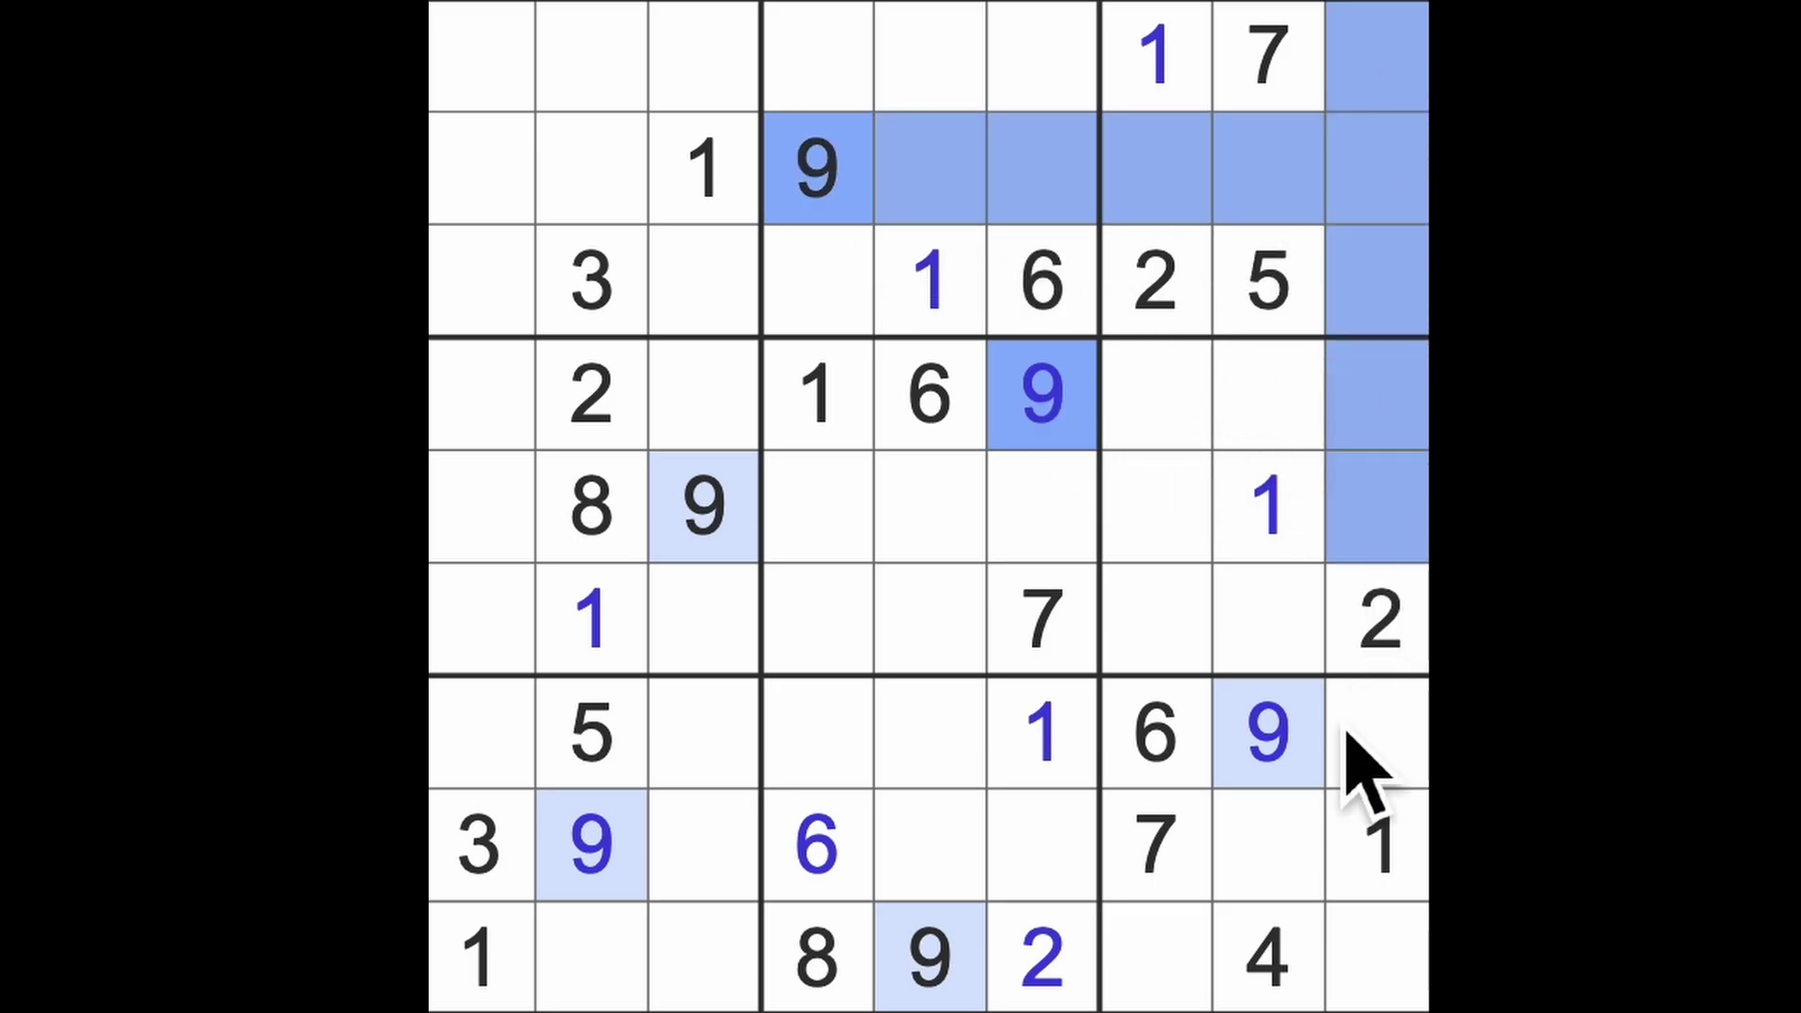
pyautogui.moveTo(1267, 739); pyautogui.dragTo(1154, 401)
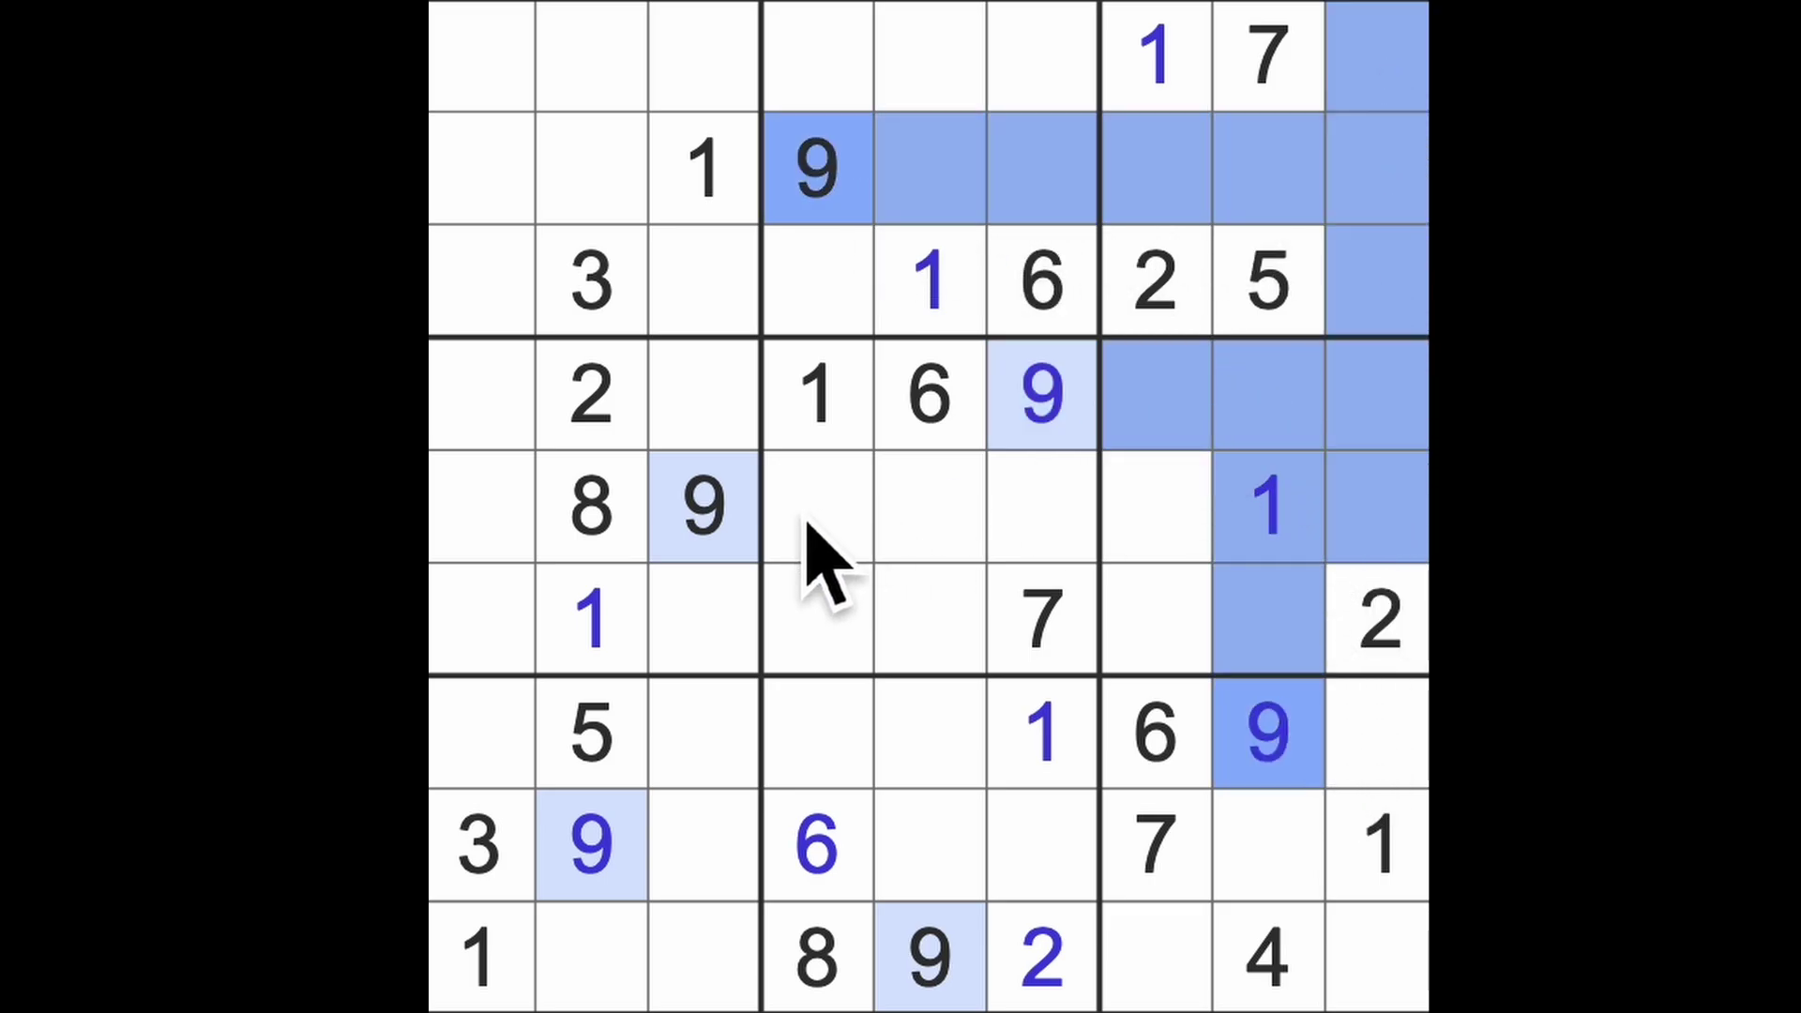
pyautogui.moveTo(824, 508); pyautogui.dragTo(1155, 506)
pyautogui.click(1161, 627)
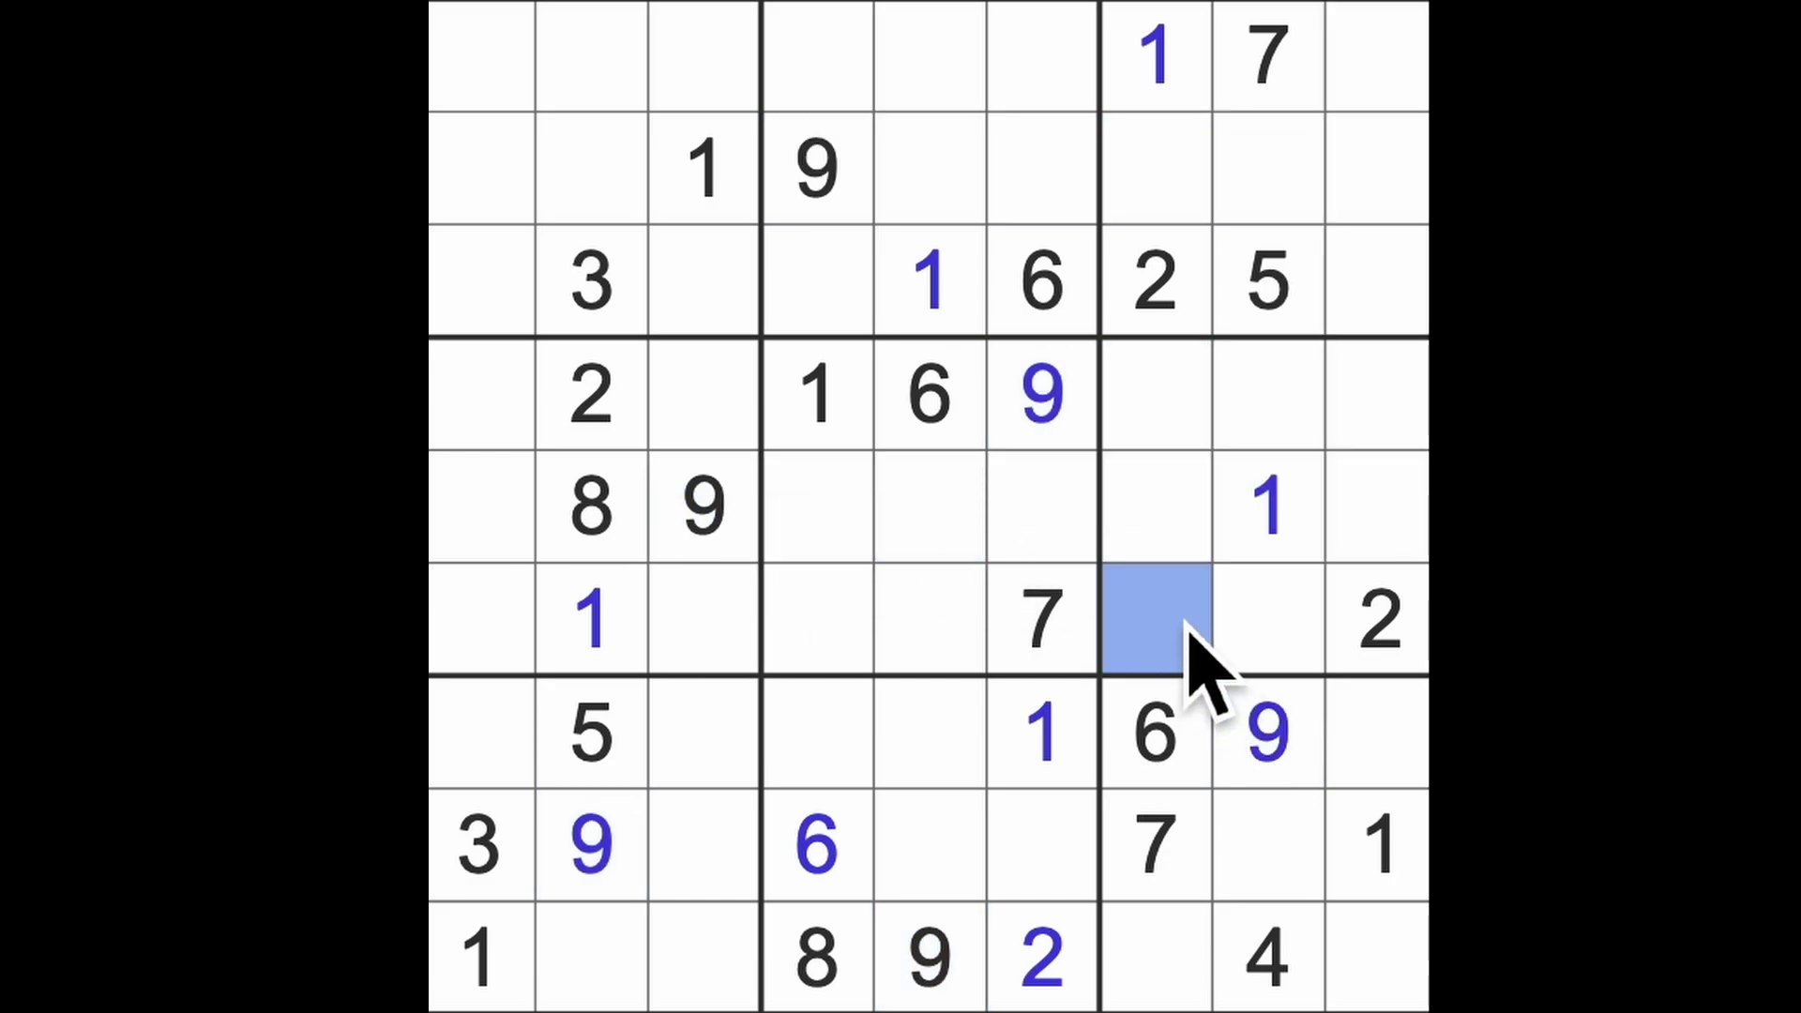
pyautogui.write('9')
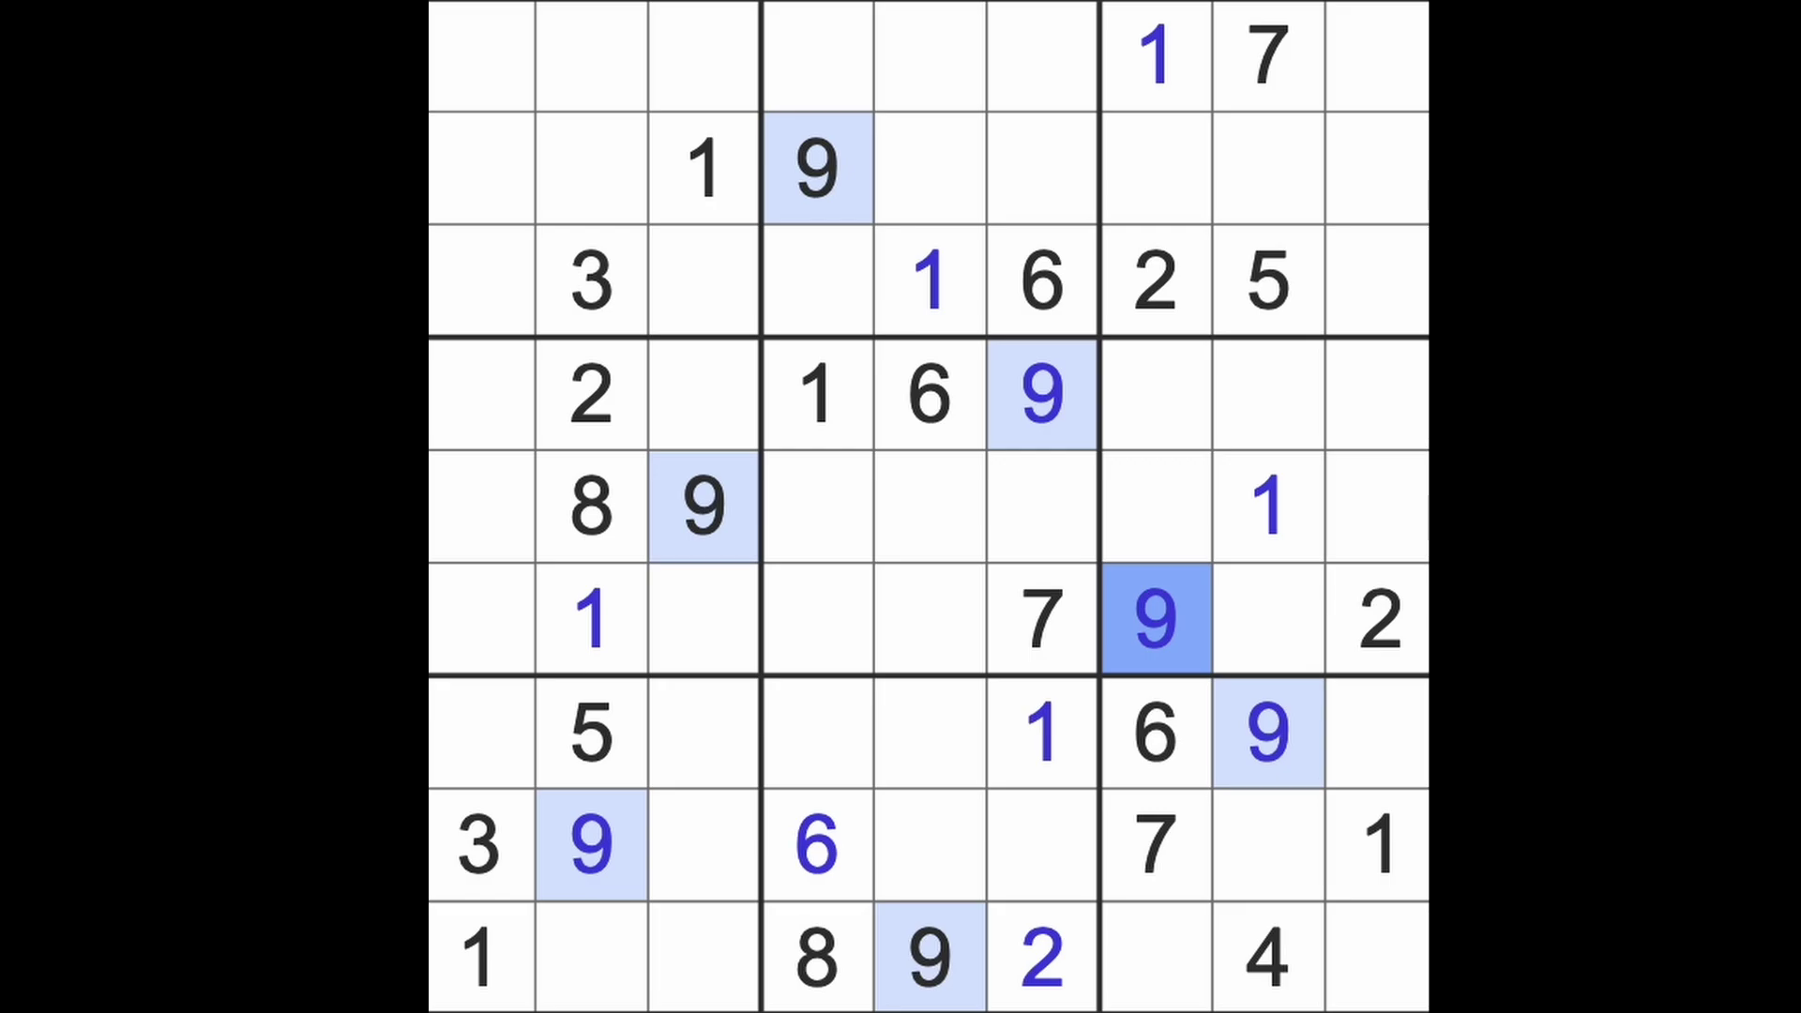
# Mark corner candidate cells in columns 1 and 9, then clear all marks
pyautogui.click(481, 279)
pyautogui.keyDown('ctrl'); pyautogui.click(482, 58); pyautogui.keyUp('ctrl')
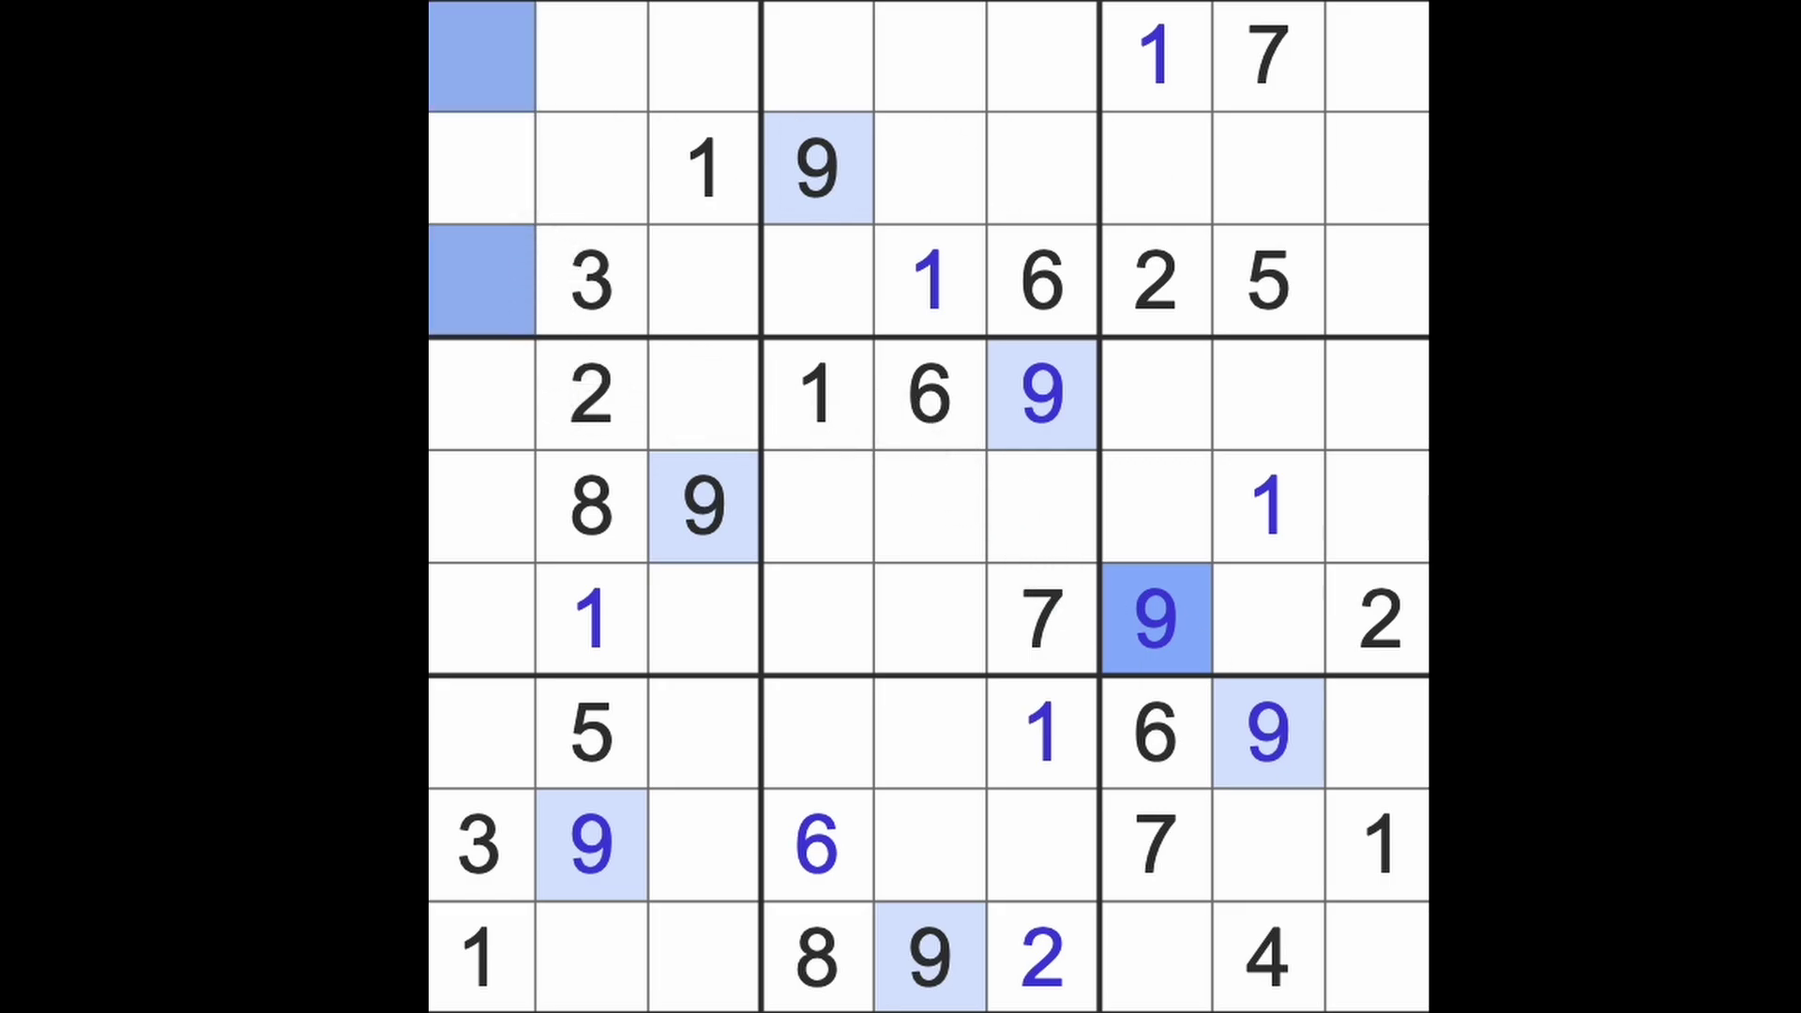
pyautogui.keyDown('ctrl'); pyautogui.click(1377, 56); pyautogui.keyUp('ctrl')
pyautogui.keyDown('ctrl'); pyautogui.click(1377, 278); pyautogui.keyUp('ctrl')
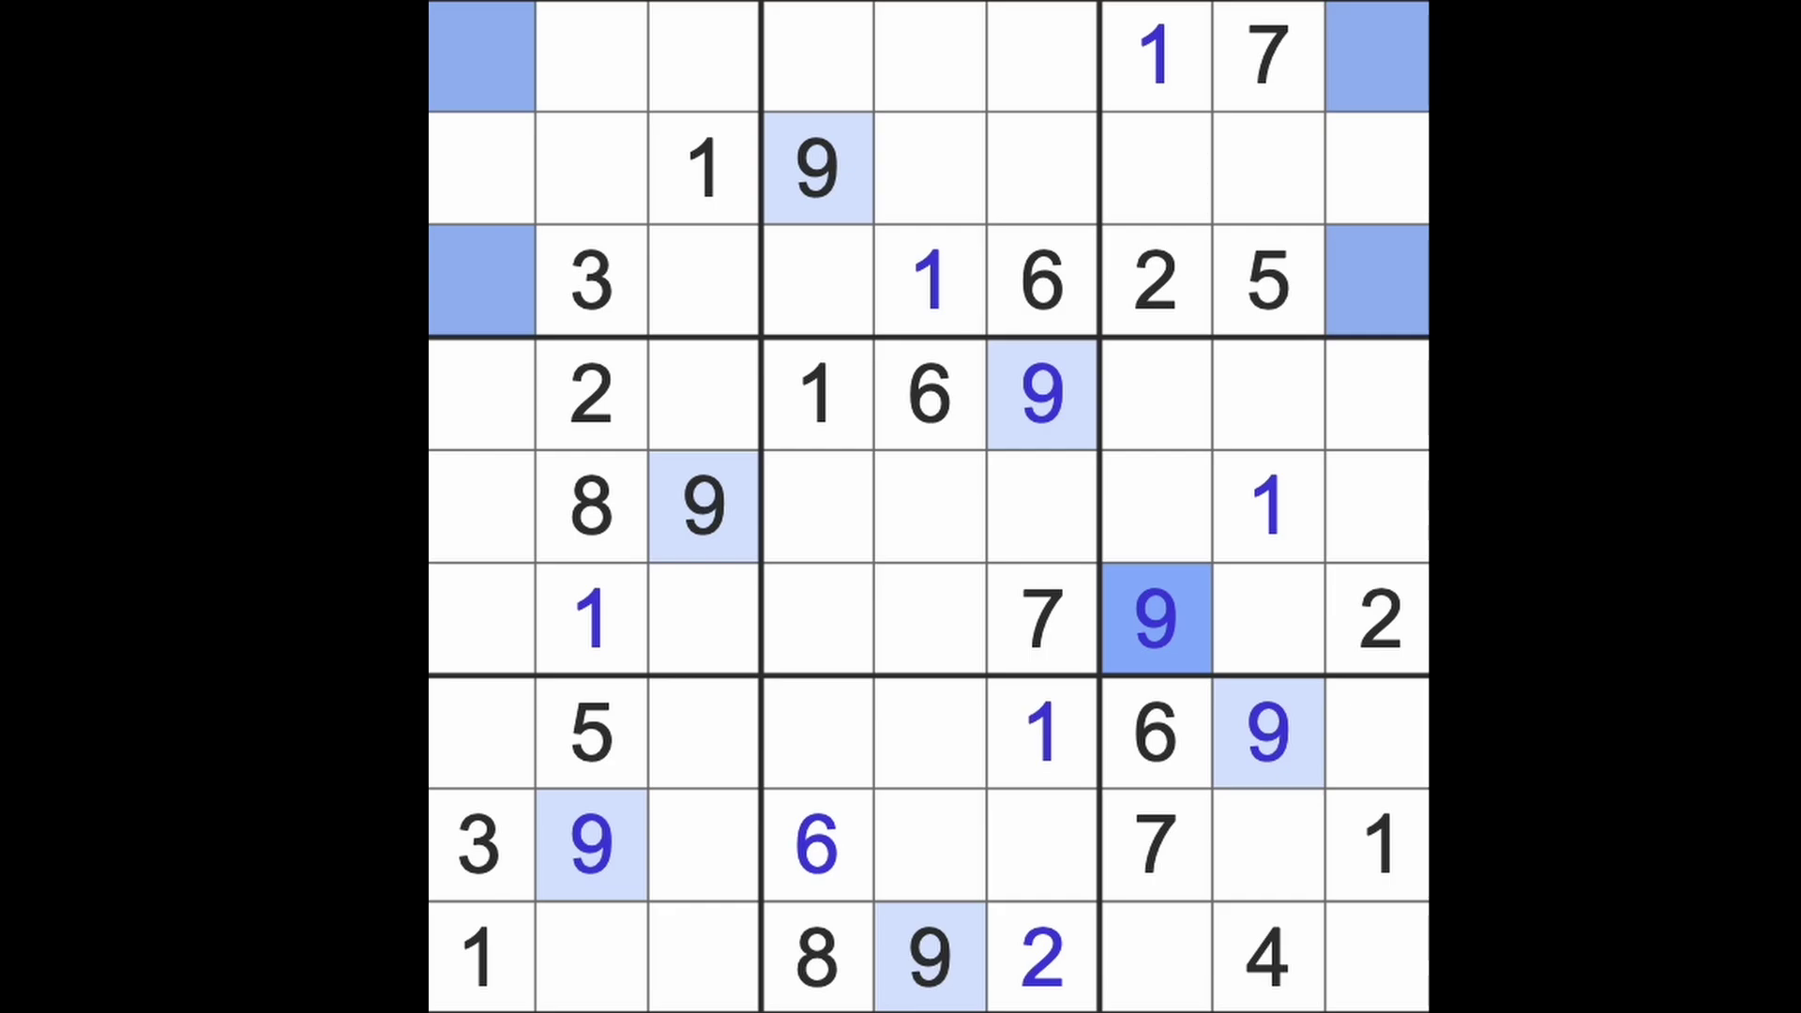
pyautogui.press('Escape')
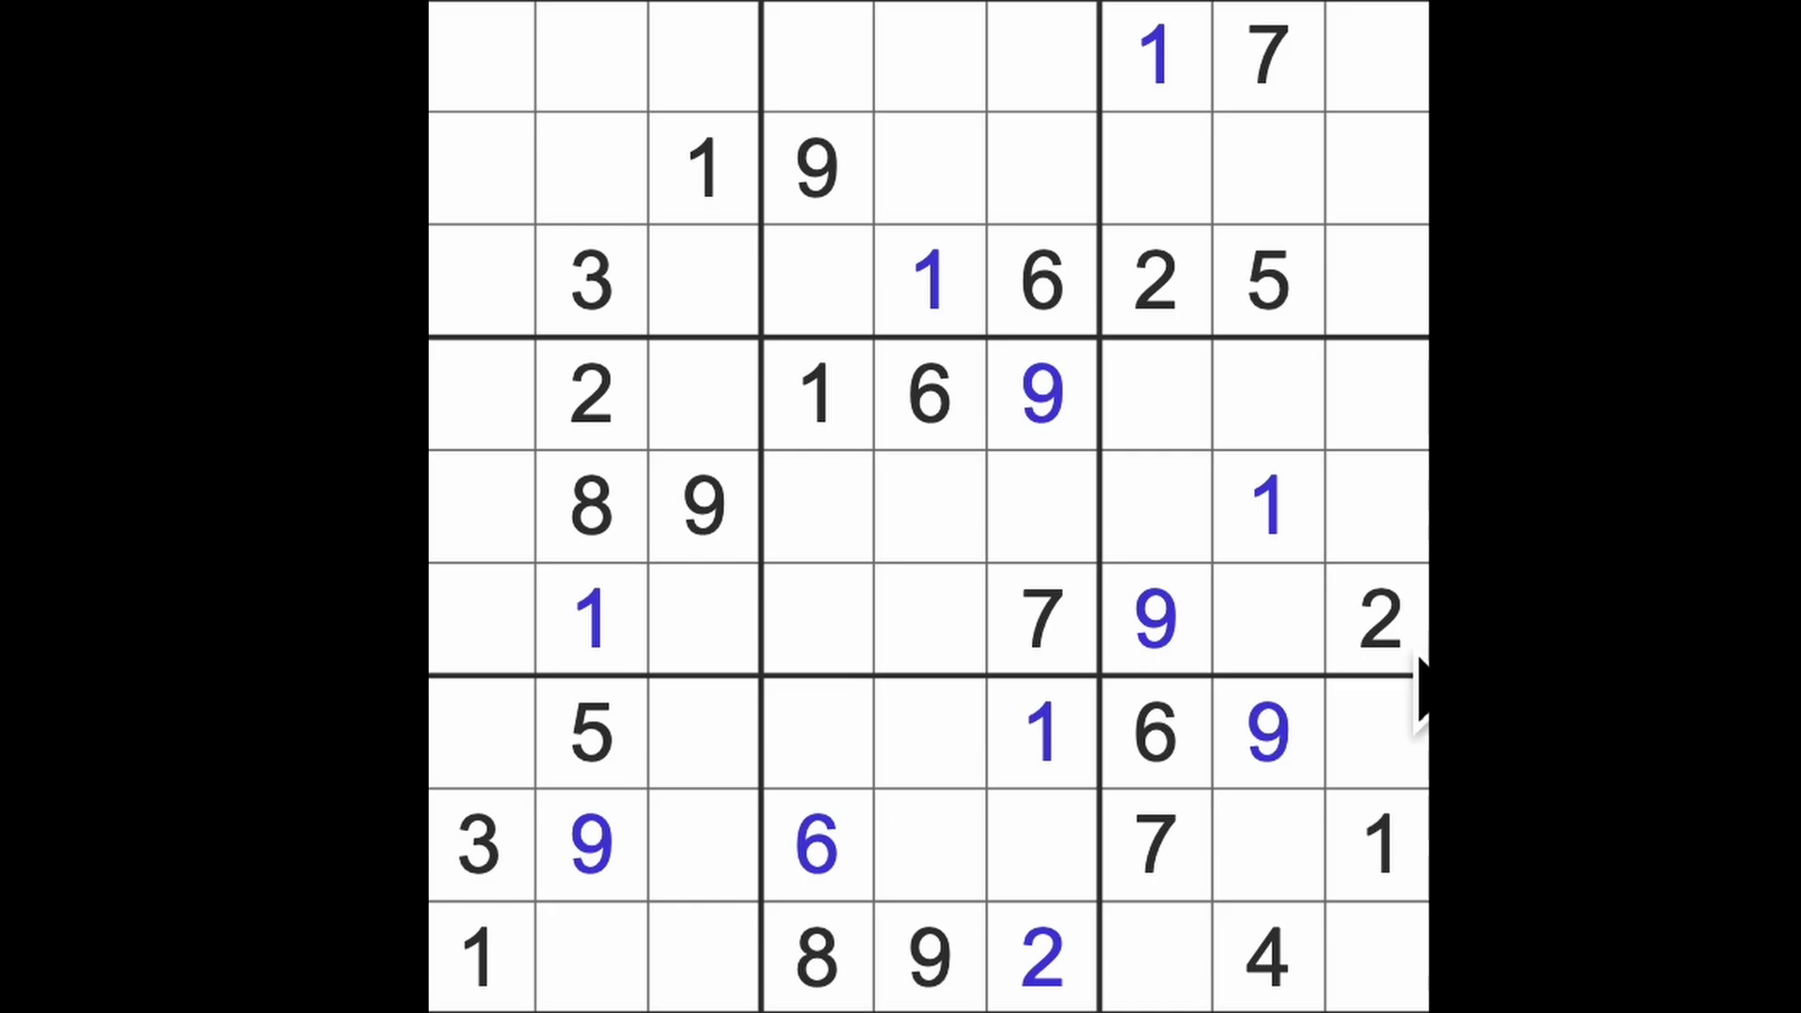
# Enter a 2 at row 8, column 8 and an 8 at row 7, column 9
pyautogui.moveTo(1379, 619); pyautogui.dragTo(1295, 971)
pyautogui.click(1270, 851)
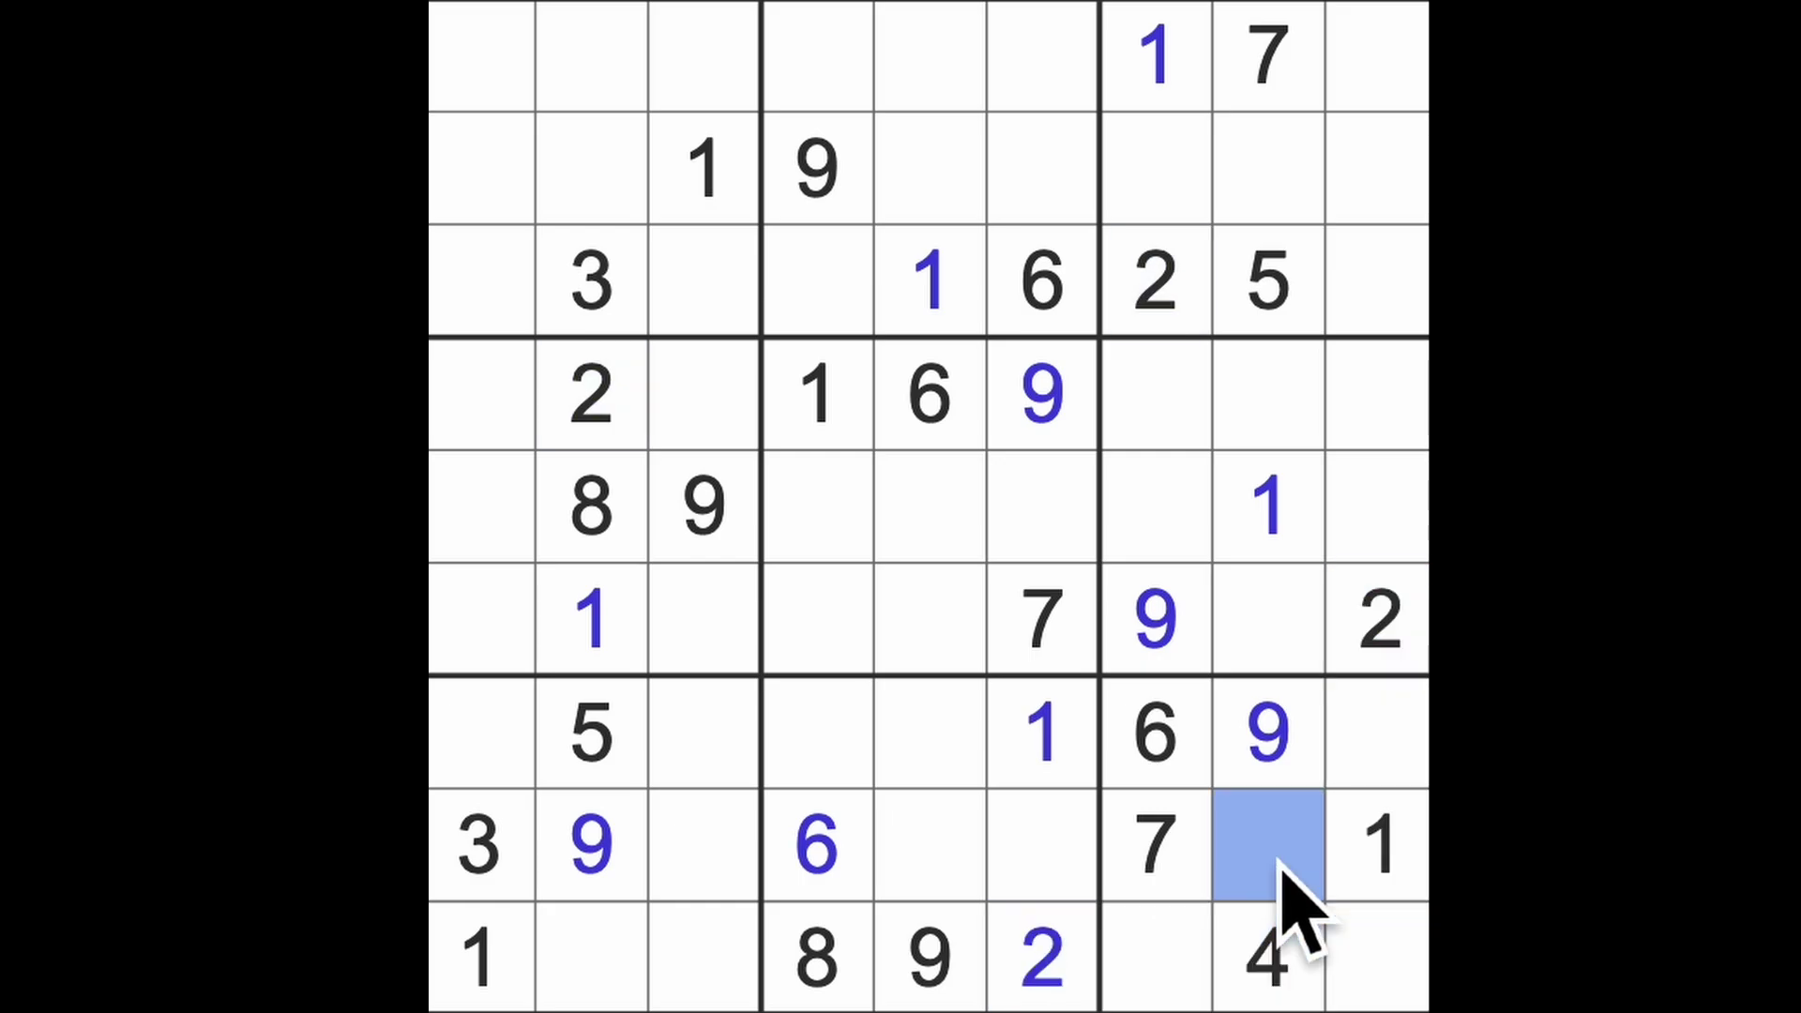
pyautogui.write('2')
pyautogui.click(1203, 963)
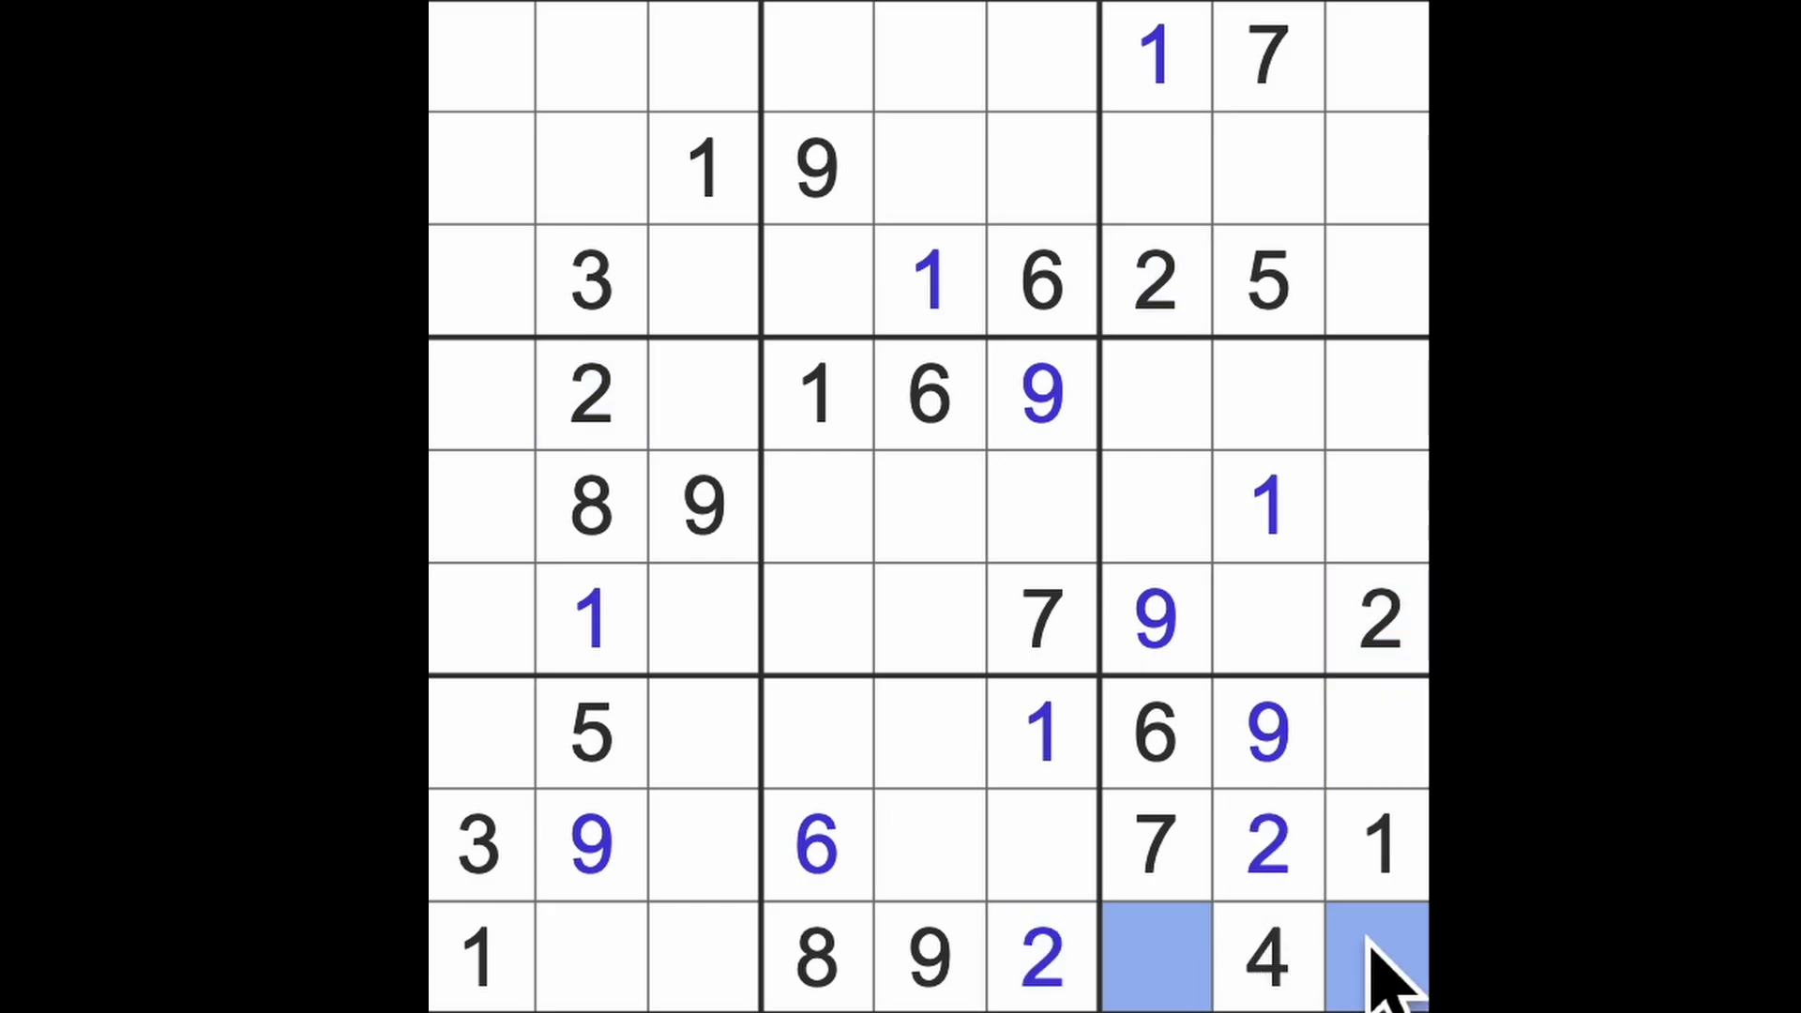
pyautogui.click(1380, 761)
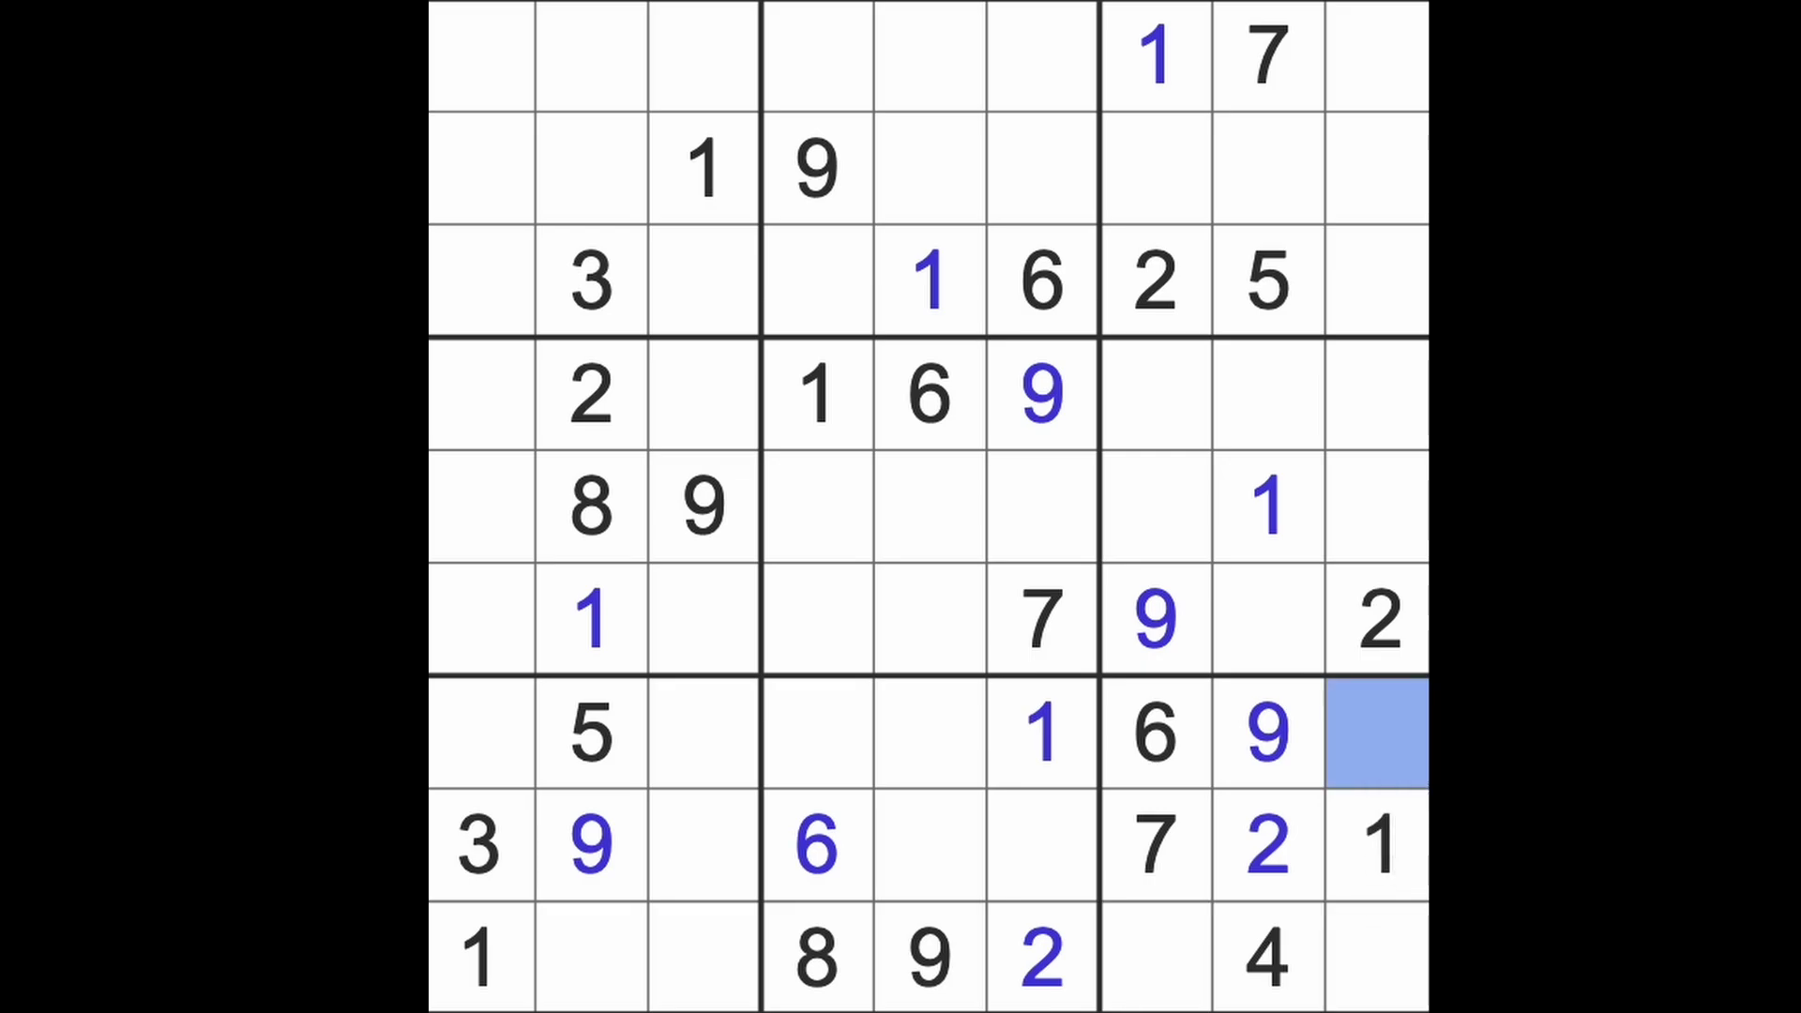
pyautogui.write('8')
# Enter an 8 at row 8, column 3 and mark remaining candidates in the lower-left box
pyautogui.moveTo(1379, 732); pyautogui.dragTo(479, 732)
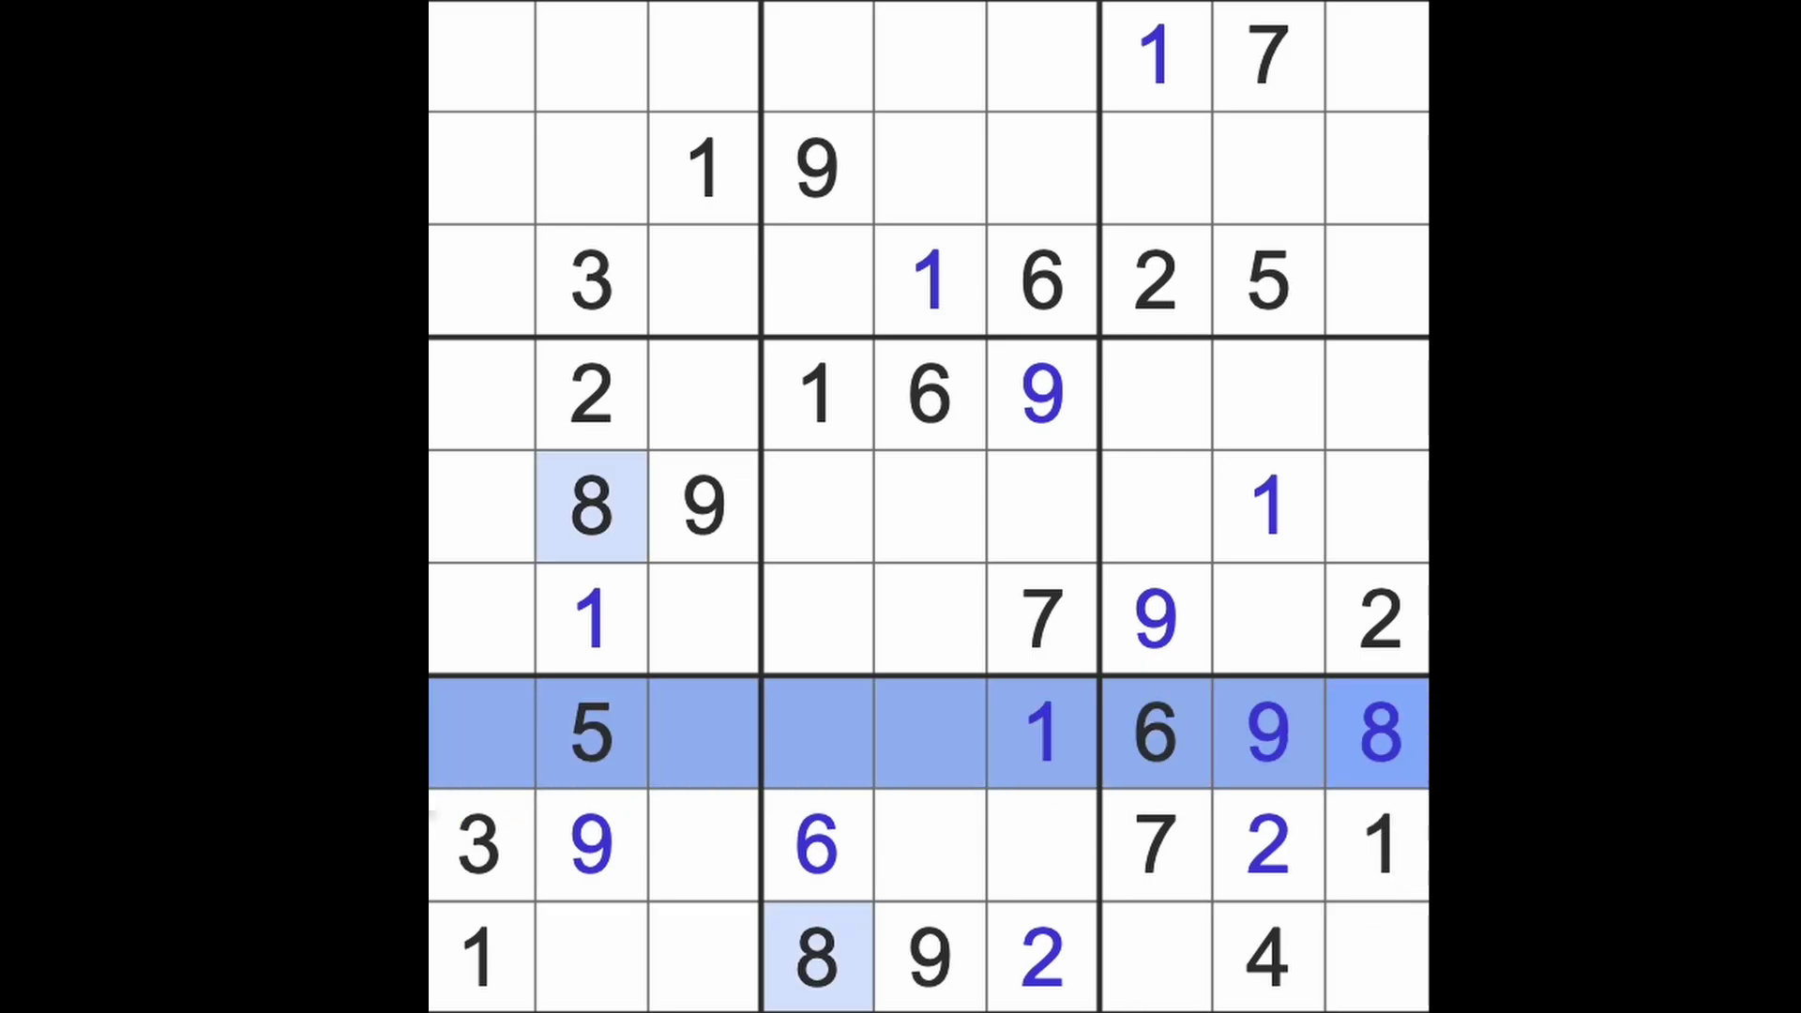
pyautogui.click(809, 971)
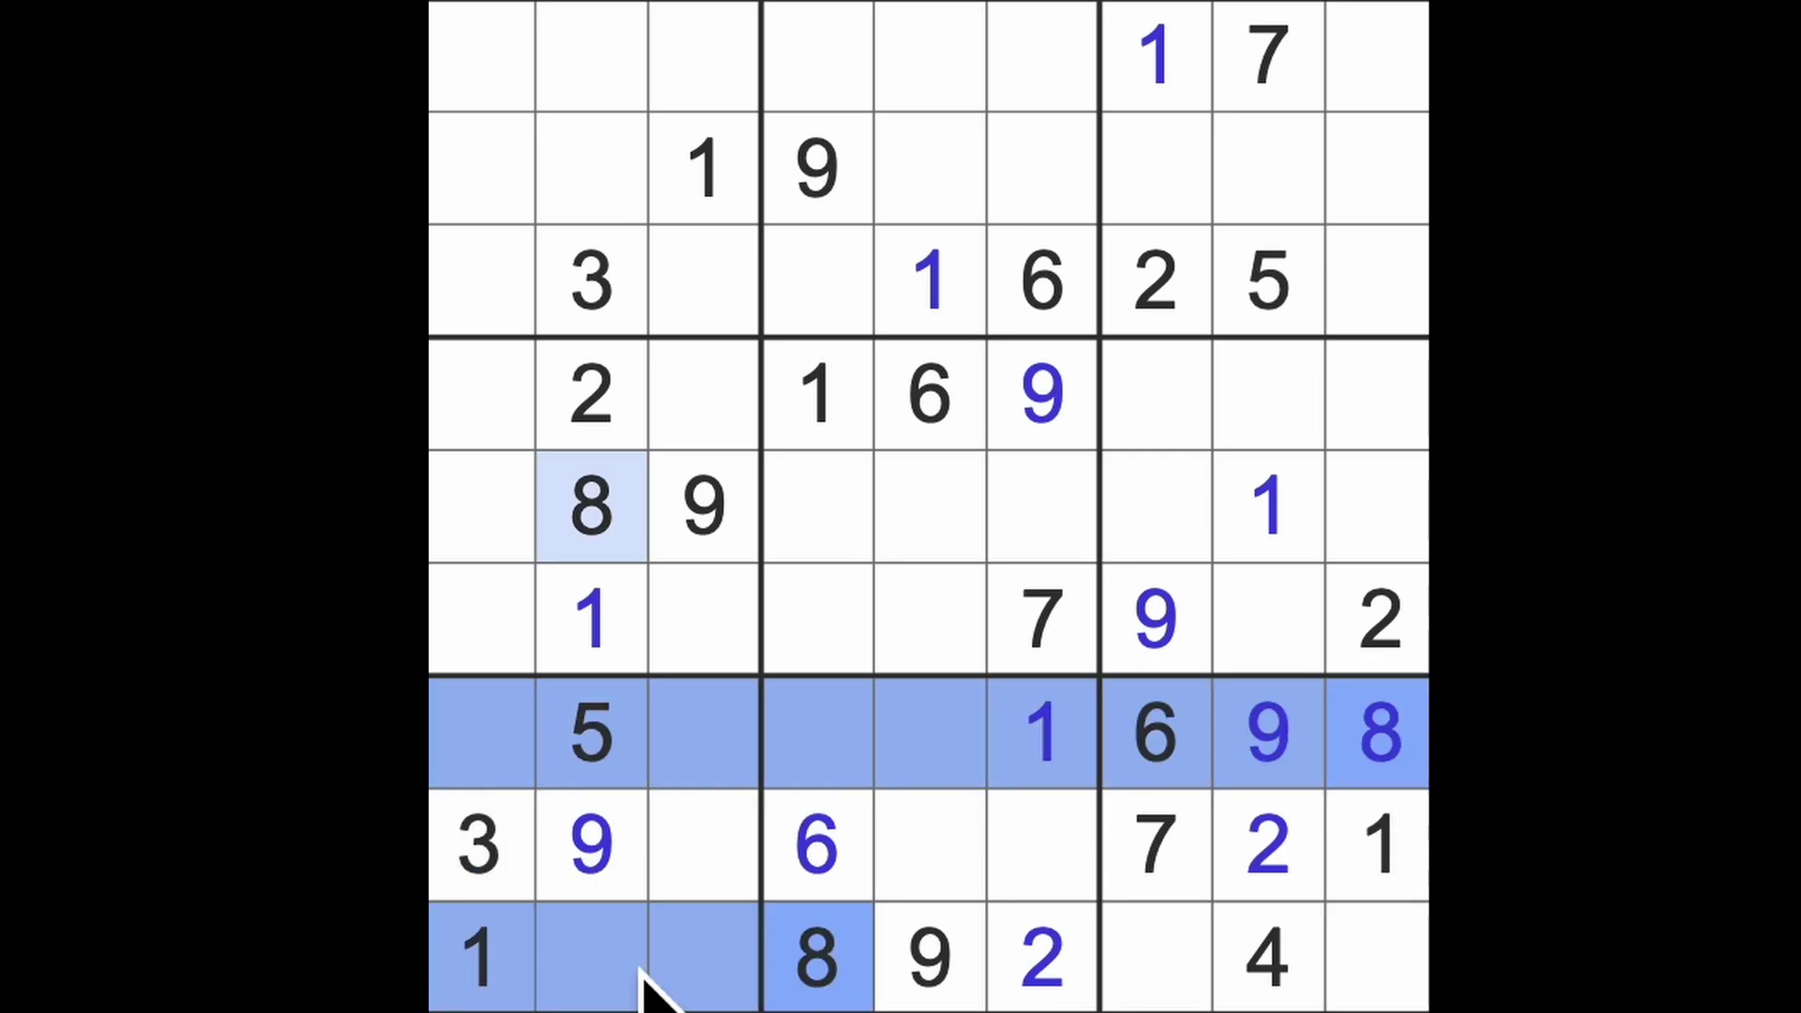
pyautogui.click(703, 845)
pyautogui.write('8')
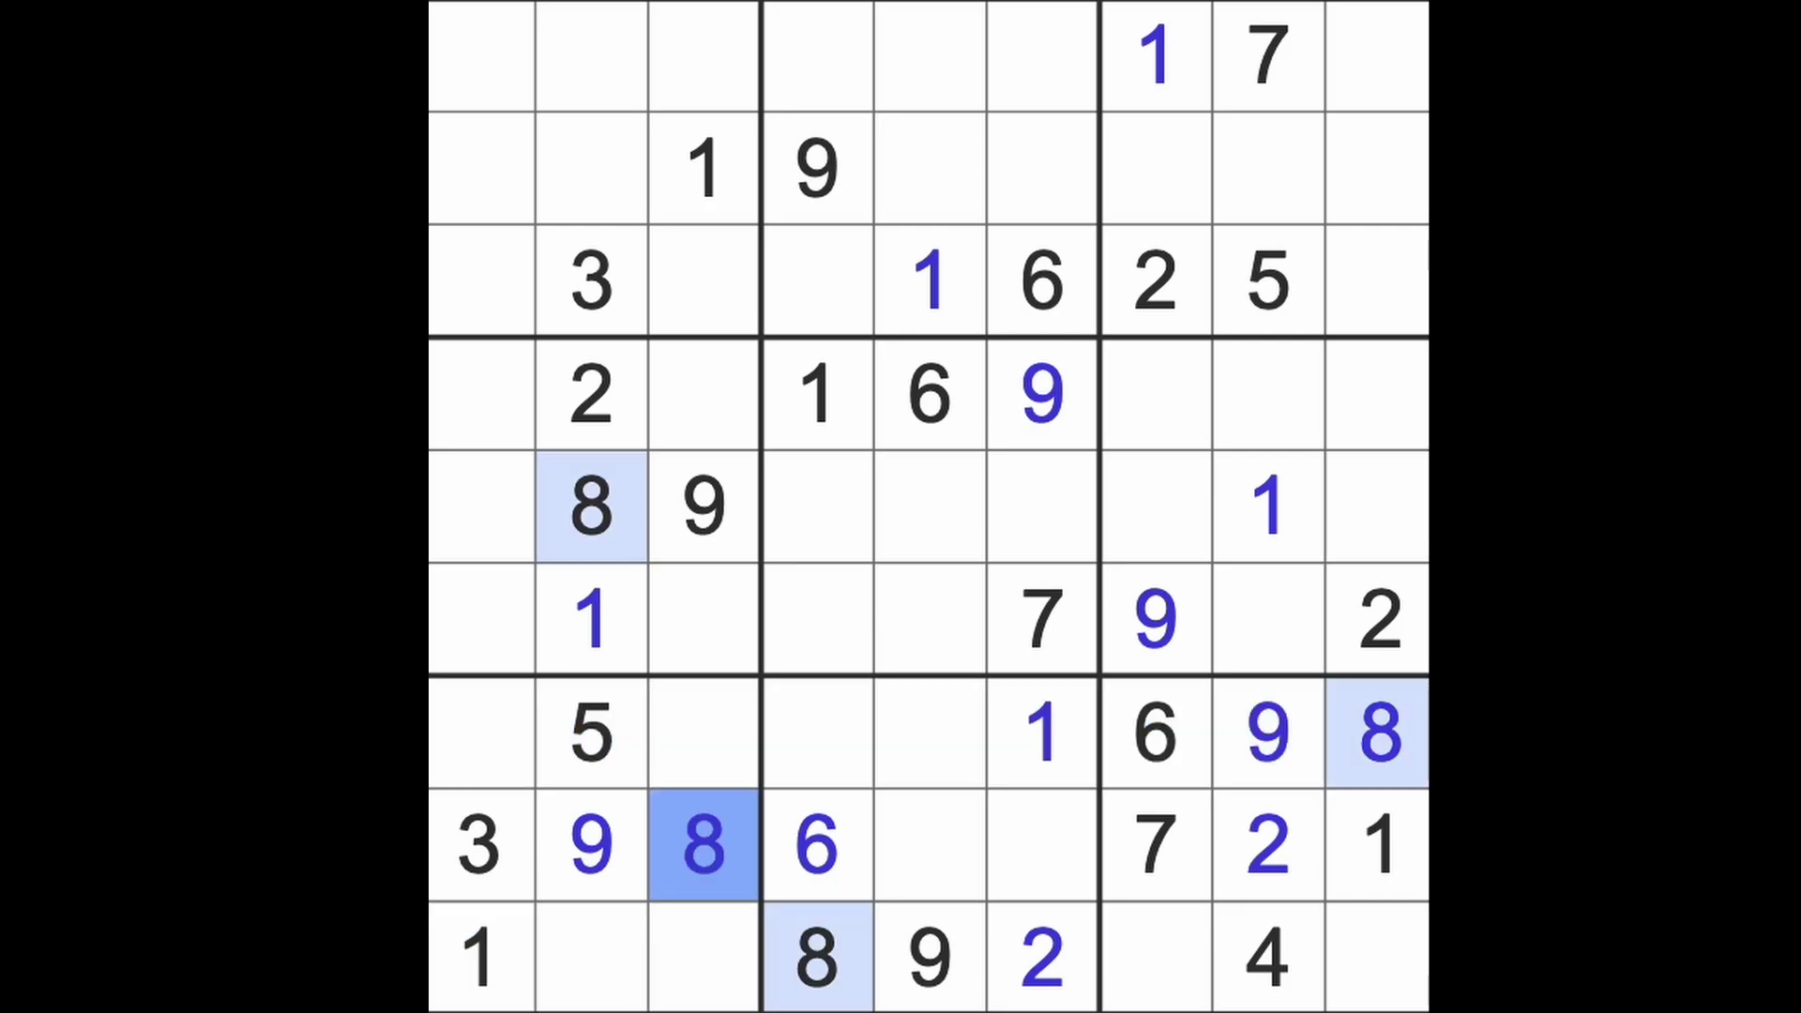
pyautogui.moveTo(591, 971); pyautogui.dragTo(704, 985)
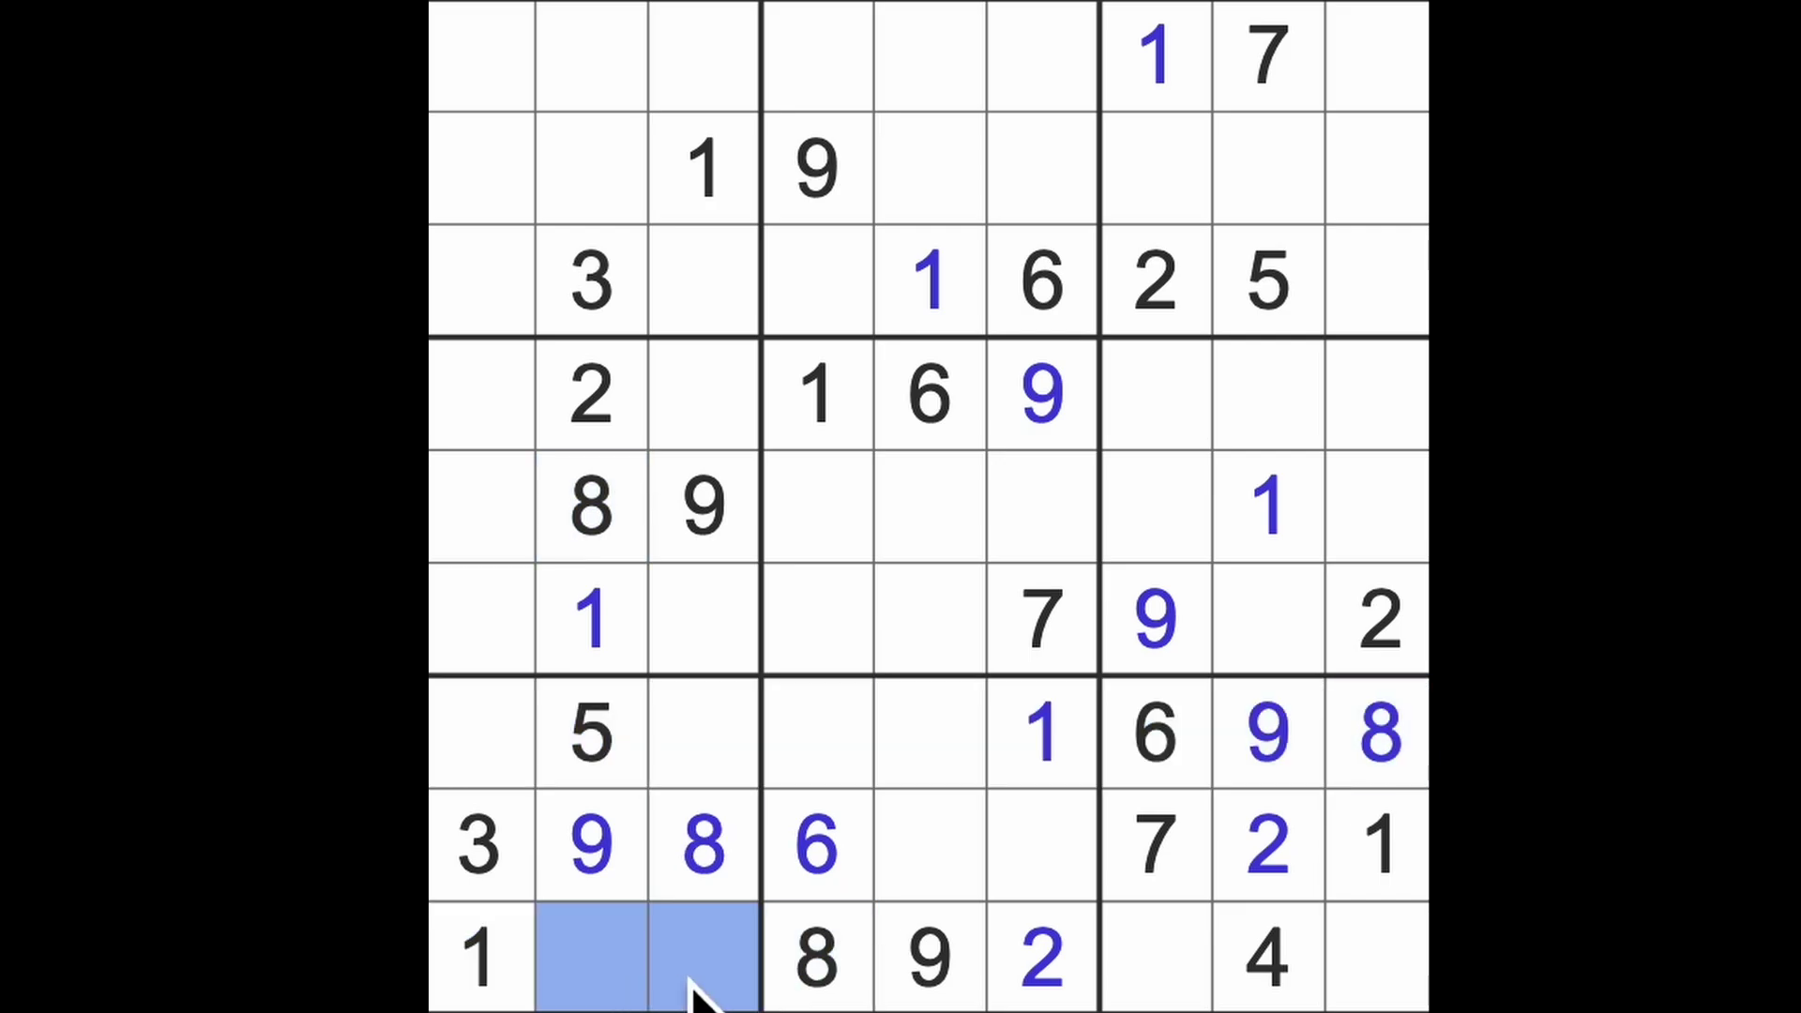
pyautogui.click(703, 733)
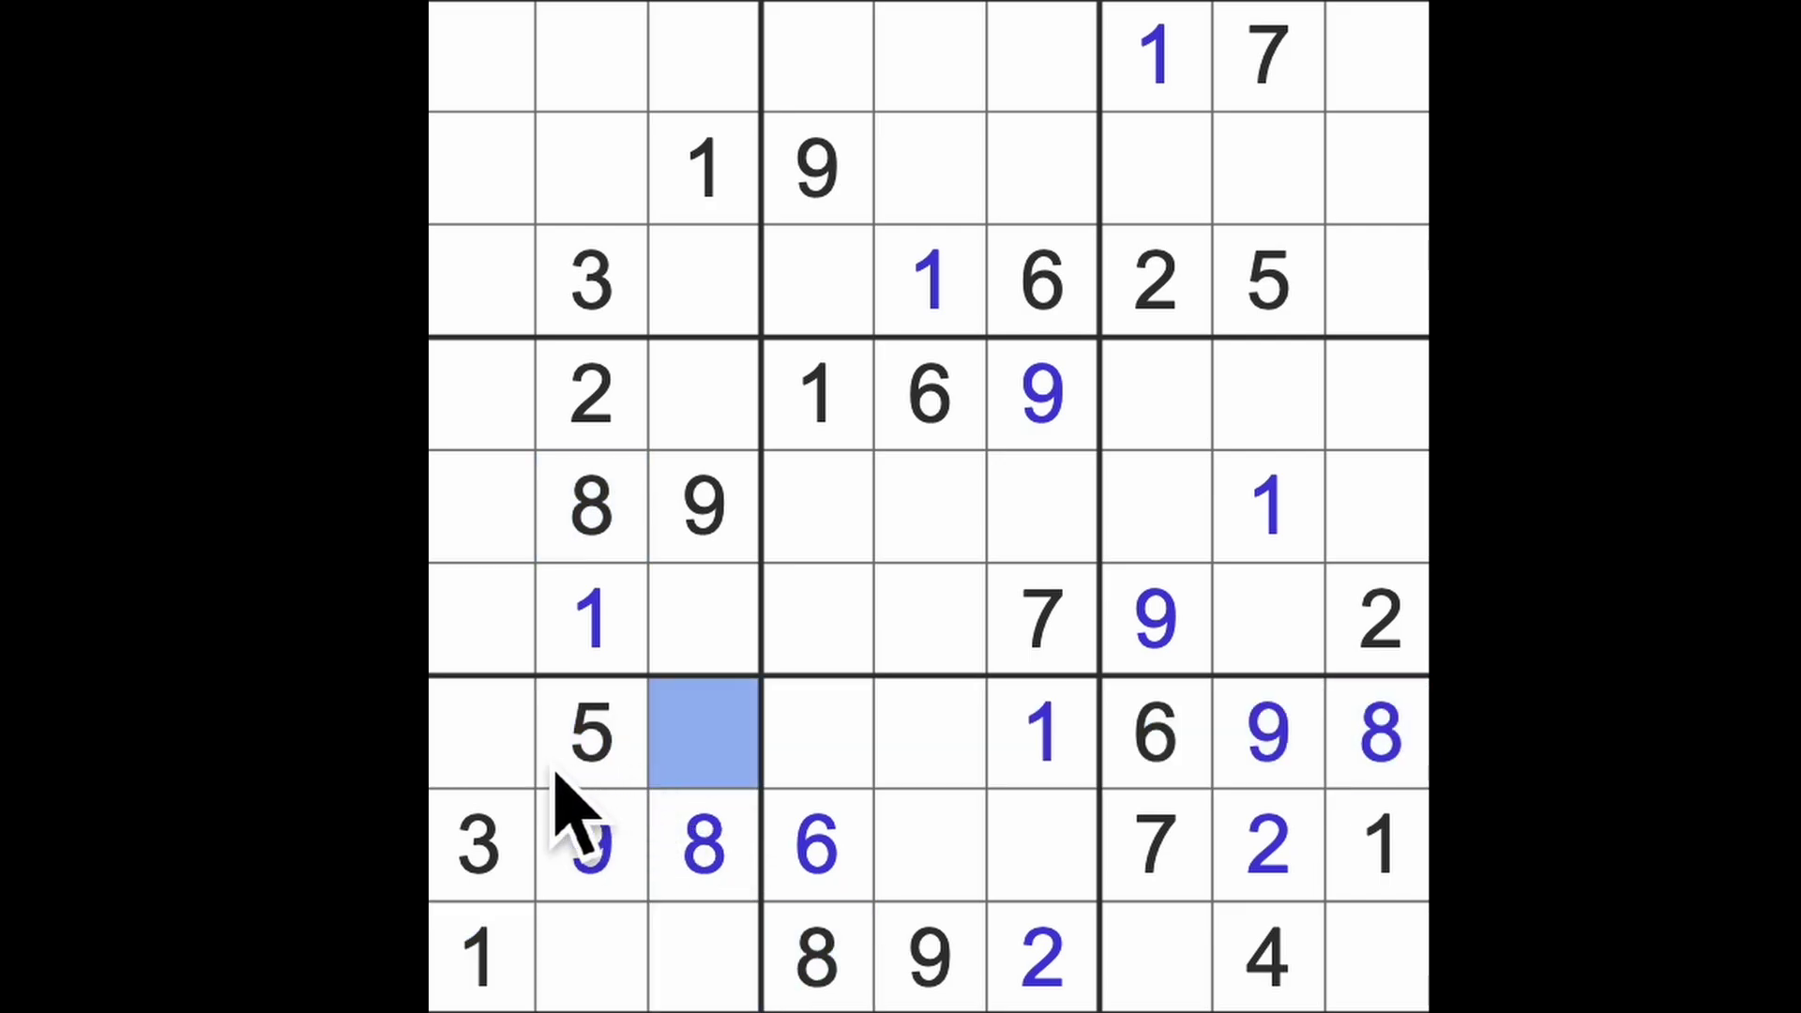
pyautogui.keyDown('ctrl'); pyautogui.click(507, 772); pyautogui.keyUp('ctrl')
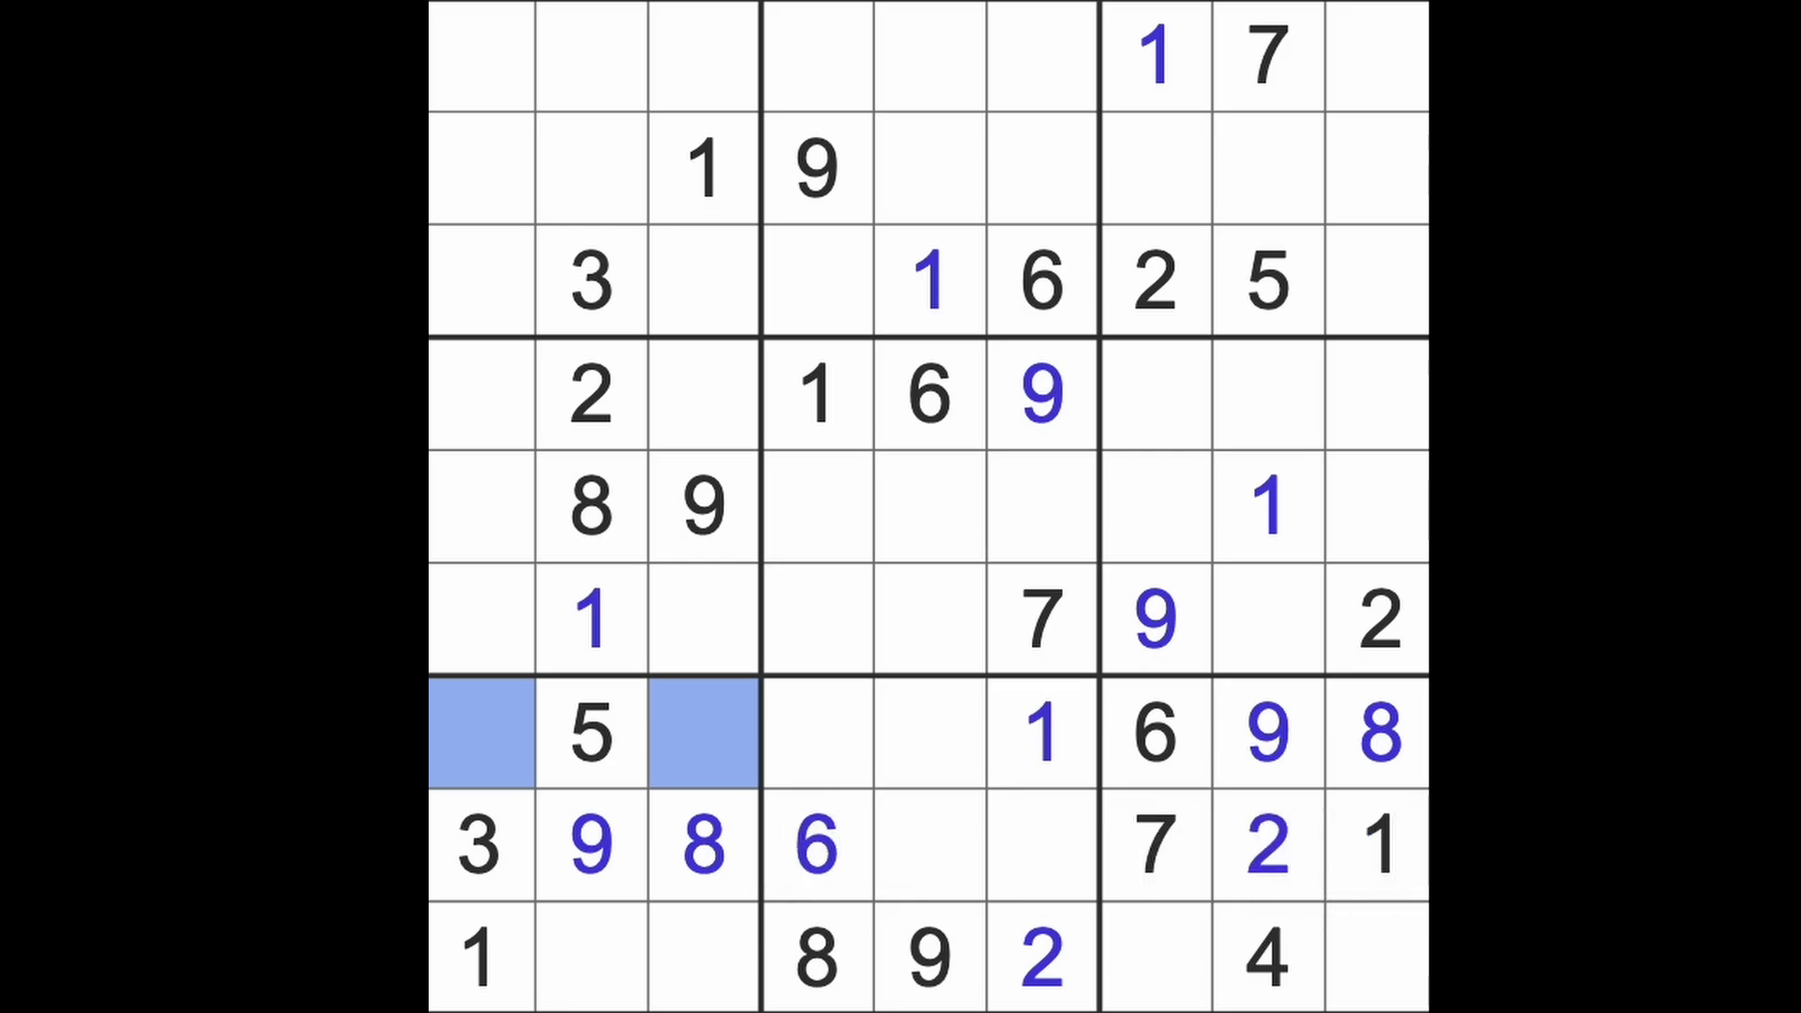
pyautogui.click(704, 845)
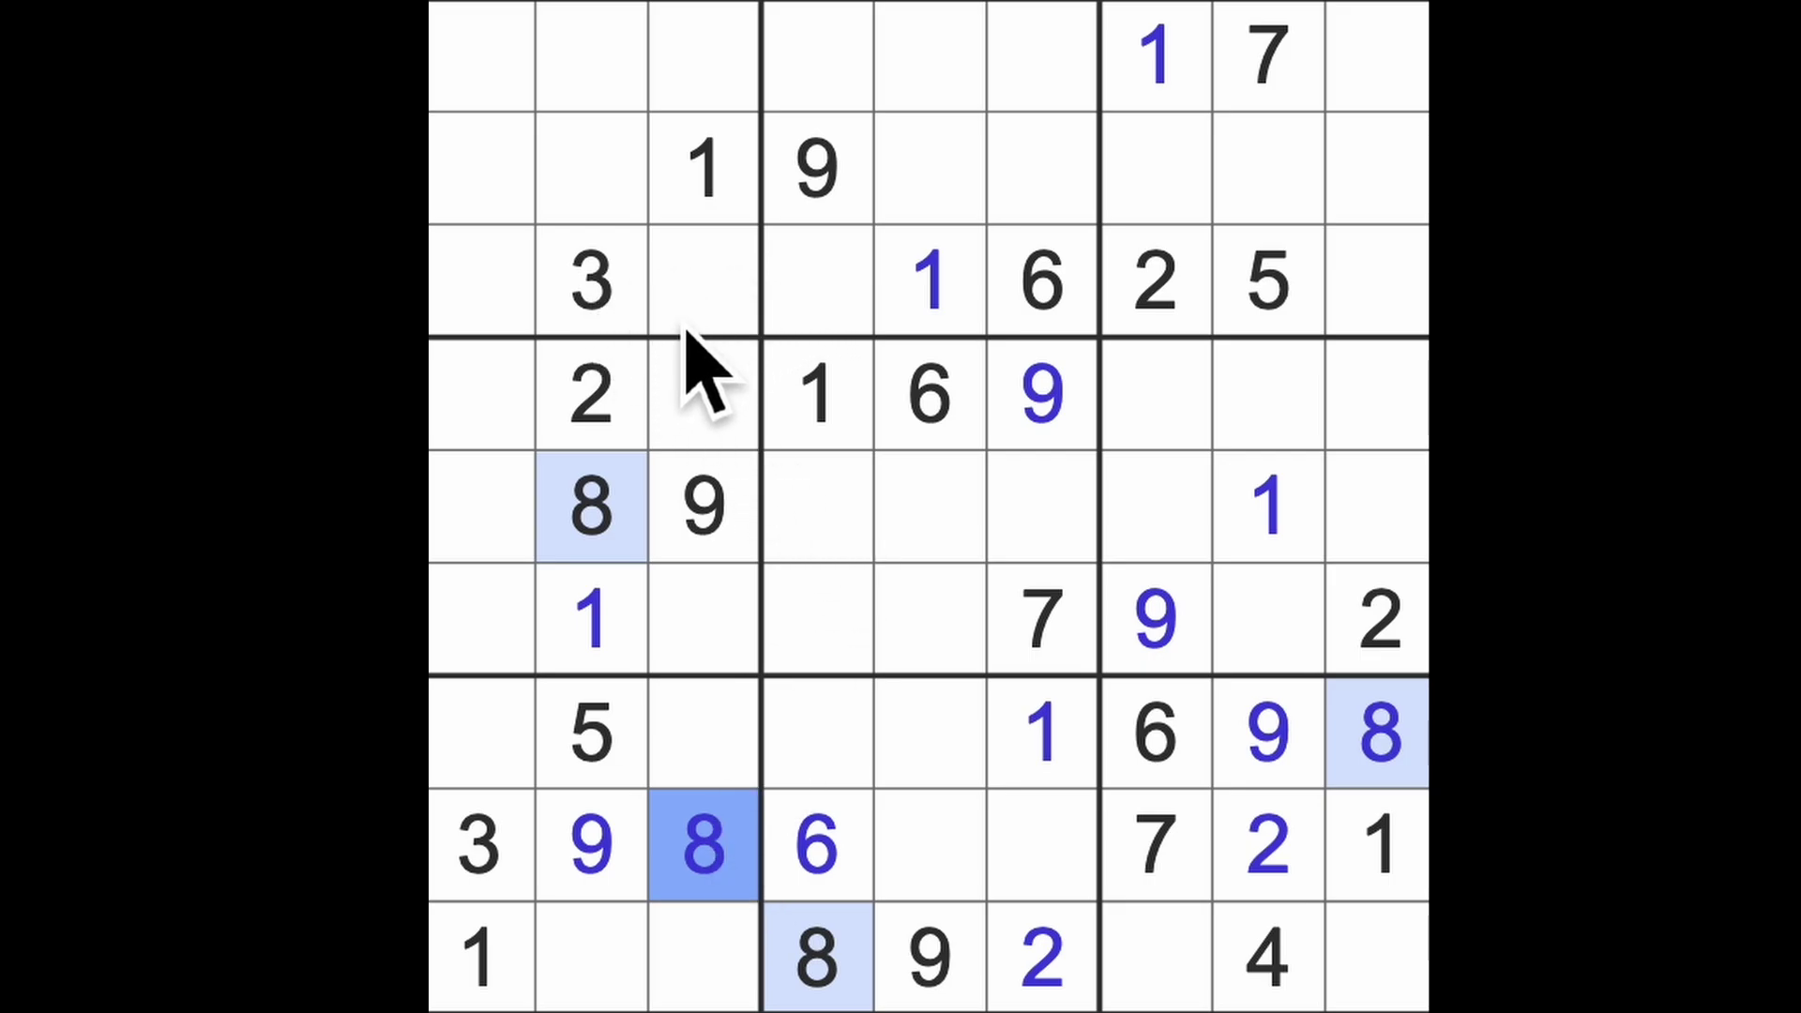
pyautogui.click(478, 281)
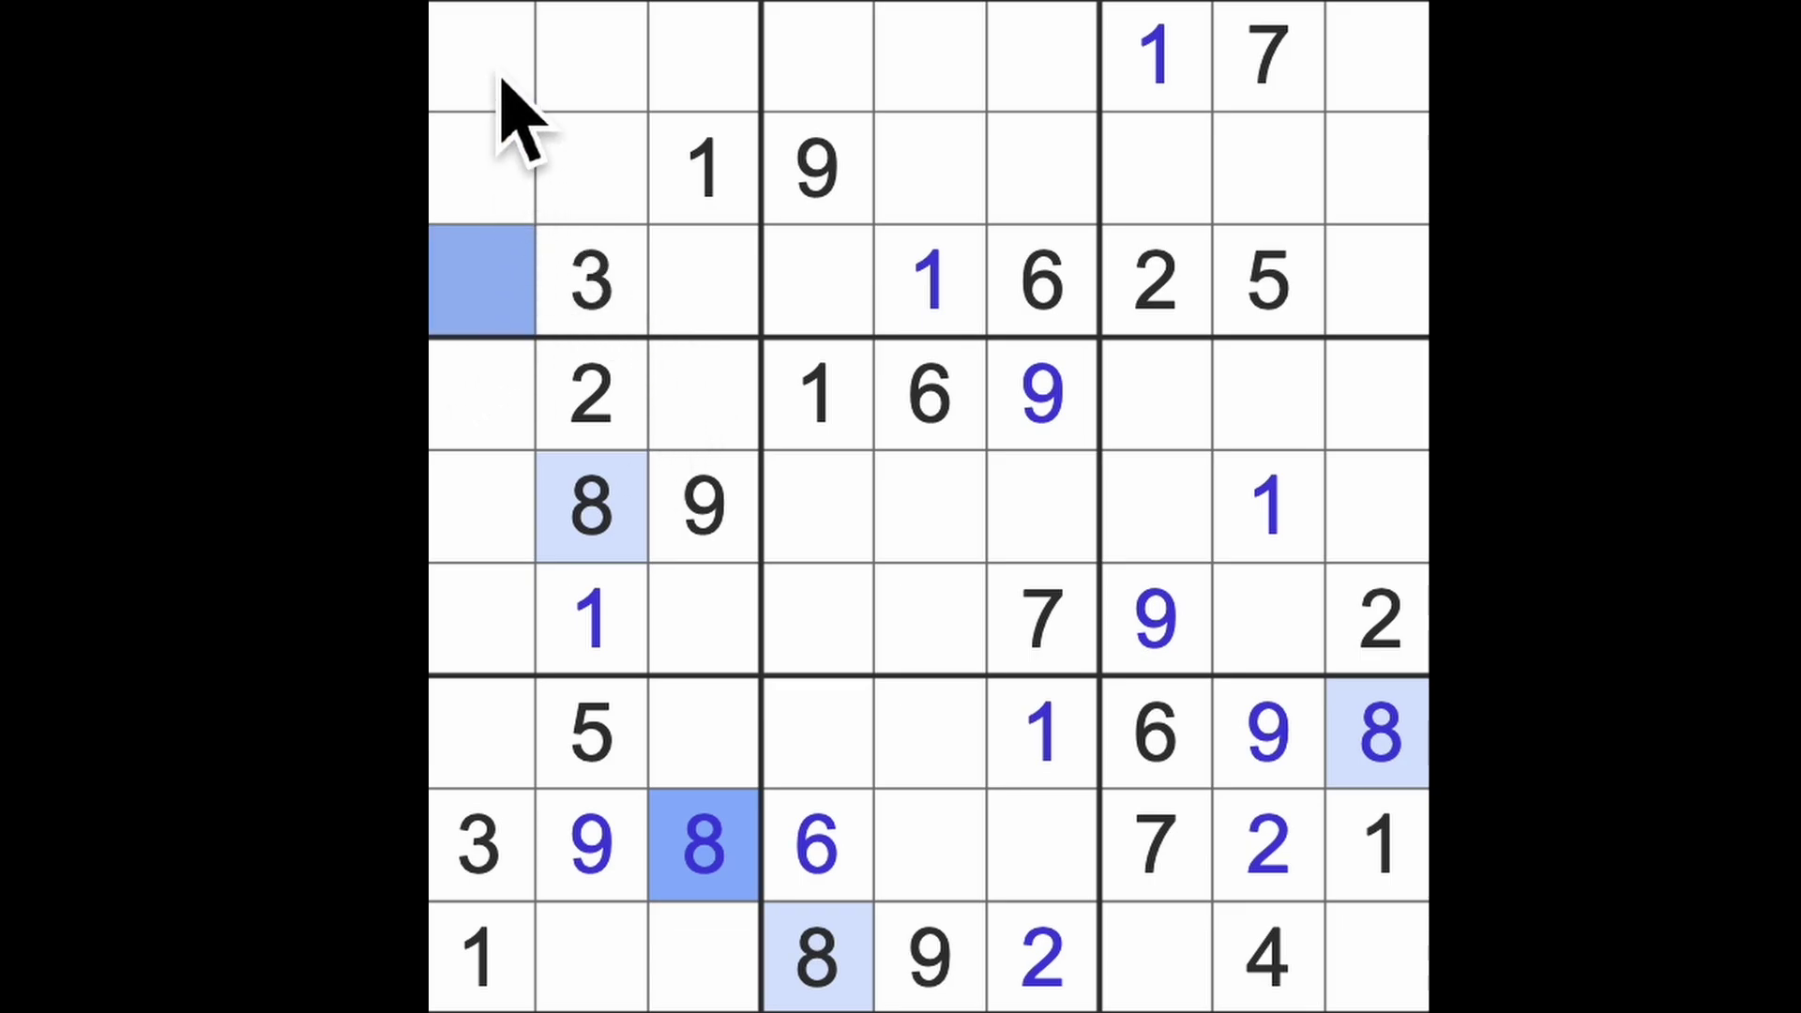
pyautogui.keyDown('ctrl'); pyautogui.click(479, 58); pyautogui.keyUp('ctrl')
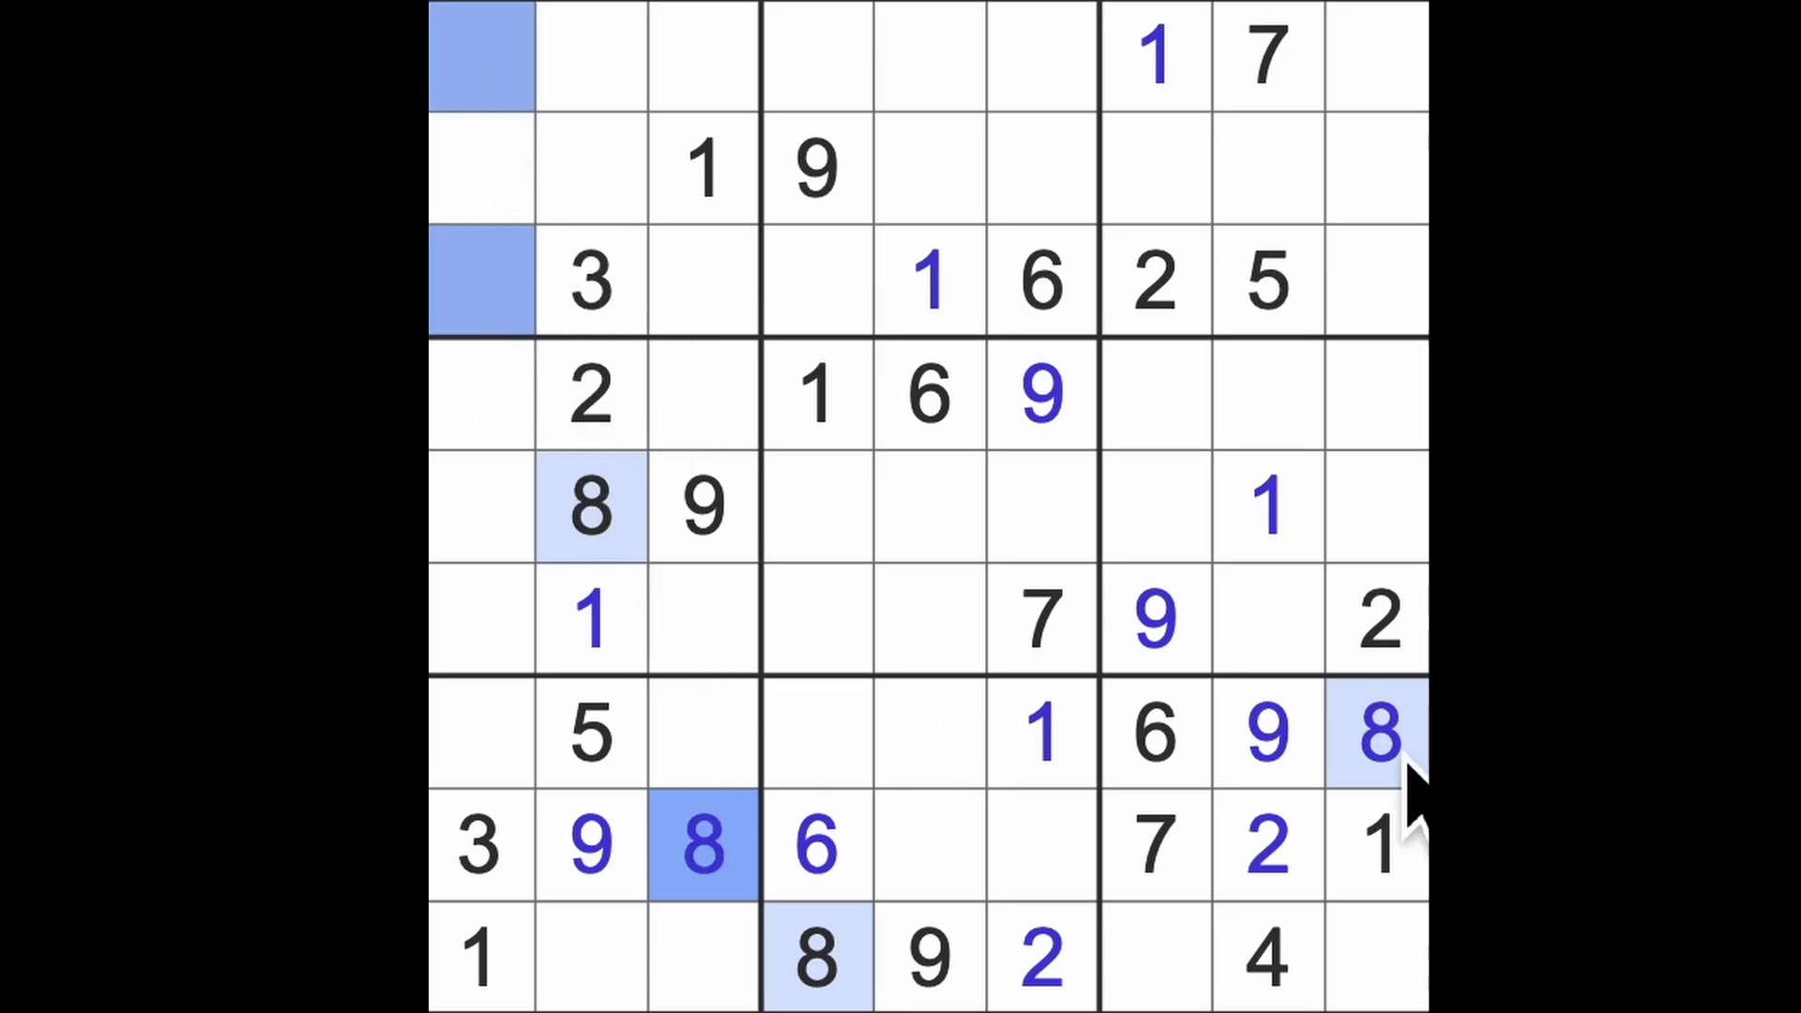
pyautogui.moveTo(1379, 731); pyautogui.dragTo(1372, 92)
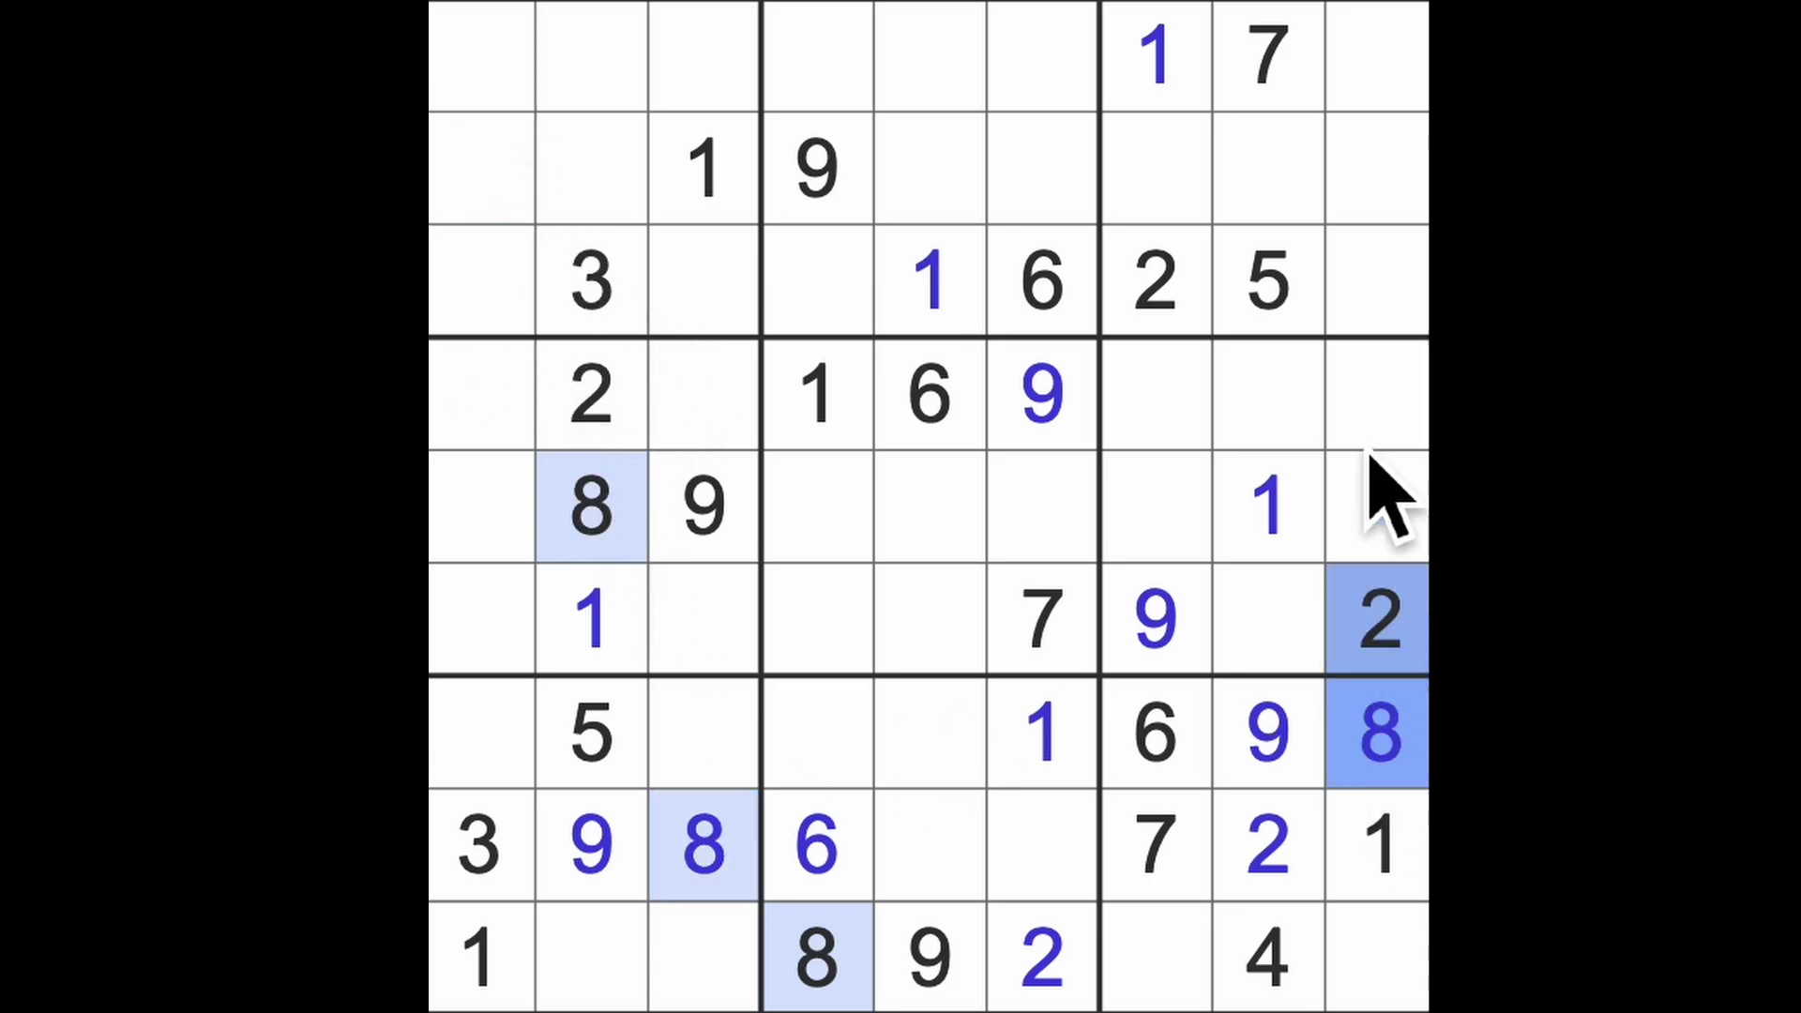
pyautogui.keyDown('ctrl'); pyautogui.click(1274, 169); pyautogui.keyUp('ctrl')
pyautogui.keyDown('ctrl'); pyautogui.click(1157, 169); pyautogui.keyUp('ctrl')
pyautogui.moveTo(1041, 169); pyautogui.dragTo(479, 169)
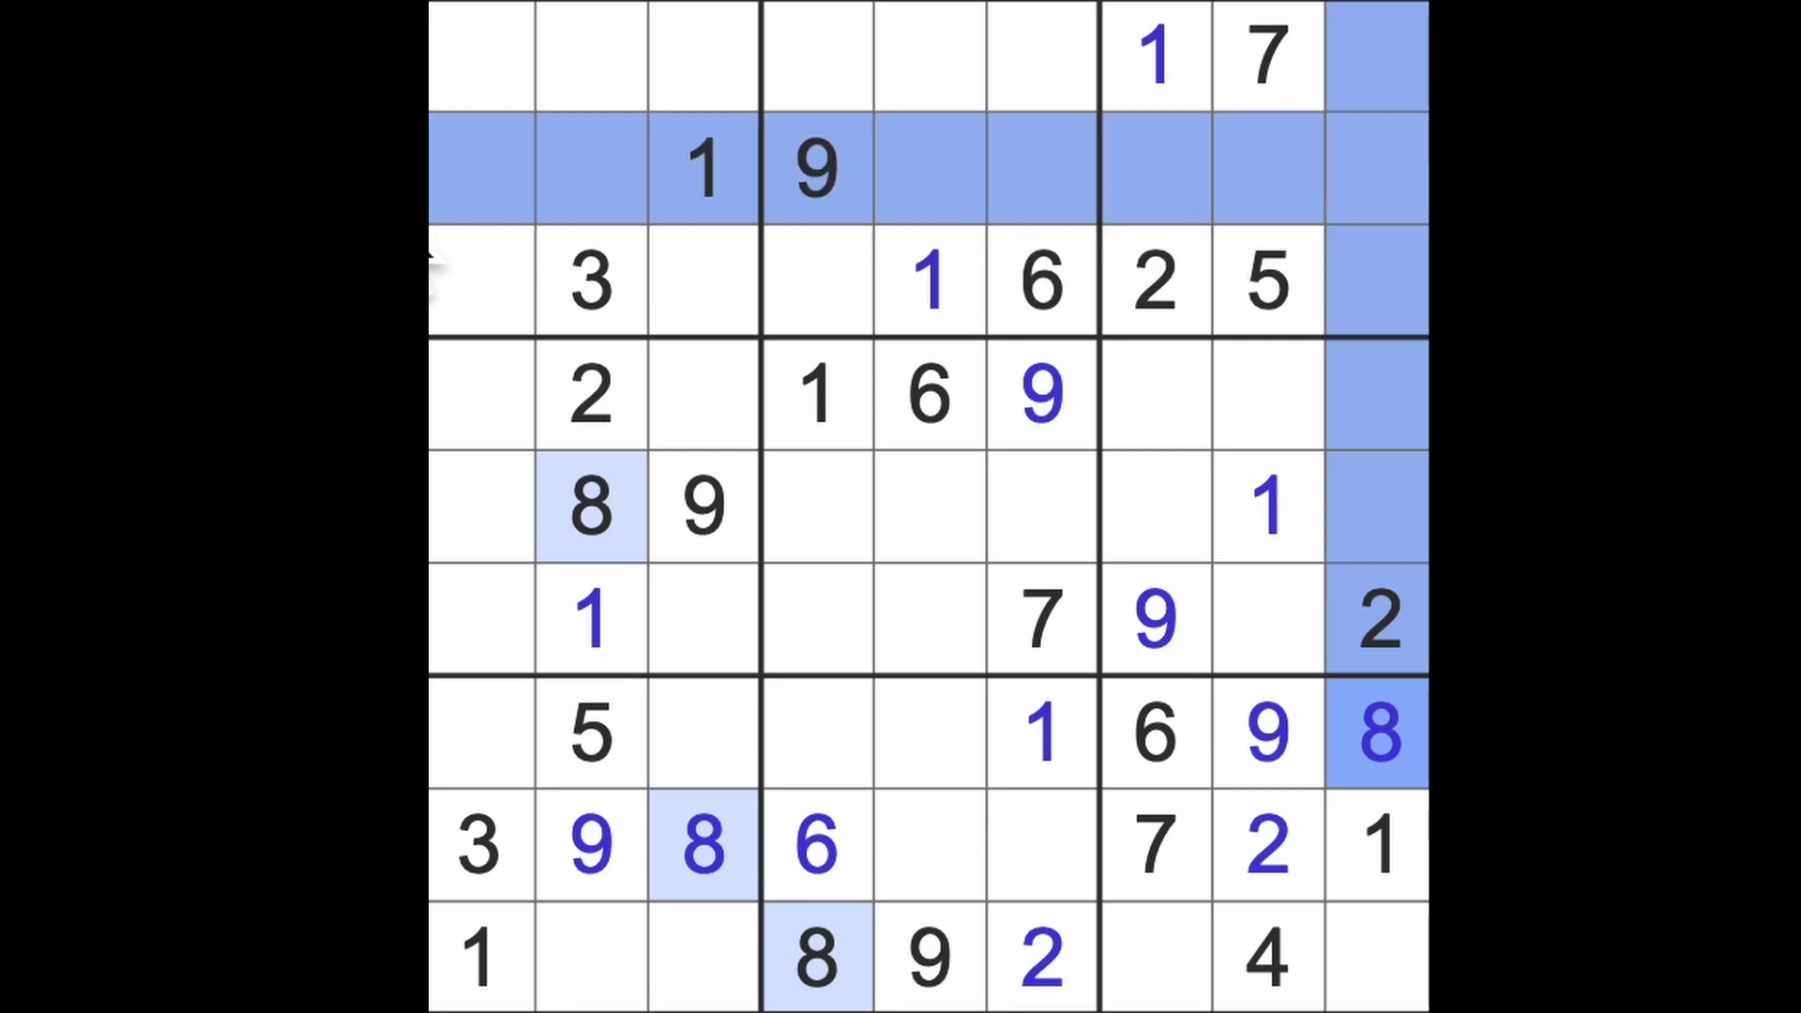
pyautogui.keyDown('ctrl'); pyautogui.click(592, 507); pyautogui.keyUp('ctrl')
pyautogui.moveTo(592, 395); pyautogui.dragTo(591, 282)
pyautogui.keyDown('ctrl'); pyautogui.click(592, 57); pyautogui.keyUp('ctrl')
pyautogui.moveTo(704, 845); pyautogui.dragTo(704, 58)
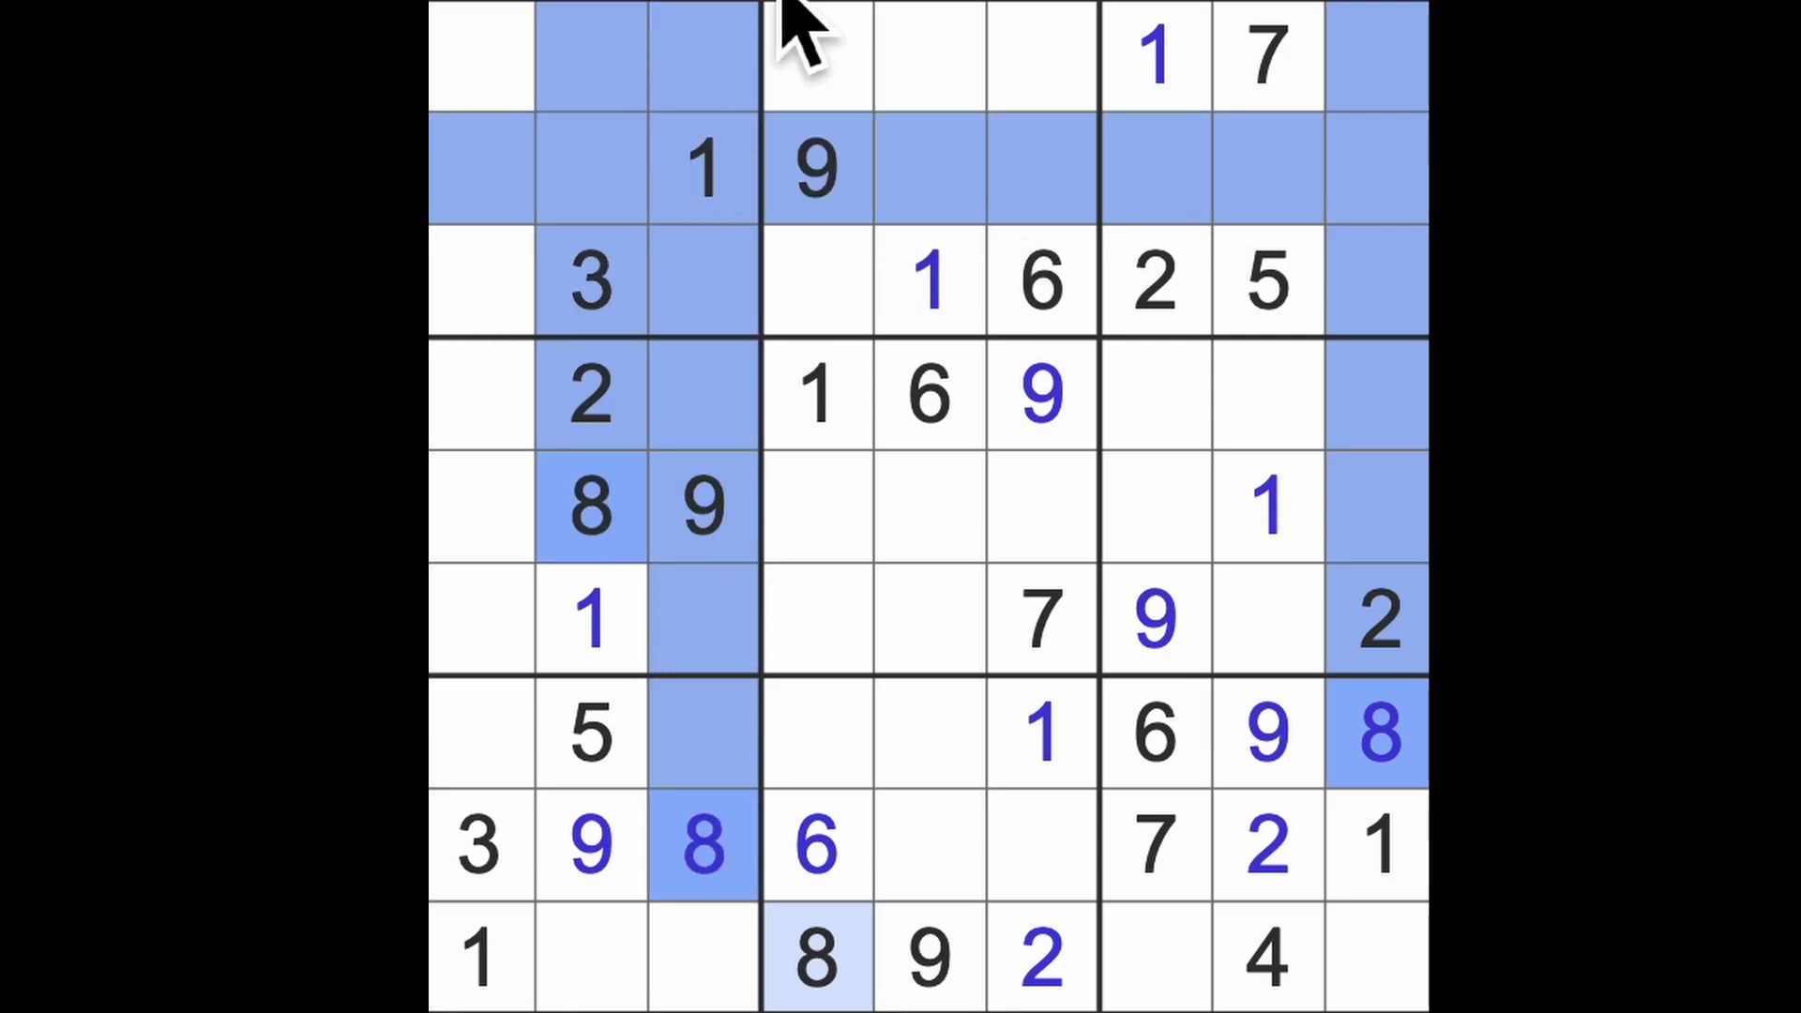
pyautogui.moveTo(591, 844); pyautogui.dragTo(591, 619)
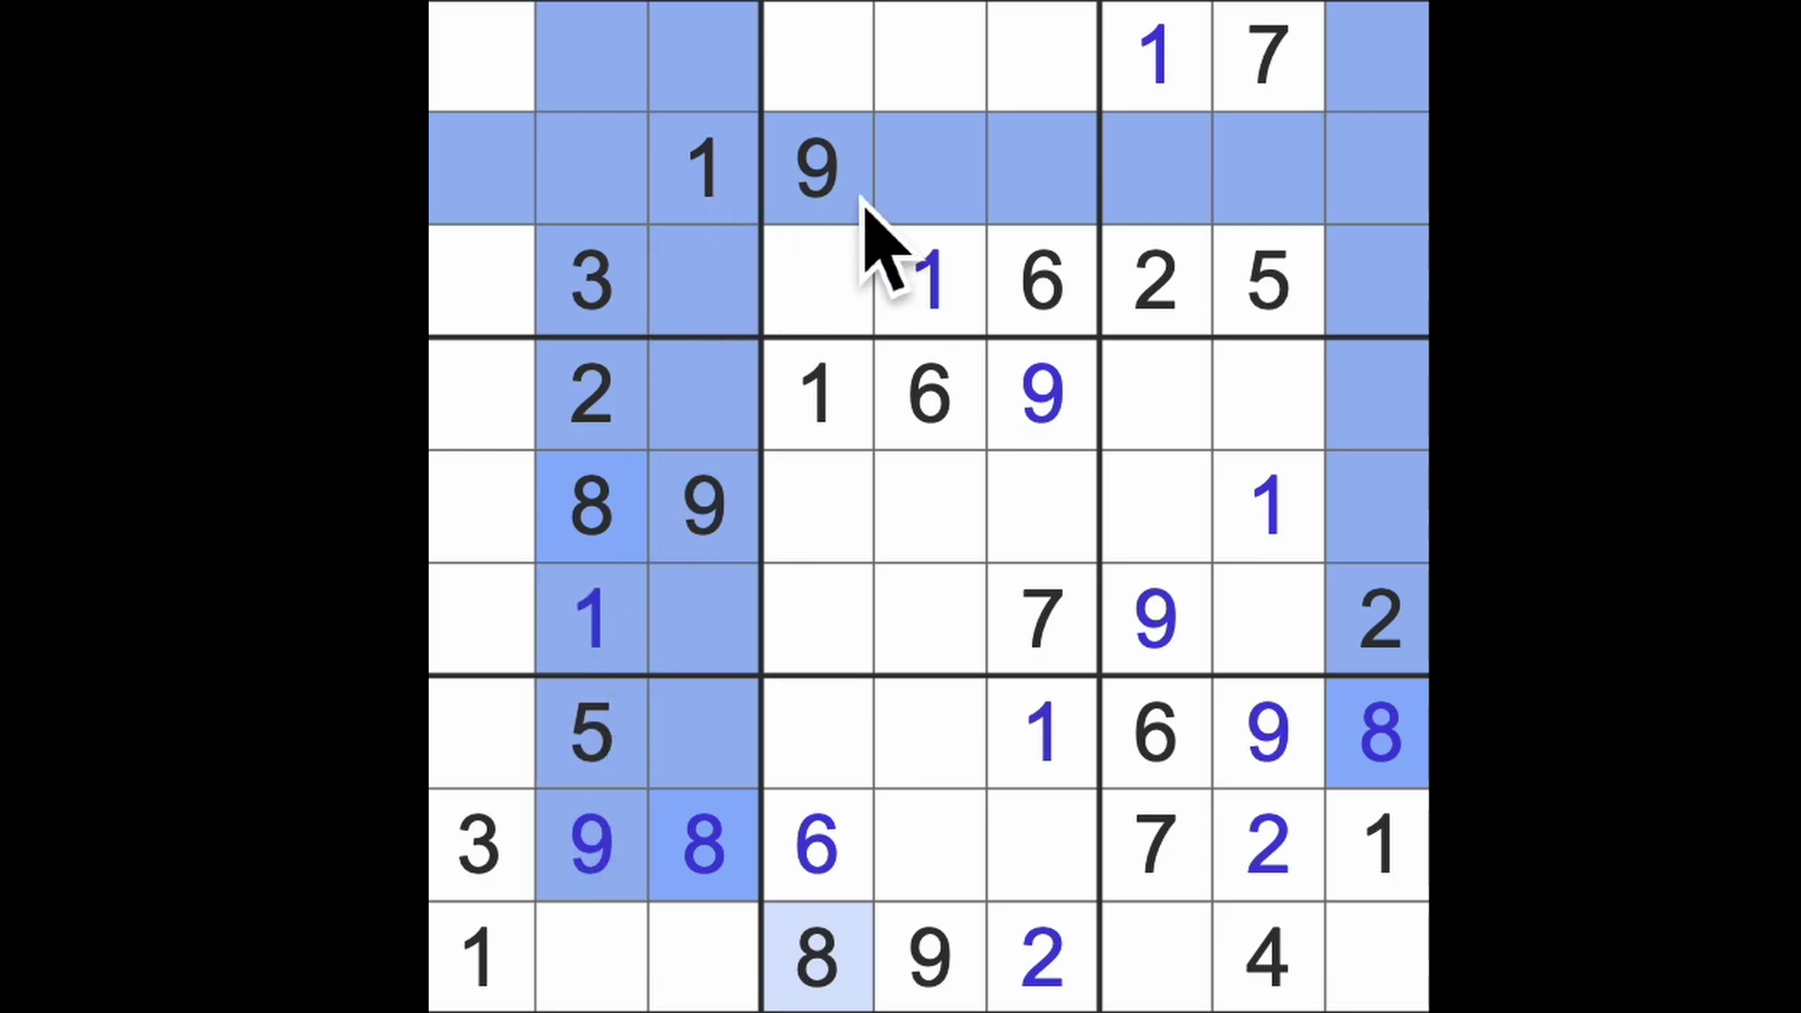
pyautogui.click(482, 282)
pyautogui.keyDown('ctrl'); pyautogui.click(481, 57); pyautogui.keyUp('ctrl')
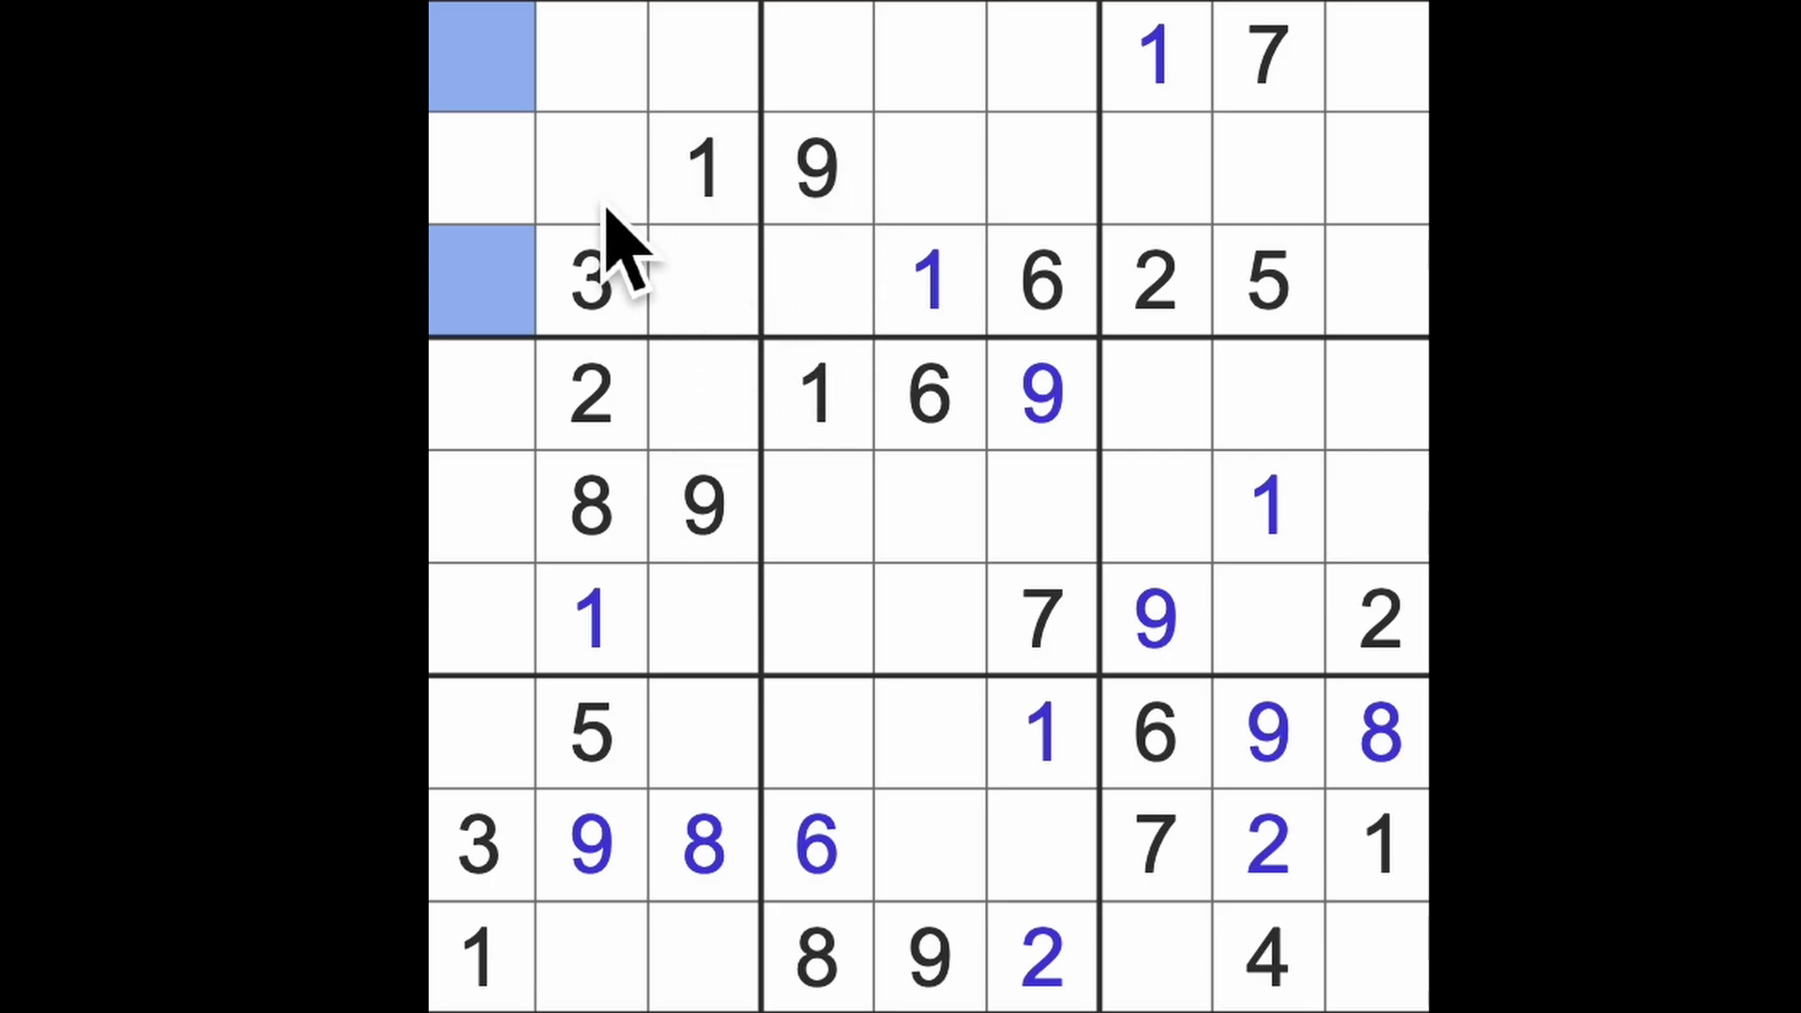
pyautogui.click(522, 225)
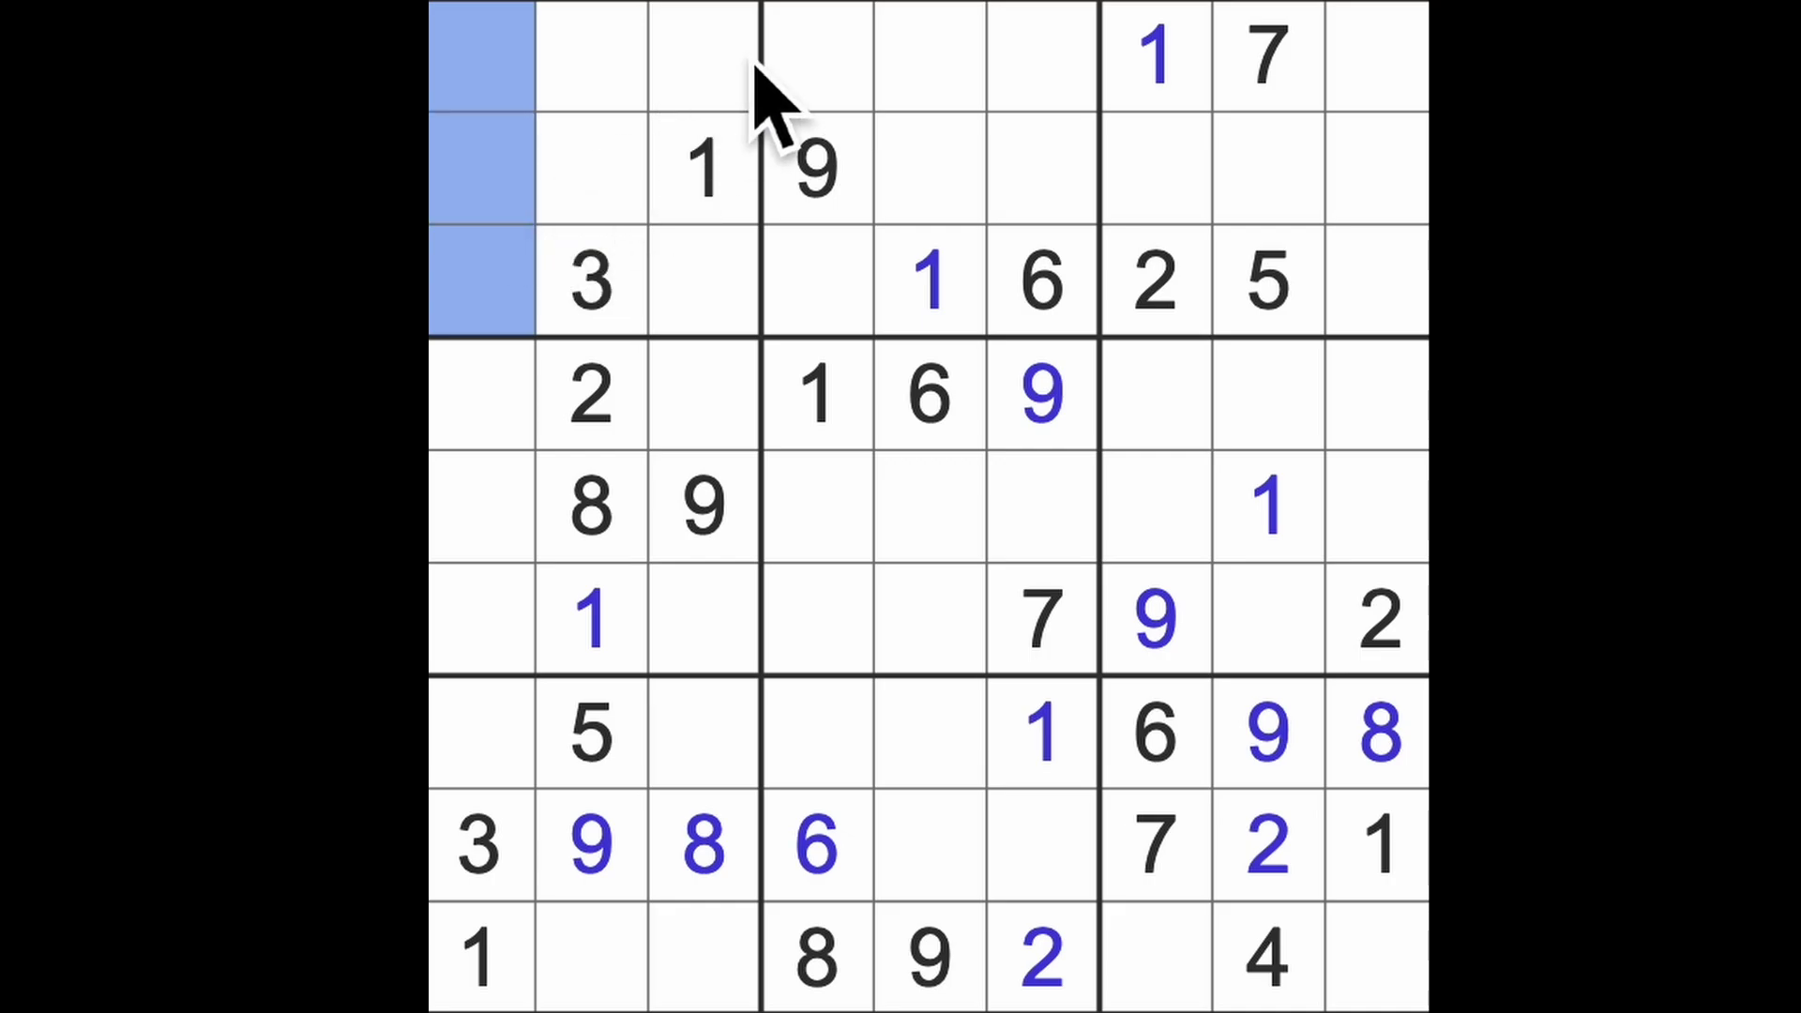
pyautogui.click(527, 231)
pyautogui.click(704, 78)
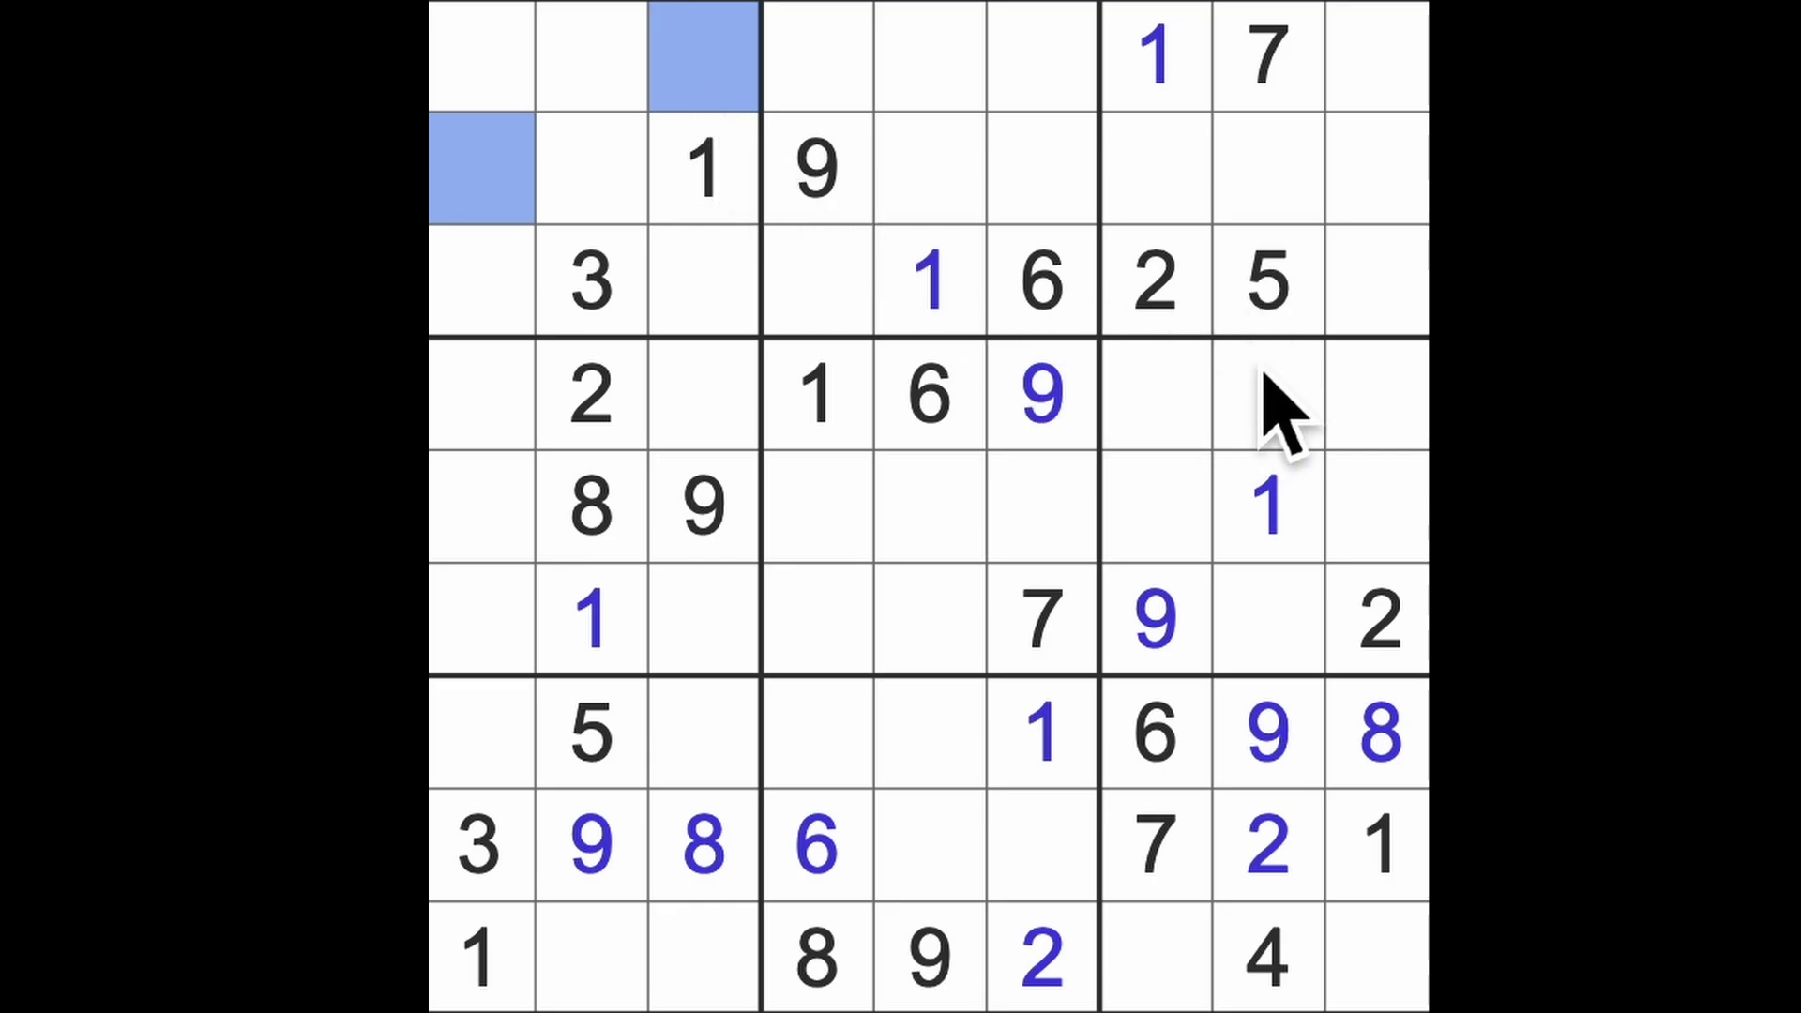
pyautogui.moveTo(1274, 282); pyautogui.dragTo(526, 333)
pyautogui.moveTo(599, 738); pyautogui.dragTo(591, 56)
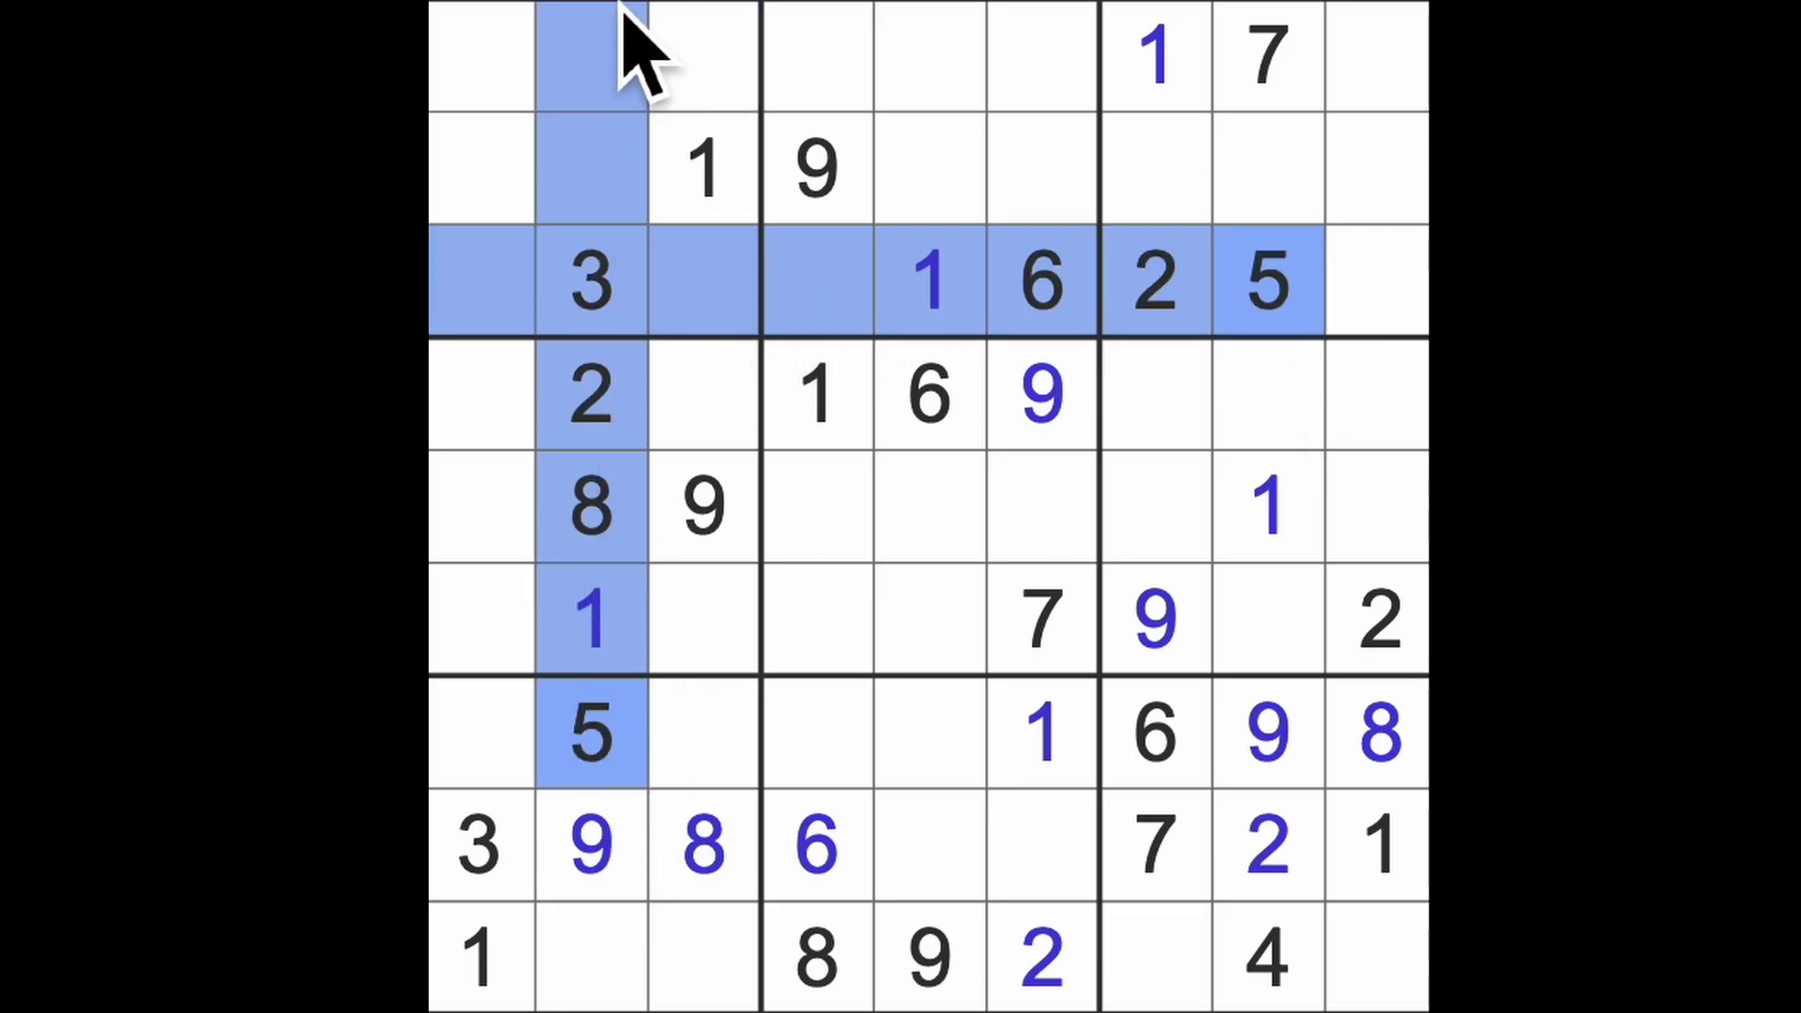
pyautogui.click(486, 183)
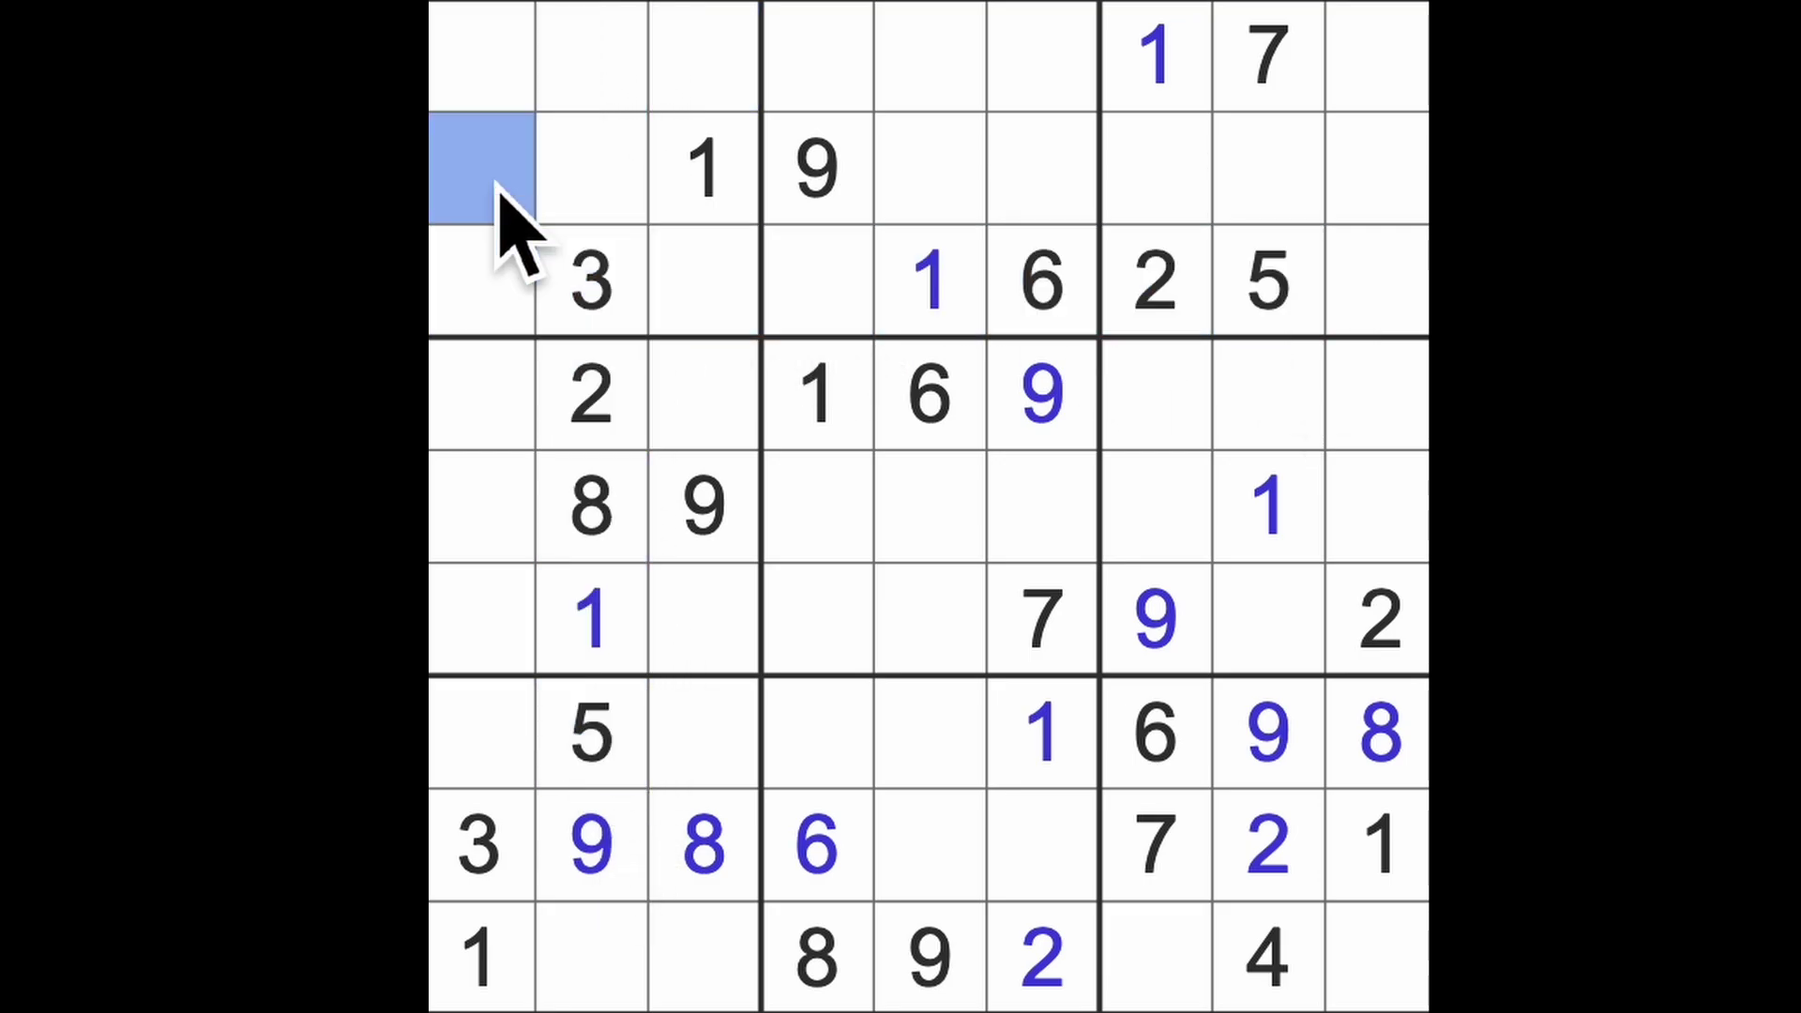
pyautogui.keyDown('ctrl'); pyautogui.click(703, 57); pyautogui.keyUp('ctrl')
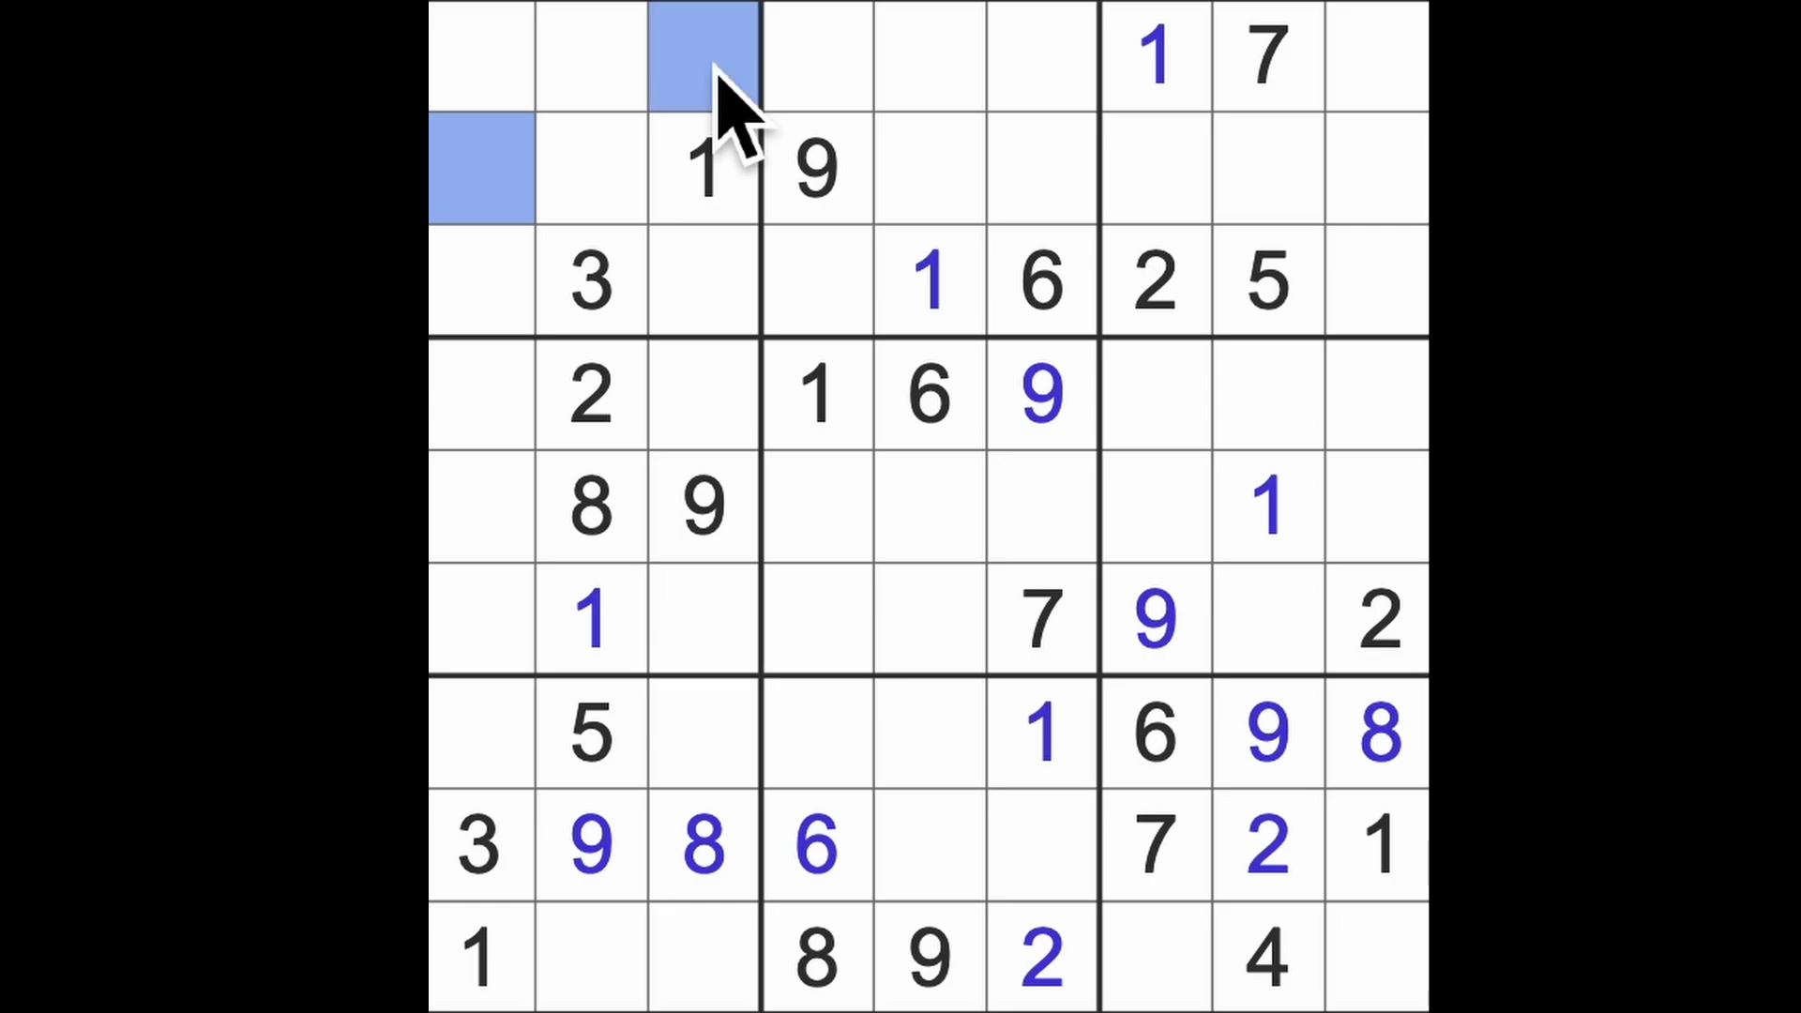
pyautogui.click(485, 57)
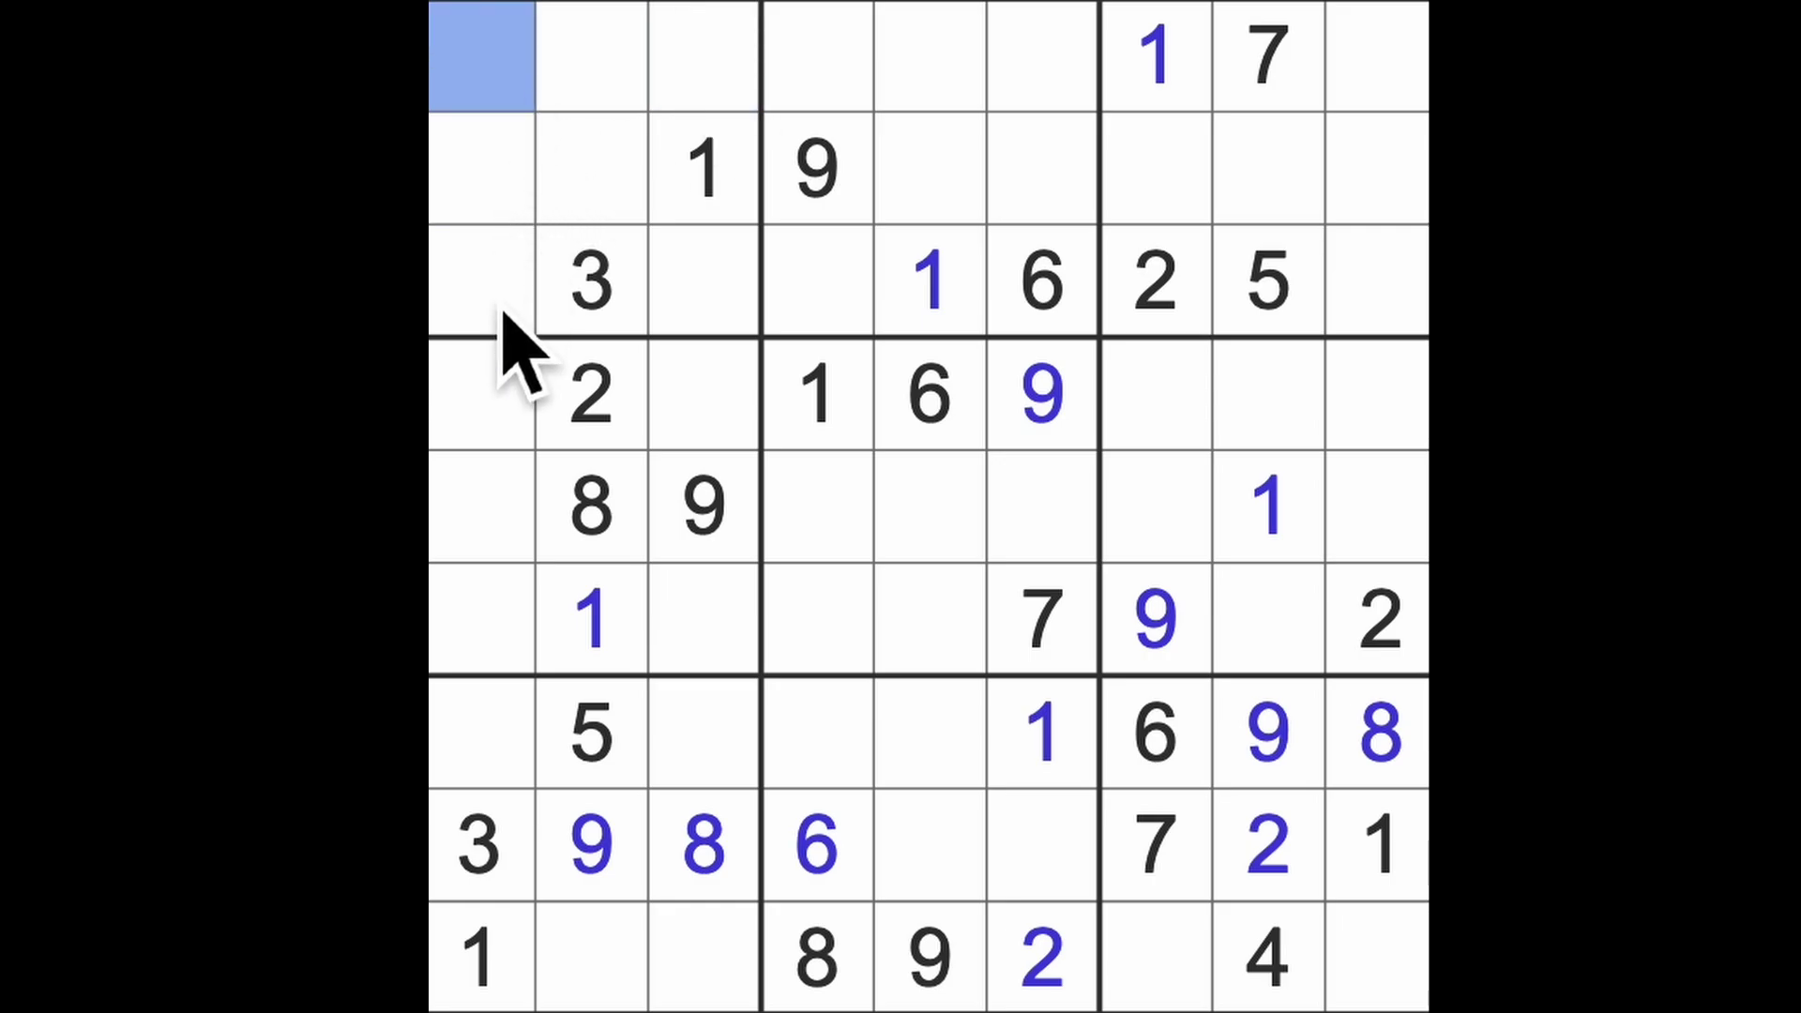
pyautogui.keyDown('ctrl'); pyautogui.click(486, 281); pyautogui.keyUp('ctrl')
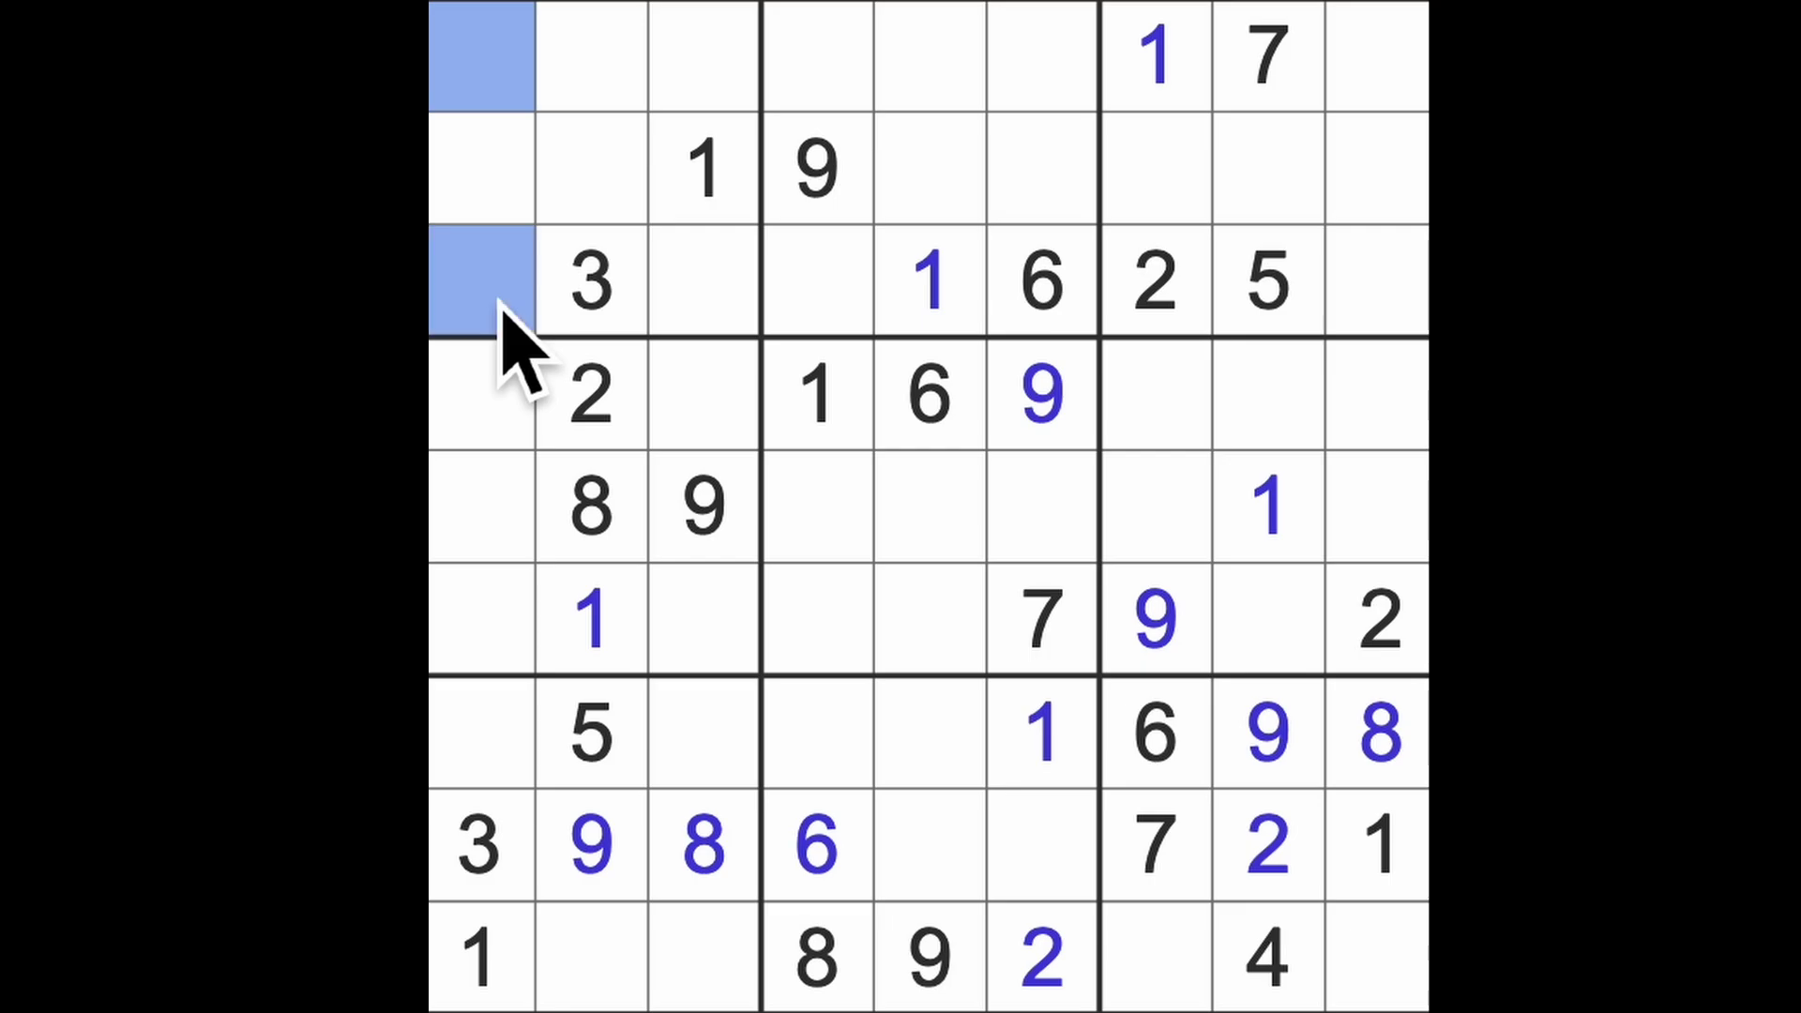
pyautogui.moveTo(598, 56); pyautogui.dragTo(598, 169)
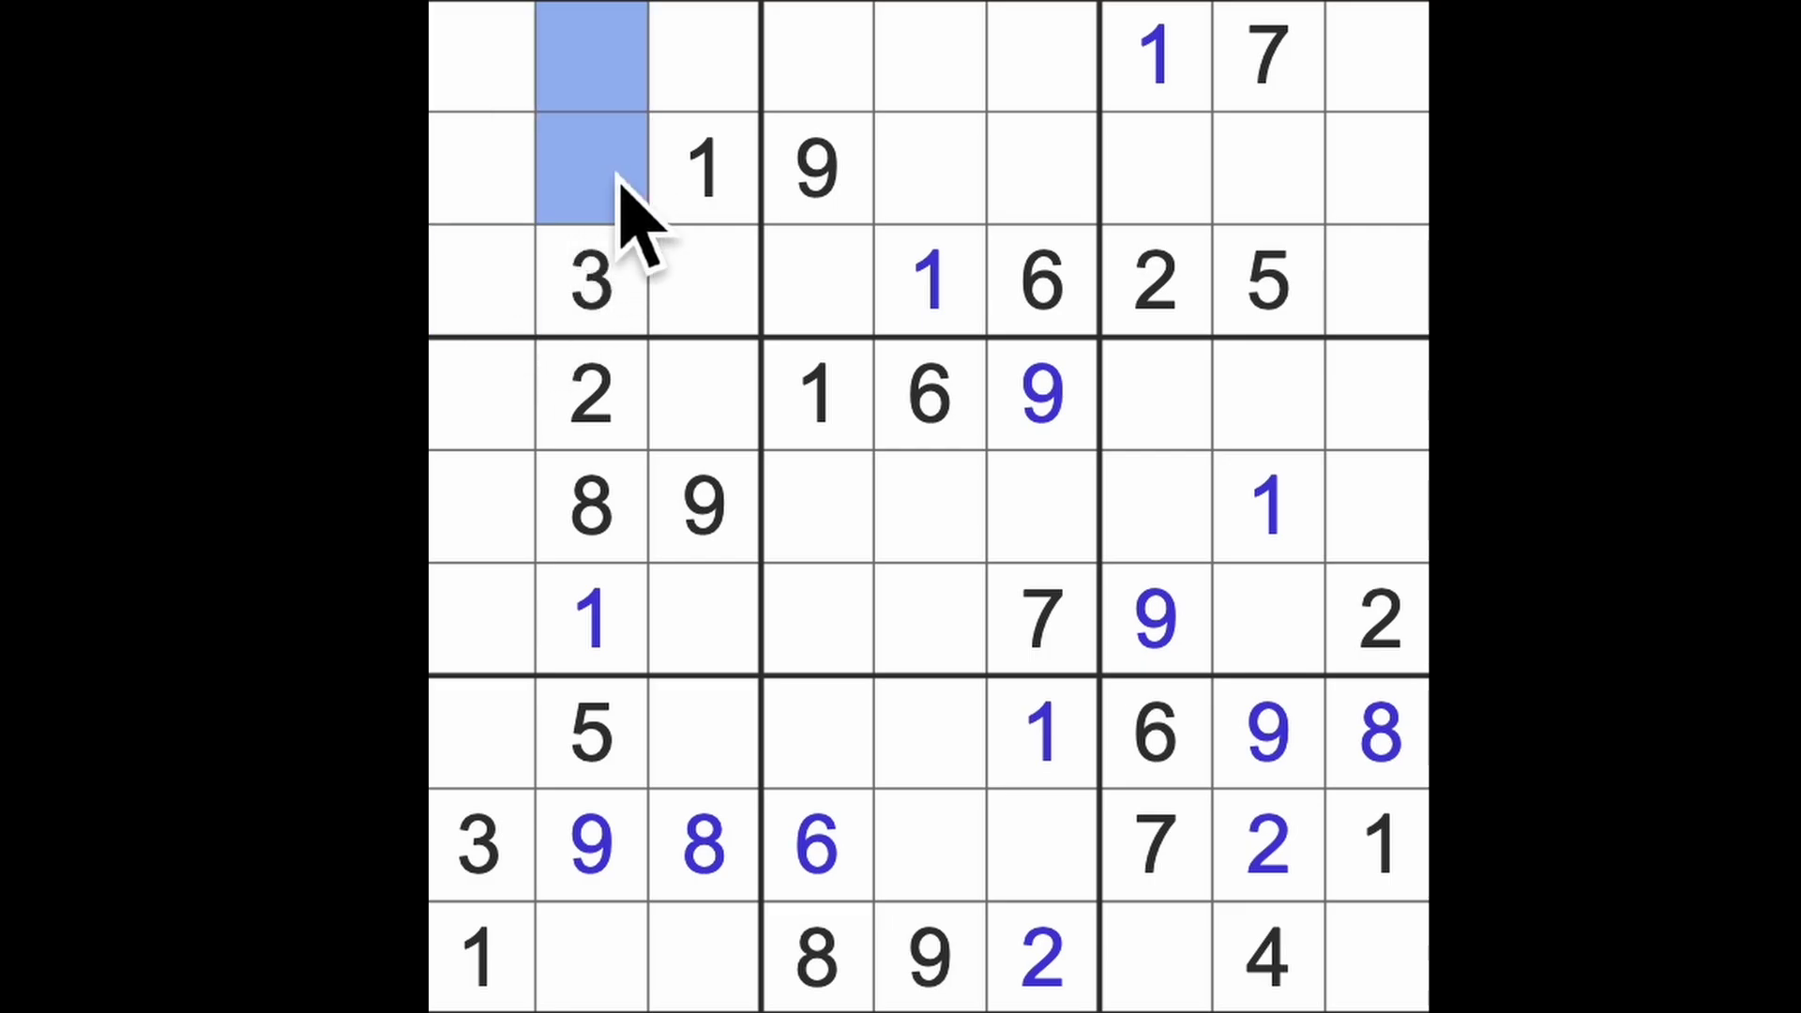
pyautogui.keyDown('ctrl'); pyautogui.click(710, 289); pyautogui.keyUp('ctrl')
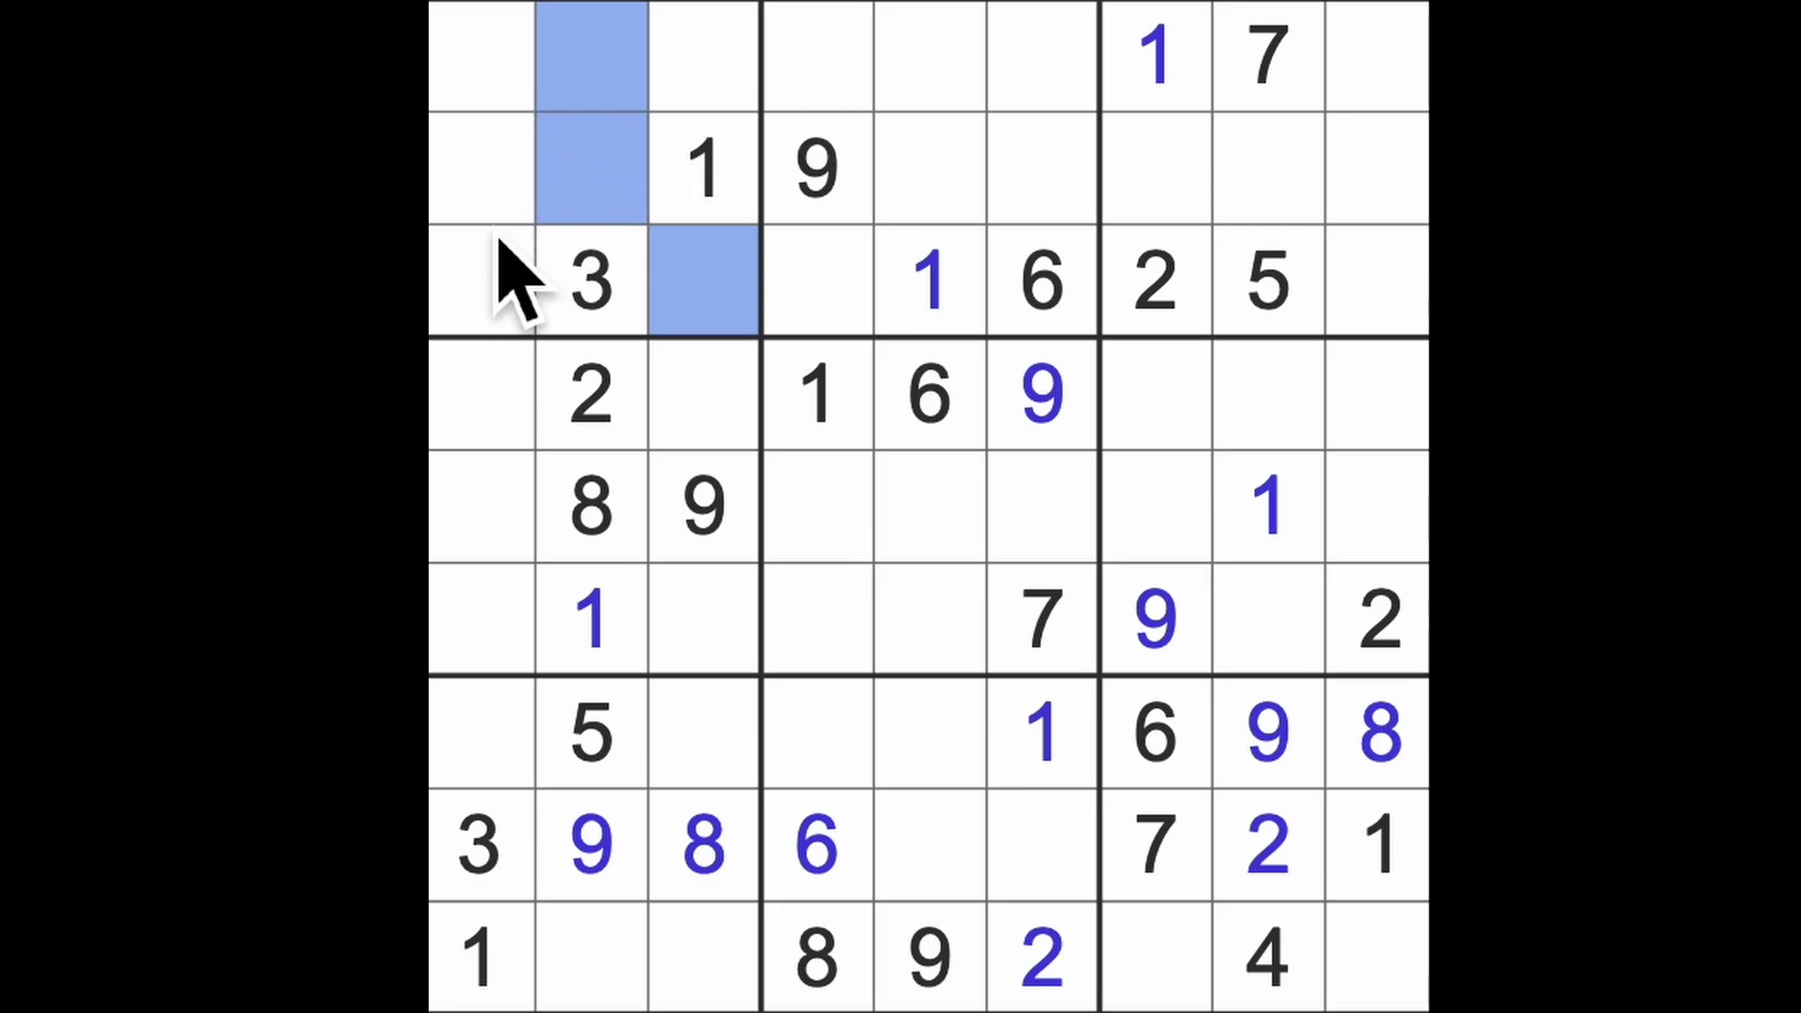
pyautogui.click(1042, 282)
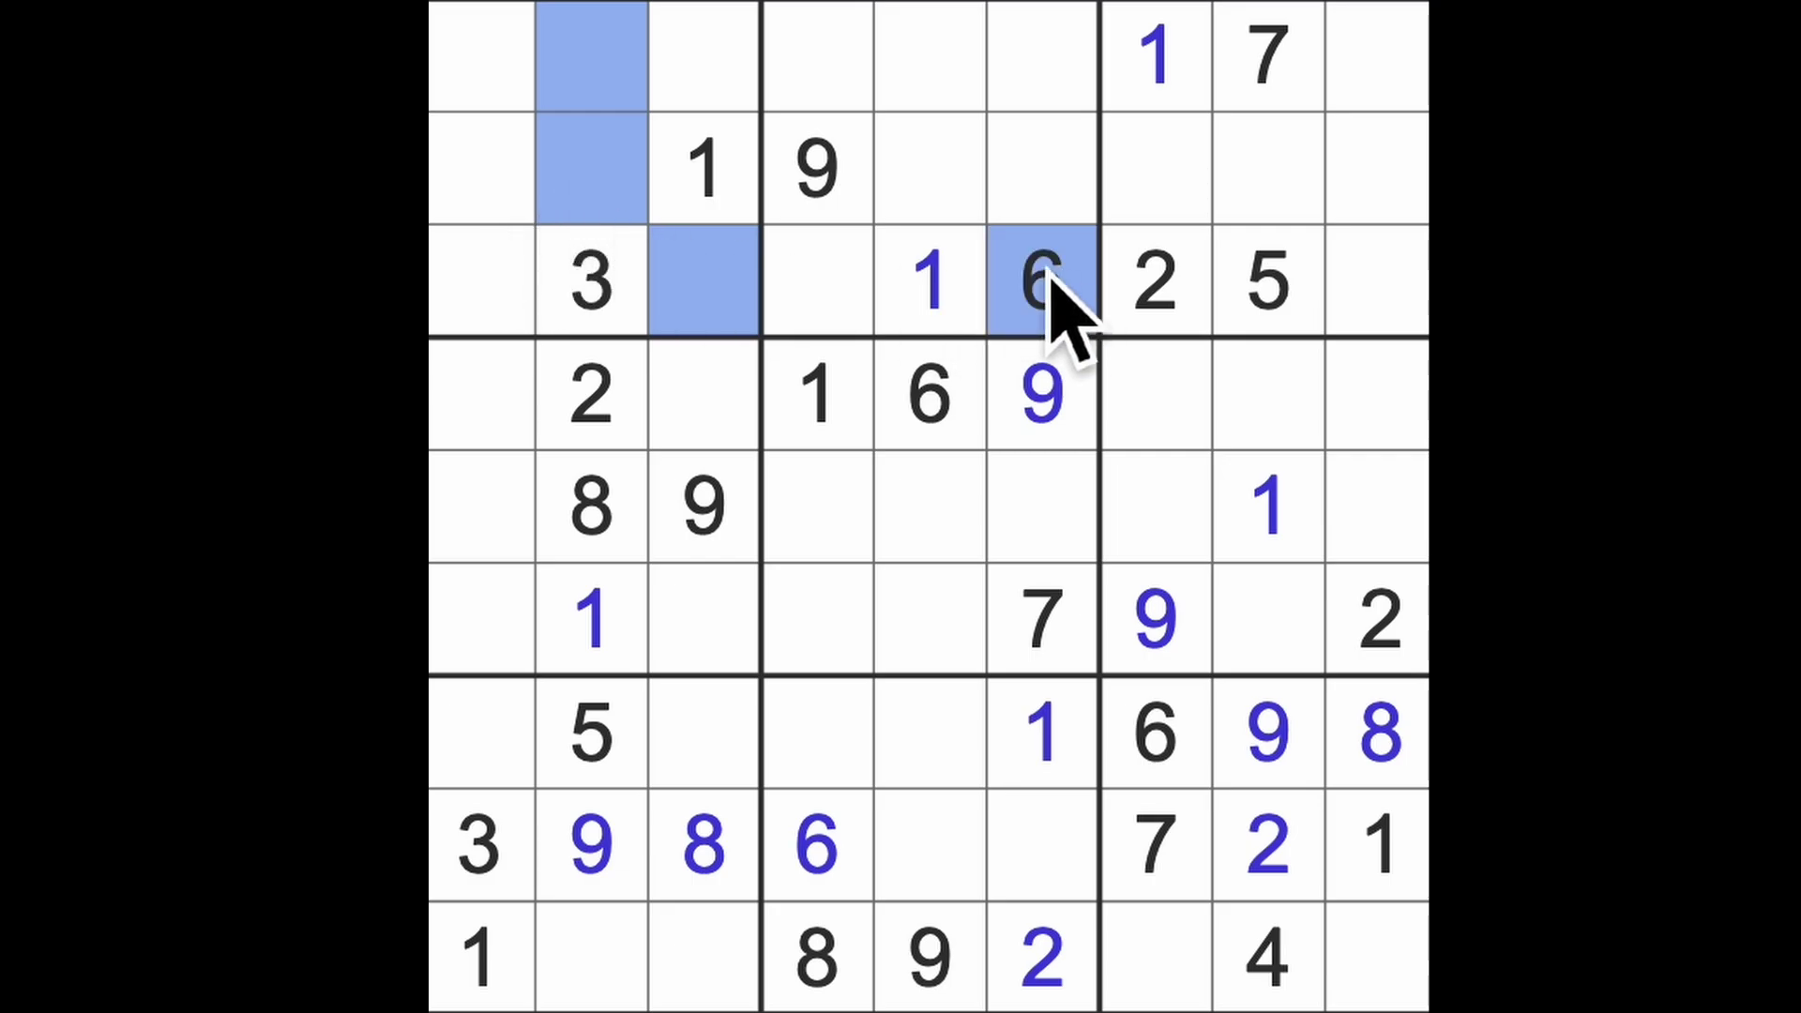
pyautogui.click(745, 302)
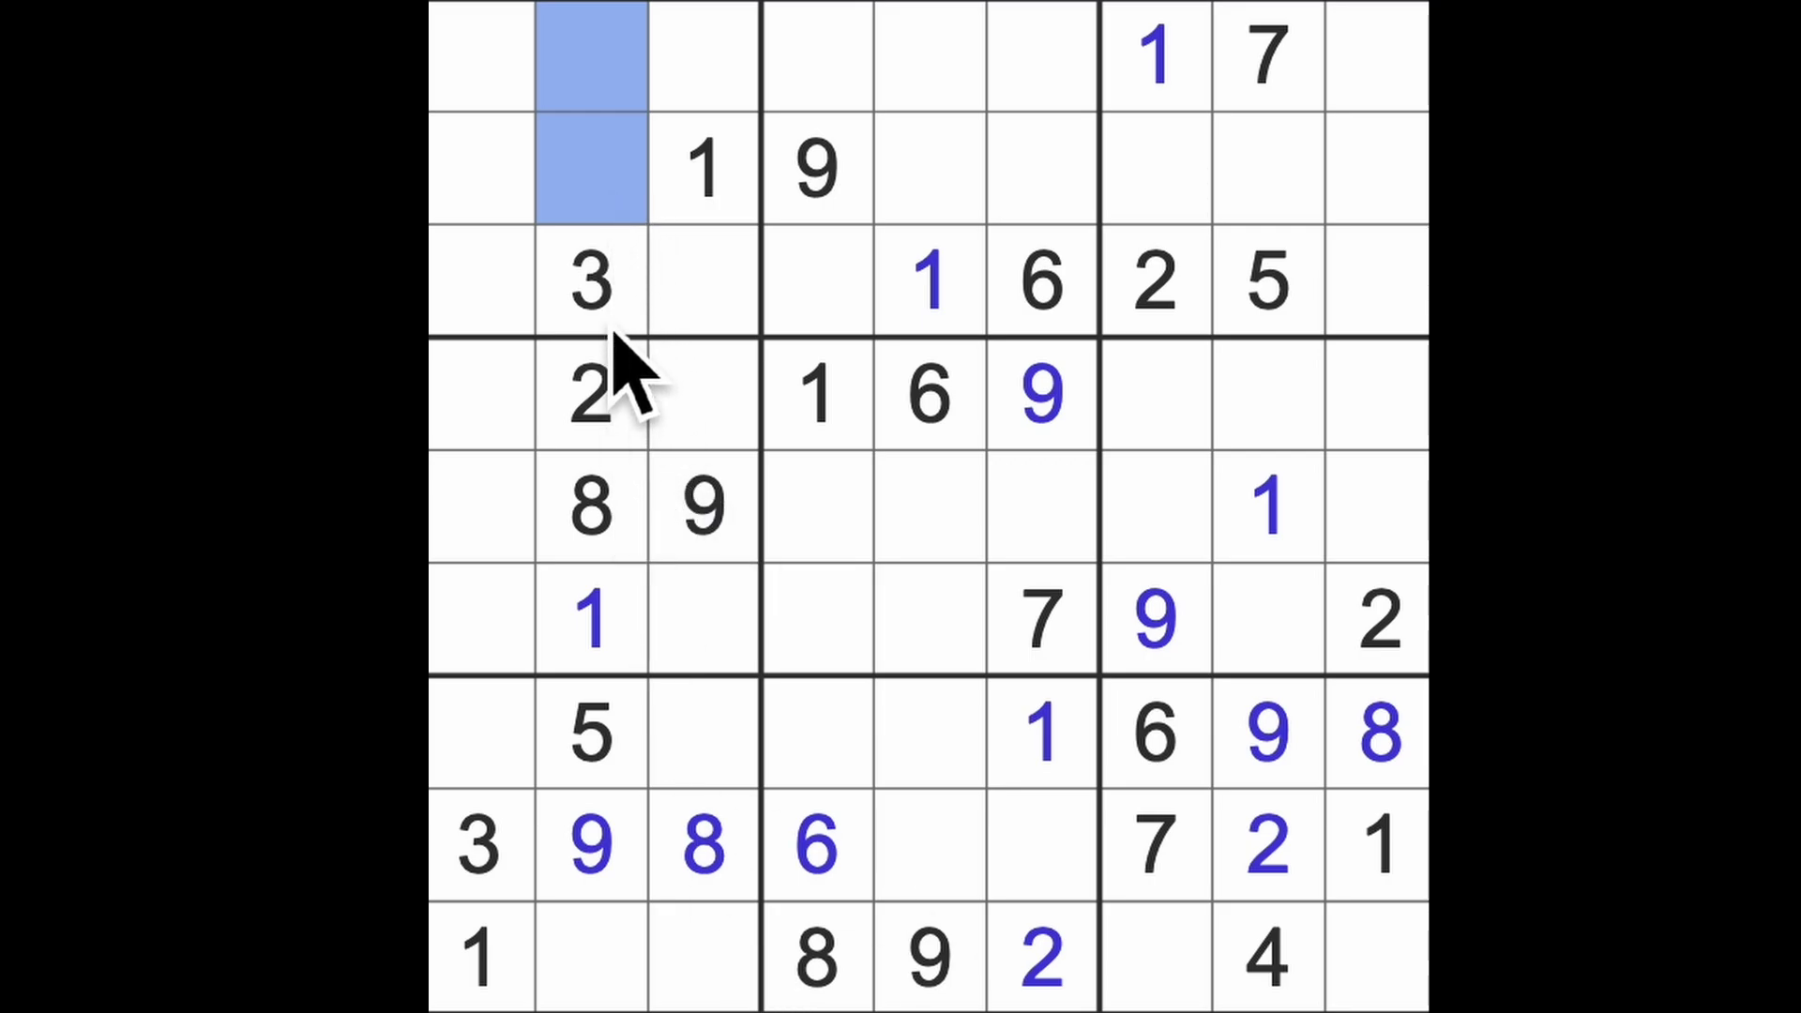
# Enter the 6 and 7 in the bottom-row cells of columns 2 and 3
pyautogui.moveTo(605, 281); pyautogui.dragTo(605, 957)
pyautogui.click(705, 957)
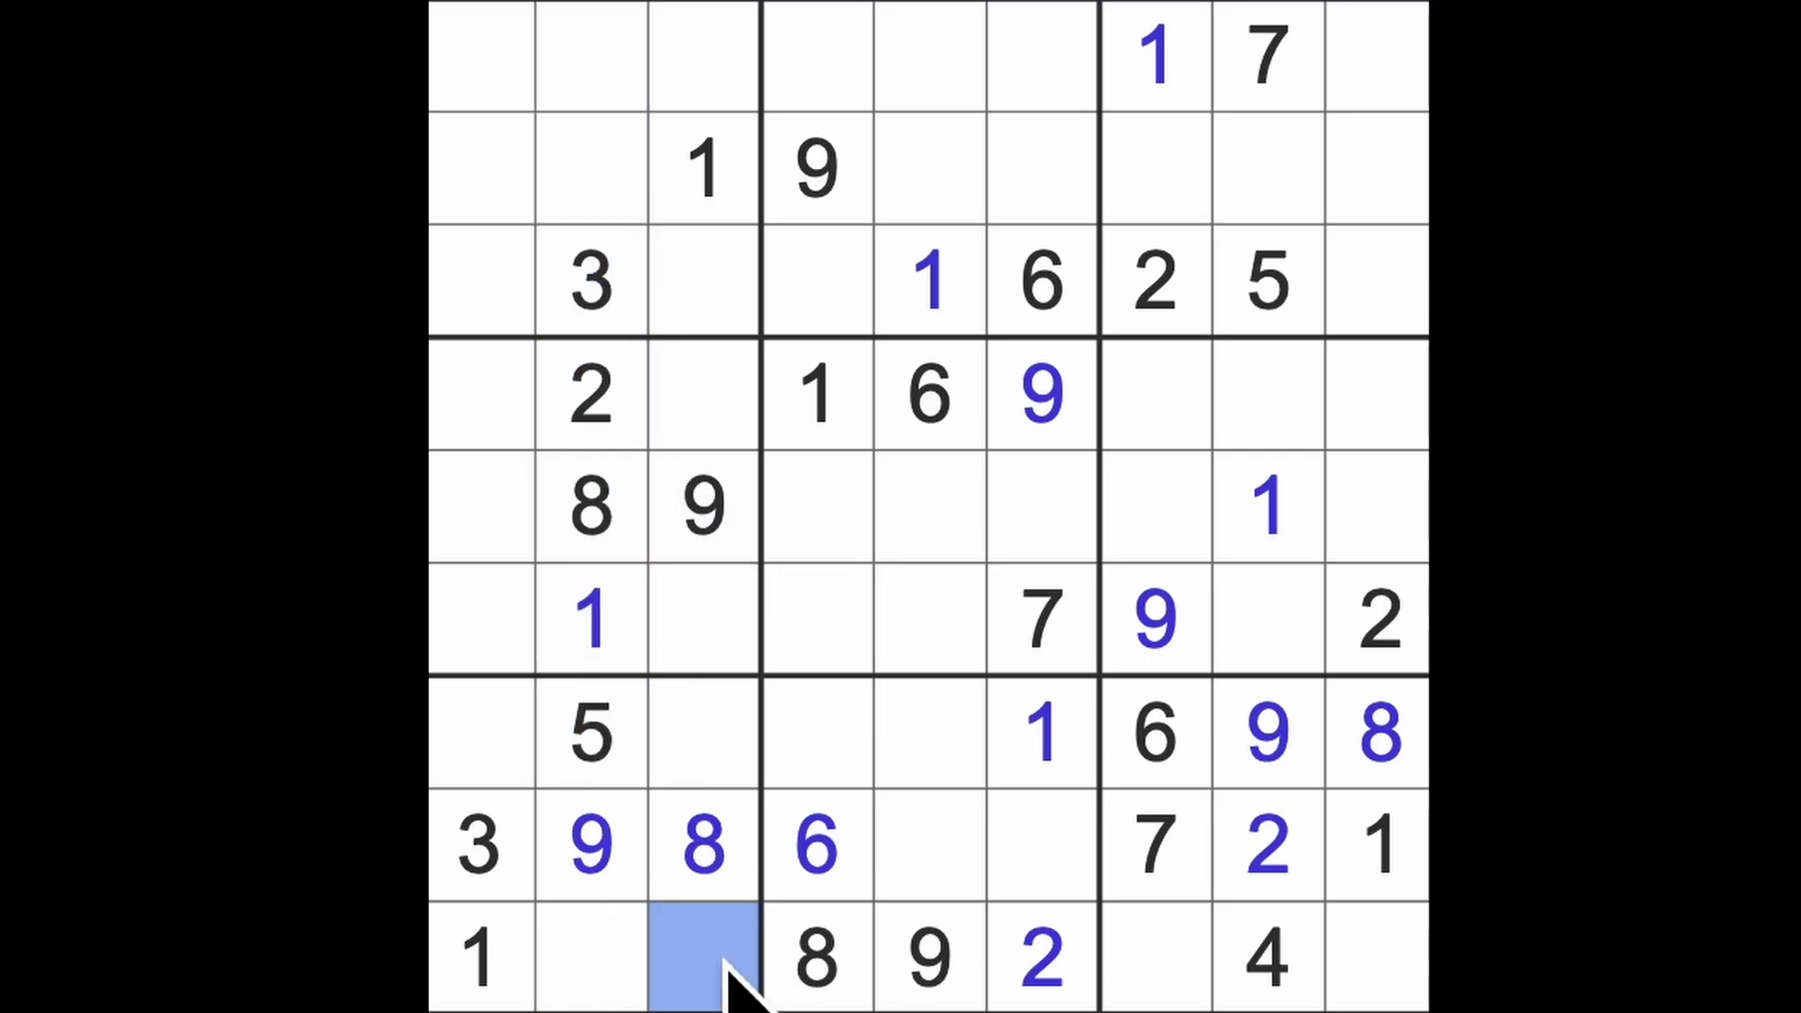
pyautogui.write('6')
pyautogui.click(591, 957)
pyautogui.write('7')
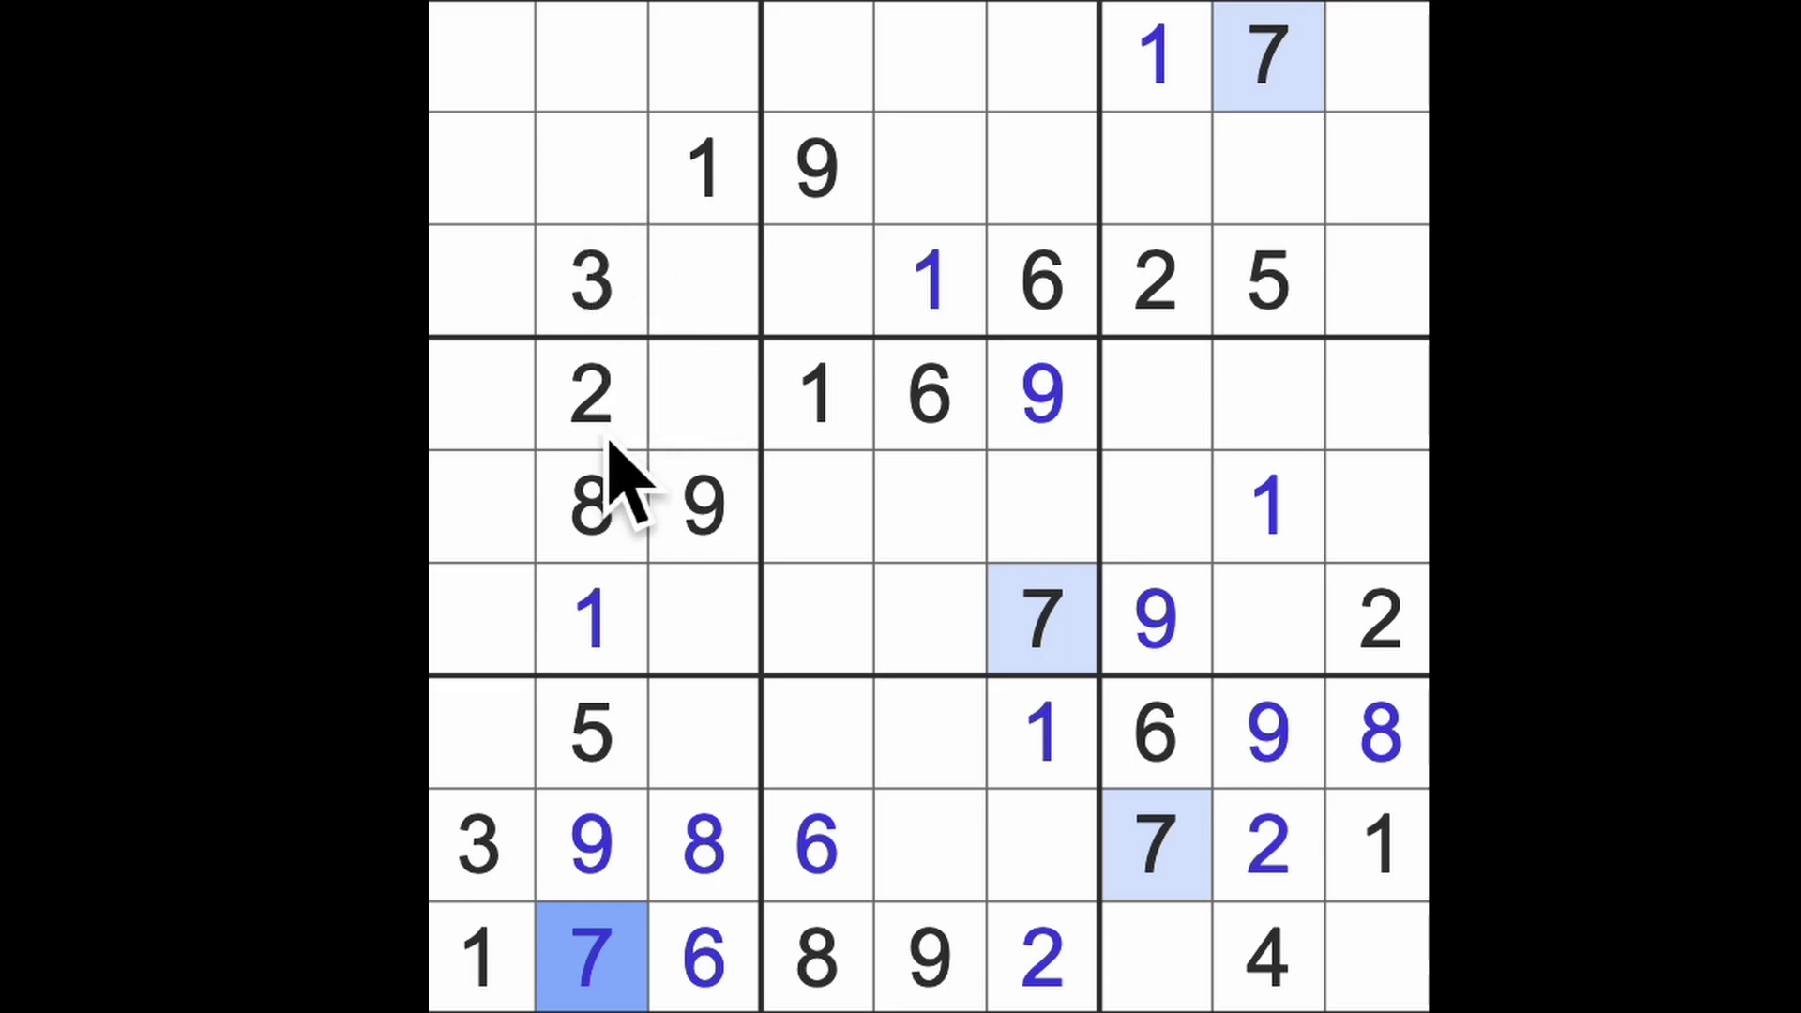
# Trace column 2 and the top-left box, then place a 7 at row 3, column 3
pyautogui.moveTo(591, 957); pyautogui.dragTo(627, 22)
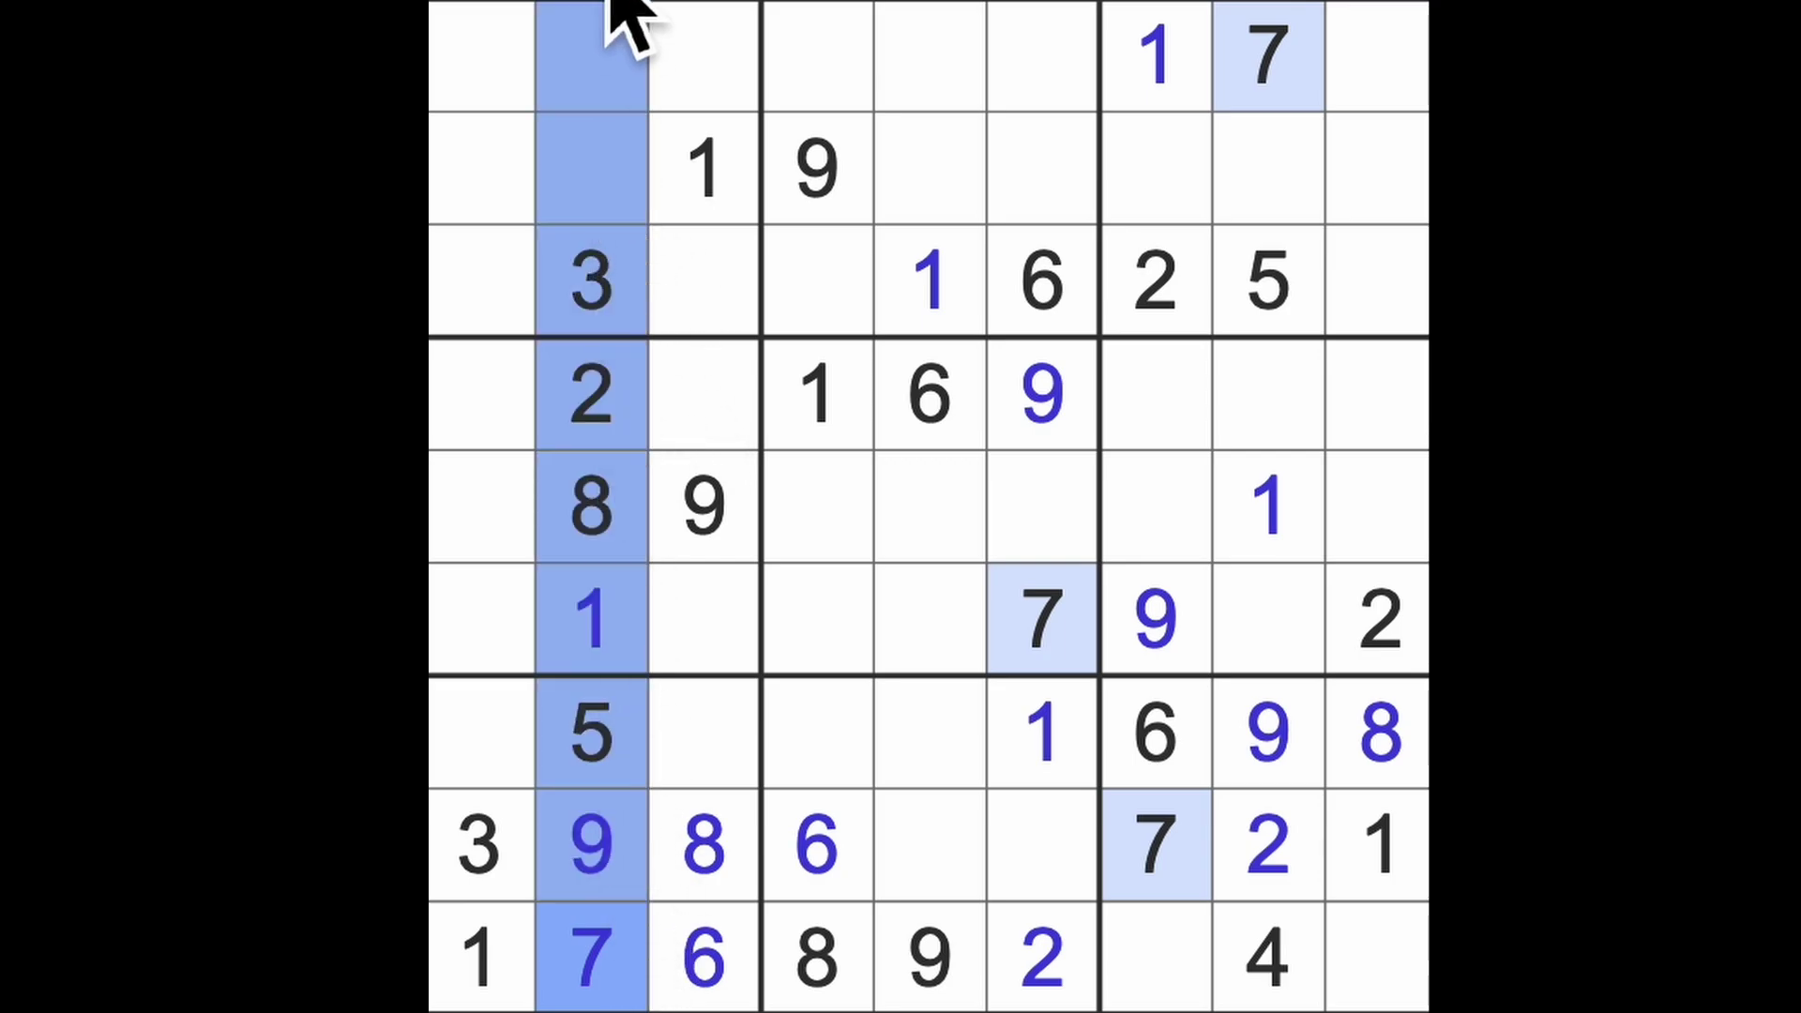
pyautogui.keyDown('ctrl'); pyautogui.click(482, 167); pyautogui.keyUp('ctrl')
pyautogui.keyDown('ctrl'); pyautogui.click(703, 58); pyautogui.keyUp('ctrl')
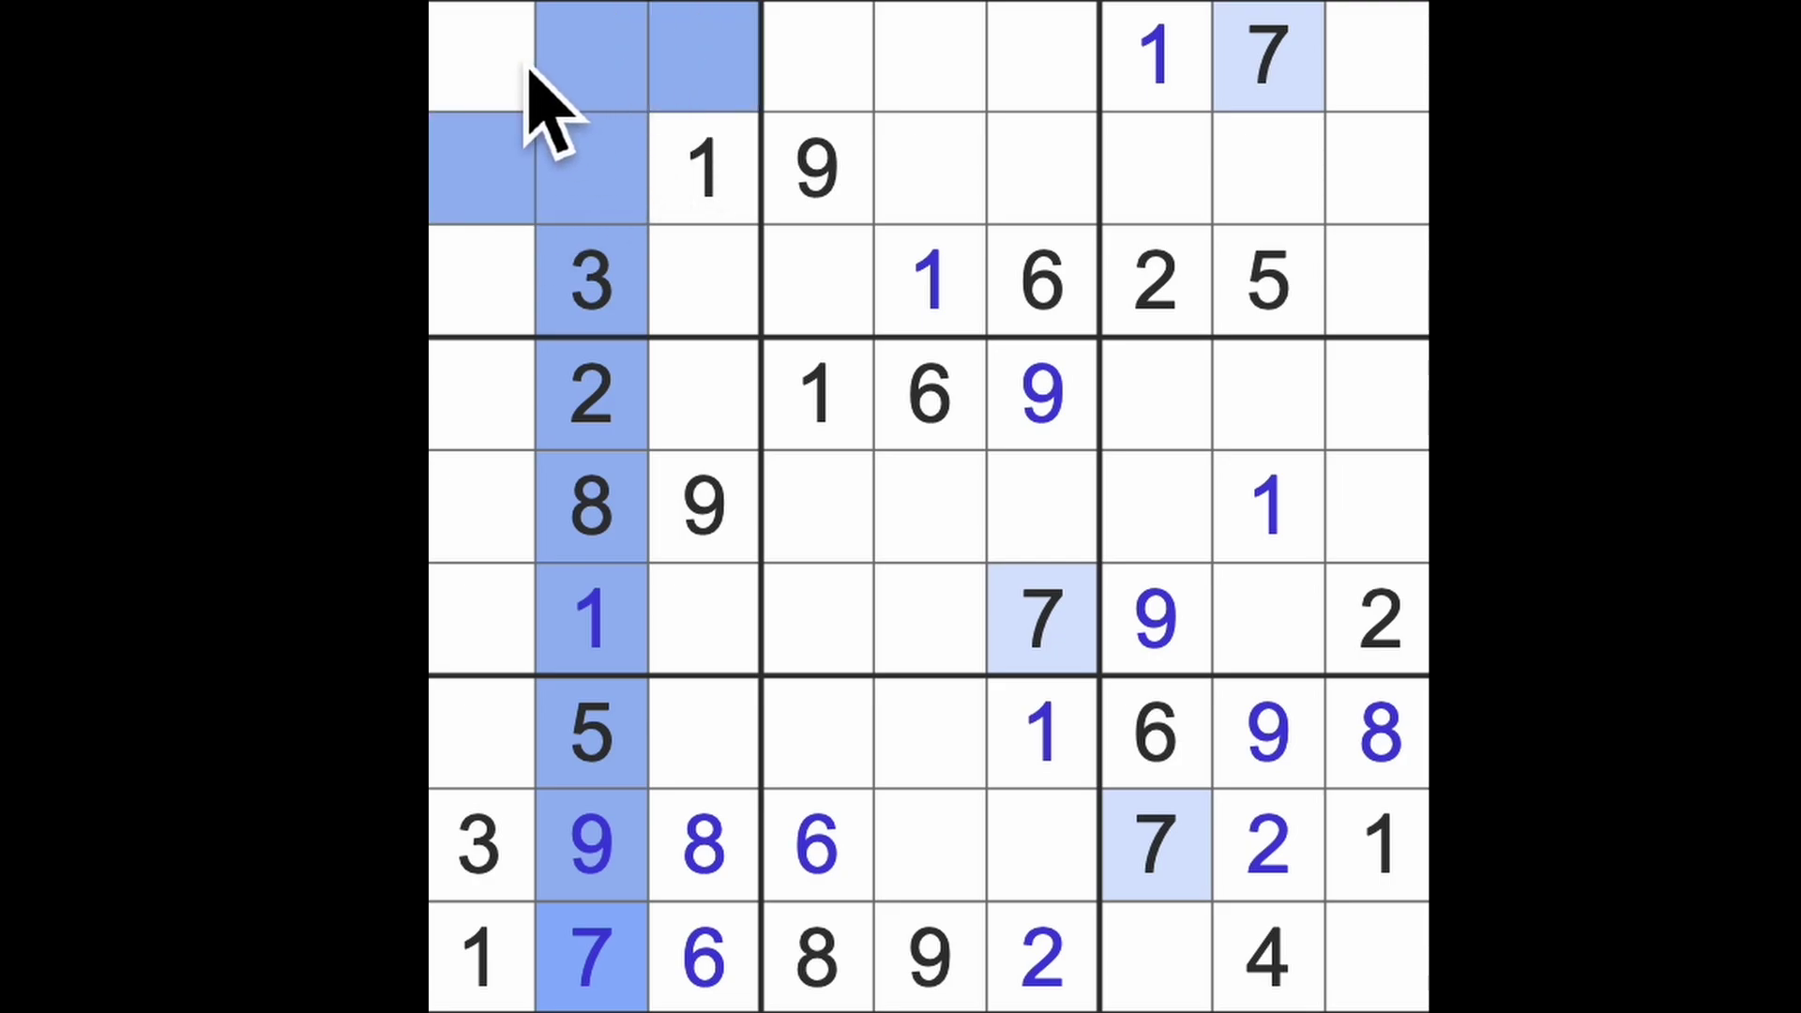
pyautogui.keyDown('ctrl'); pyautogui.click(482, 57); pyautogui.keyUp('ctrl')
pyautogui.keyDown('ctrl'); pyautogui.click(482, 282); pyautogui.keyUp('ctrl')
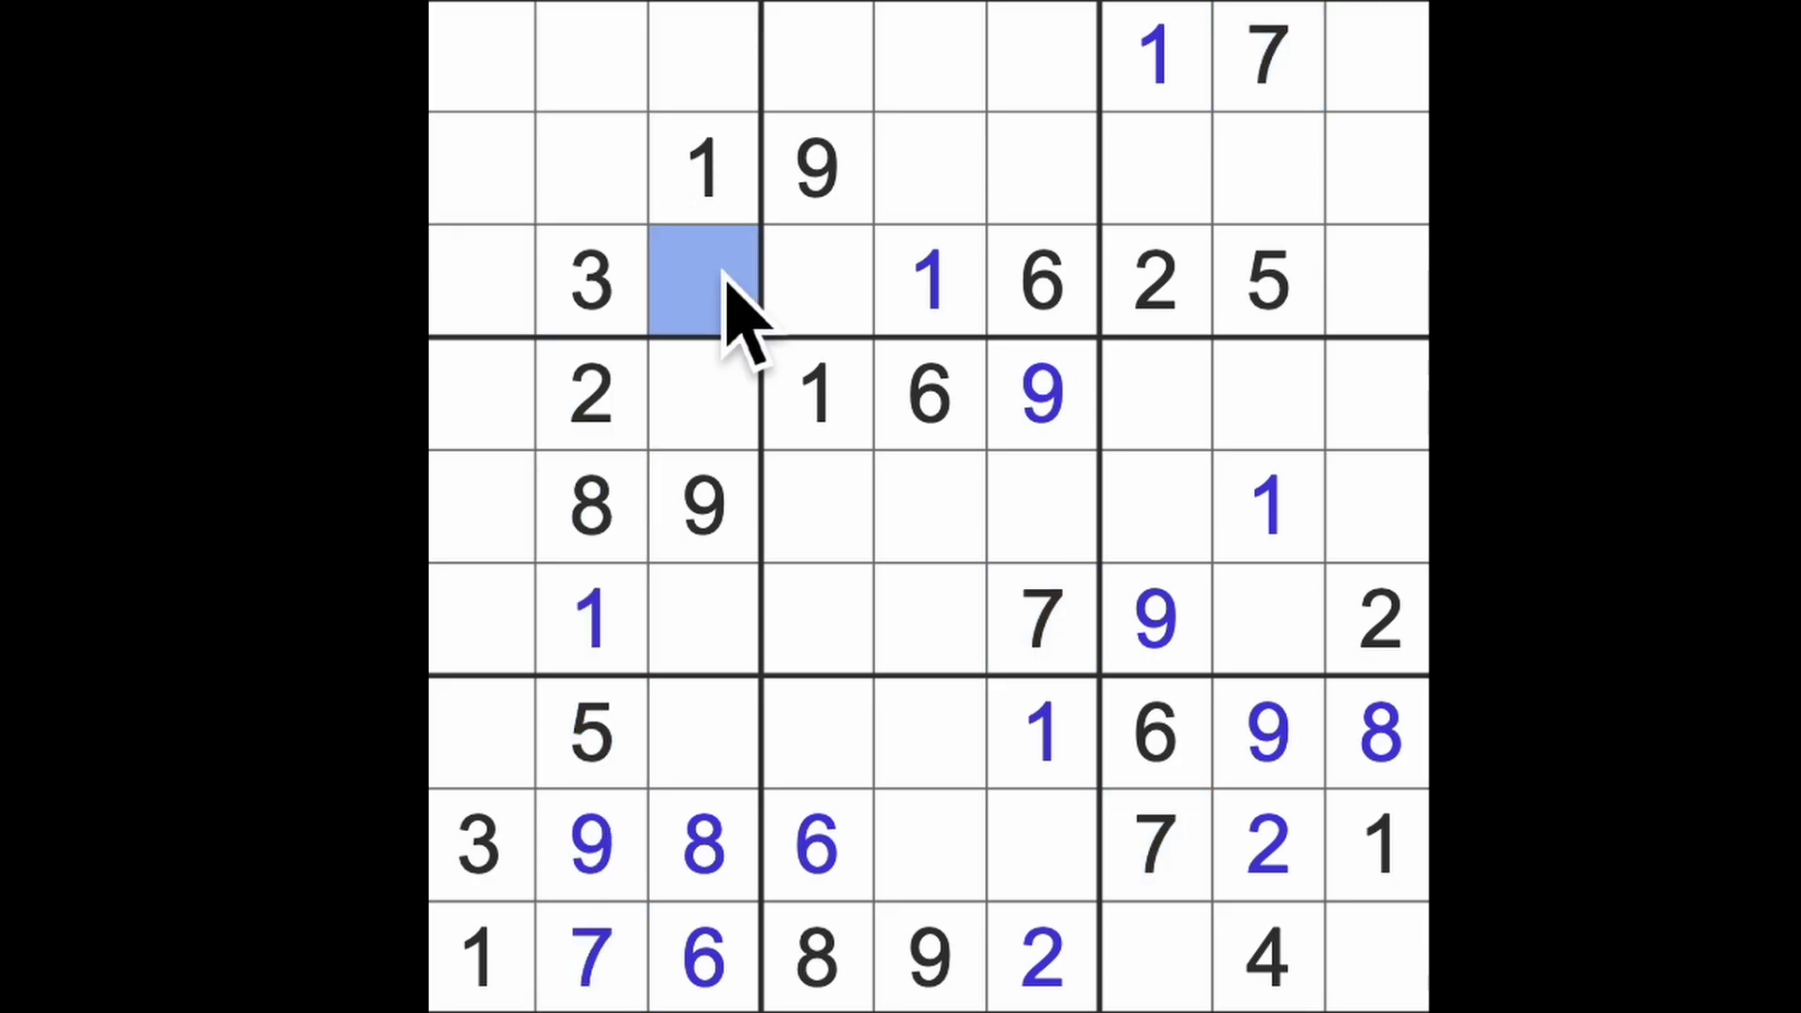
pyautogui.press('7')
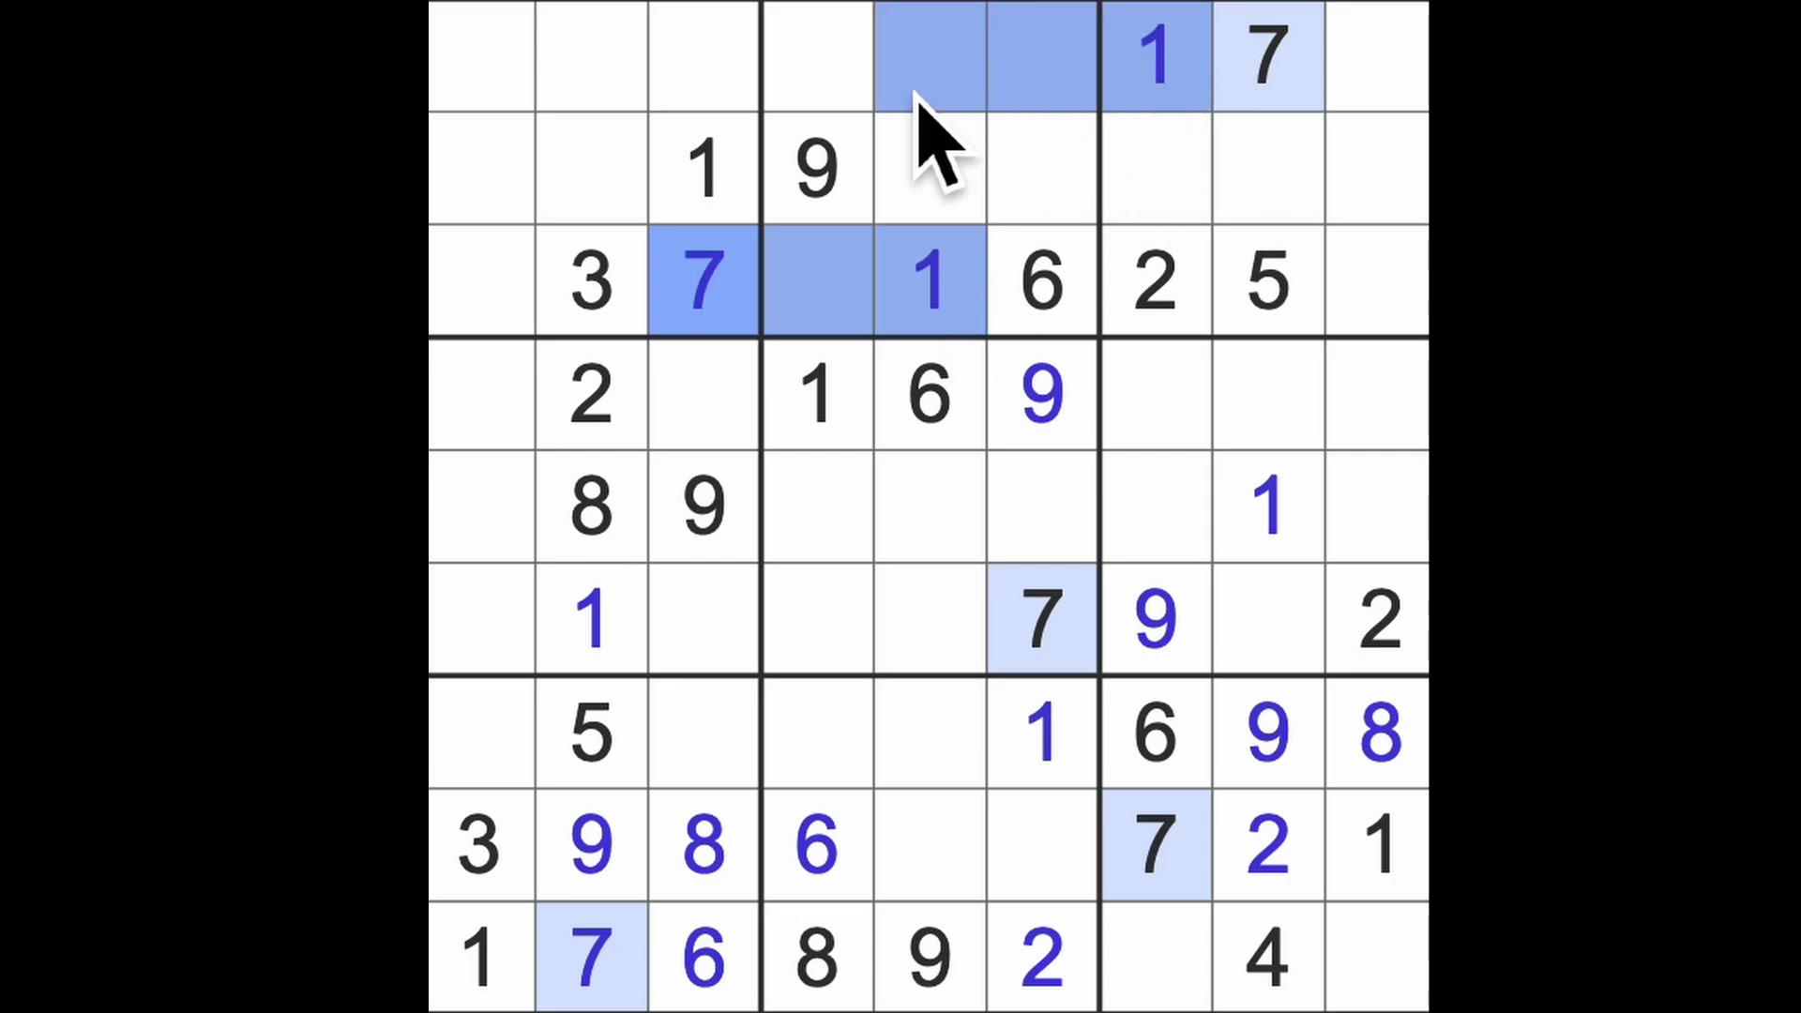
# Enter 7s at row 2 column 5 and row 7 column 4, and a 3 at row 7, column 5
pyautogui.click(821, 57)
pyautogui.moveTo(1041, 620); pyautogui.dragTo(1042, 169)
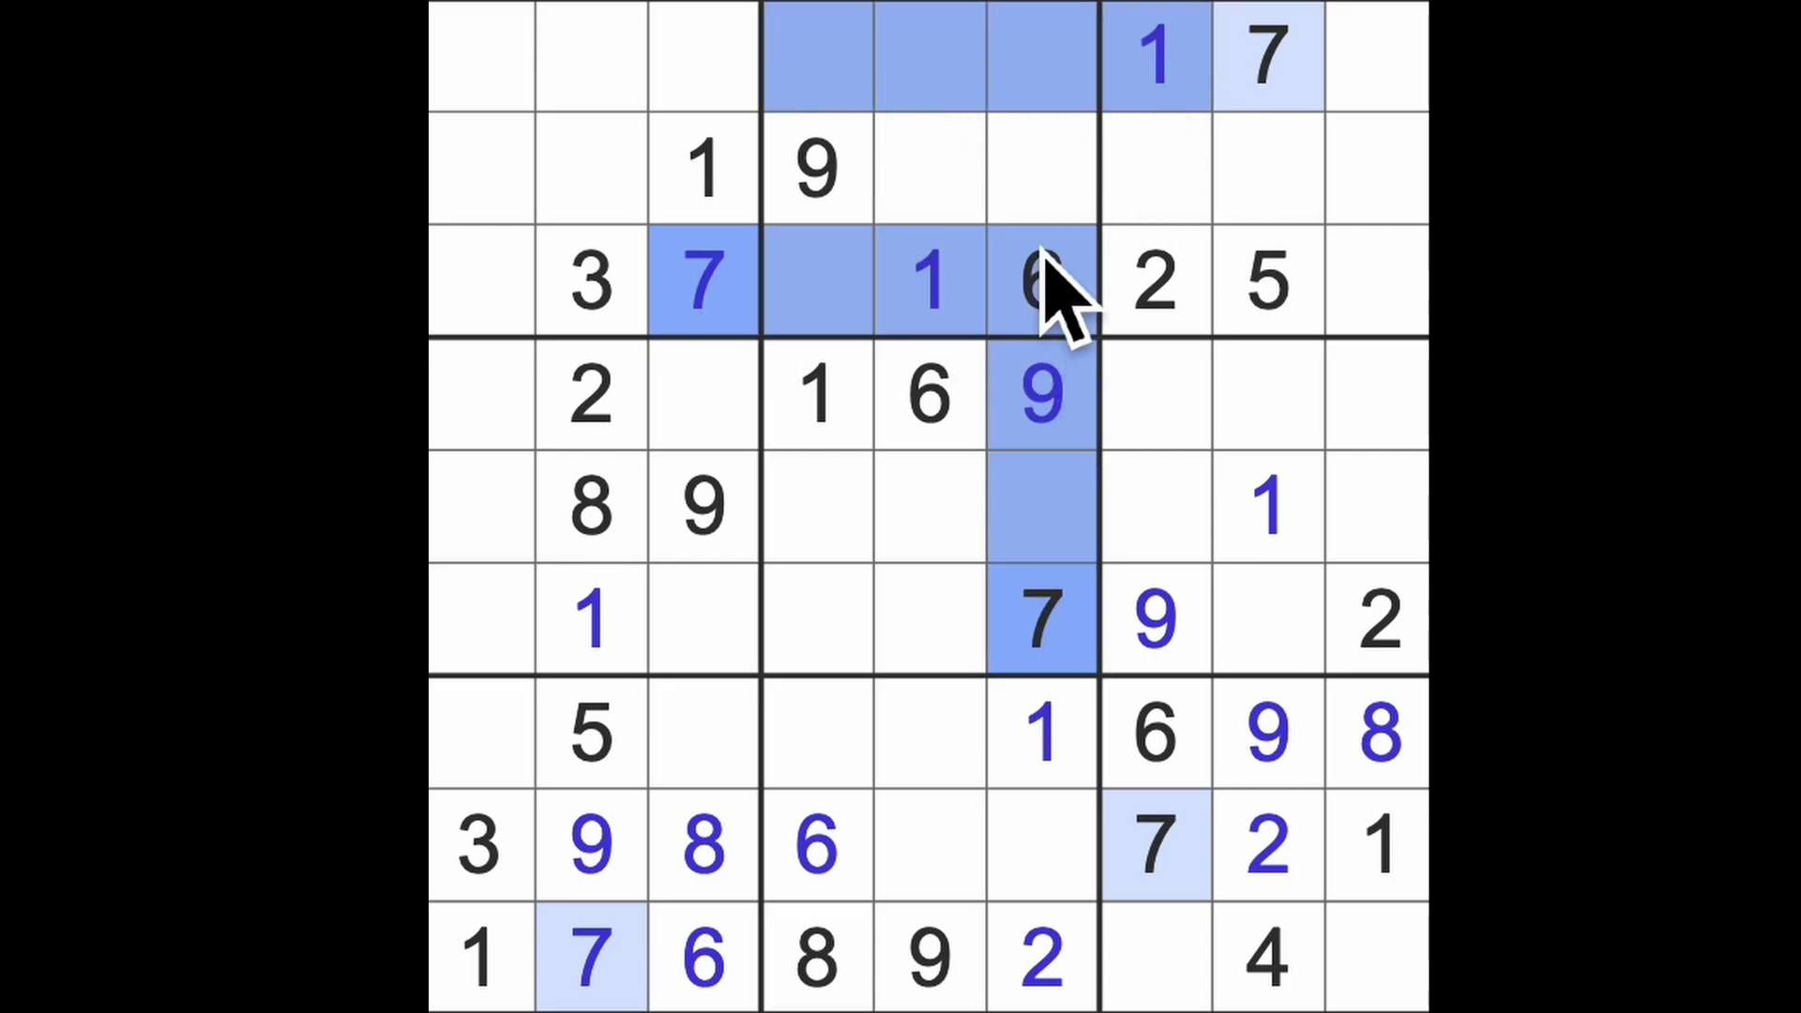
pyautogui.click(971, 177)
pyautogui.write('7')
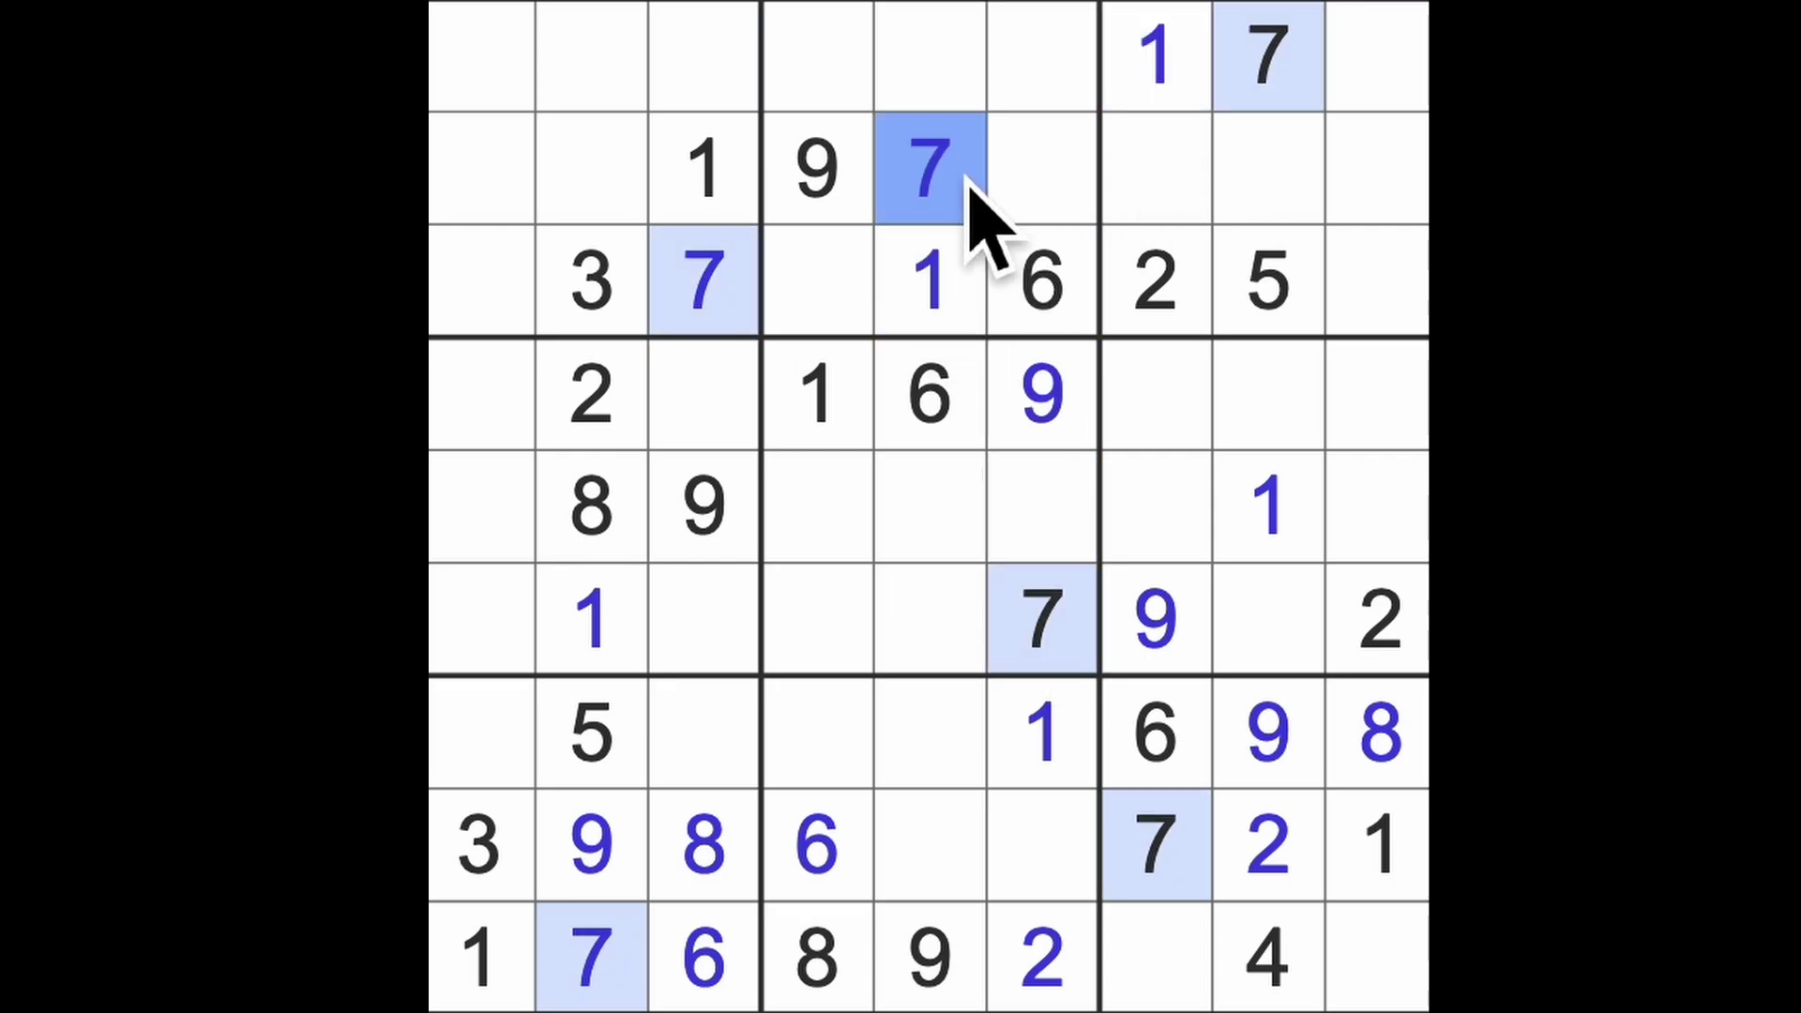
pyautogui.moveTo(929, 170); pyautogui.dragTo(972, 929)
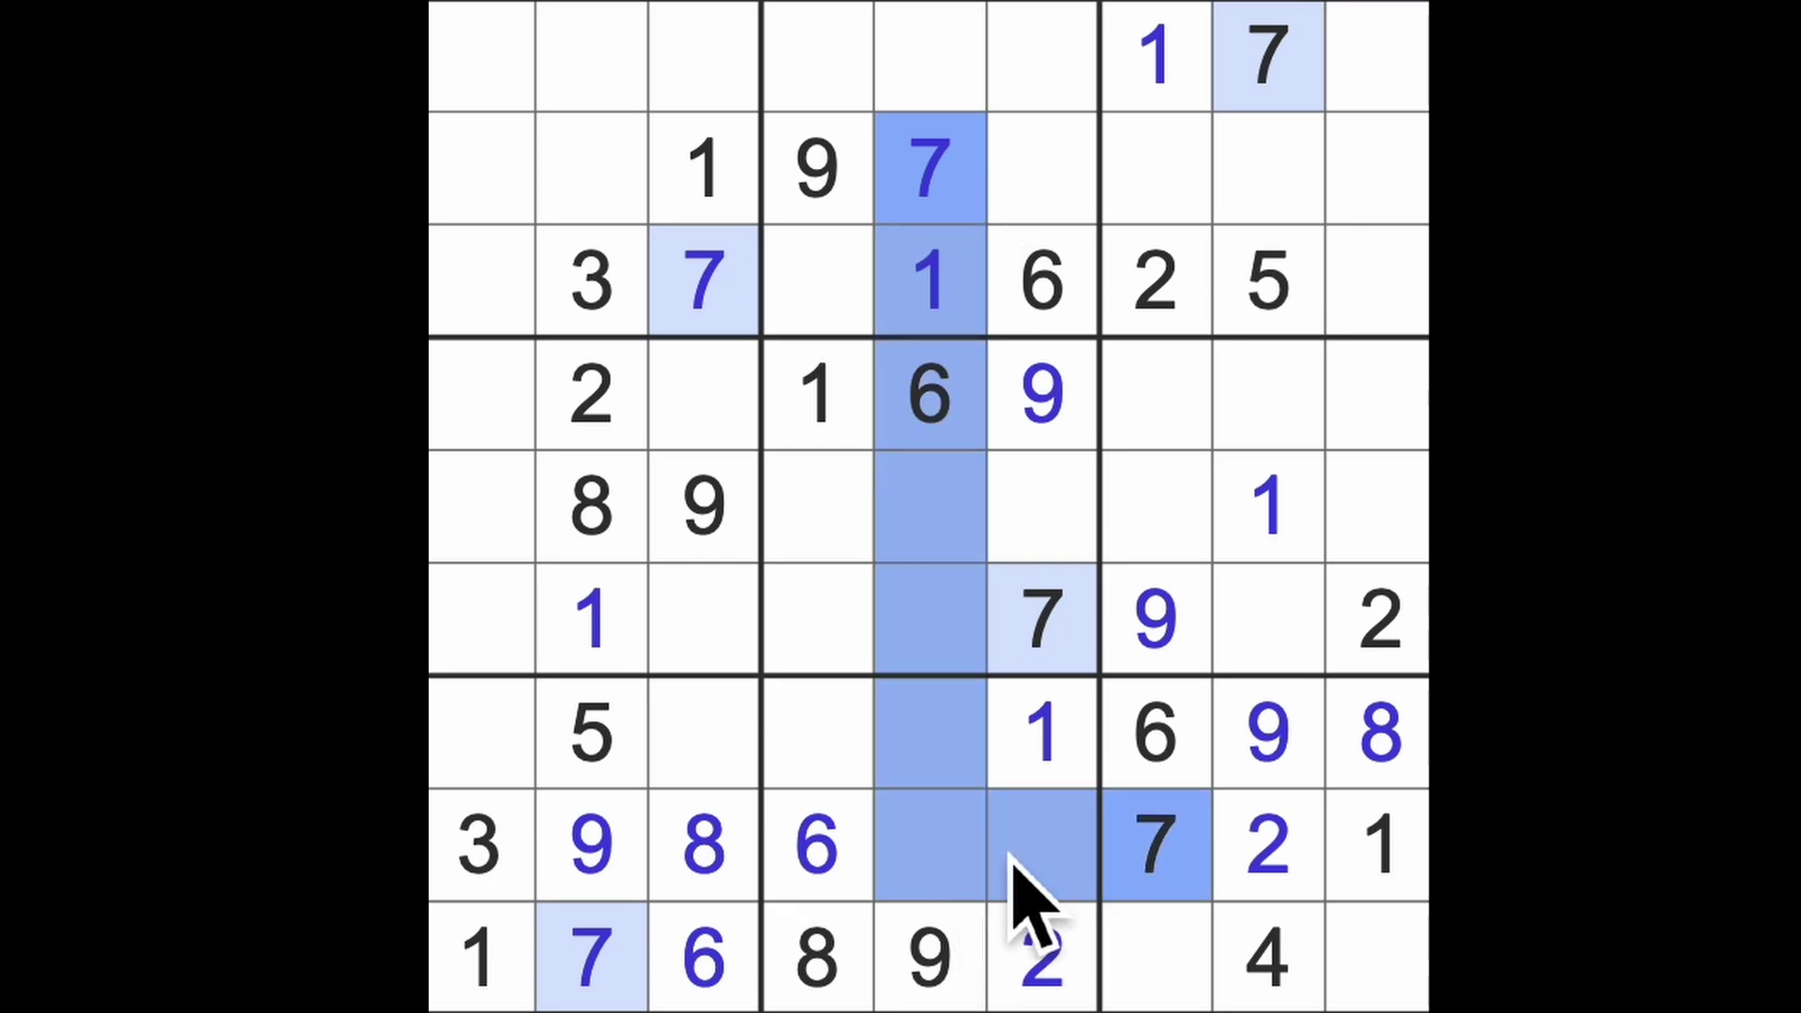
pyautogui.click(821, 732)
pyautogui.write('7')
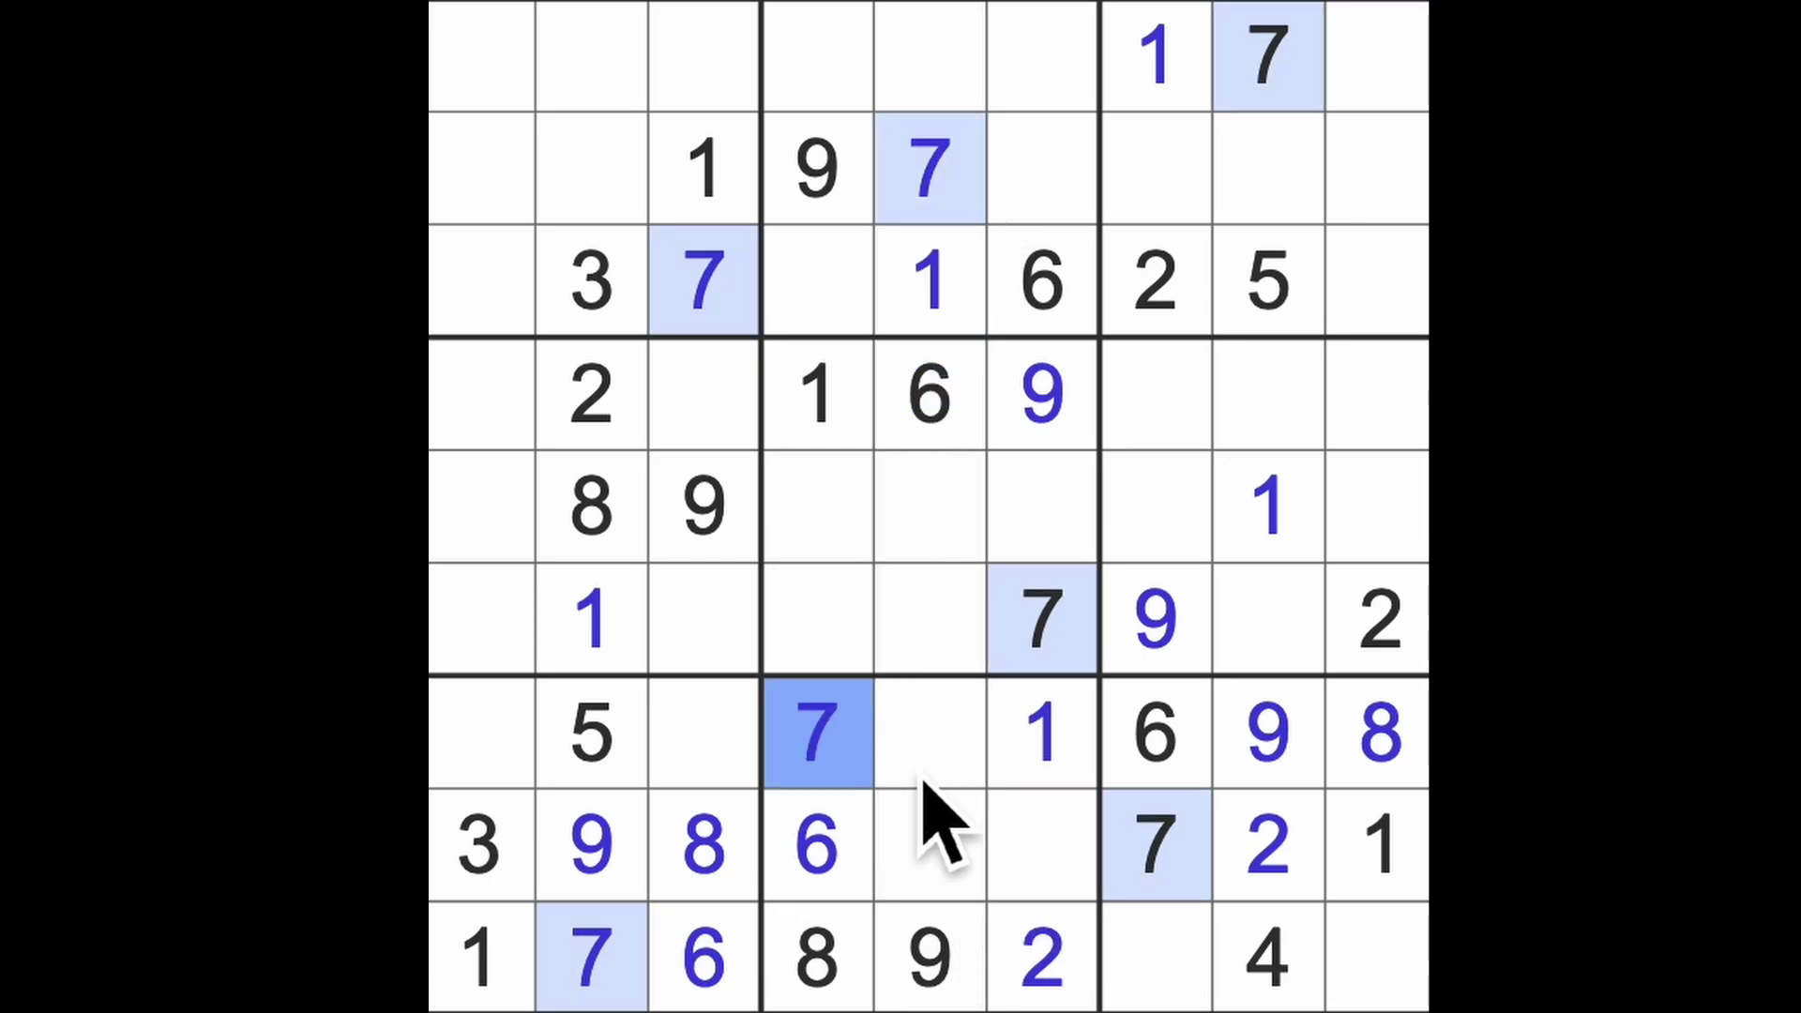
pyautogui.click(936, 746)
pyautogui.write('3')
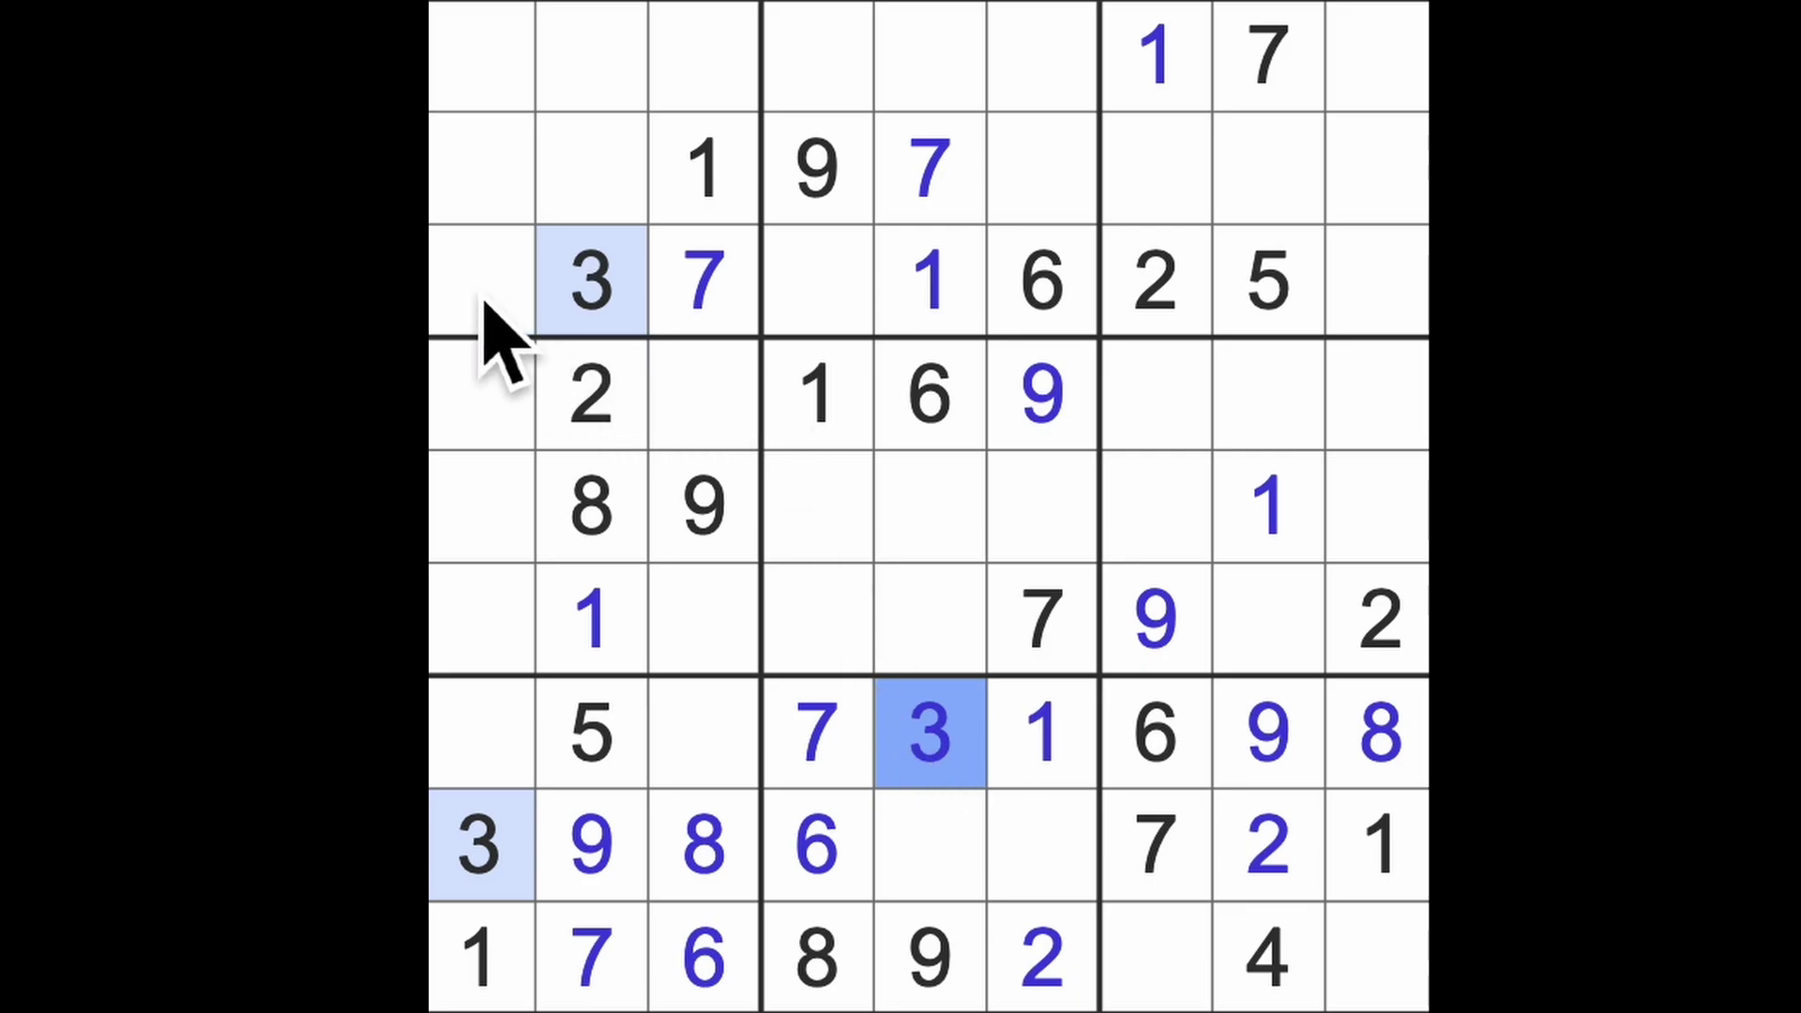
# Mark row 3, highlight the 8s and 9s, and enter a 4 at row 3, column 4
pyautogui.moveTo(486, 281); pyautogui.dragTo(1379, 282)
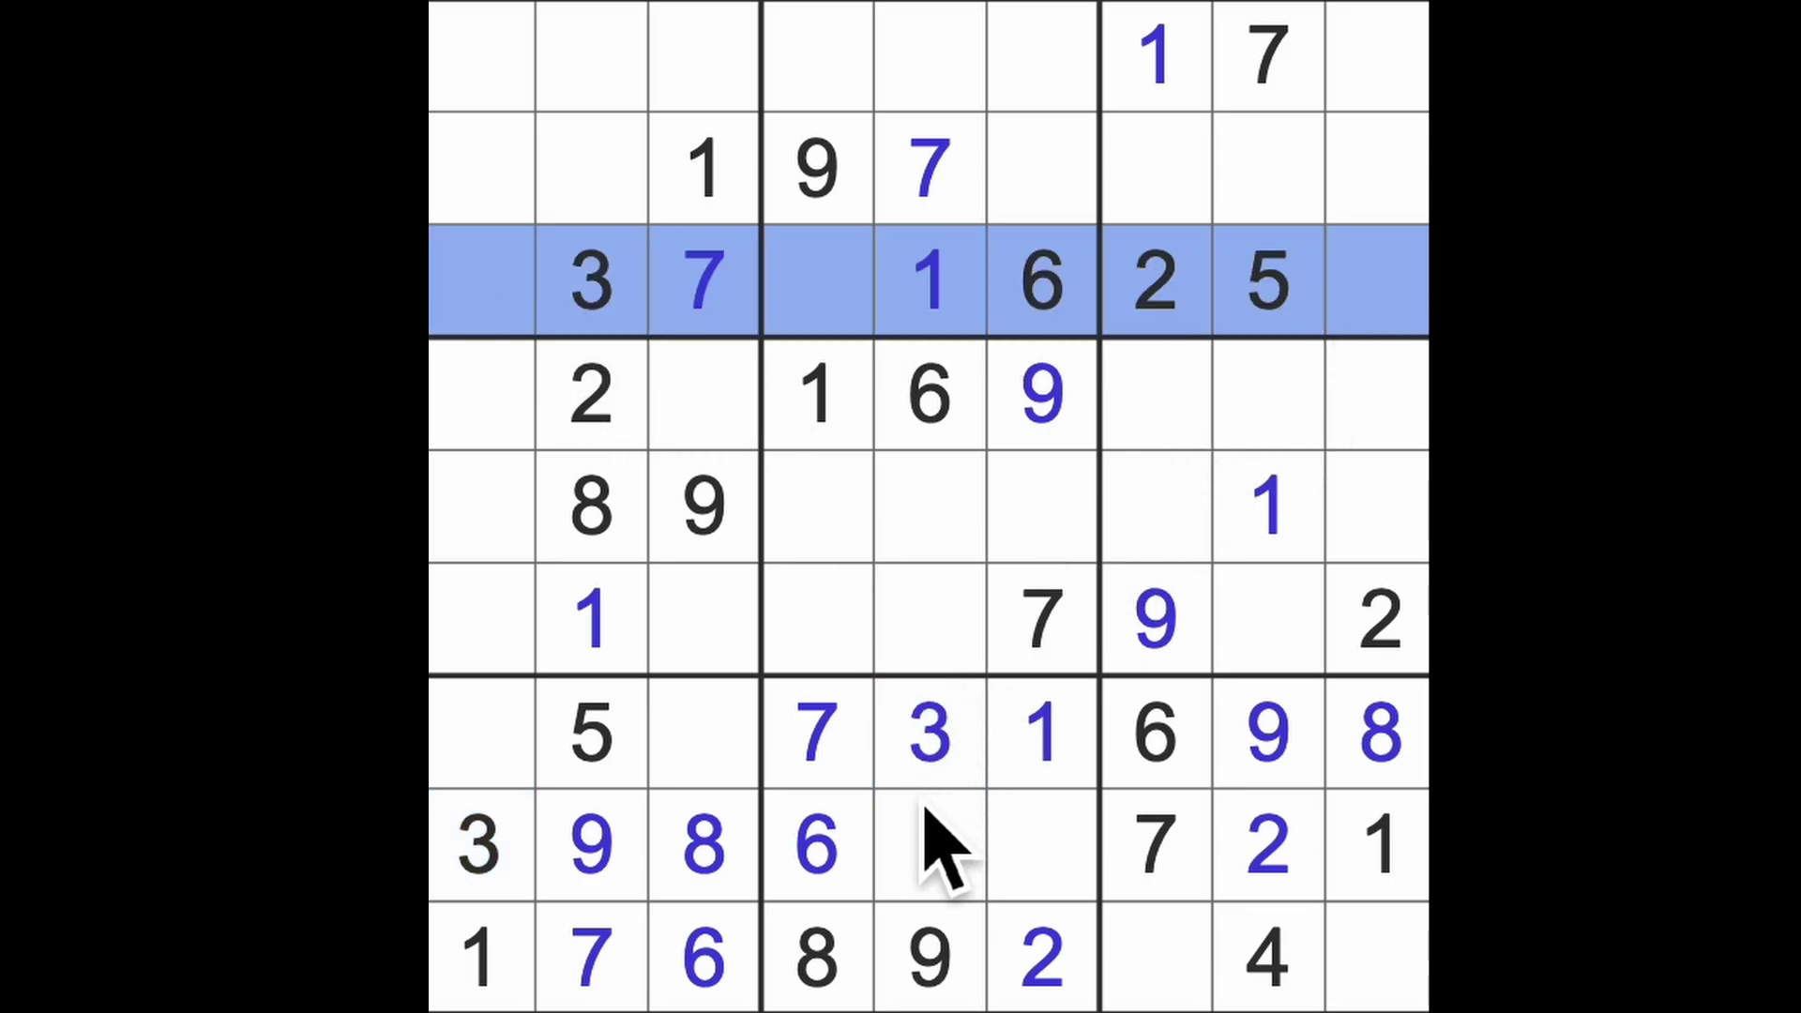
pyautogui.click(820, 954)
pyautogui.click(816, 170)
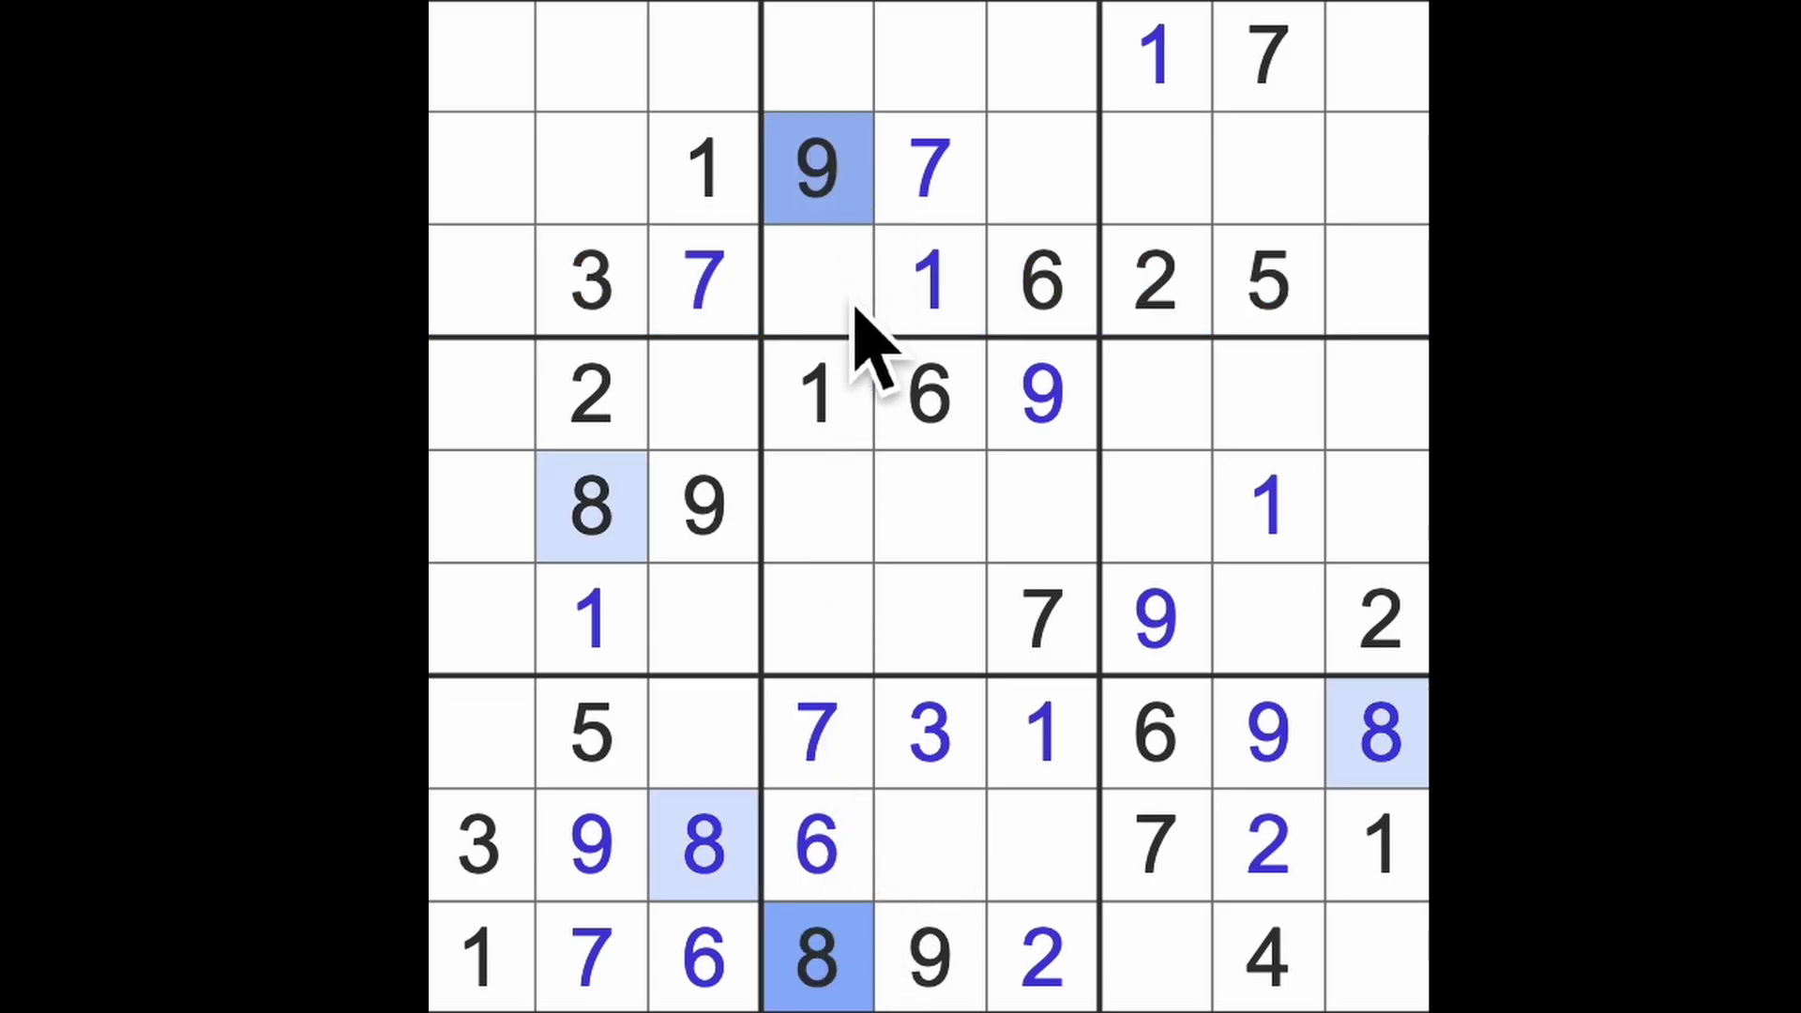
pyautogui.click(817, 278)
pyautogui.write('4')
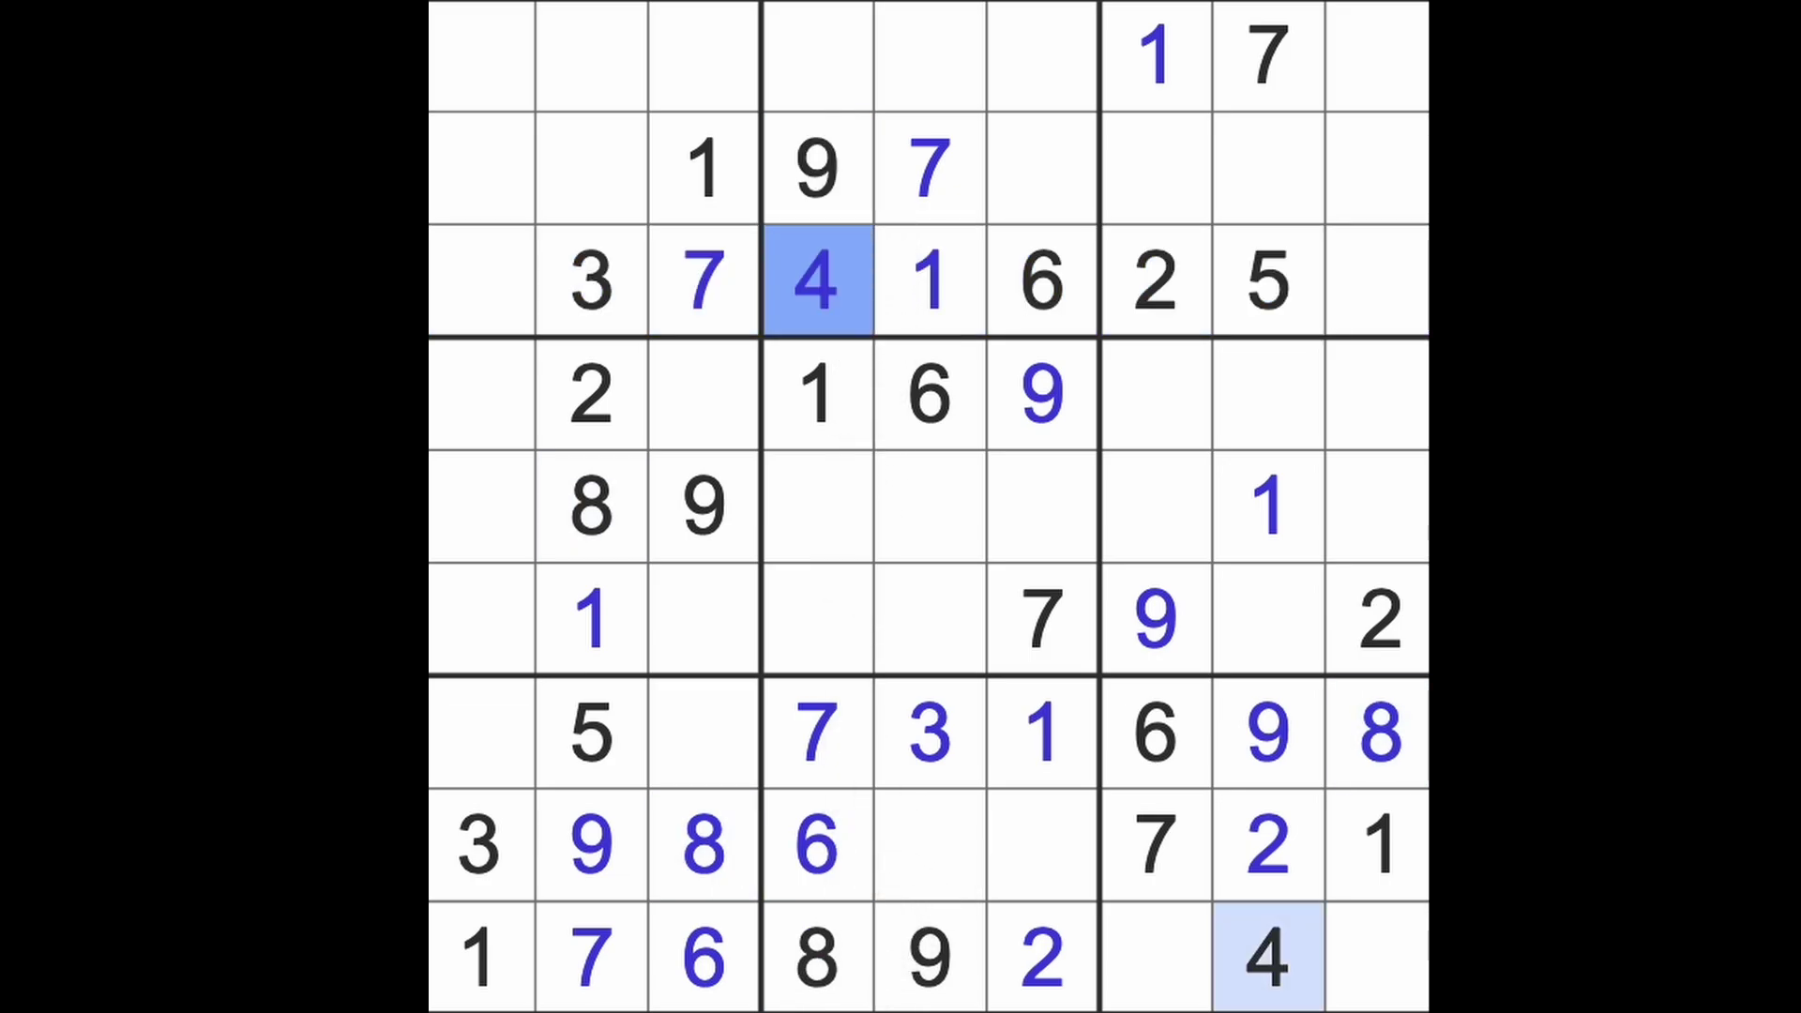
# Enter an 8 at row 3 column 1, a 9 at row 3 column 9, and a 9 in the top-left cell
pyautogui.click(1380, 732)
pyautogui.moveTo(1379, 732); pyautogui.dragTo(1380, 281)
pyautogui.click(481, 281)
pyautogui.write('8')
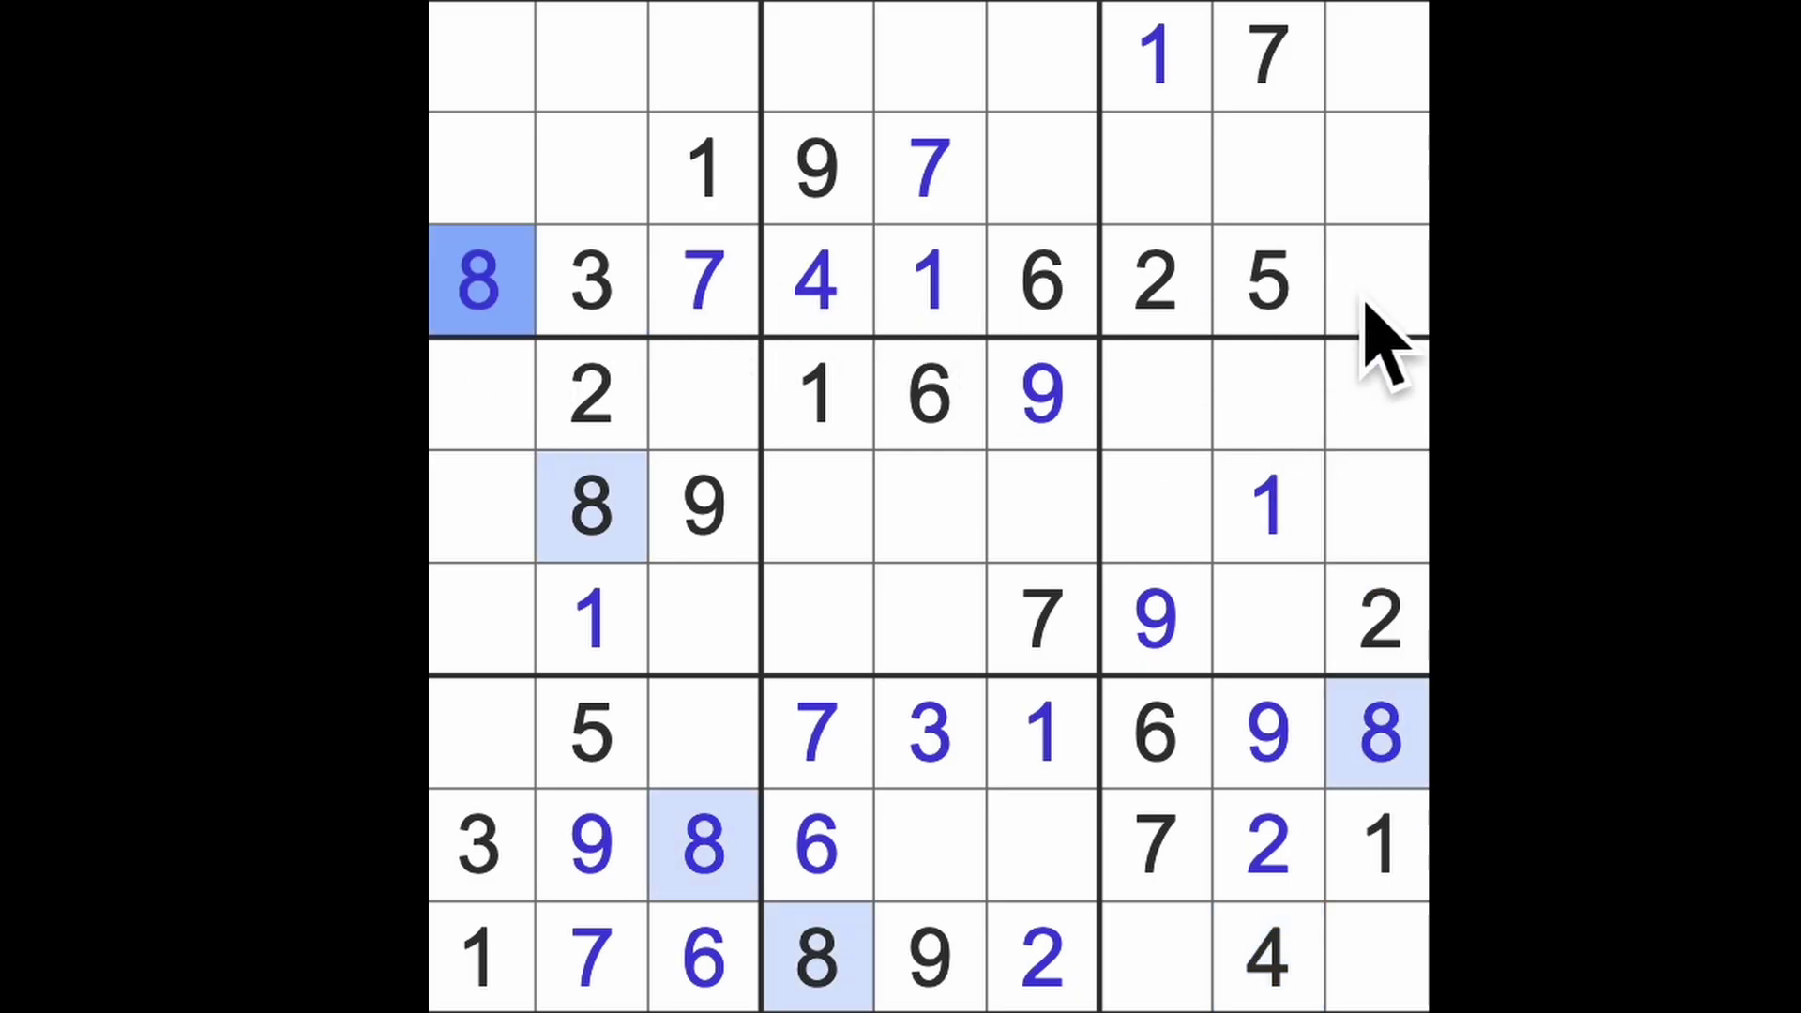
pyautogui.click(1377, 281)
pyautogui.write('9')
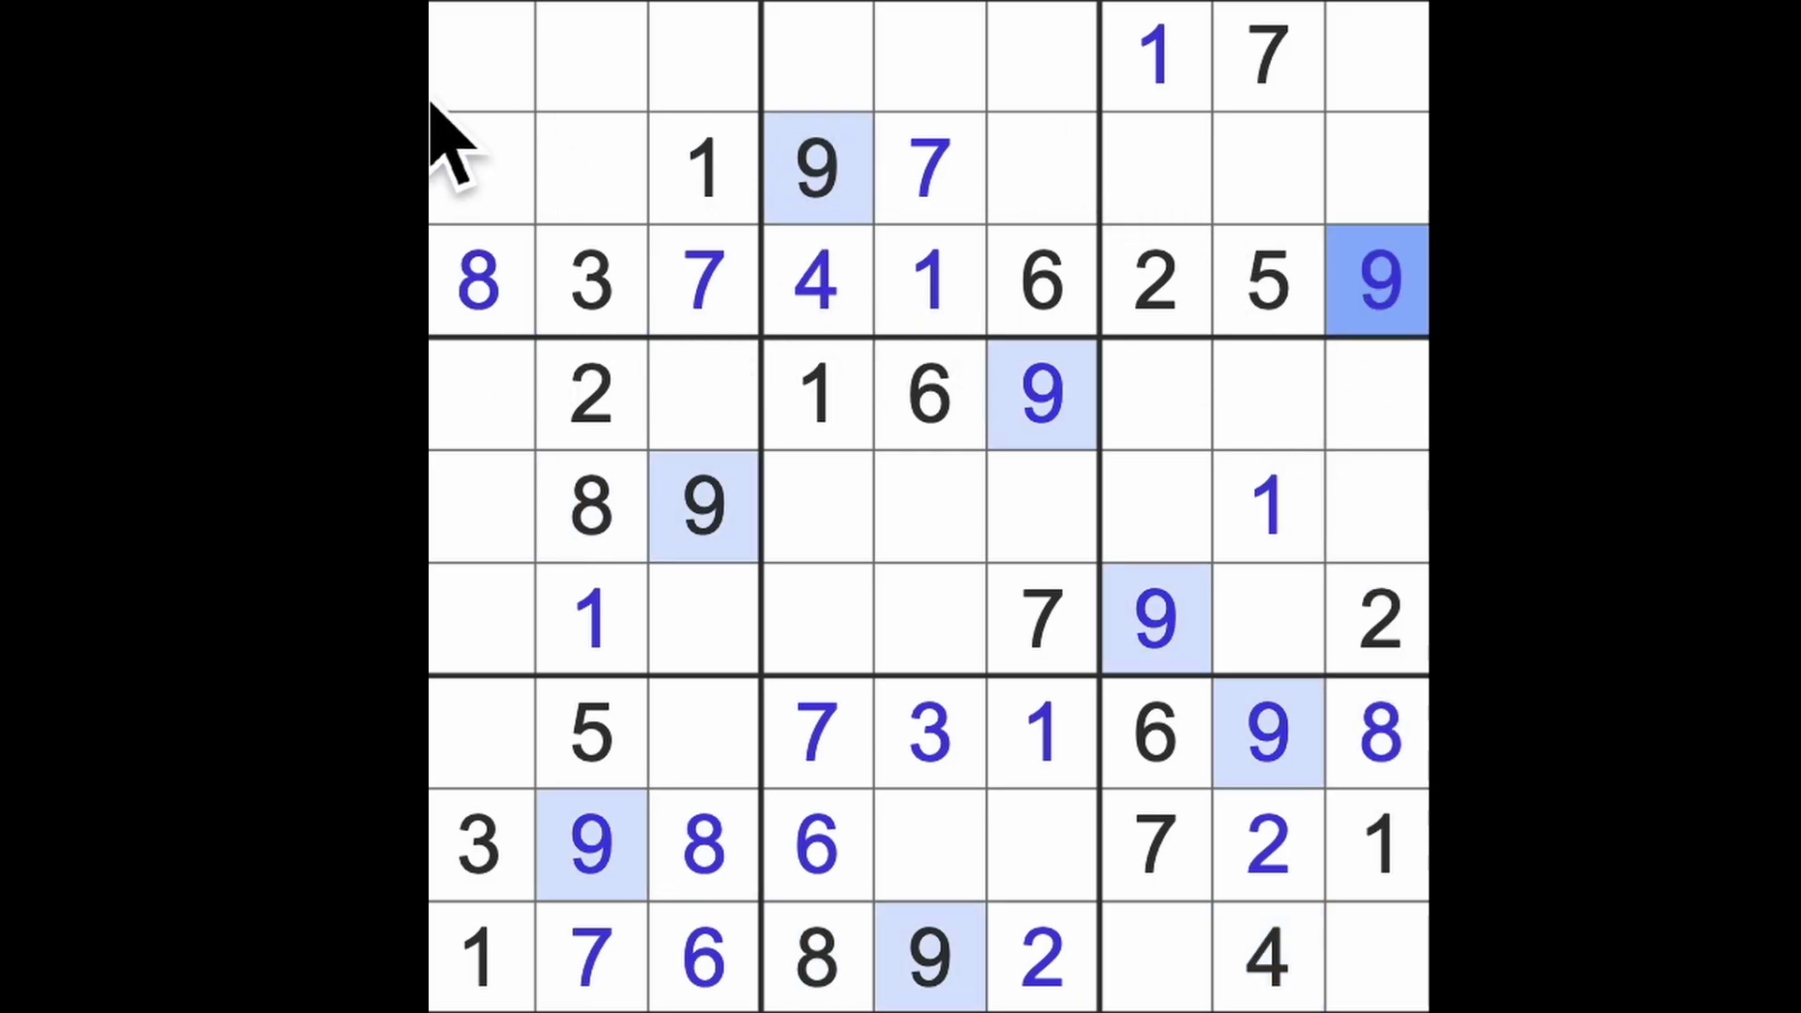
pyautogui.click(482, 56)
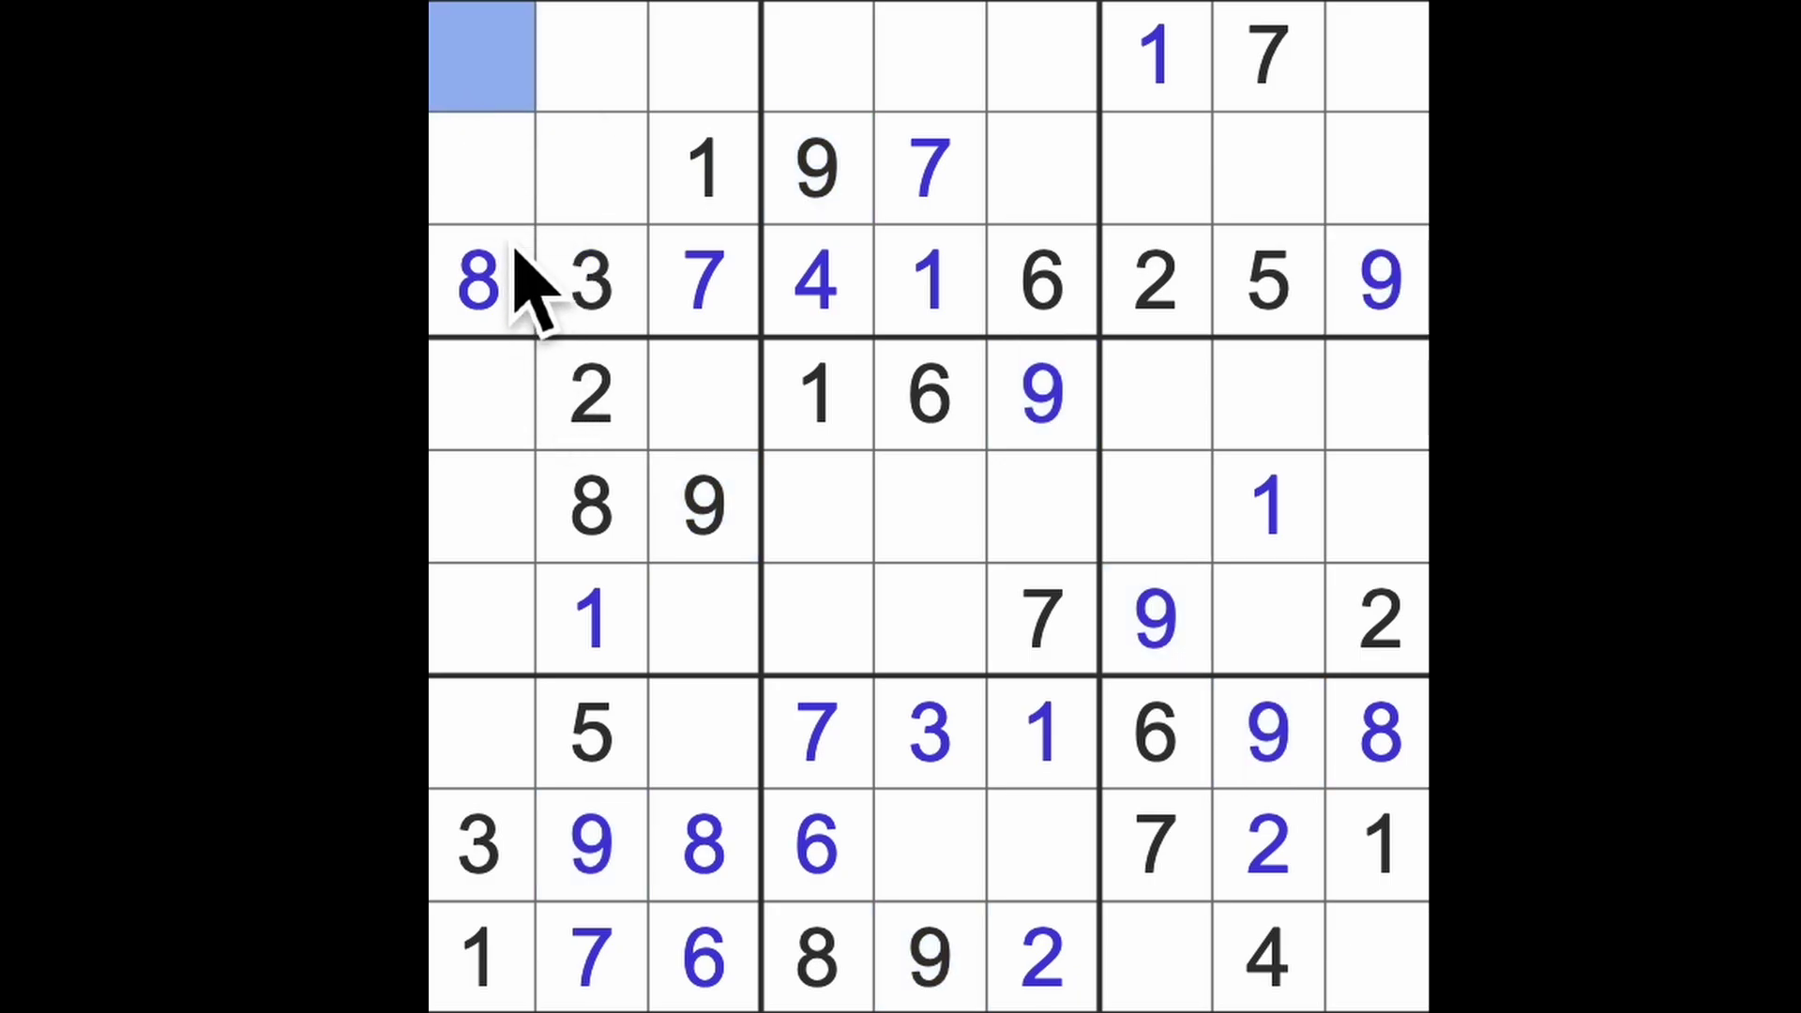
pyautogui.write('9')
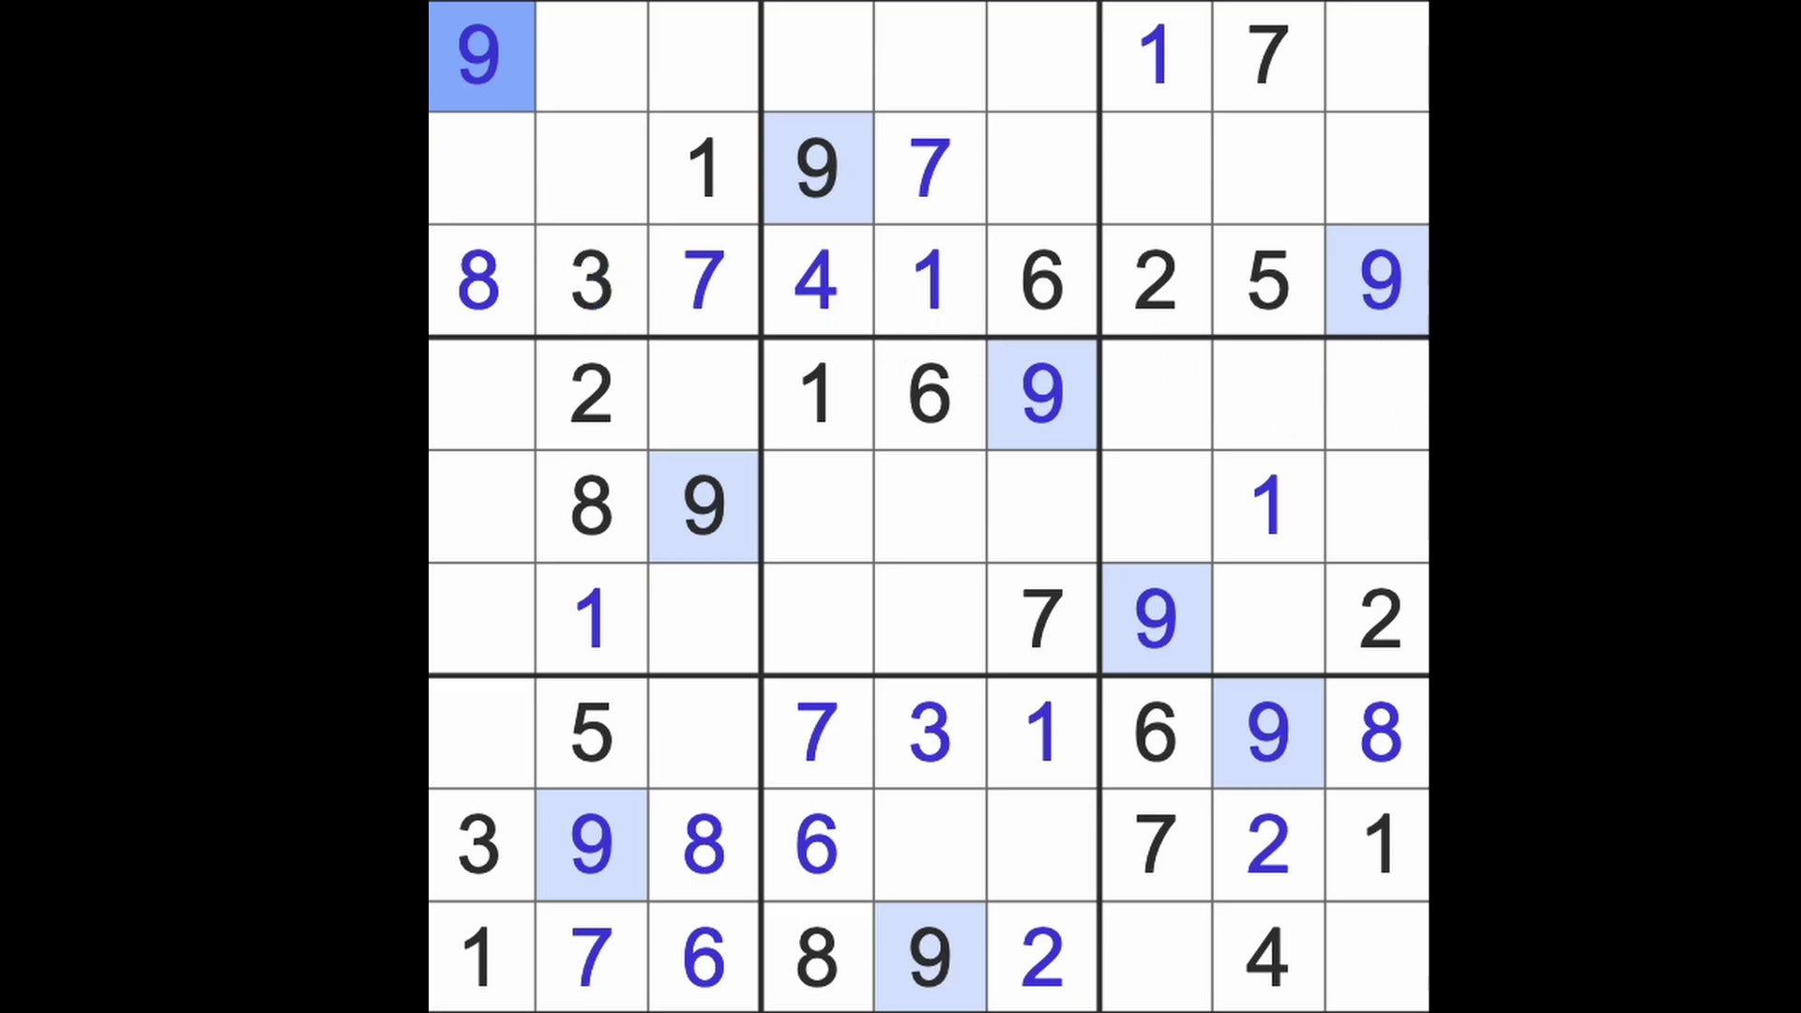
pyautogui.click(1379, 619)
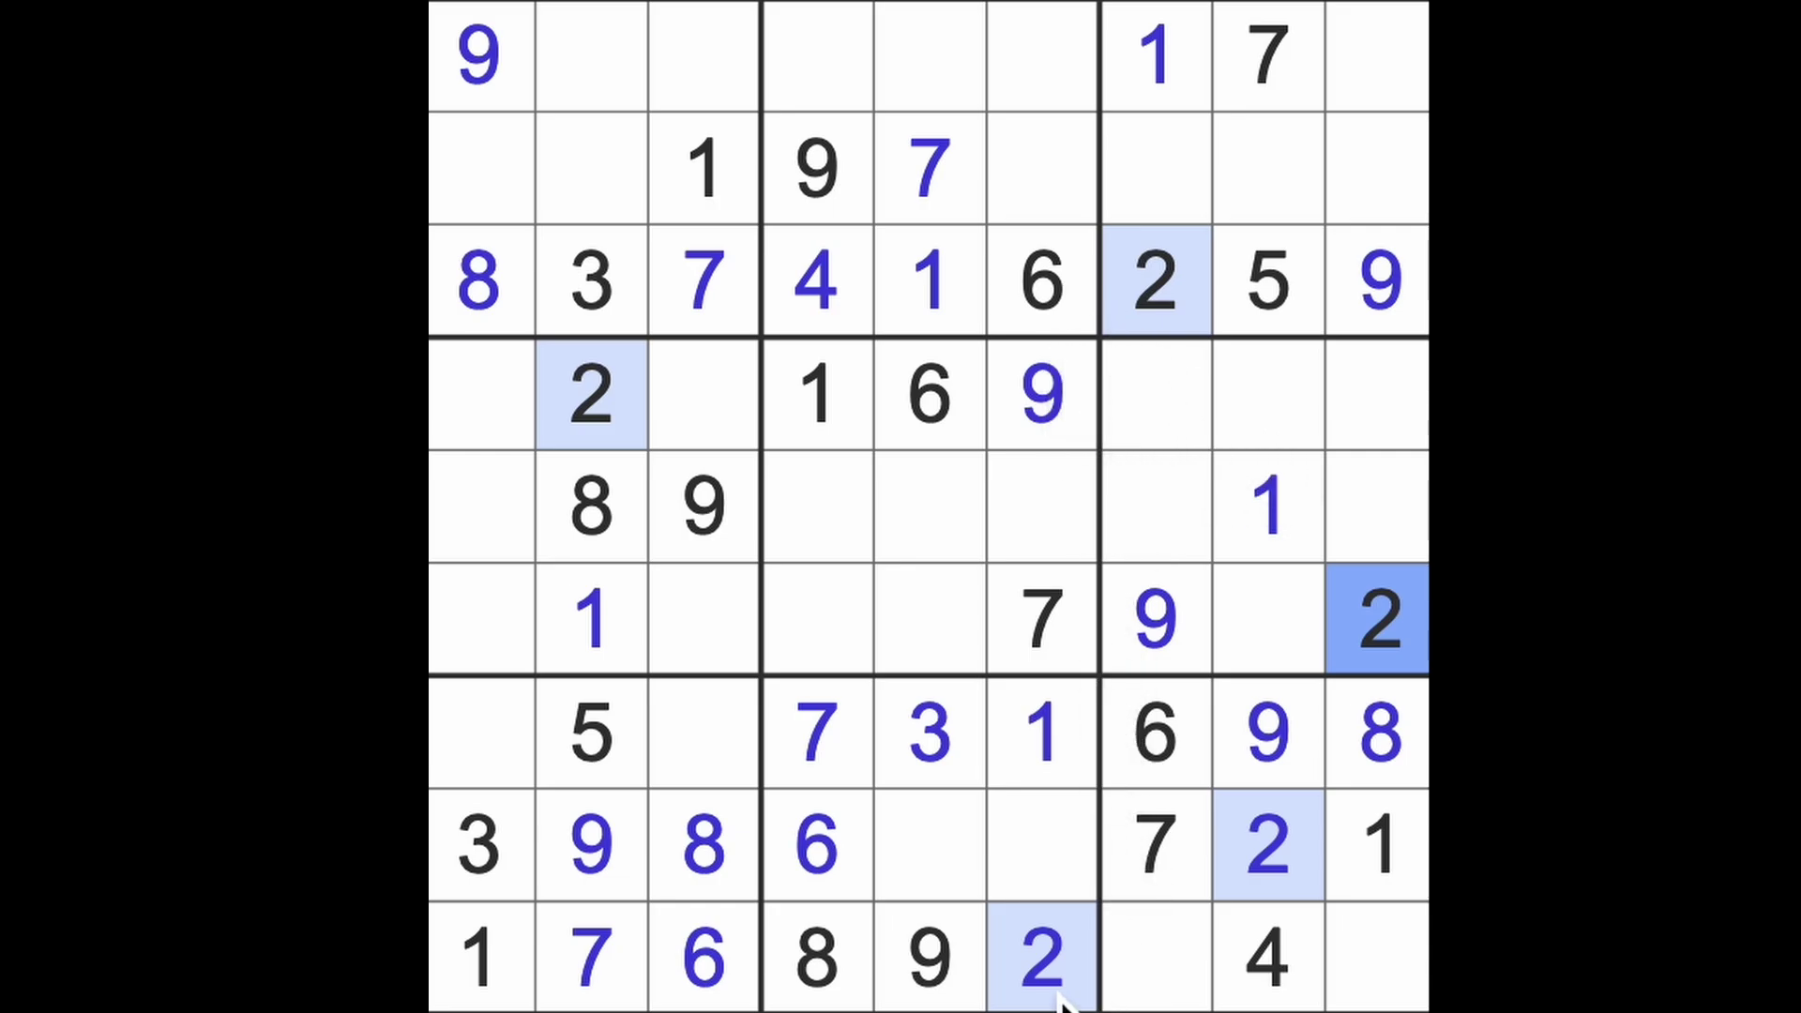
# Trace column 6 and the top rows, then enter a 2 at row 2, column 1
pyautogui.moveTo(1042, 957)
pyautogui.mouseDown()
pyautogui.moveTo(1043, 56)
pyautogui.moveTo(901, 99)
pyautogui.moveTo(802, 70)
pyautogui.mouseUp()
pyautogui.click(711, 71)
pyautogui.keyDown('ctrl'); pyautogui.click(478, 169); pyautogui.keyUp('ctrl')
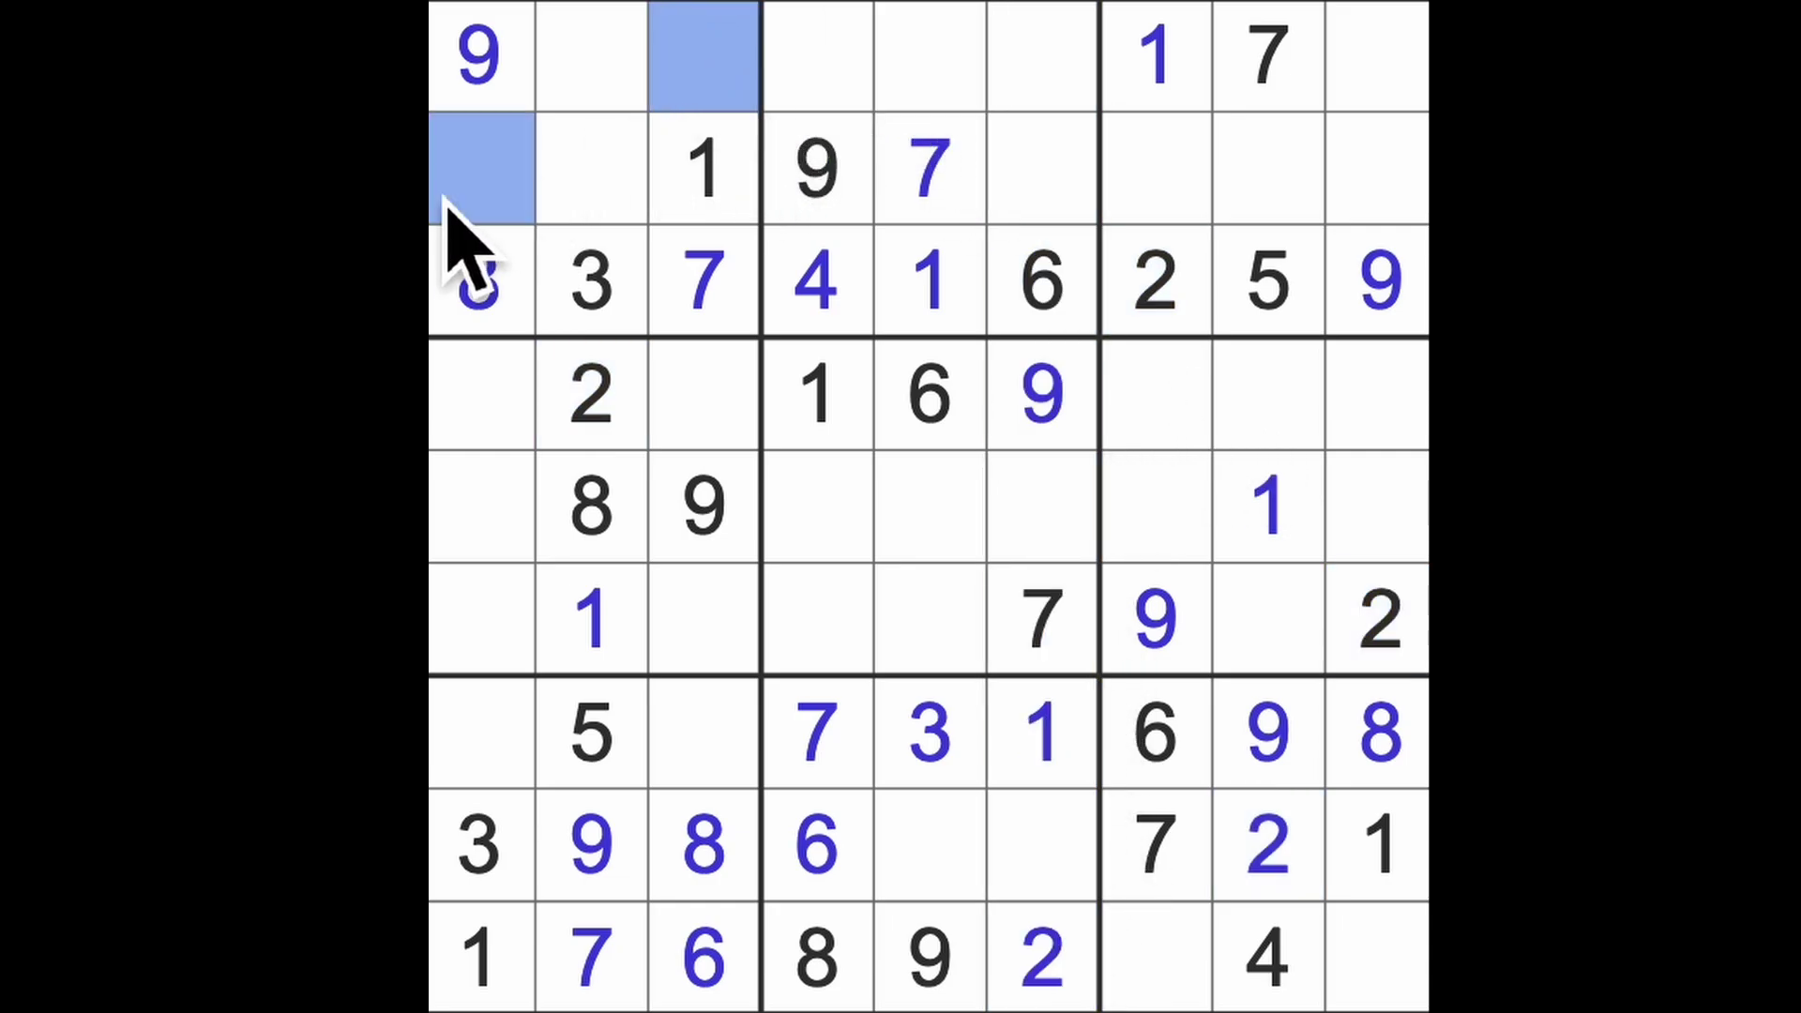
pyautogui.keyDown('ctrl'); pyautogui.click(478, 169); pyautogui.keyUp('ctrl')
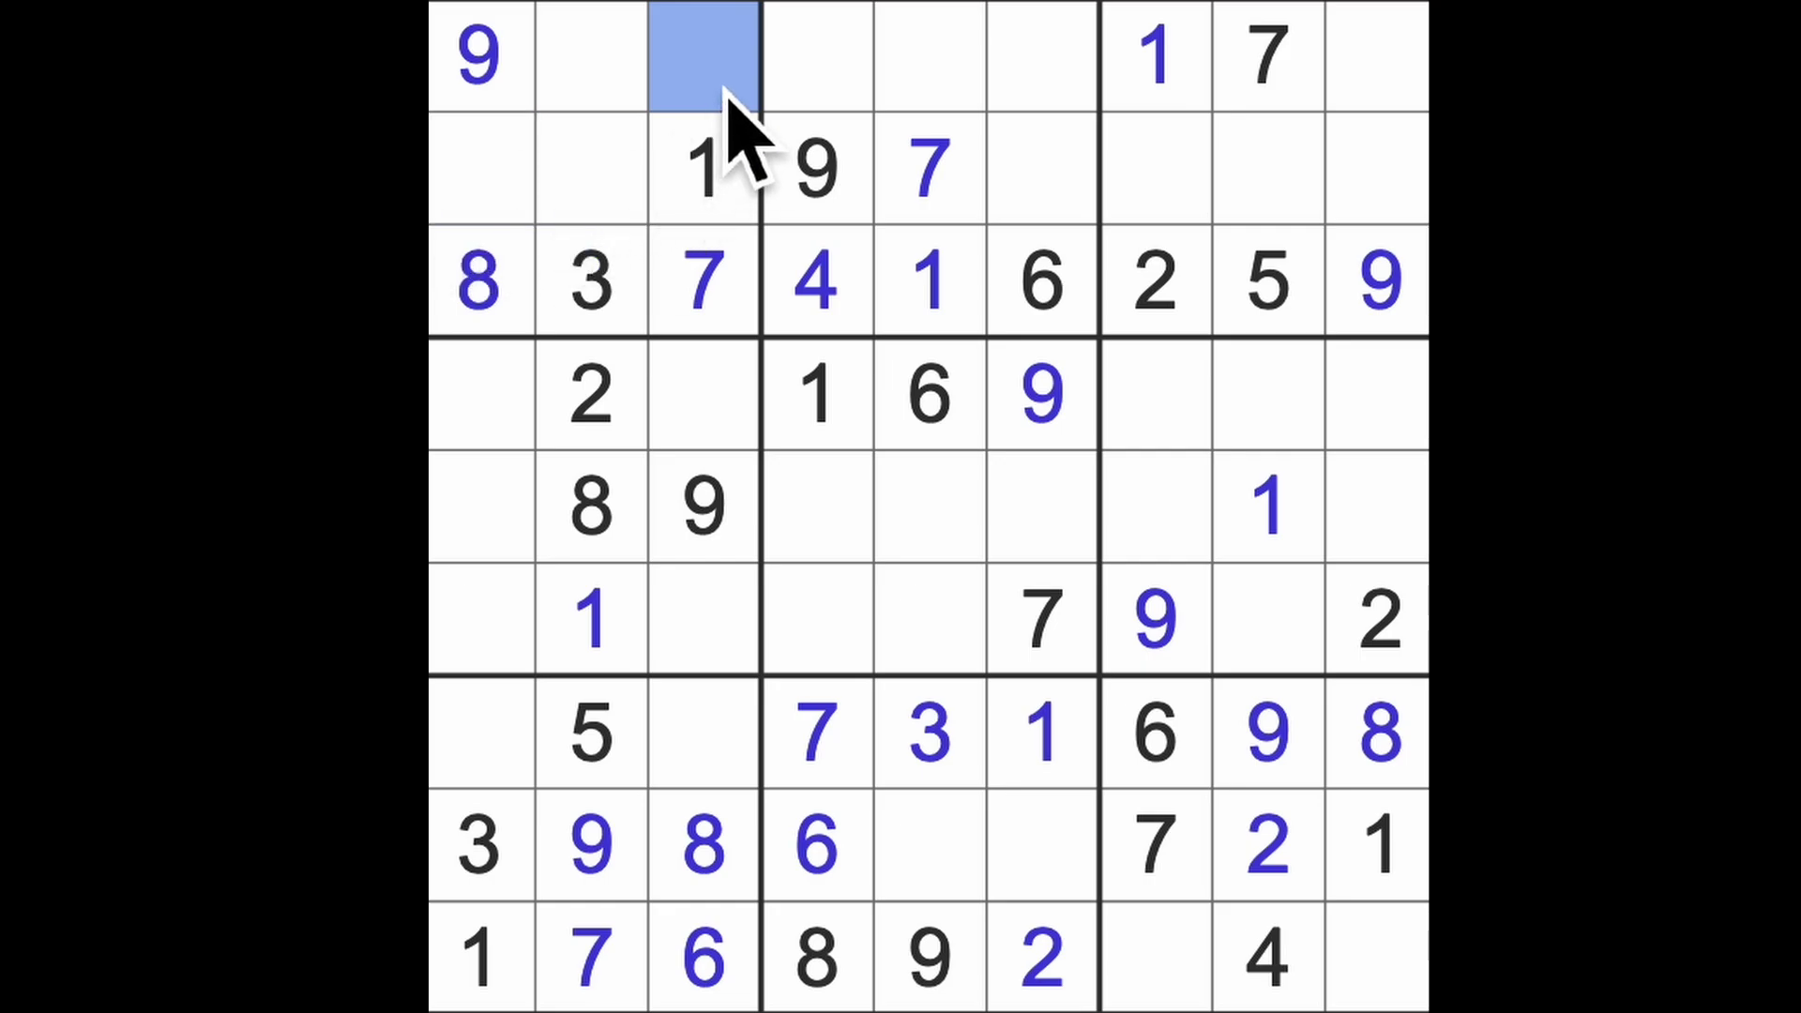
pyautogui.write('5')
pyautogui.click(500, 177)
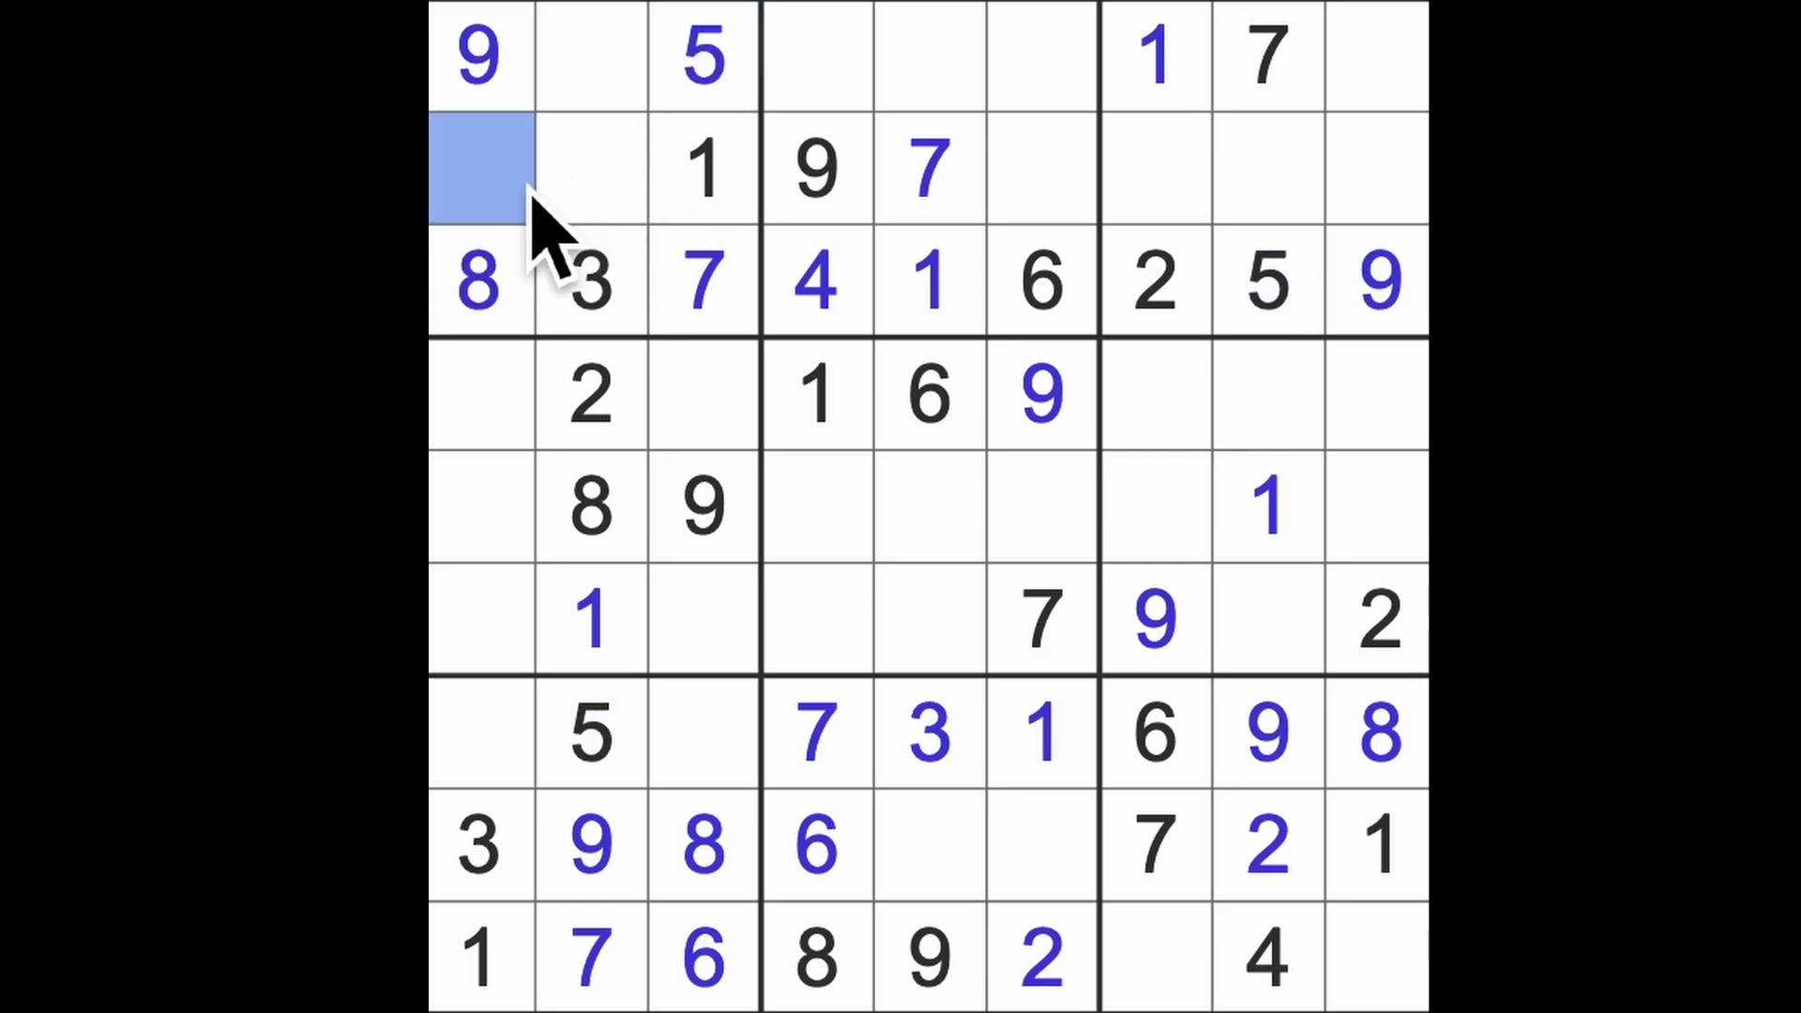
pyautogui.write('2')
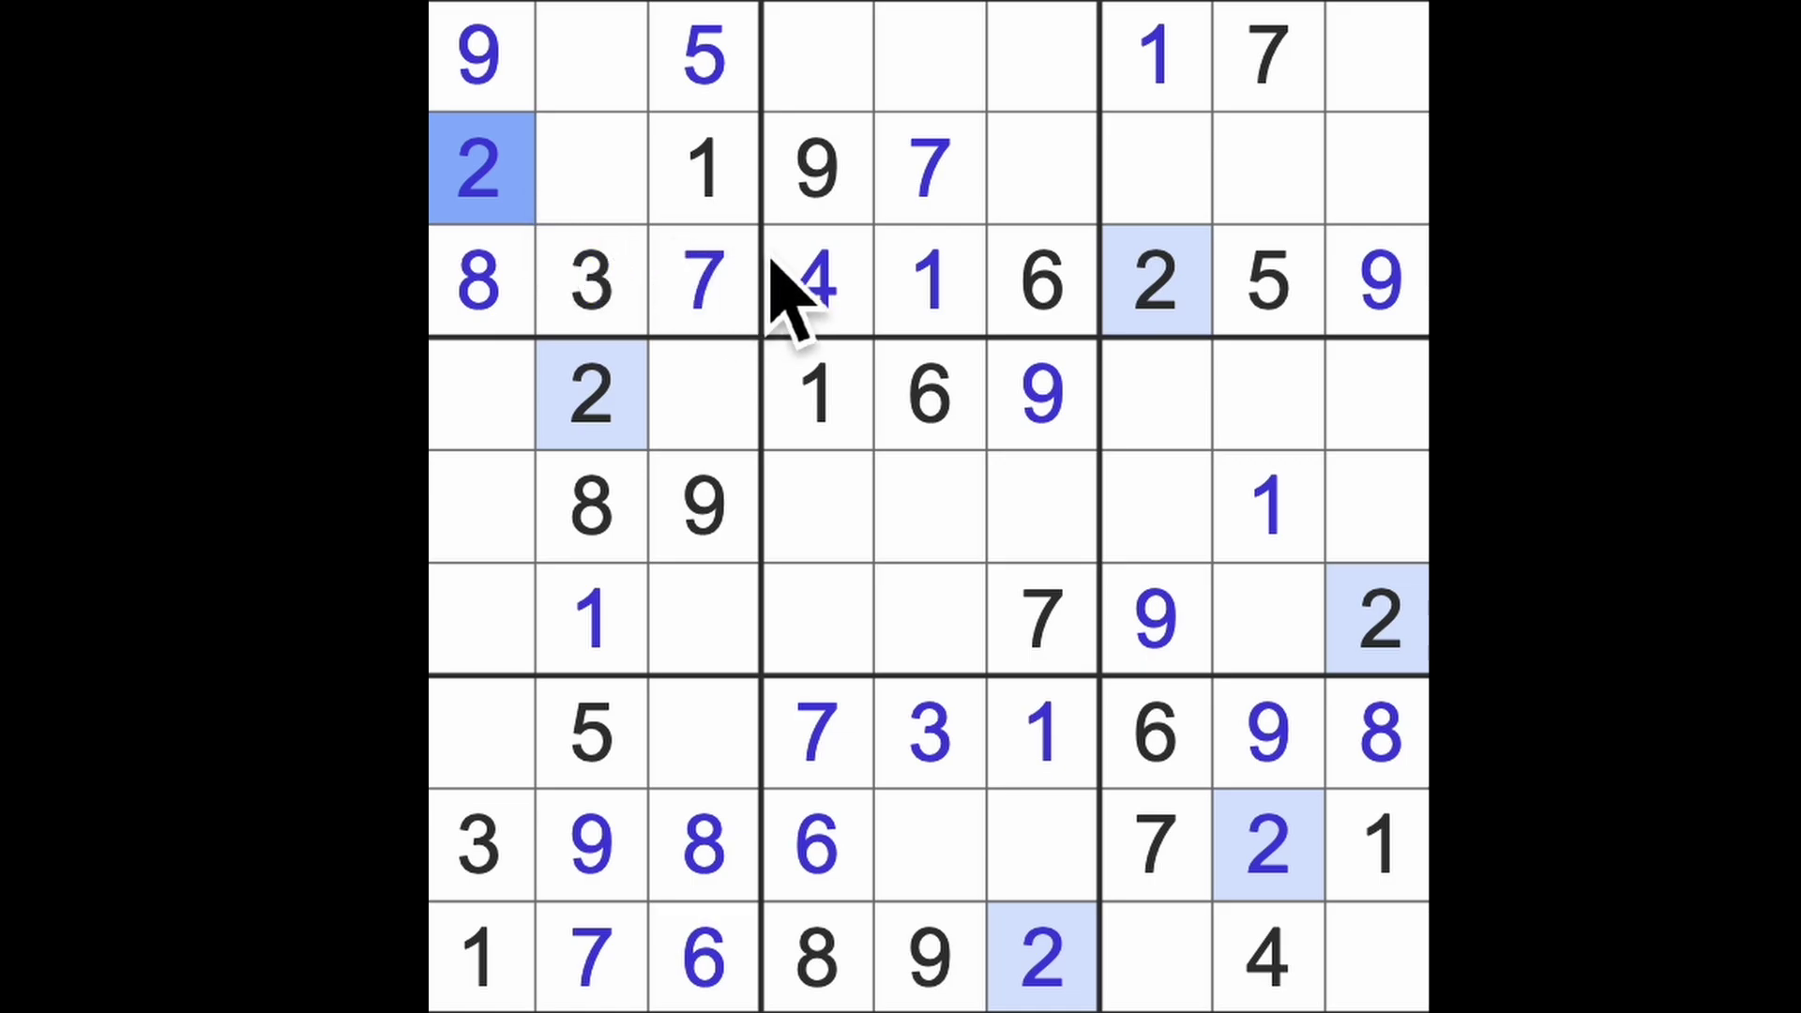
# Enter a 5 at row 2 column 6, a 5 at row 8 column 5 and a 4 at row 8 column 6
pyautogui.click(1043, 169)
pyautogui.write('5')
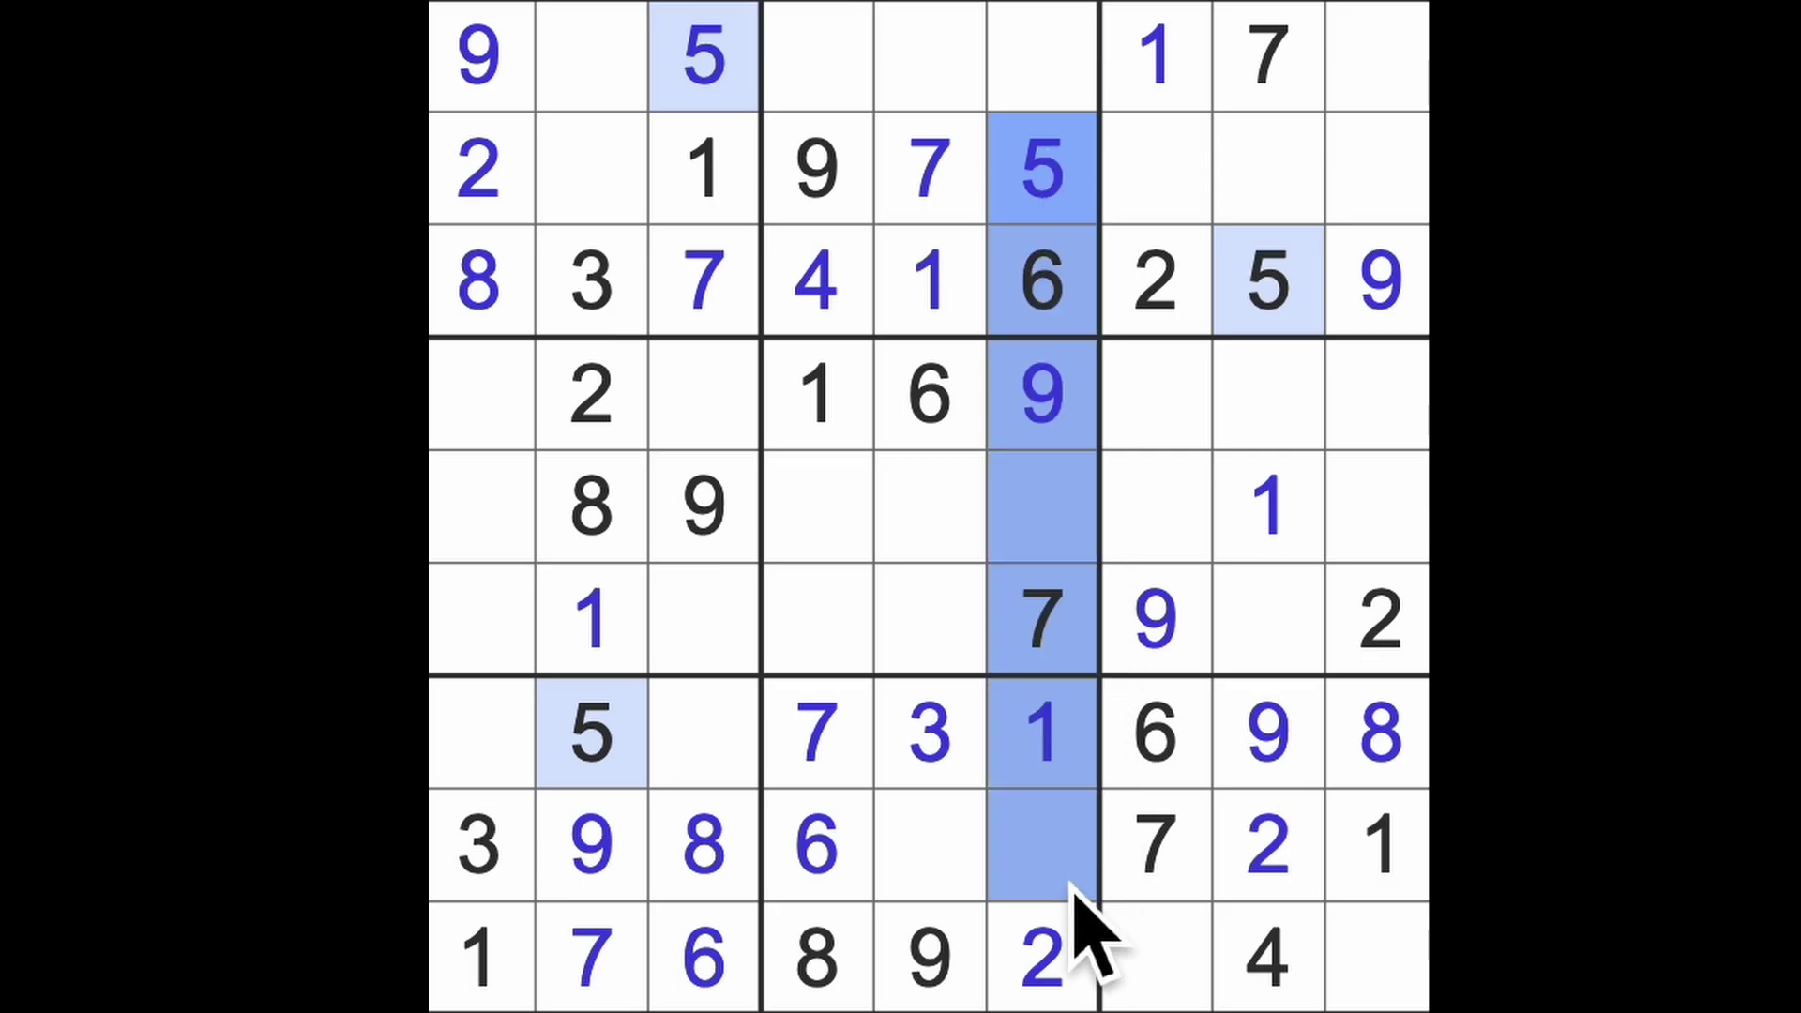
pyautogui.click(928, 845)
pyautogui.write('5')
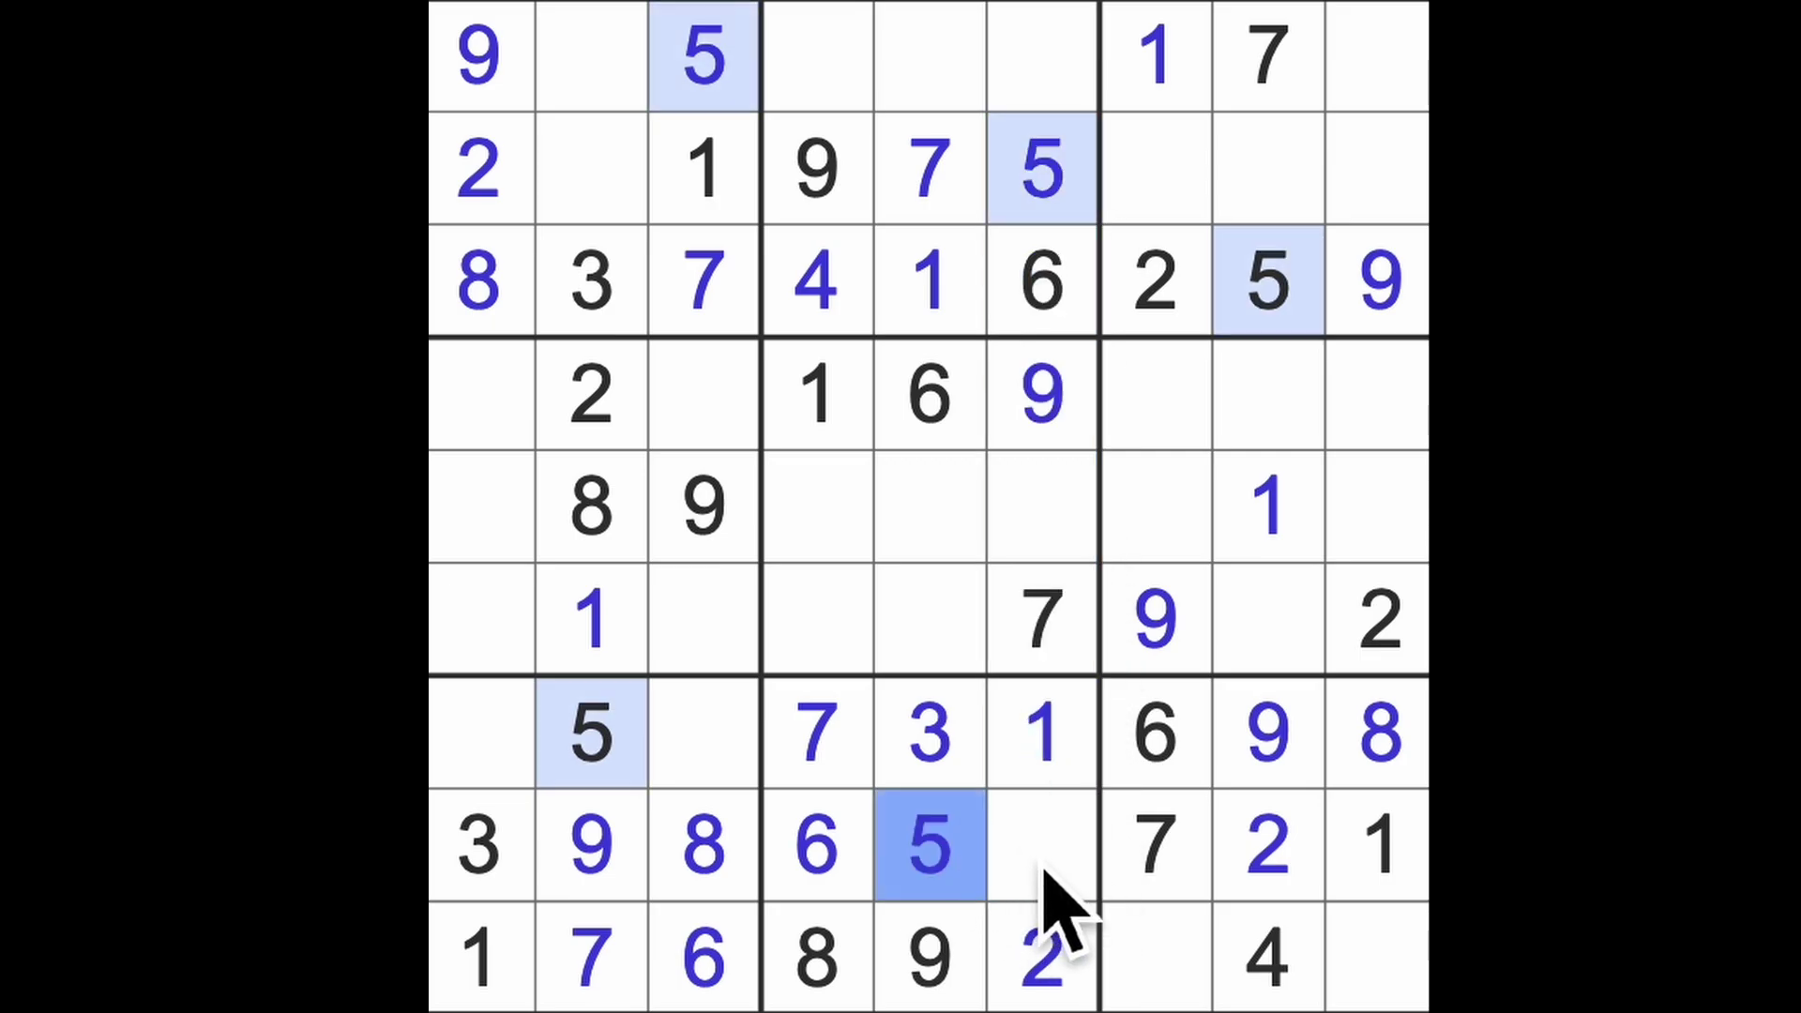
pyautogui.click(1042, 845)
pyautogui.write('4')
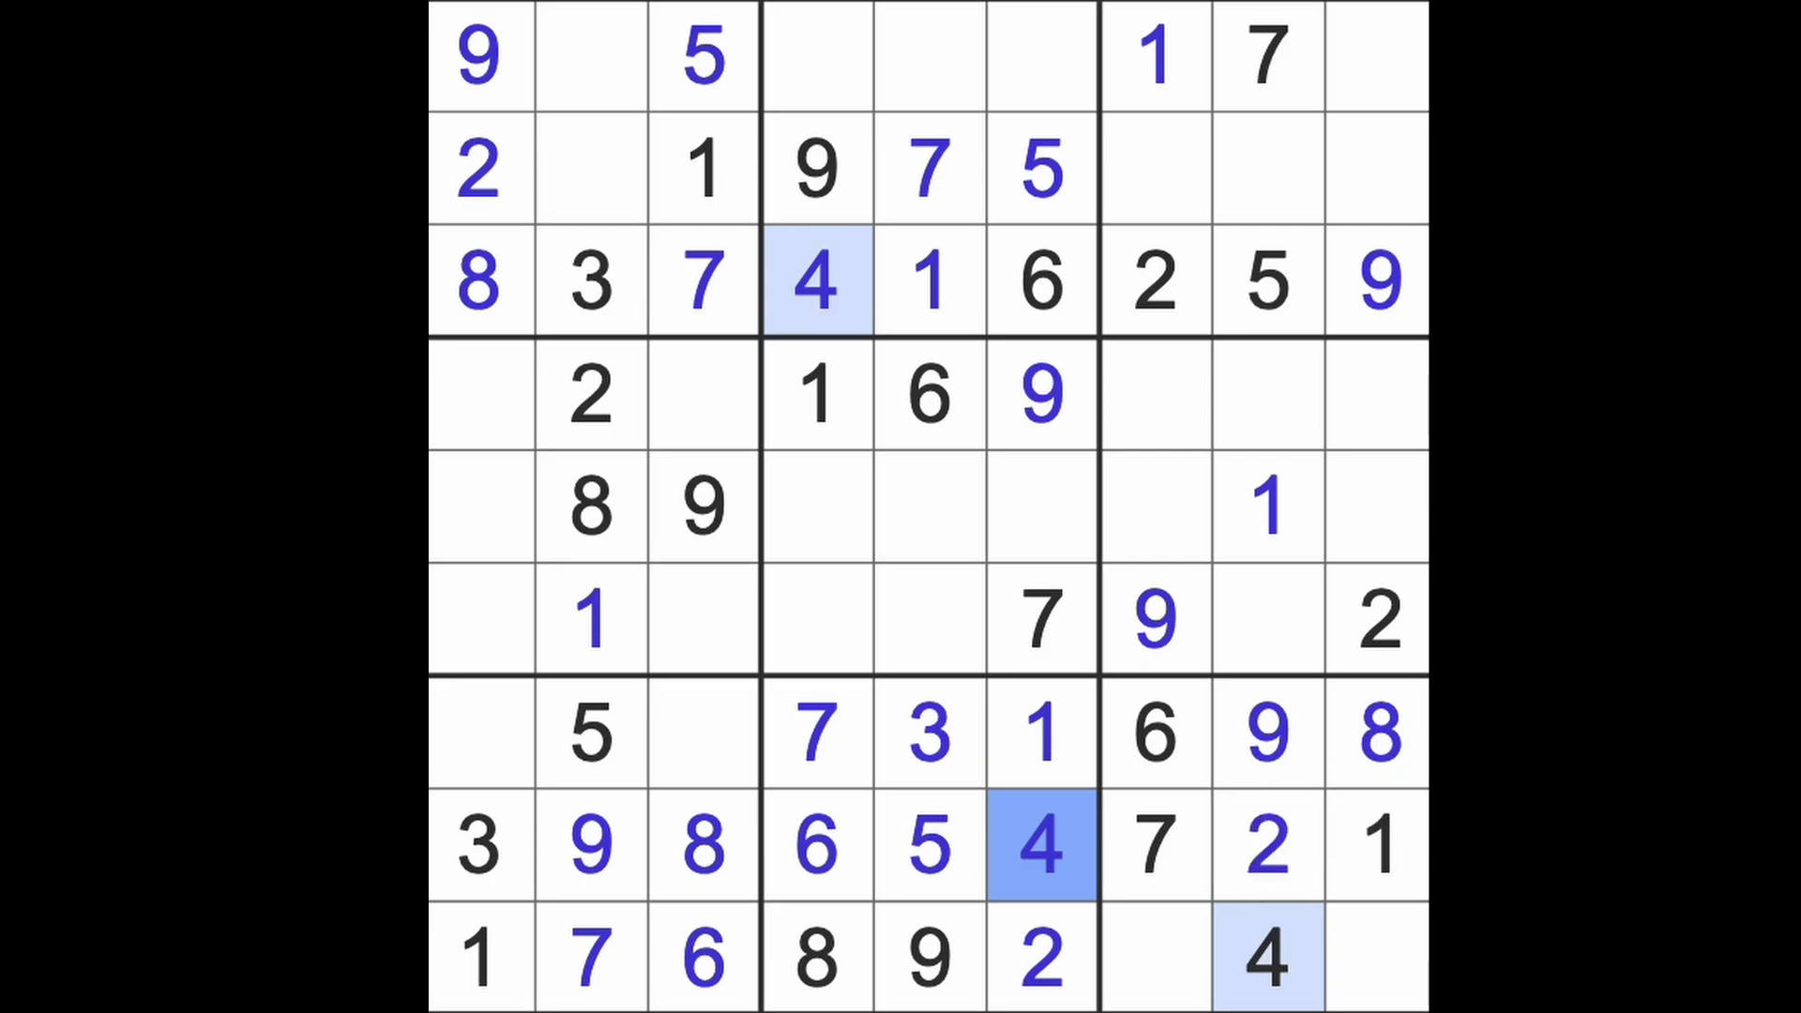
# Check the 2, 3 and 8 positions and enter 8 at row 6, column 5
pyautogui.moveTo(819, 58); pyautogui.dragTo(1042, 56)
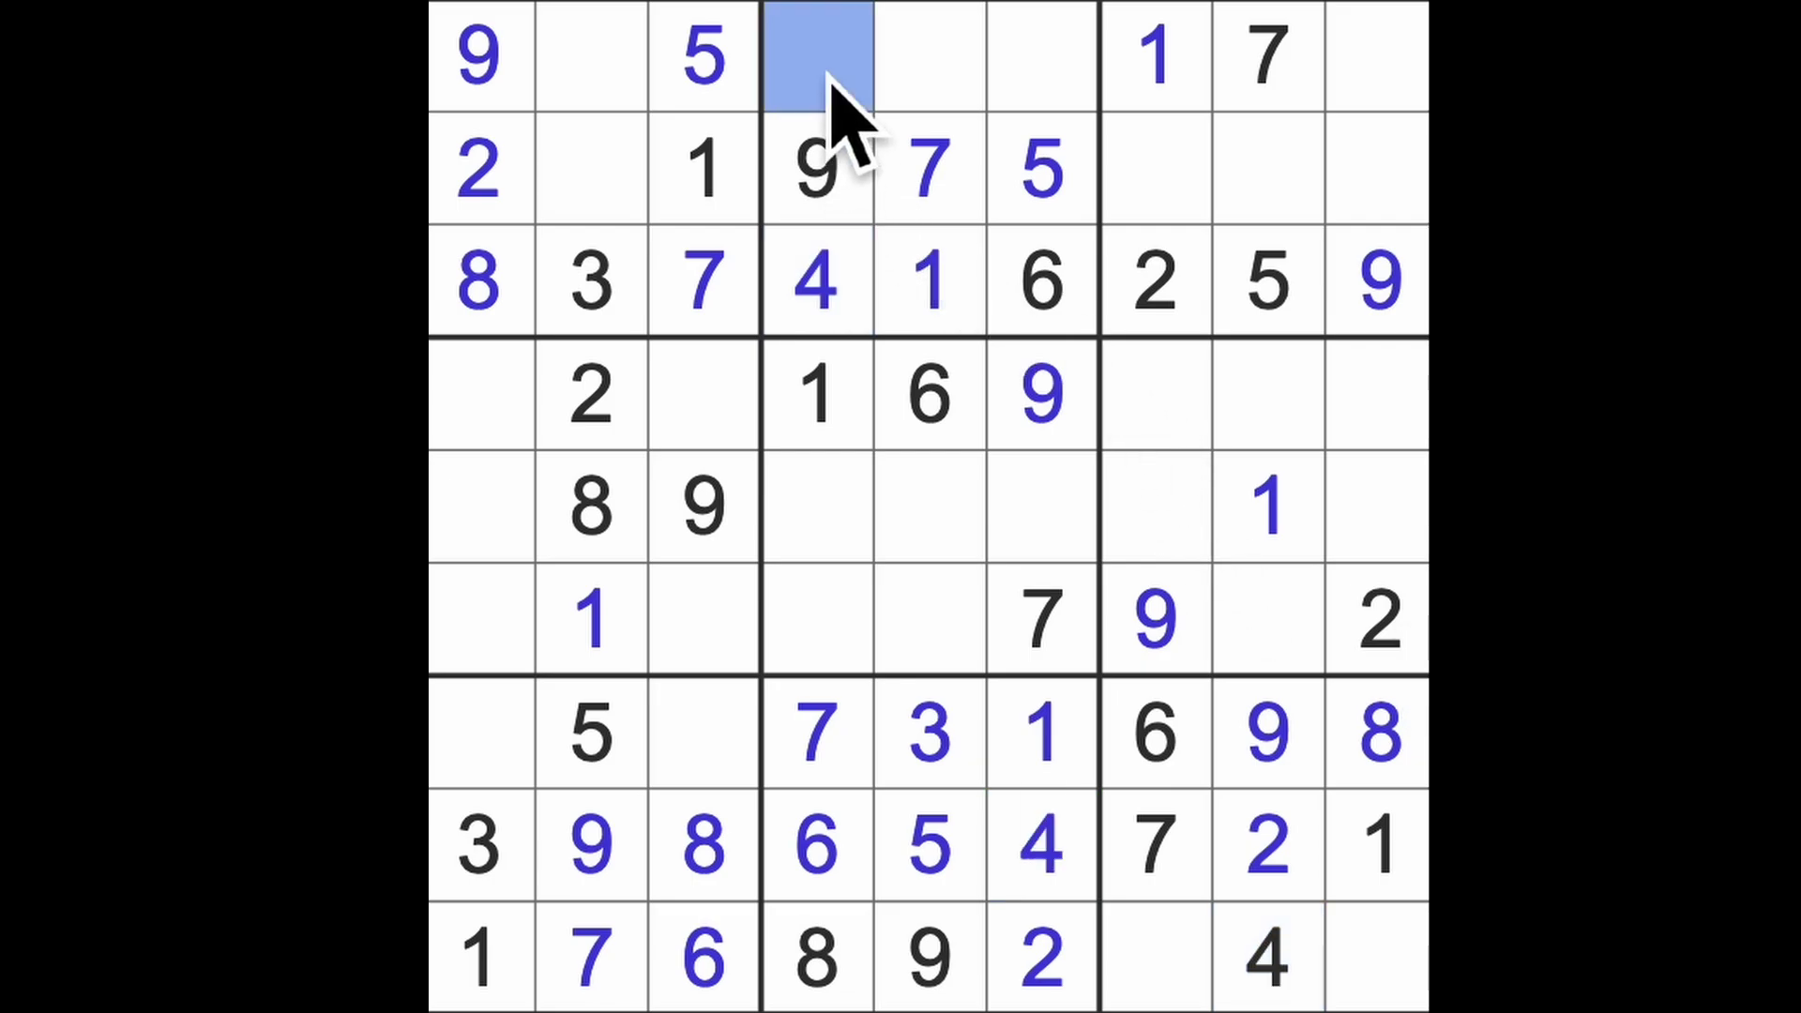
pyautogui.click(1043, 958)
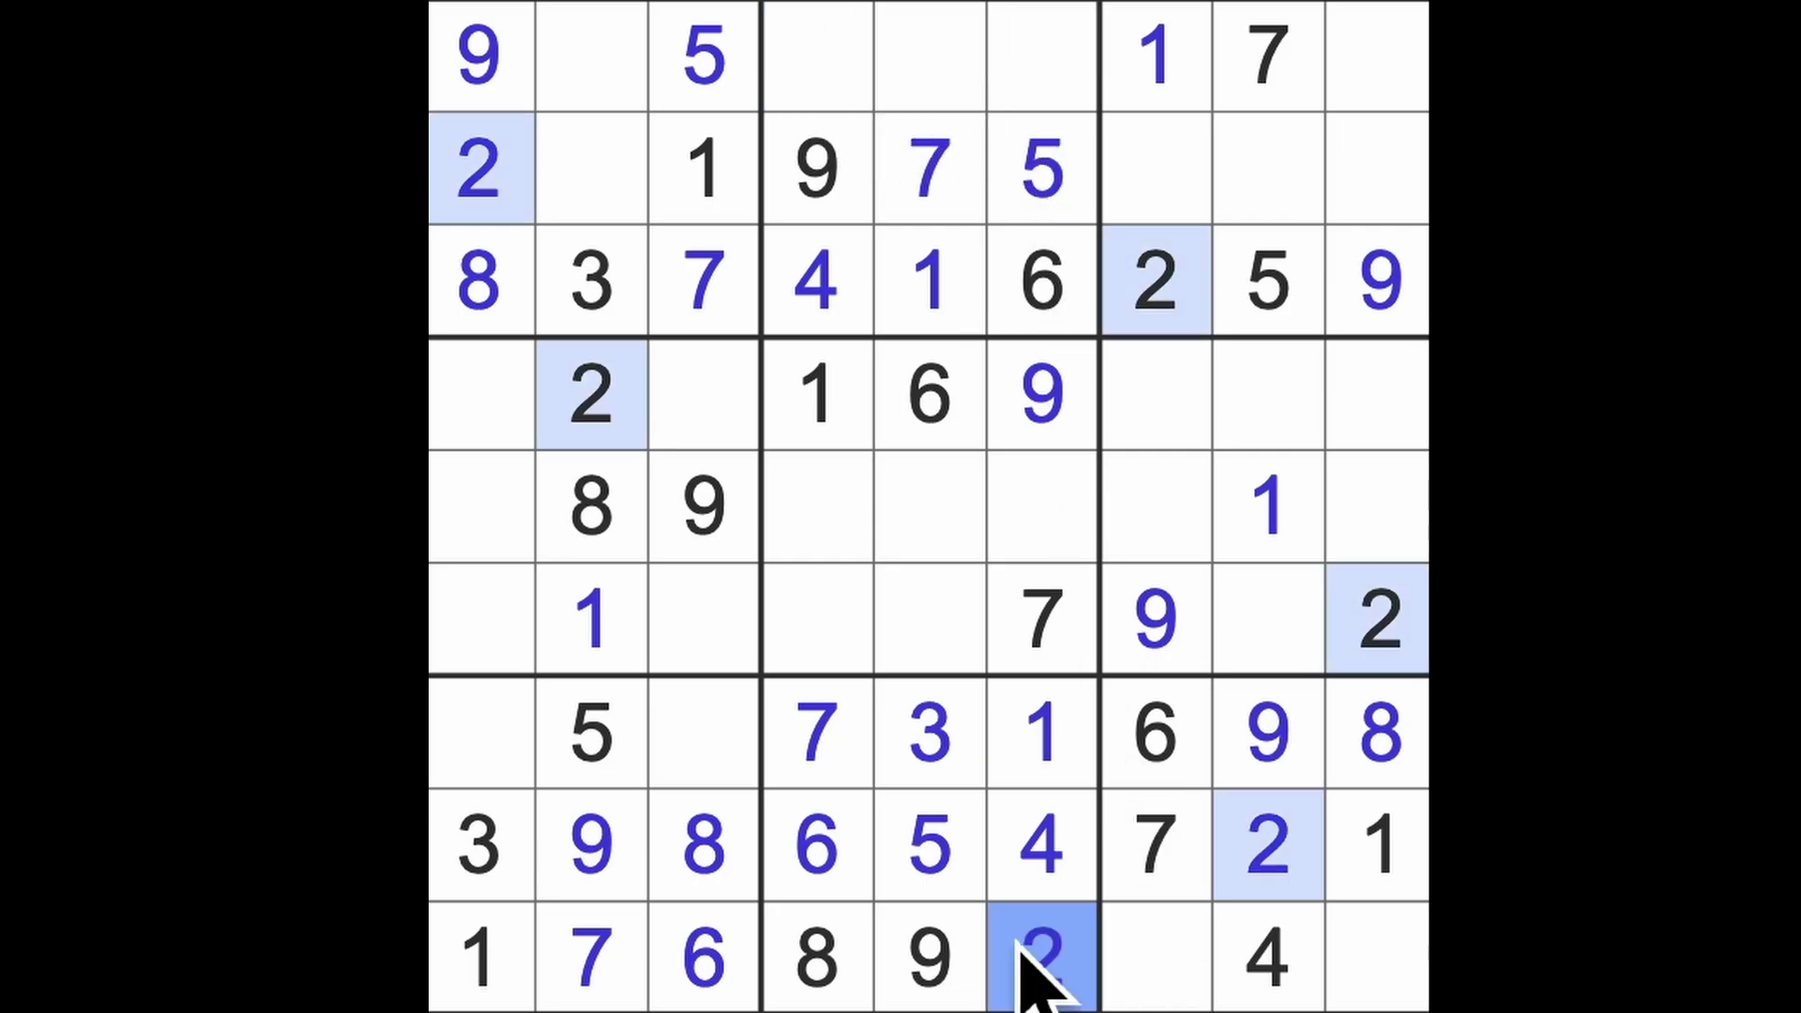
pyautogui.click(930, 731)
pyautogui.click(830, 965)
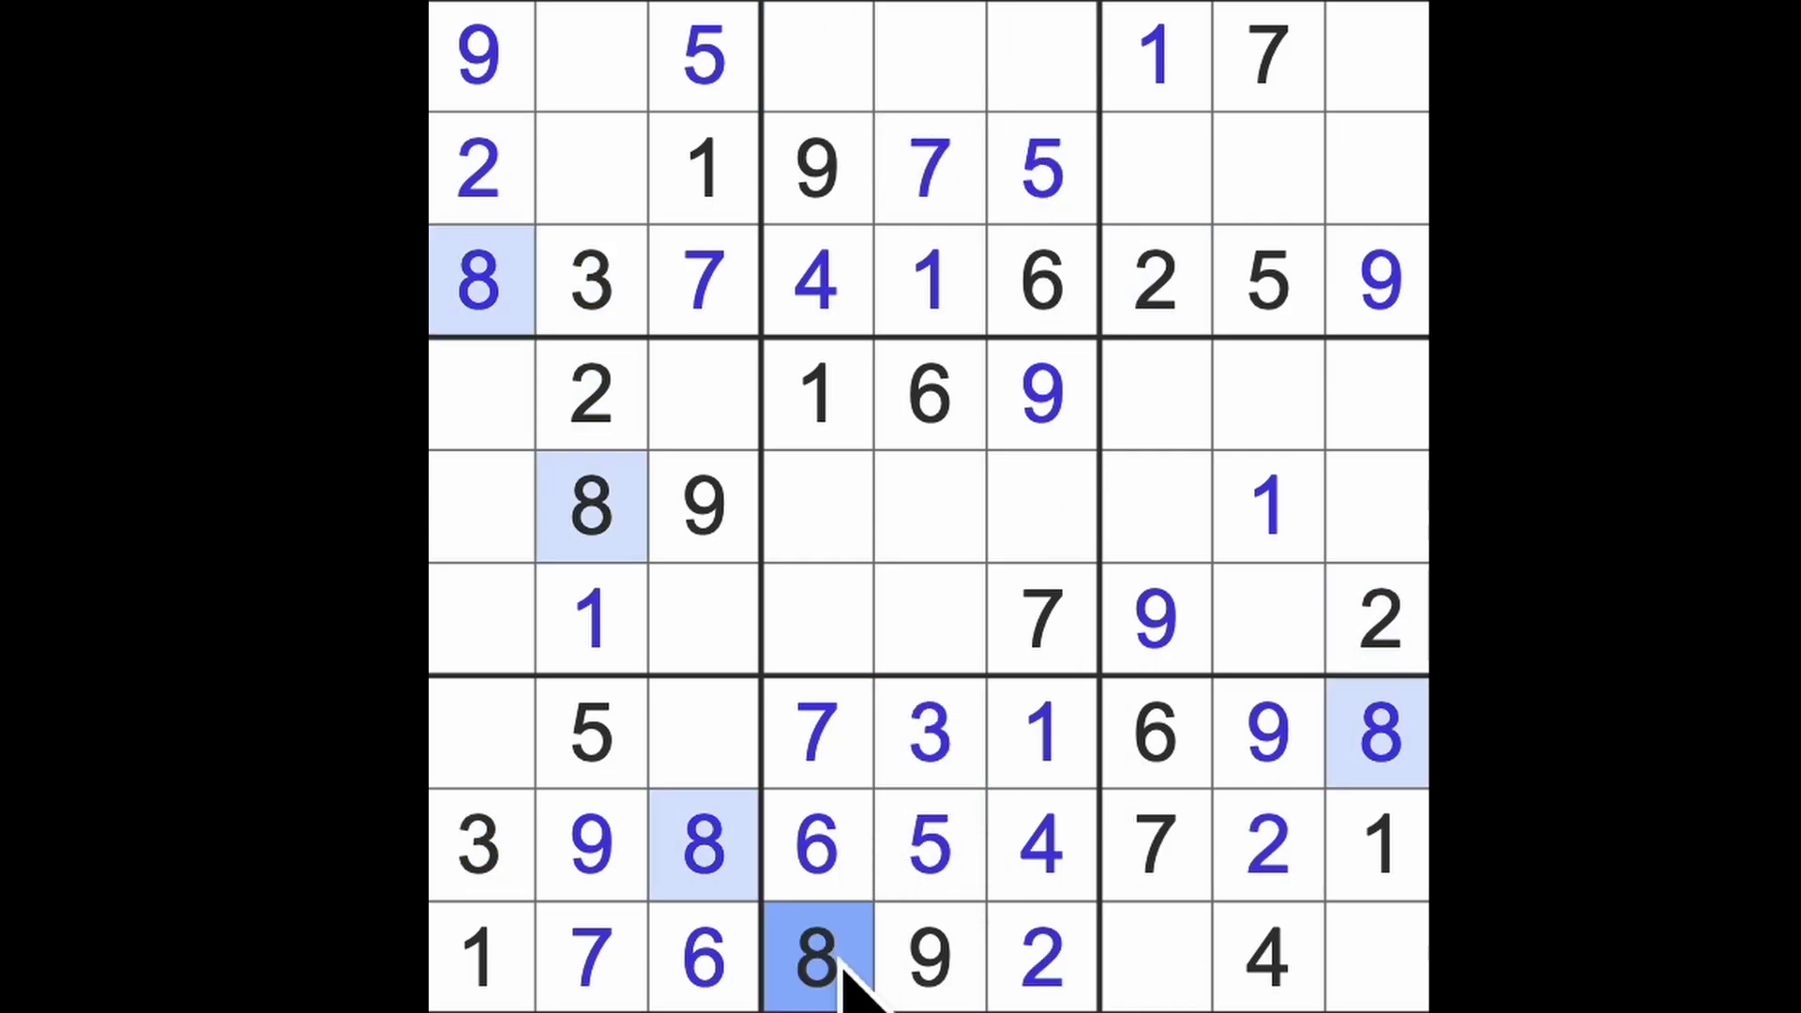
pyautogui.moveTo(823, 957); pyautogui.dragTo(823, 514)
pyautogui.moveTo(591, 507); pyautogui.dragTo(1154, 507)
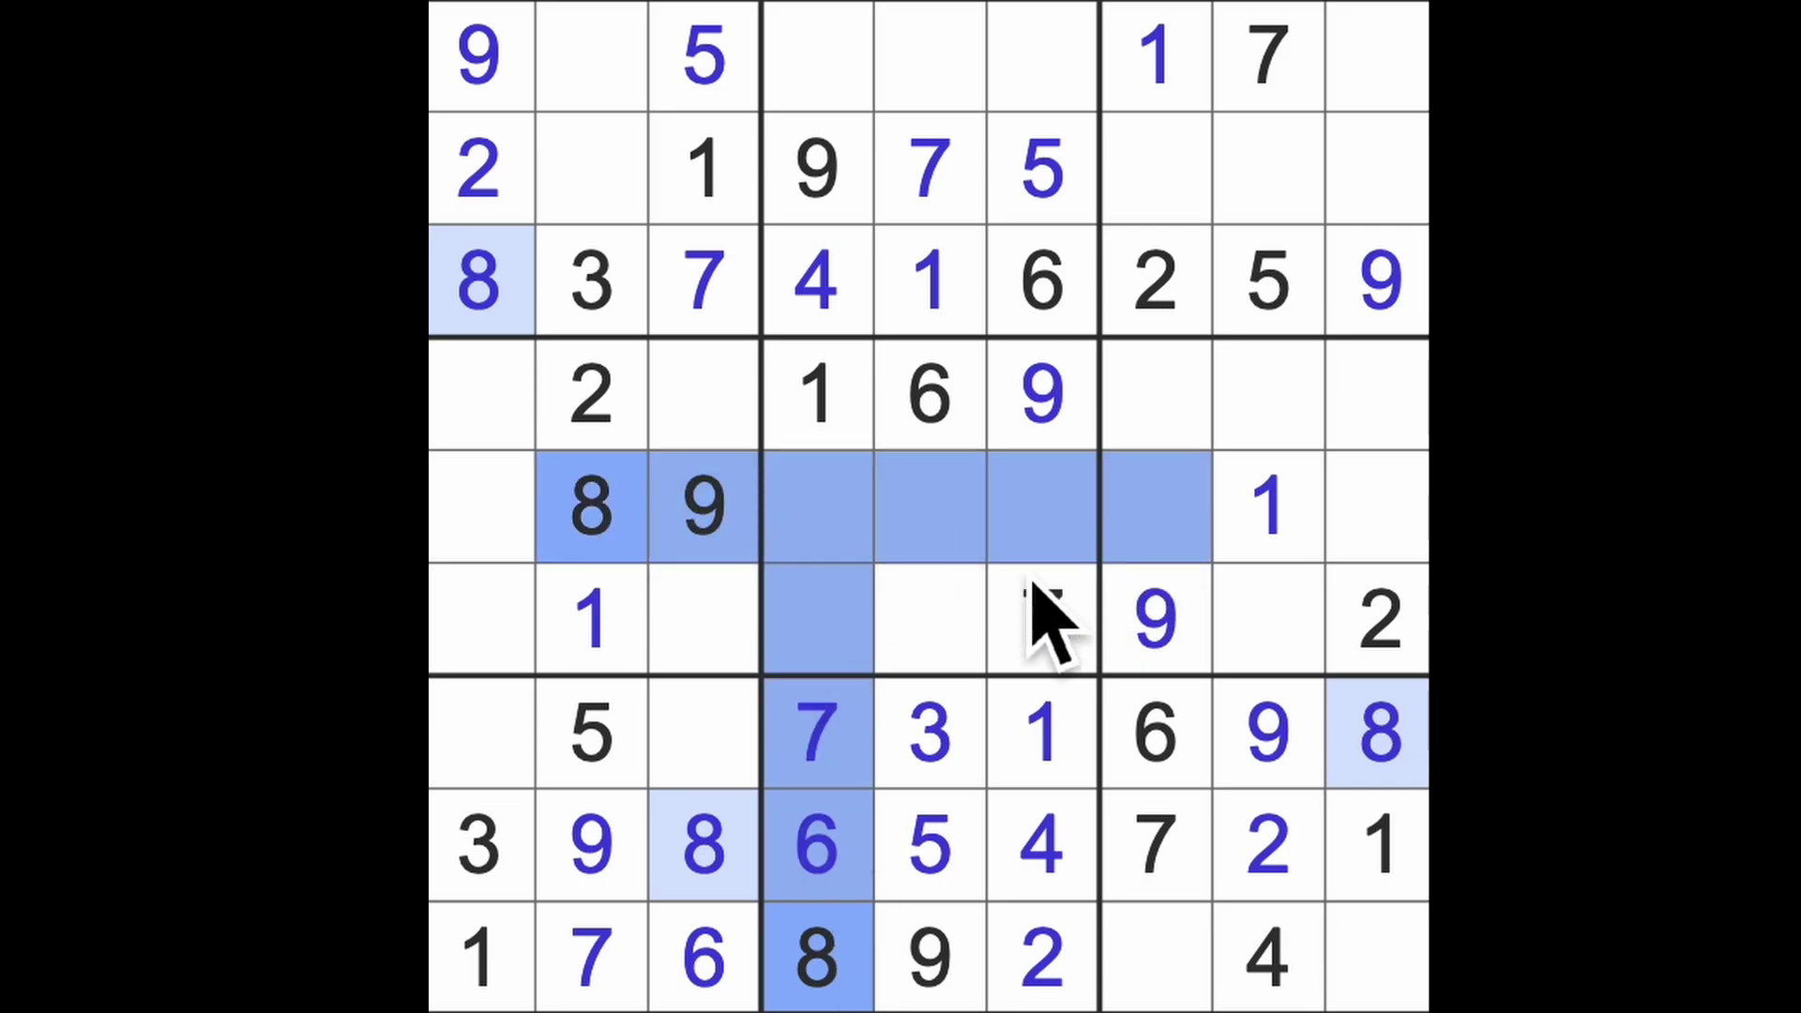
pyautogui.click(958, 648)
pyautogui.write('8')
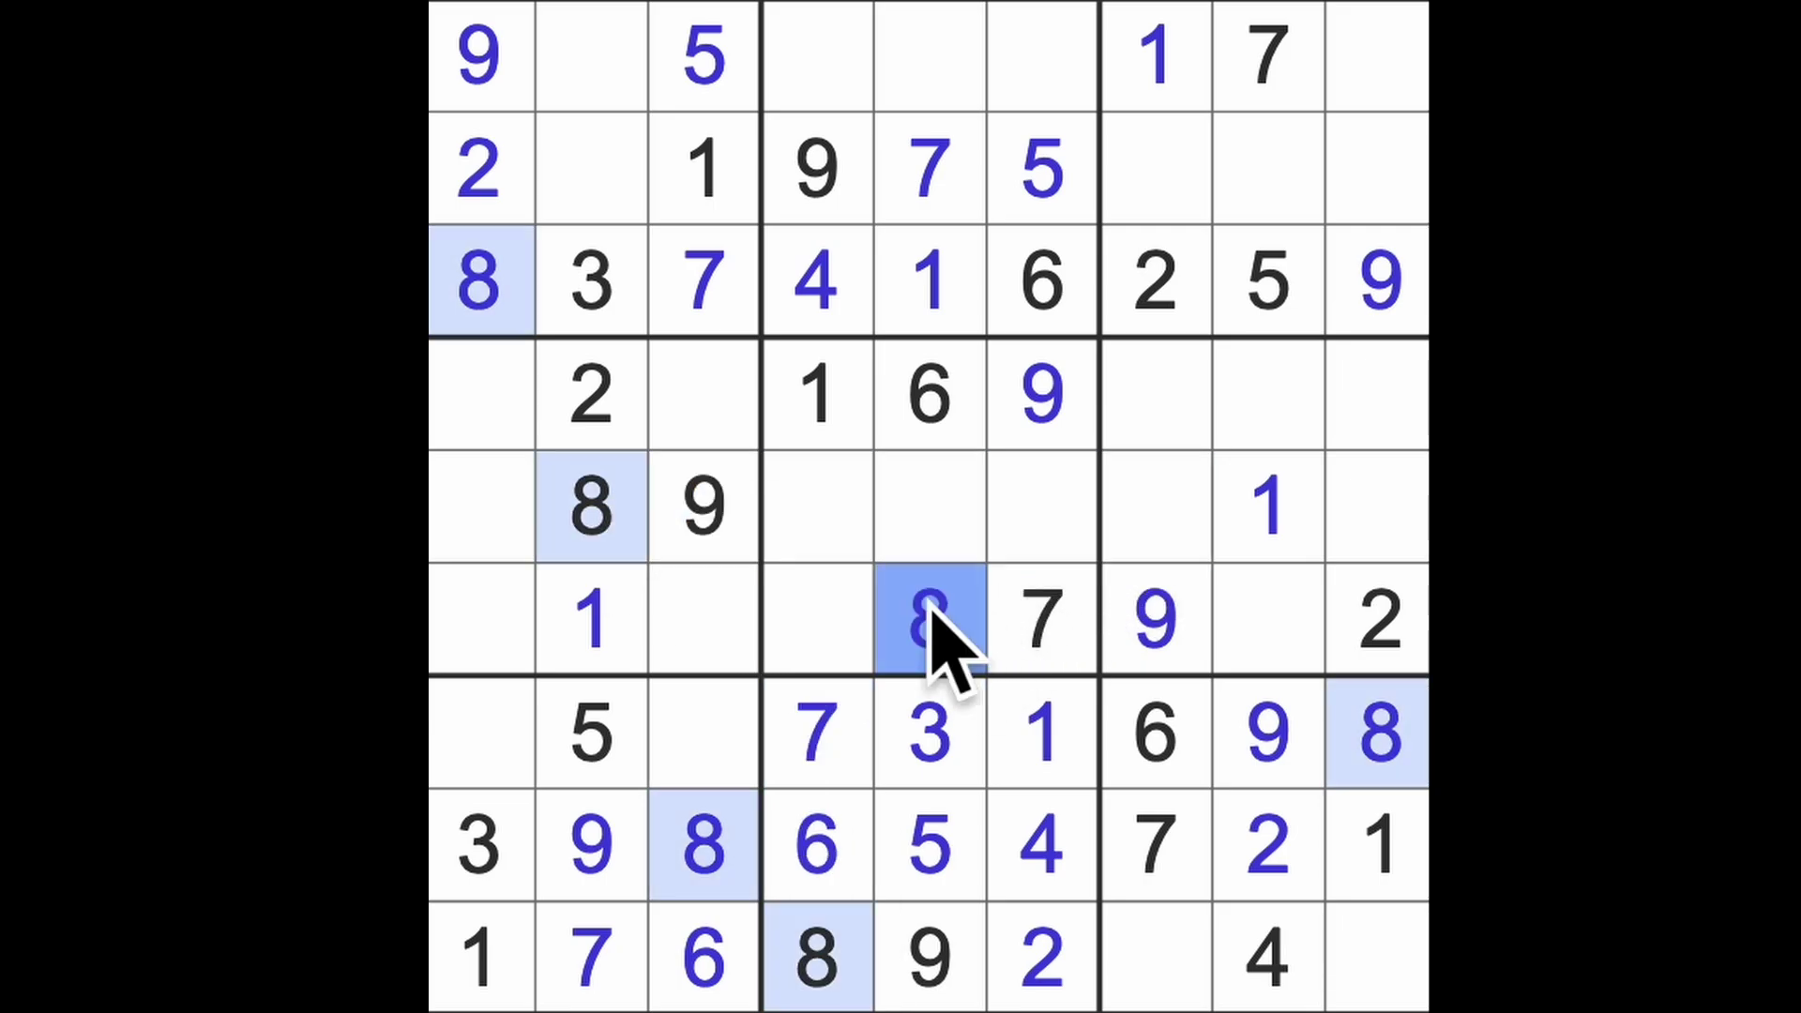
# Complete the top row's middle cells with 3, 2, 8 in columns 4, 5 and 6
pyautogui.moveTo(929, 620); pyautogui.dragTo(942, 56)
pyautogui.moveTo(845, 971); pyautogui.dragTo(841, 705)
pyautogui.moveTo(838, 613); pyautogui.dragTo(824, 56)
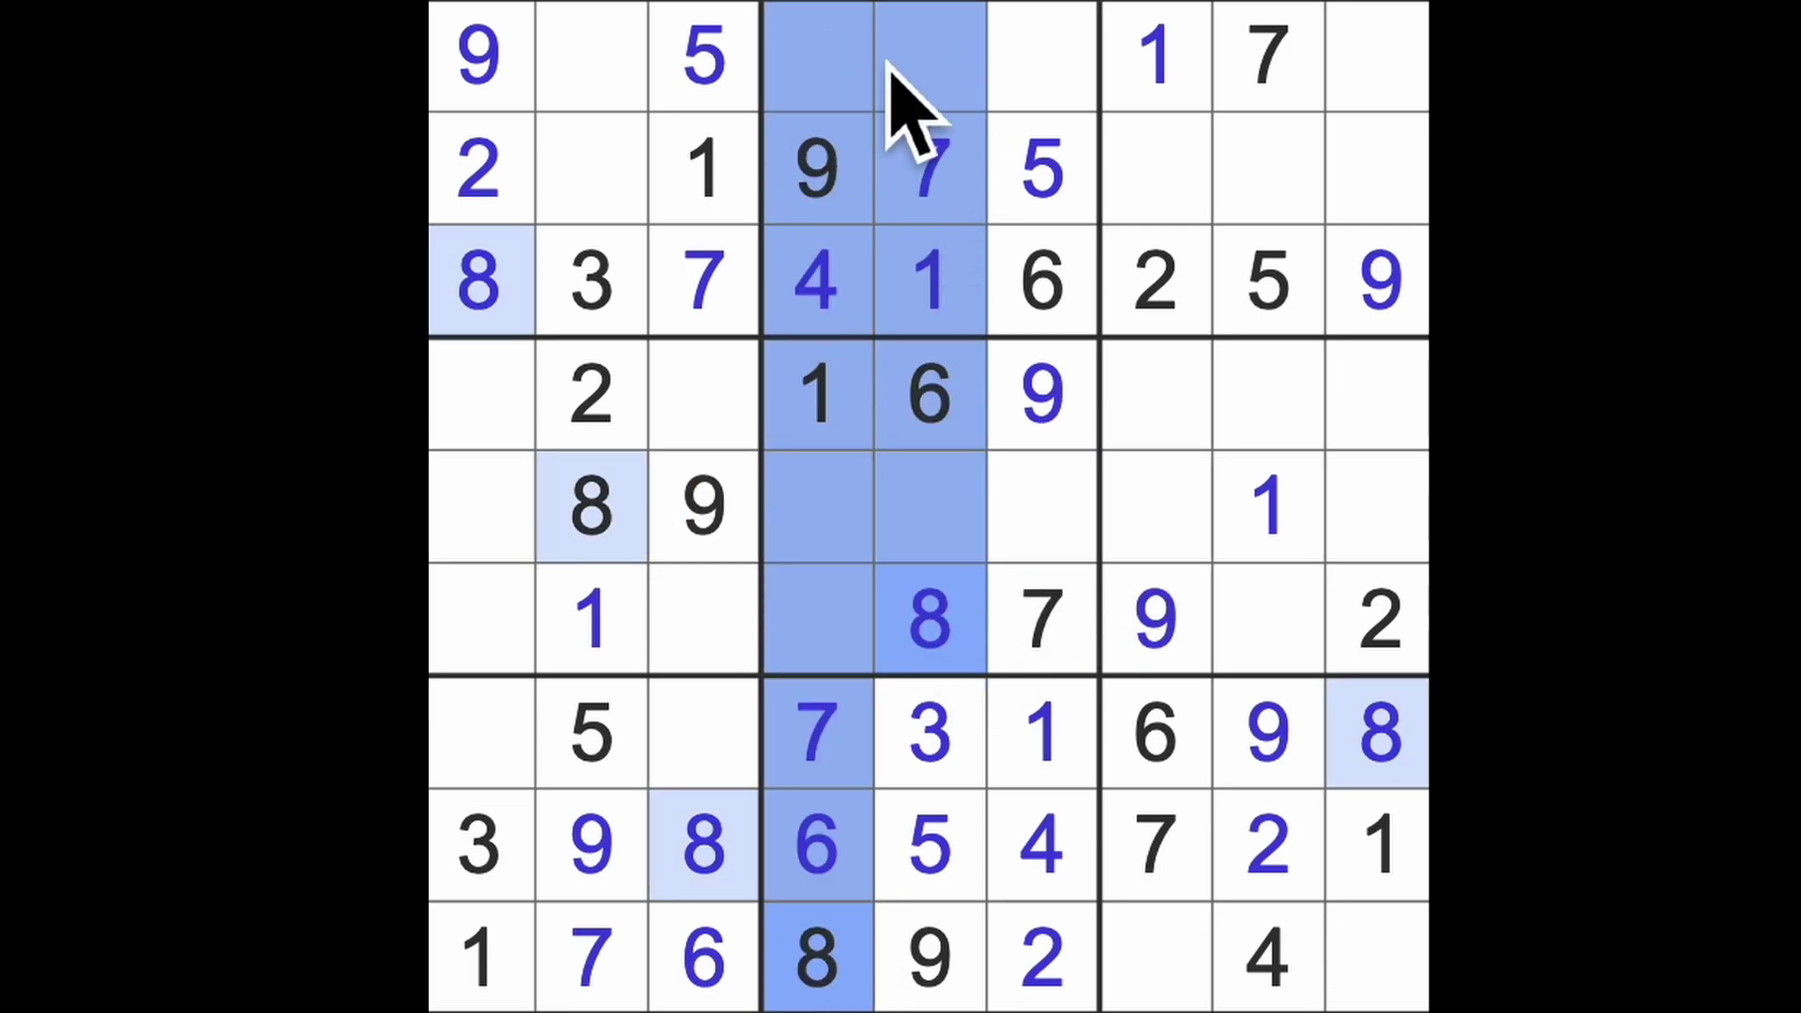
pyautogui.click(1041, 106)
pyautogui.write('8')
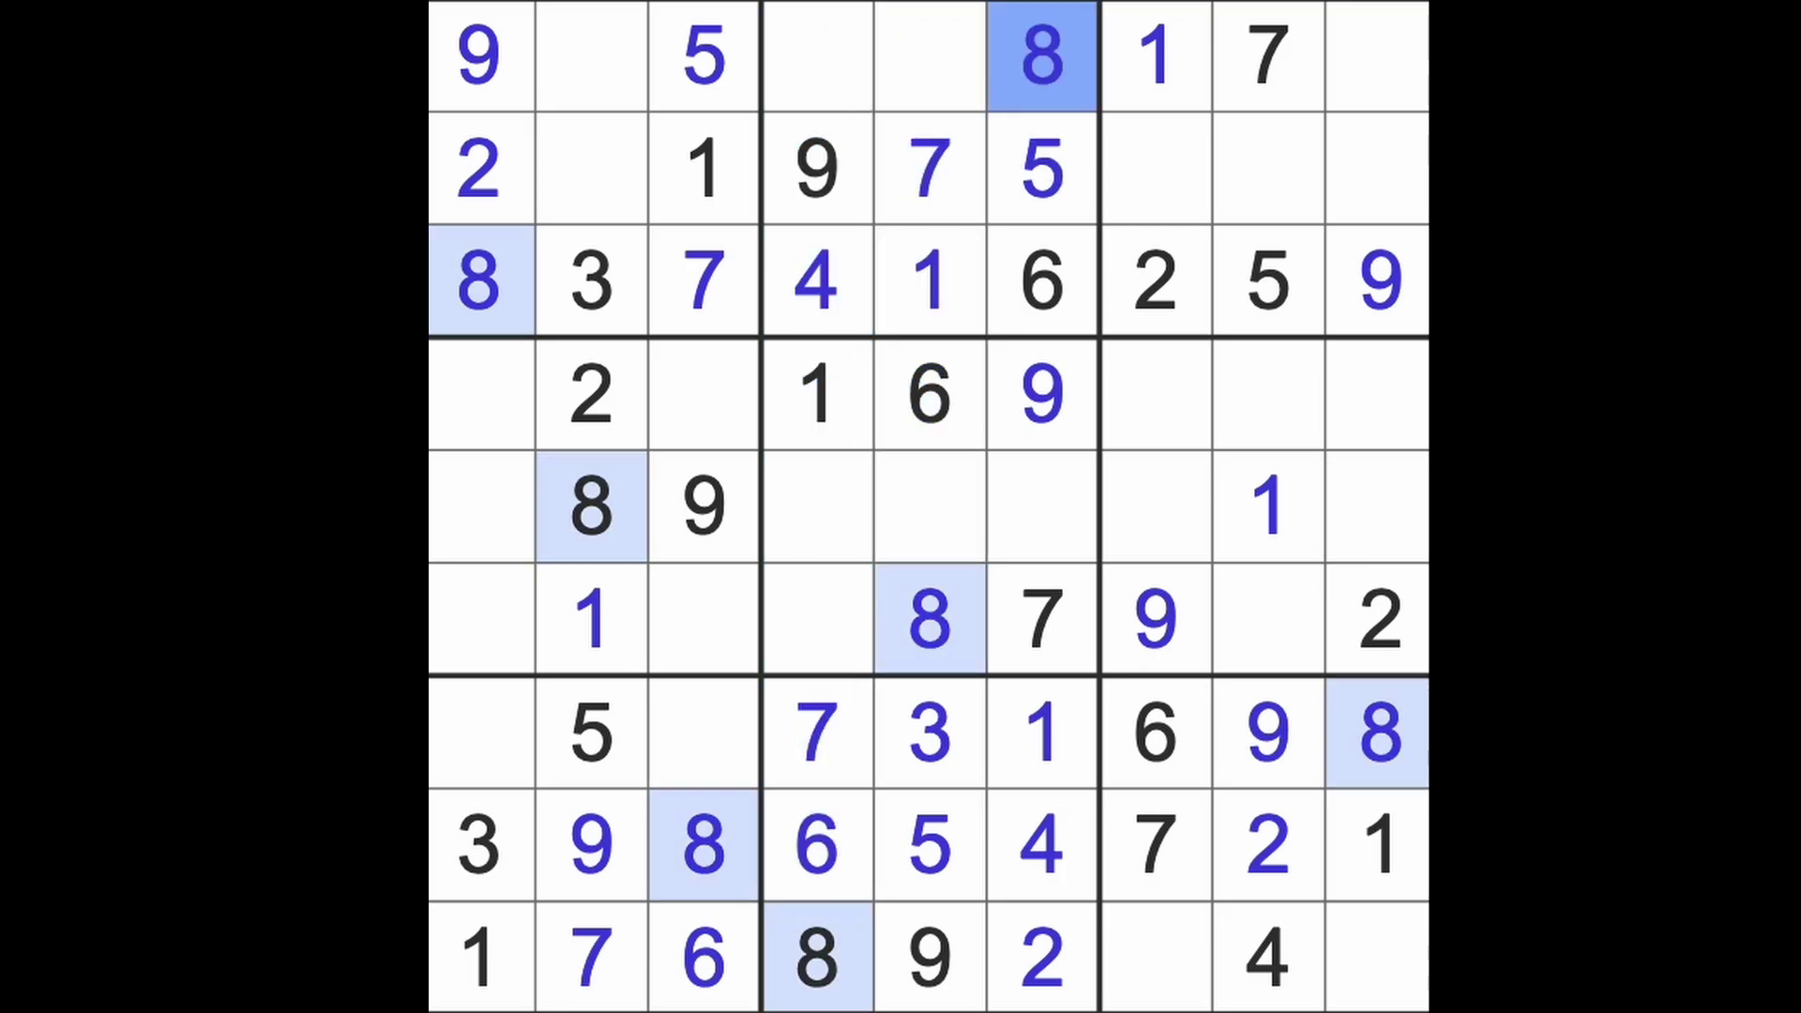
pyautogui.moveTo(929, 733); pyautogui.dragTo(929, 163)
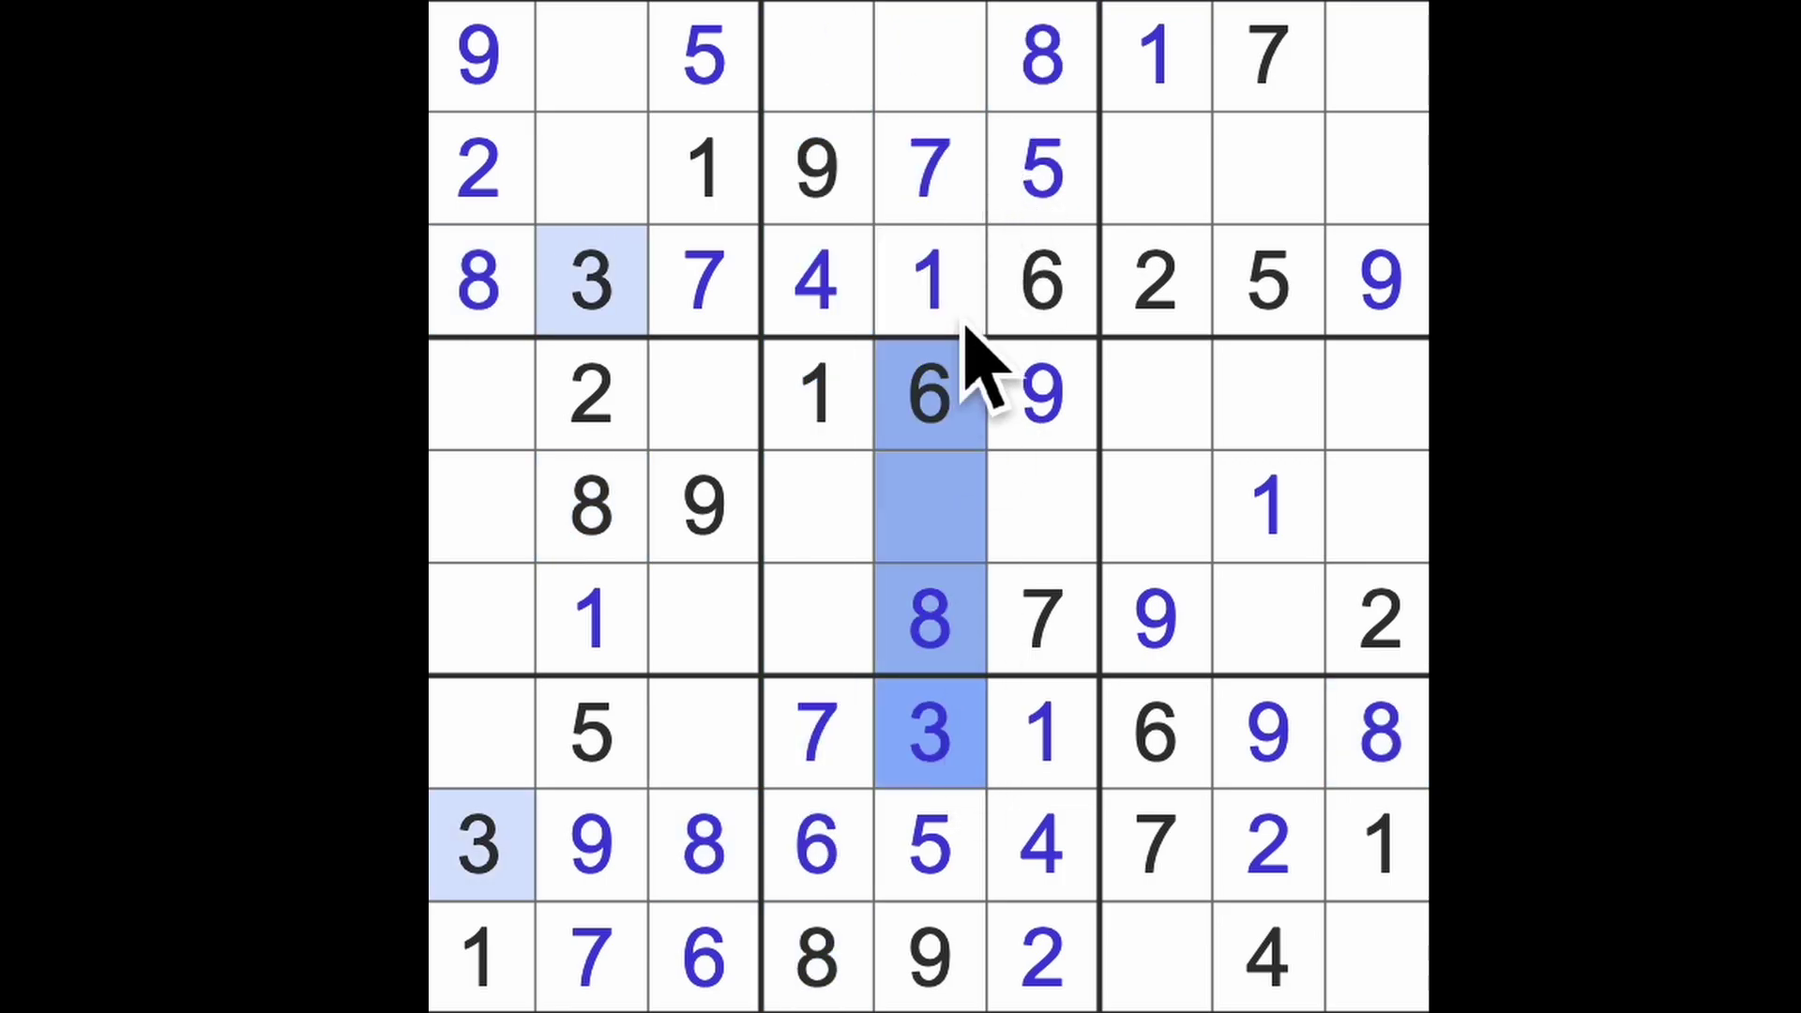
pyautogui.click(842, 84)
pyautogui.write('3')
pyautogui.click(928, 64)
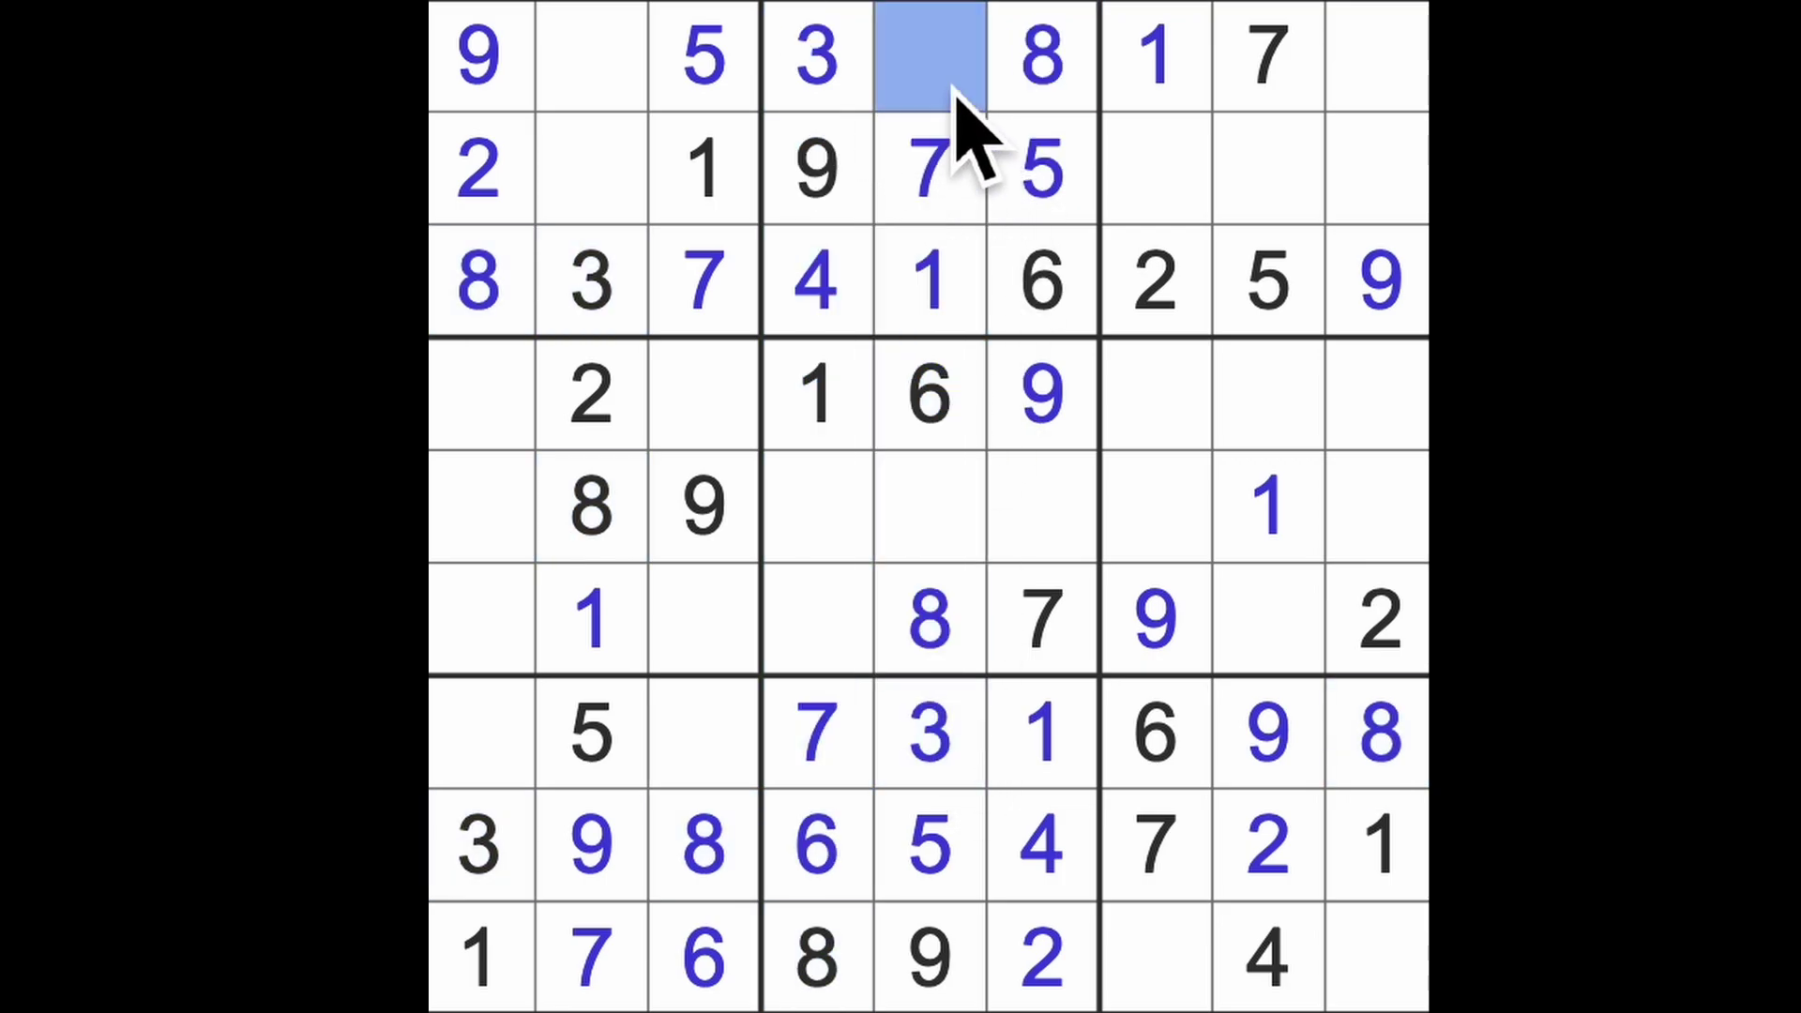
pyautogui.write('2')
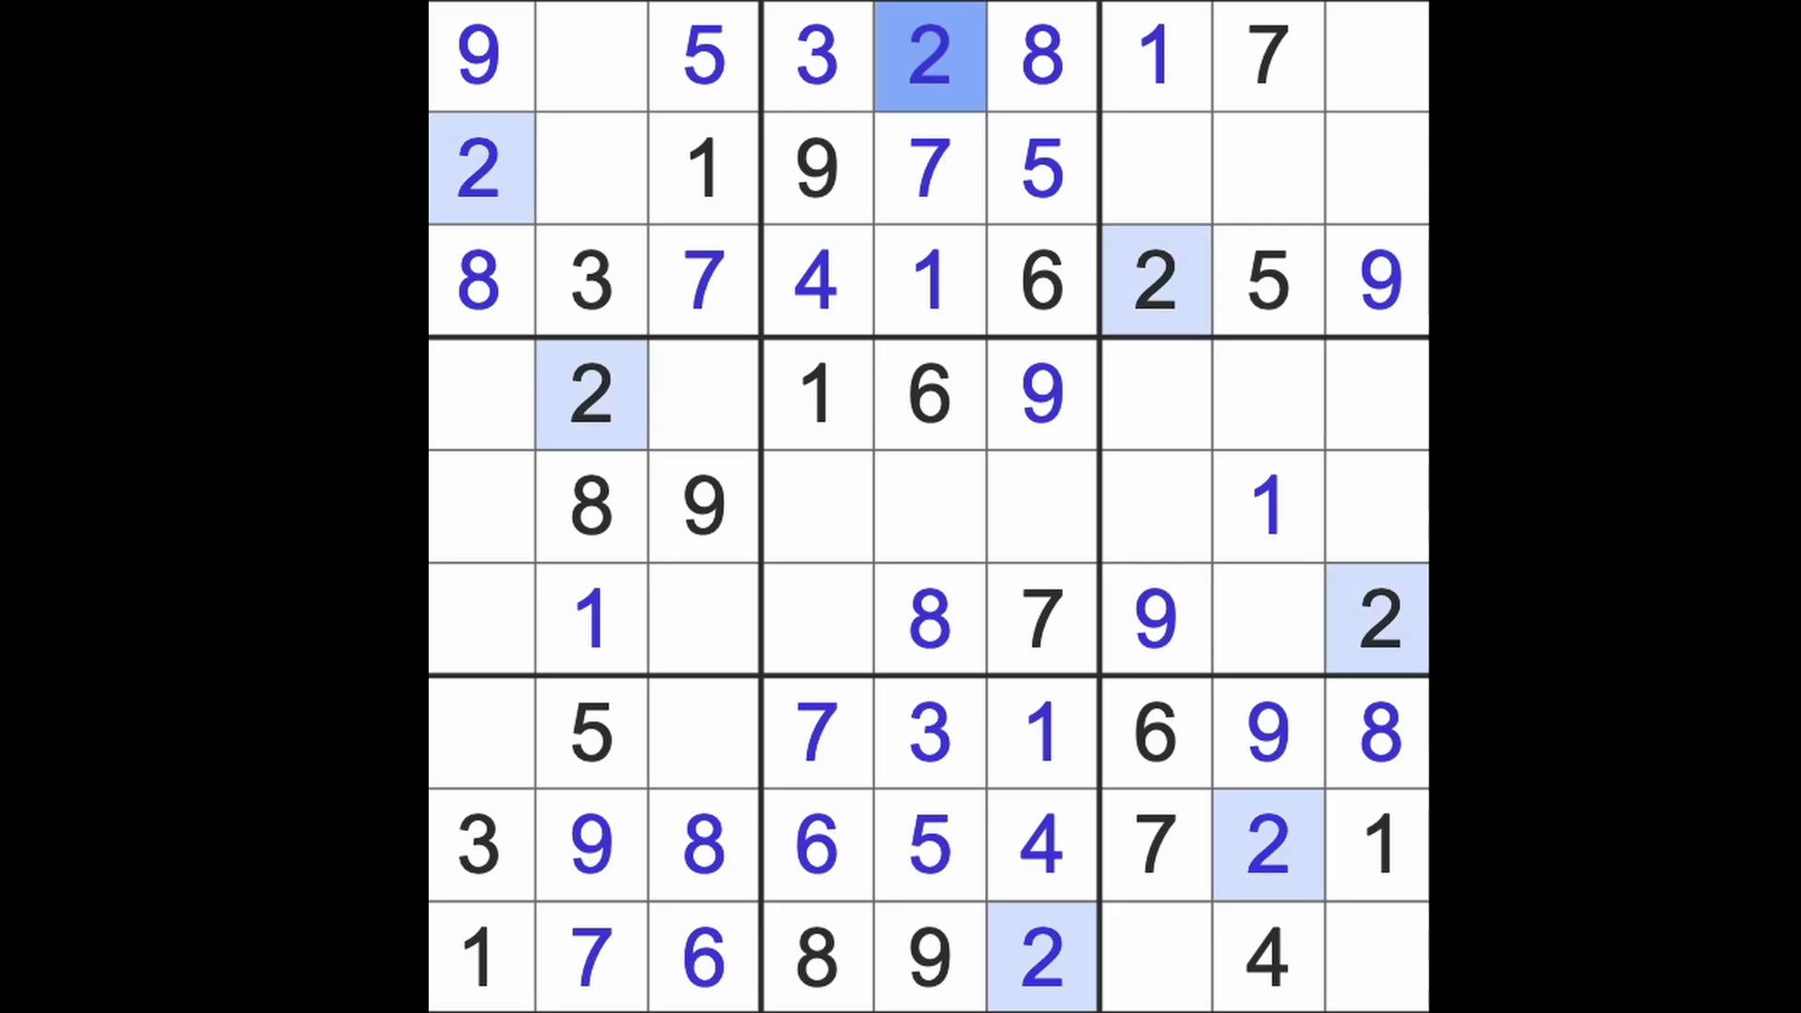
# Enter 2 at row 5 column 4, then finish row 7 with 2 in column 3 and 4 in column 1
pyautogui.moveTo(928, 63); pyautogui.dragTo(928, 507)
pyautogui.moveTo(1049, 971); pyautogui.dragTo(1049, 513)
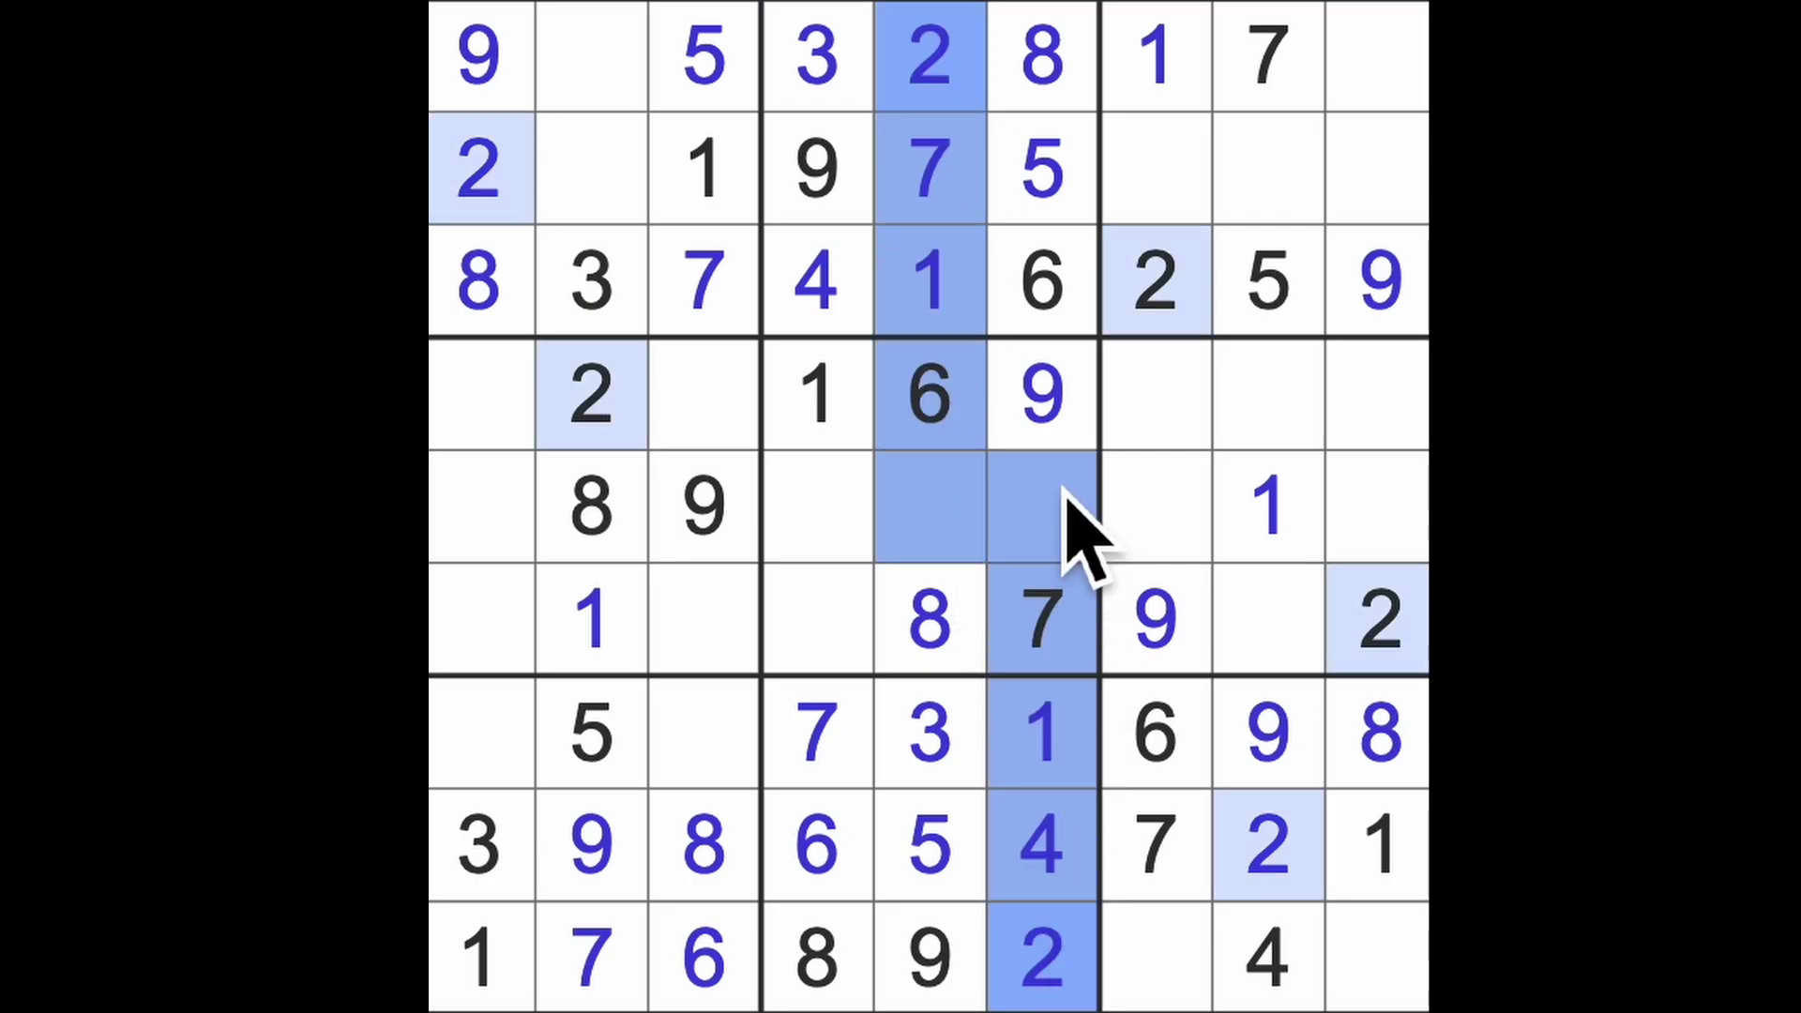
pyautogui.moveTo(1379, 619); pyautogui.dragTo(845, 619)
pyautogui.click(817, 507)
pyautogui.write('2')
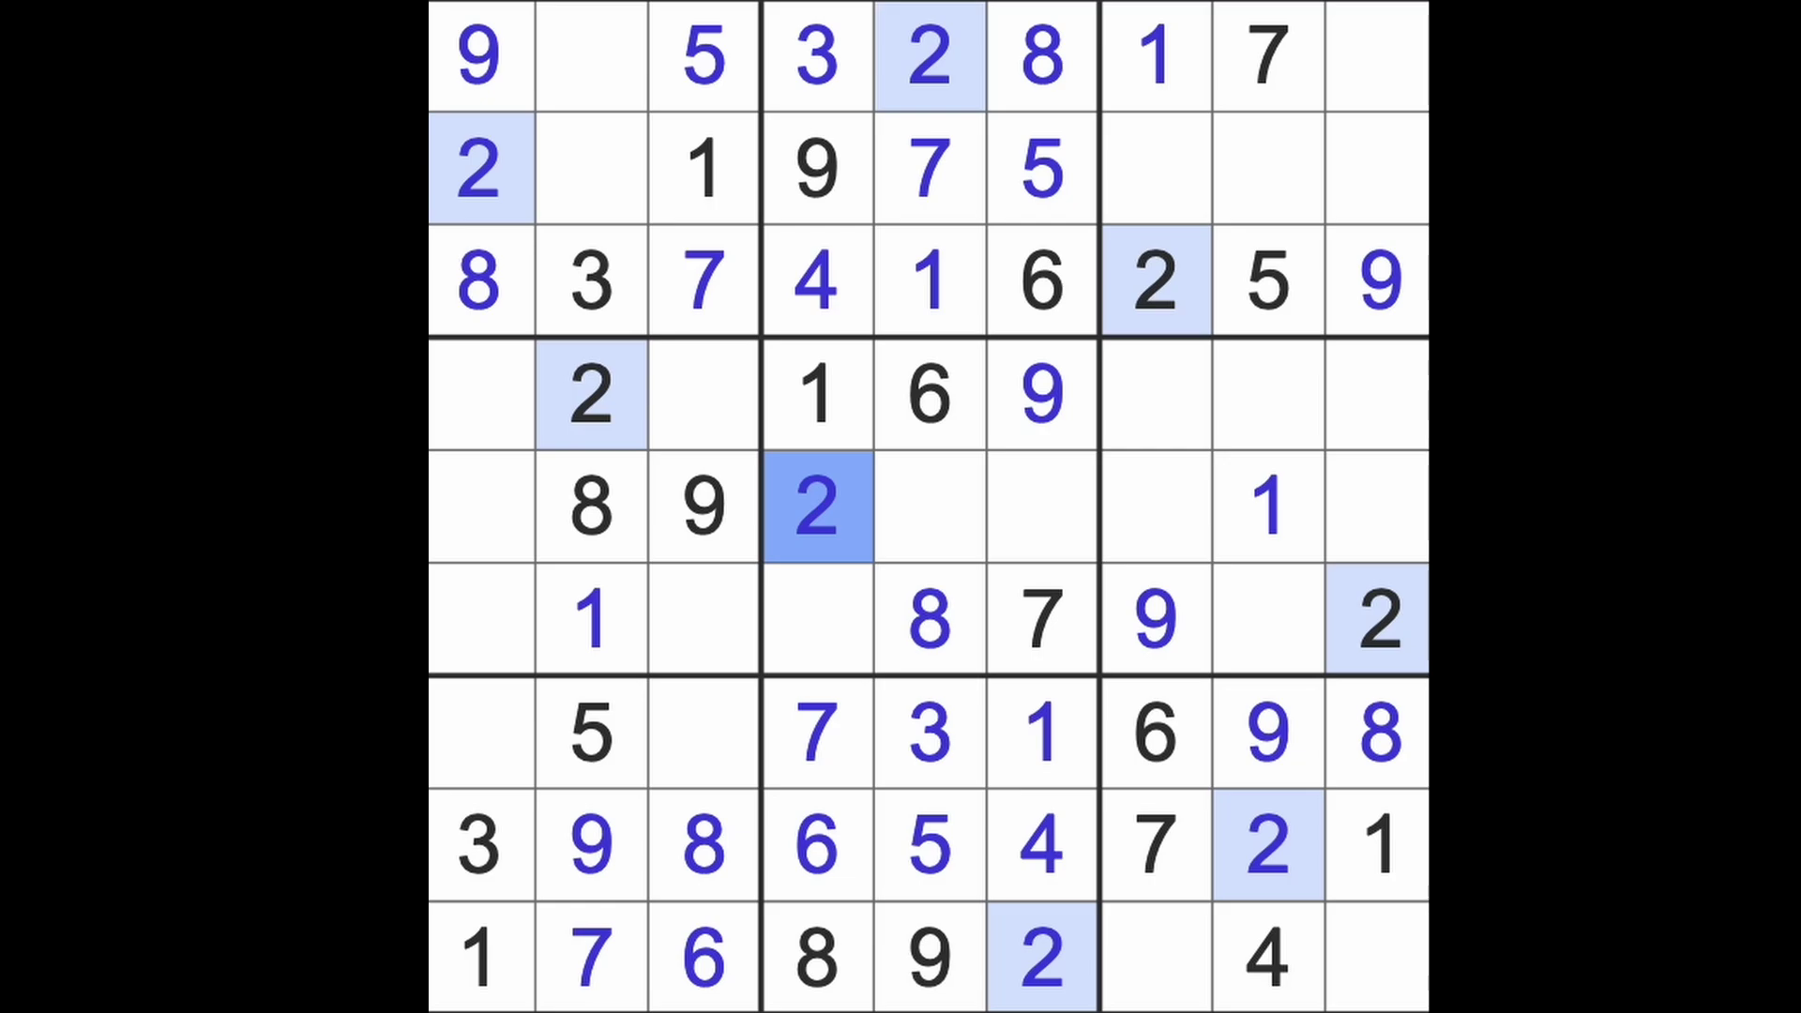
pyautogui.moveTo(479, 169); pyautogui.dragTo(478, 731)
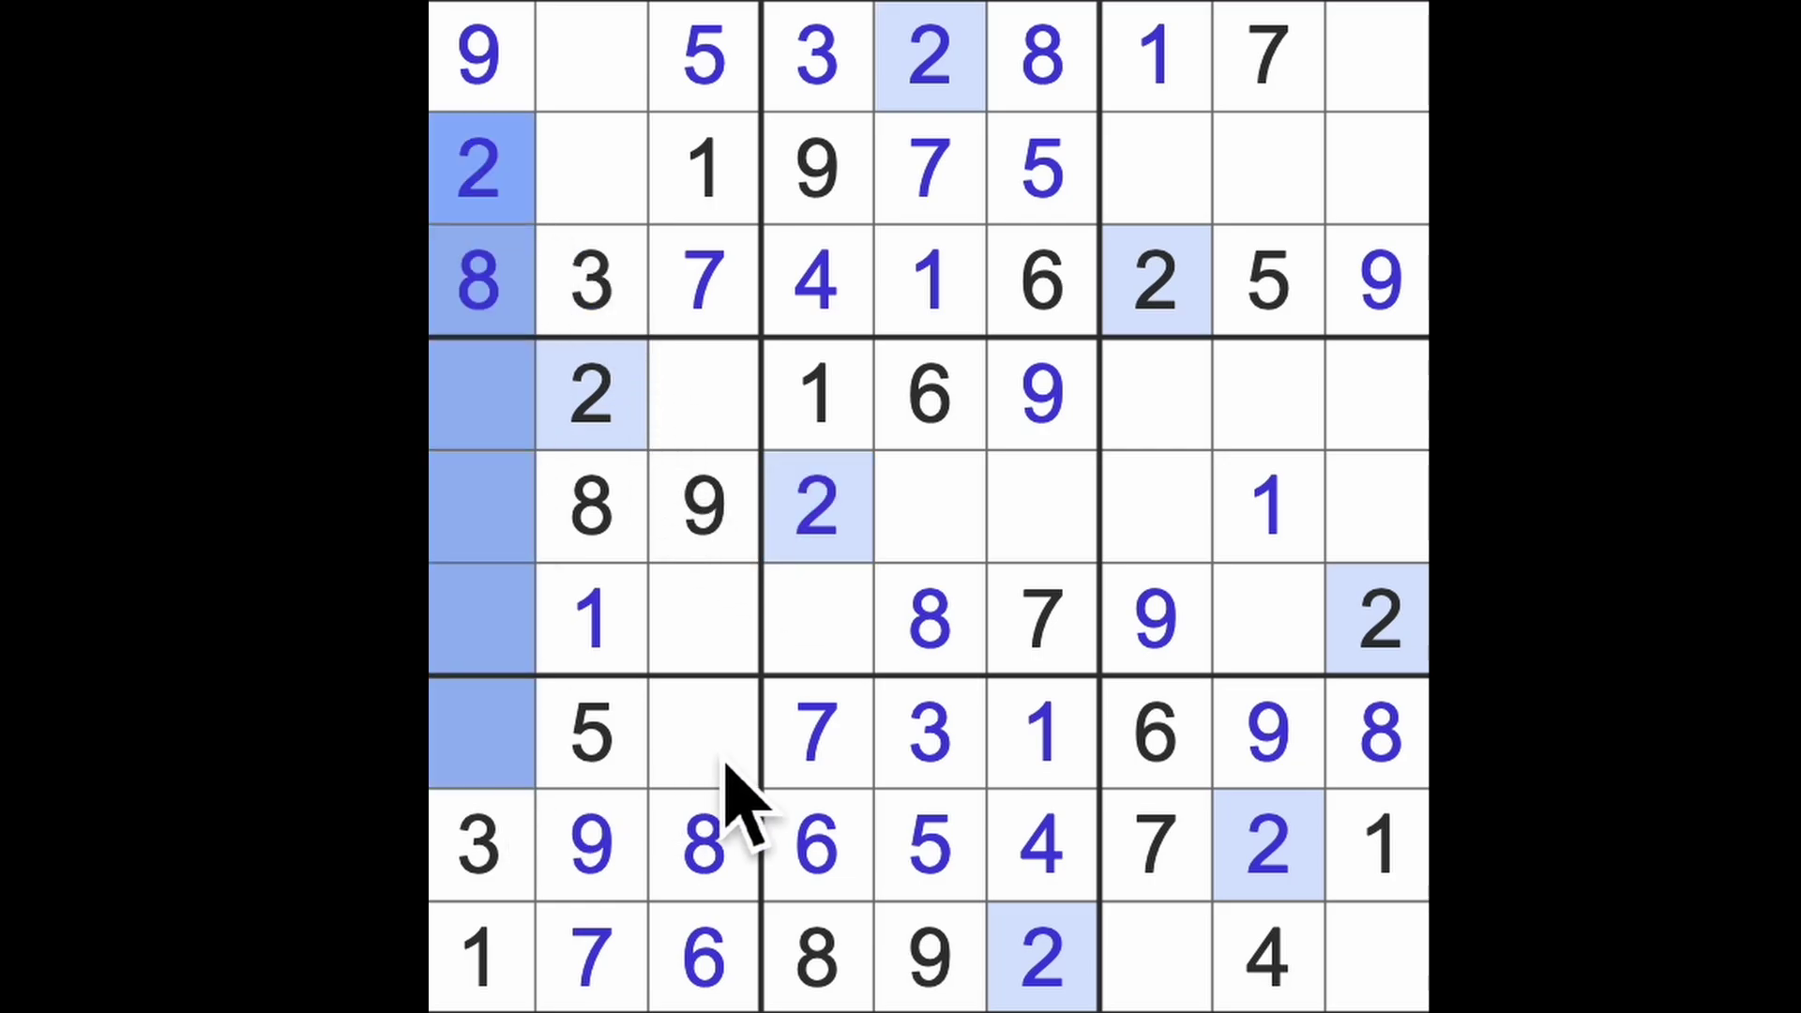
pyautogui.click(704, 732)
pyautogui.write('2')
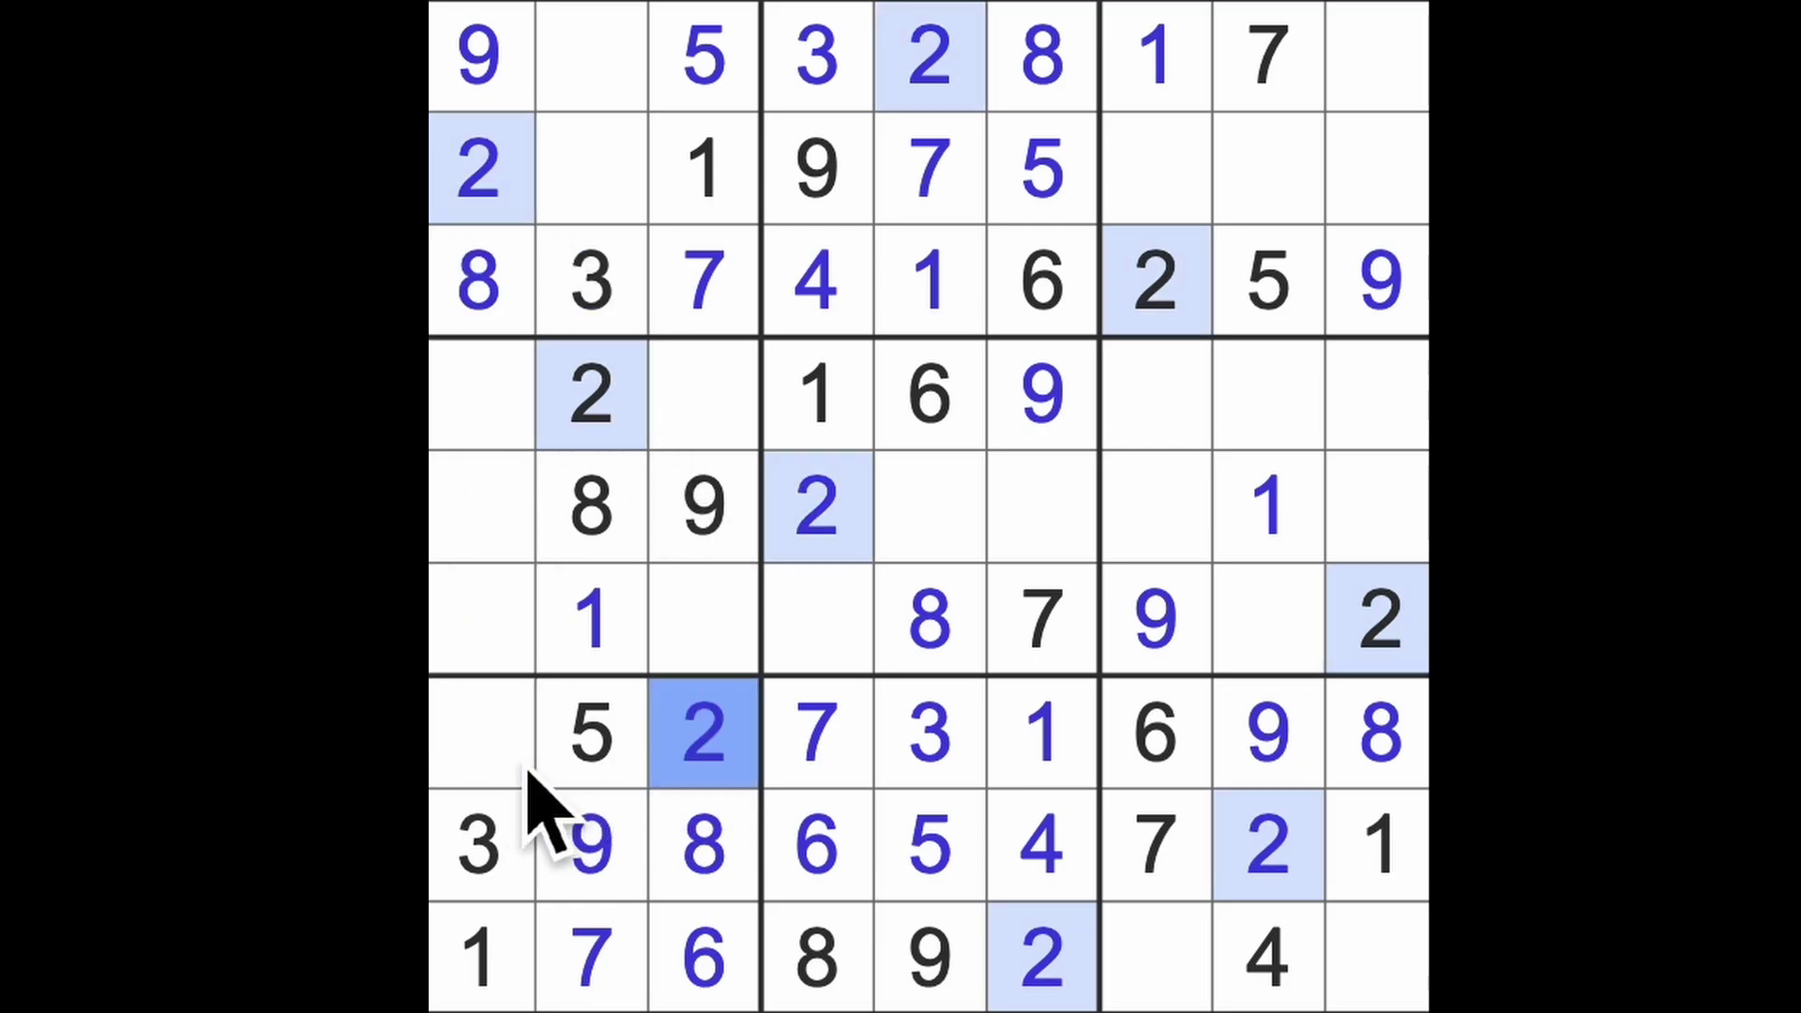
pyautogui.click(486, 746)
pyautogui.write('4')
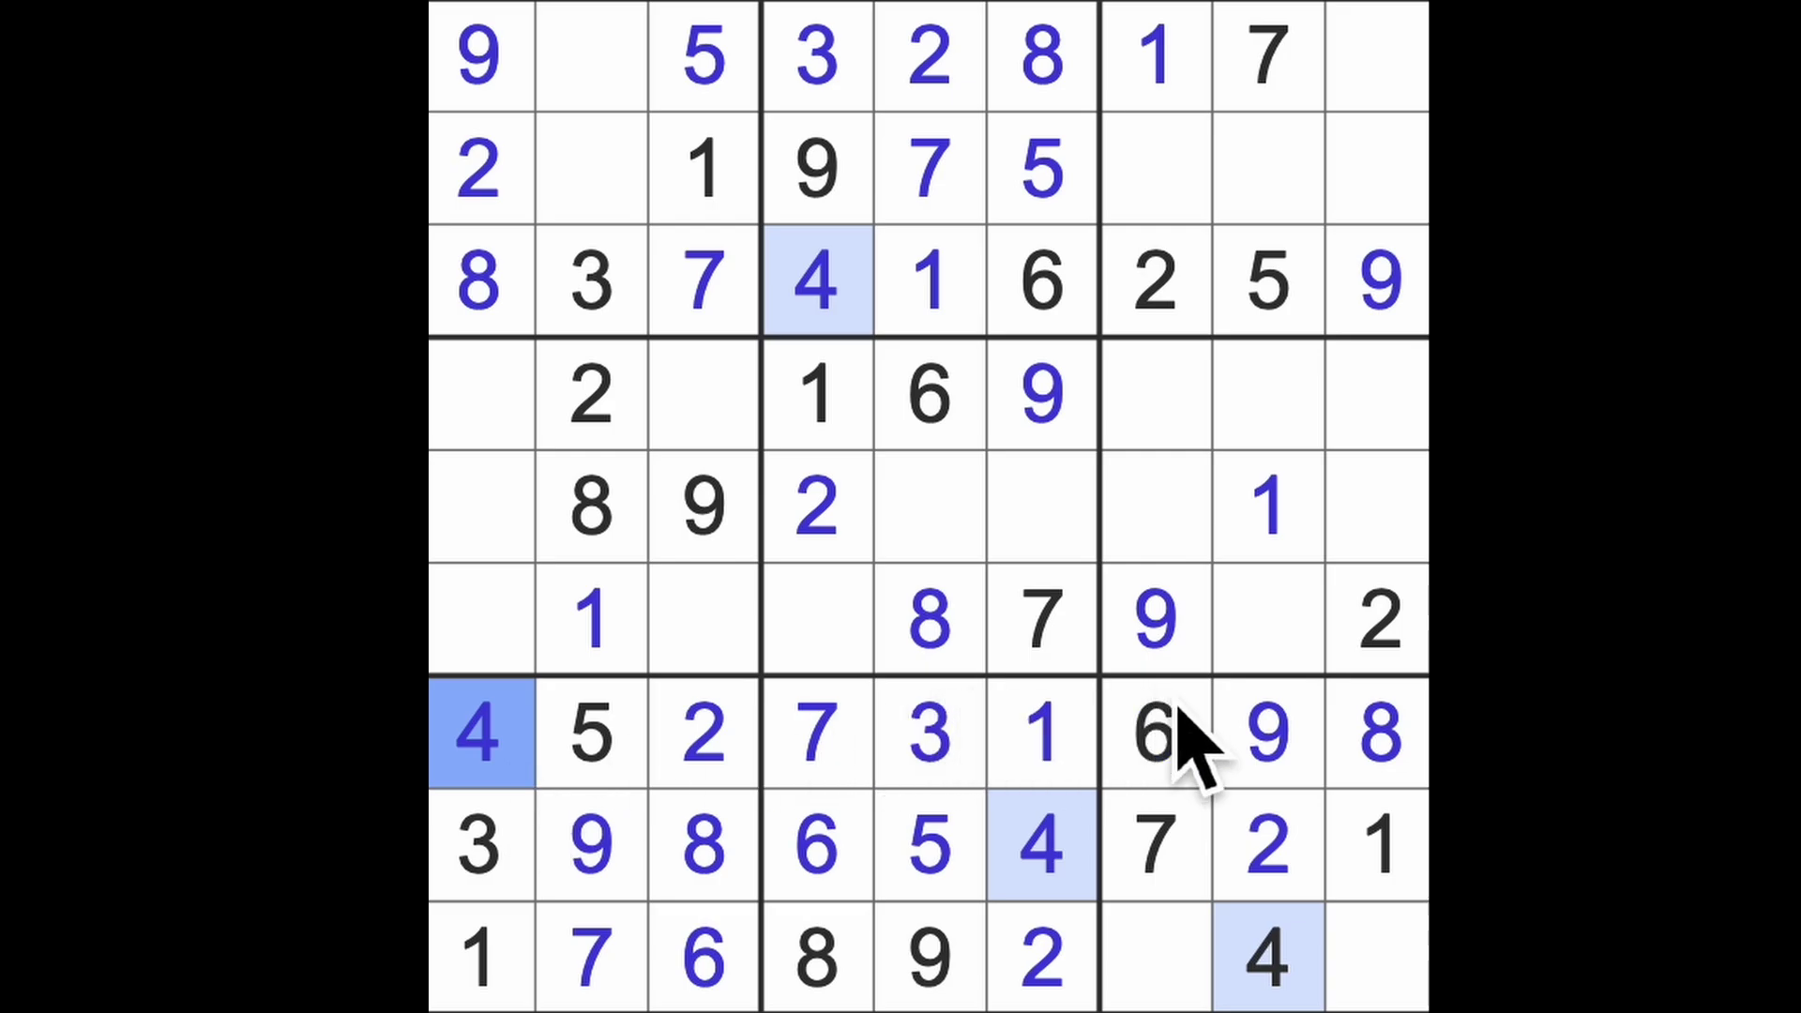
# Enter 3 at row 5, column 6 of the centre box, then scan column 4 for where 4 fits
pyautogui.click(940, 767)
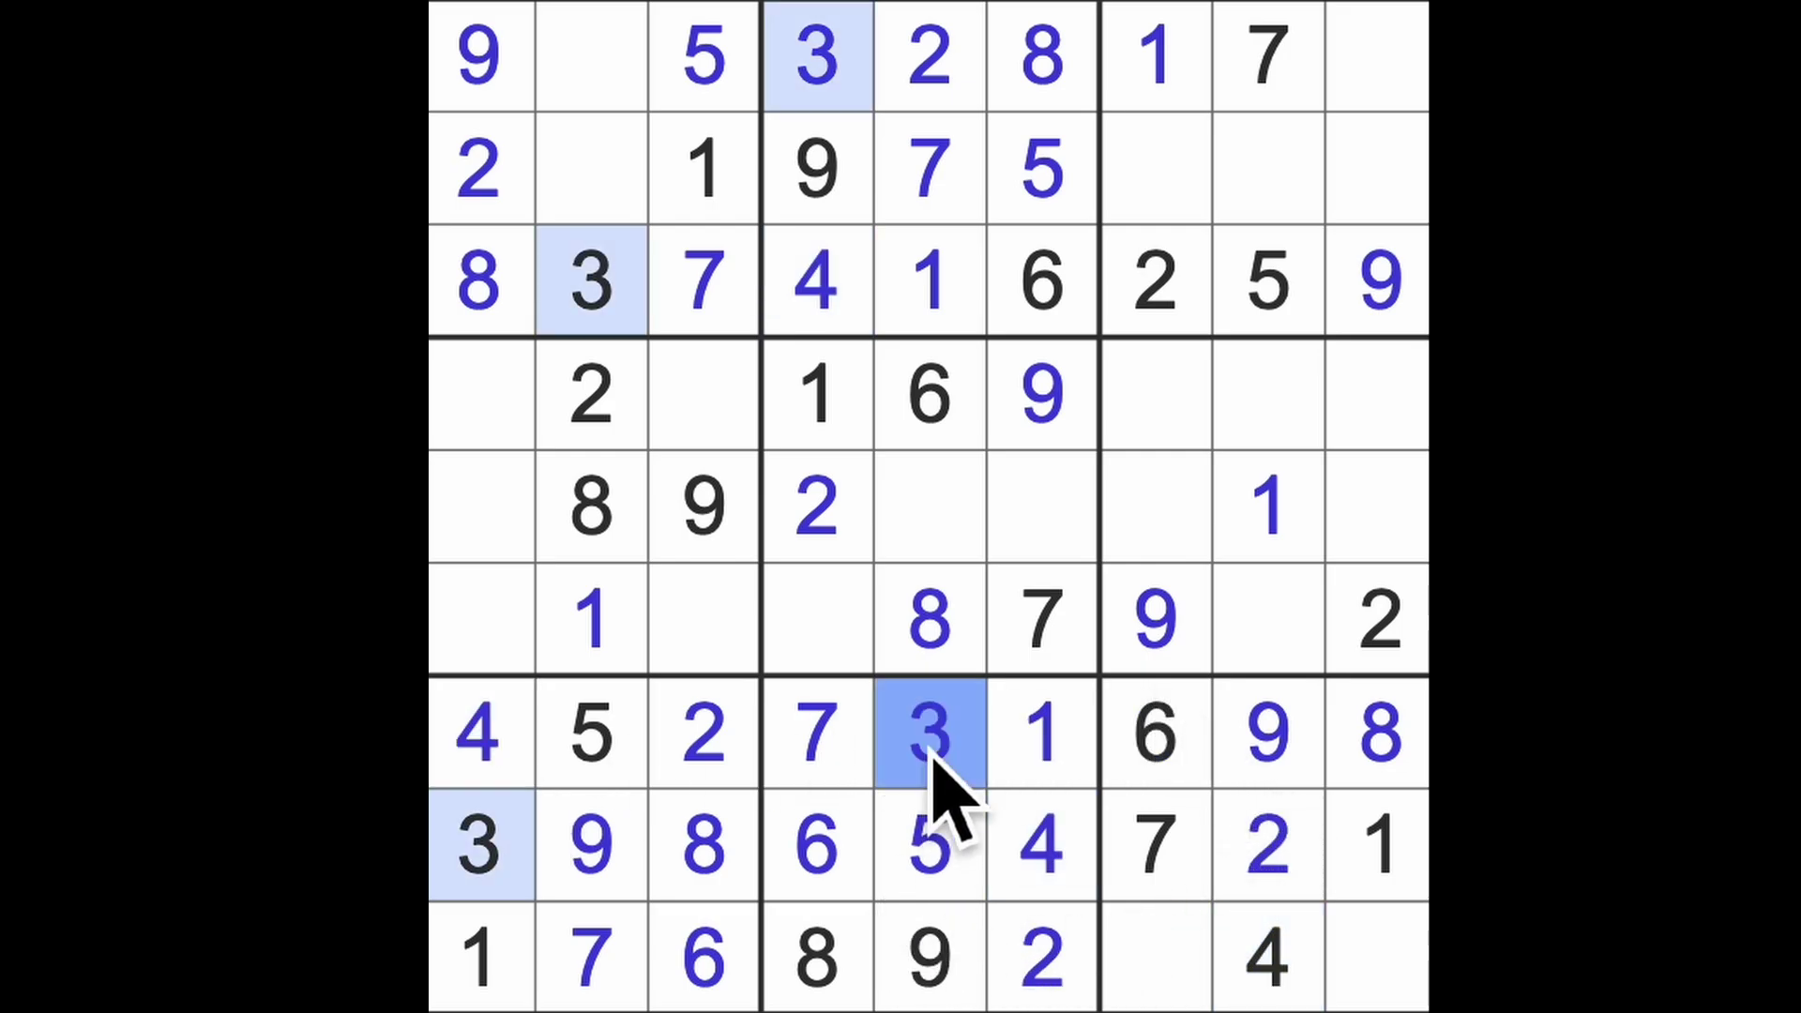
pyautogui.moveTo(940, 768)
pyautogui.mouseDown()
pyautogui.moveTo(859, 261)
pyautogui.moveTo(876, 725)
pyautogui.mouseUp()
pyautogui.click(1044, 535)
pyautogui.write('3')
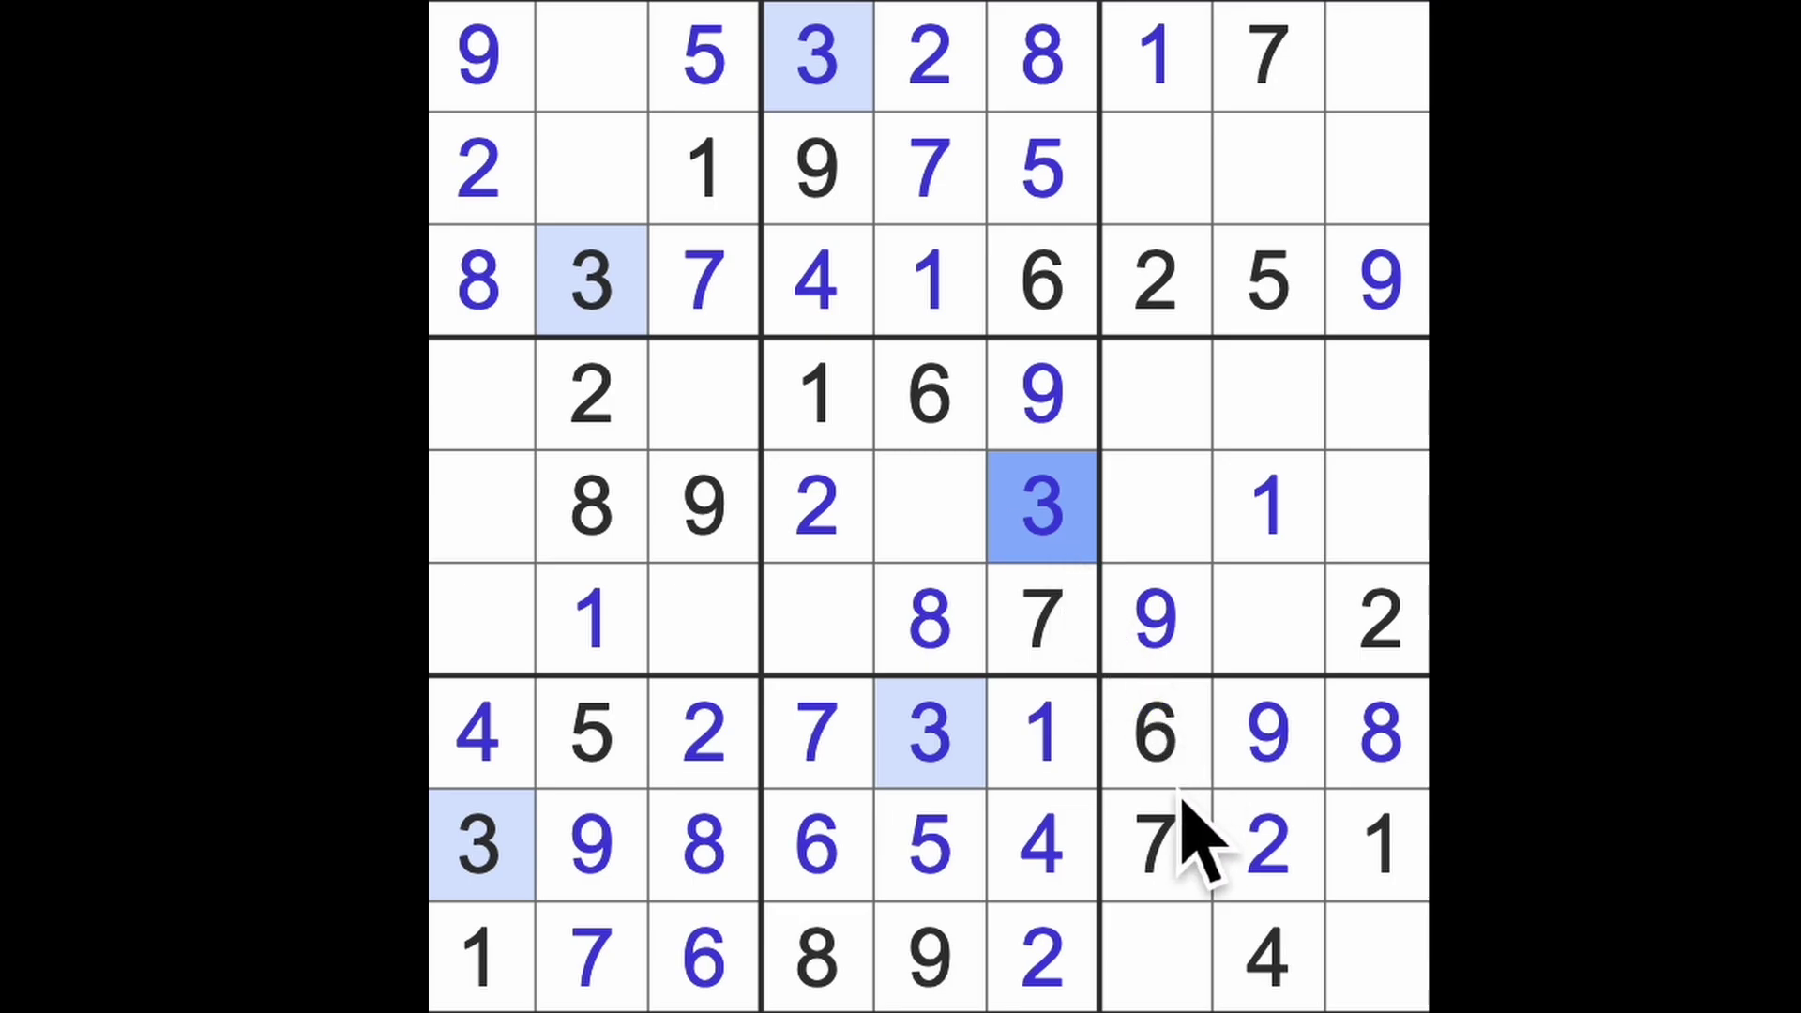
pyautogui.click(1042, 846)
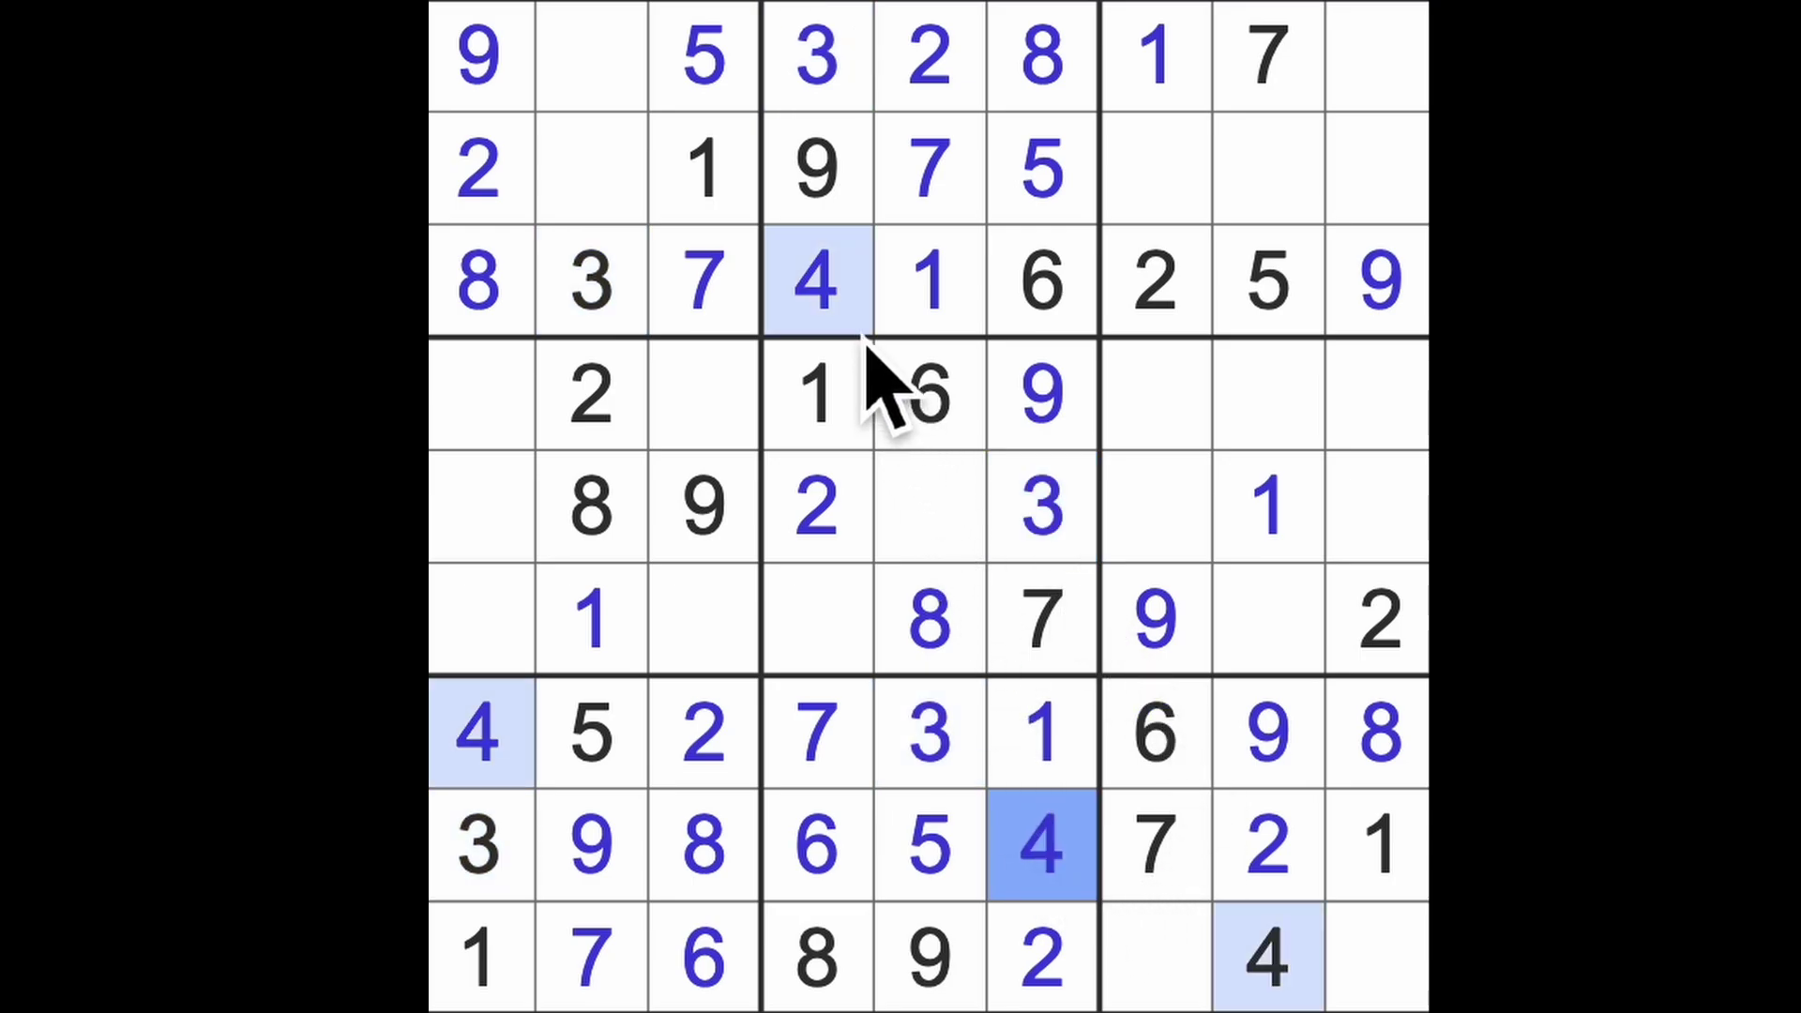
pyautogui.moveTo(816, 283); pyautogui.dragTo(816, 619)
# Enter 4 at row 5 column 5 and 5 at row 6 column 4, then review the 6, 7 and 8 positions
pyautogui.click(972, 542)
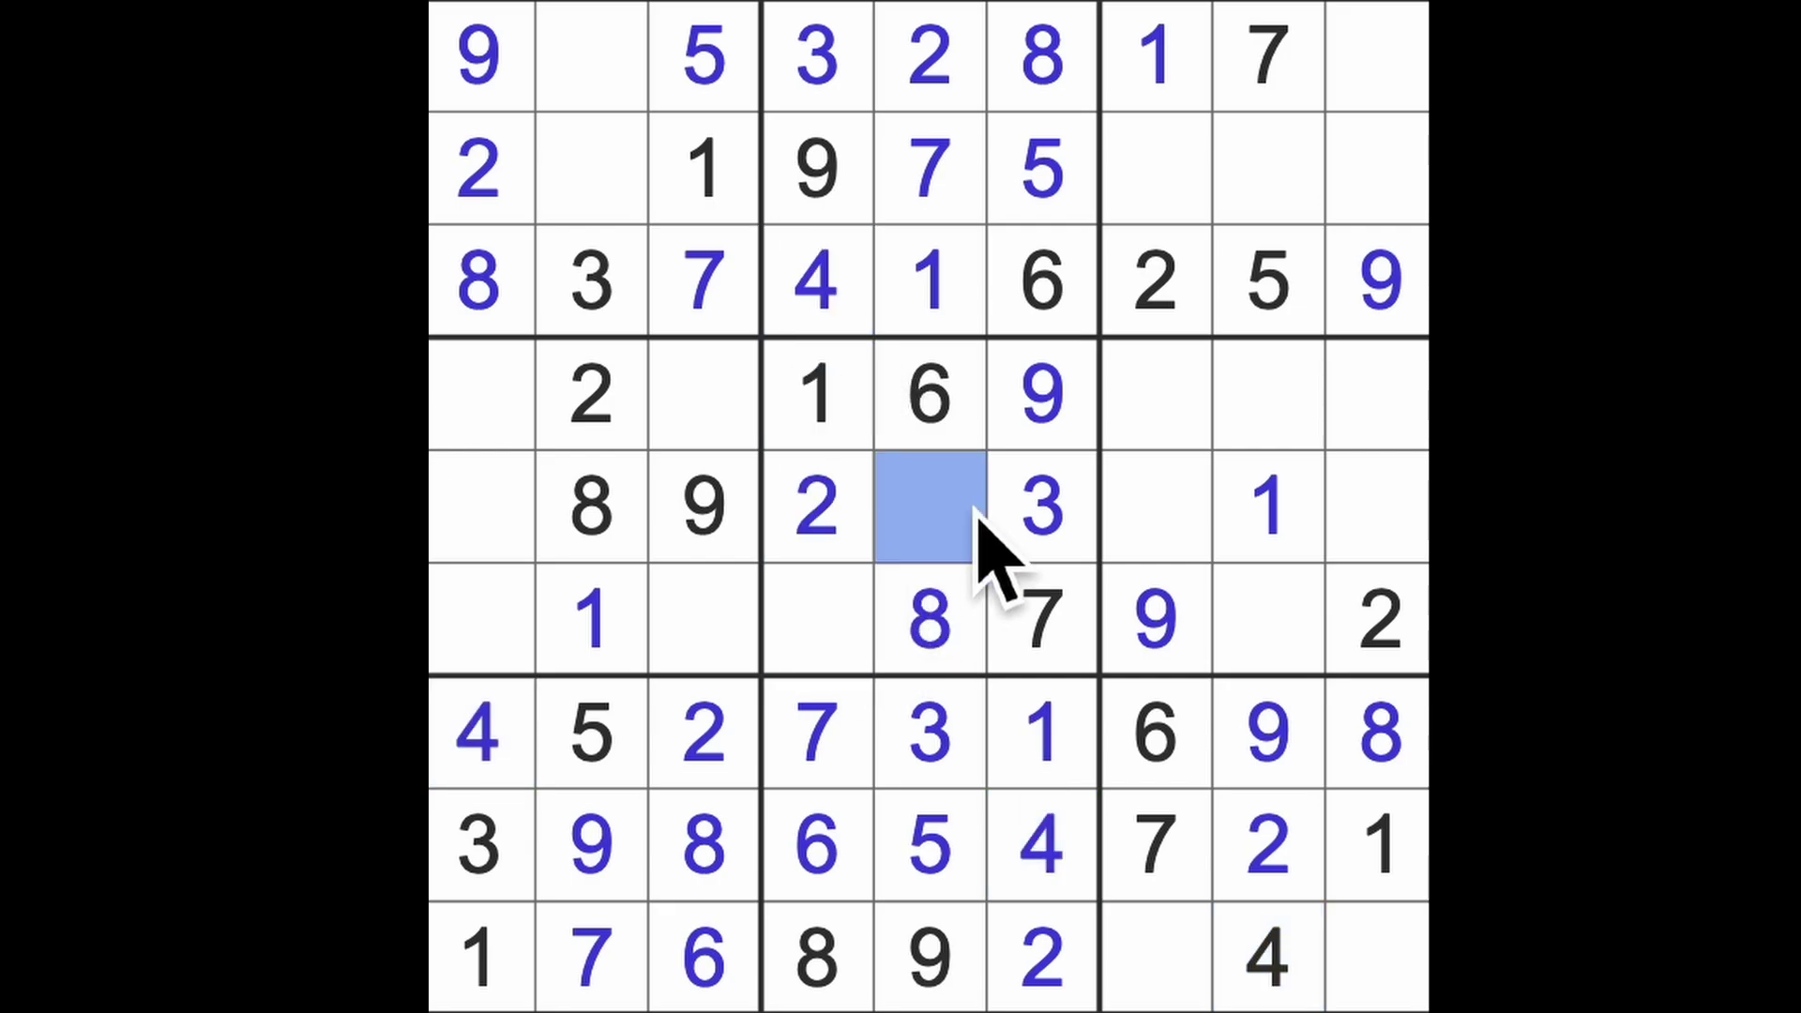
pyautogui.write('4')
pyautogui.click(844, 633)
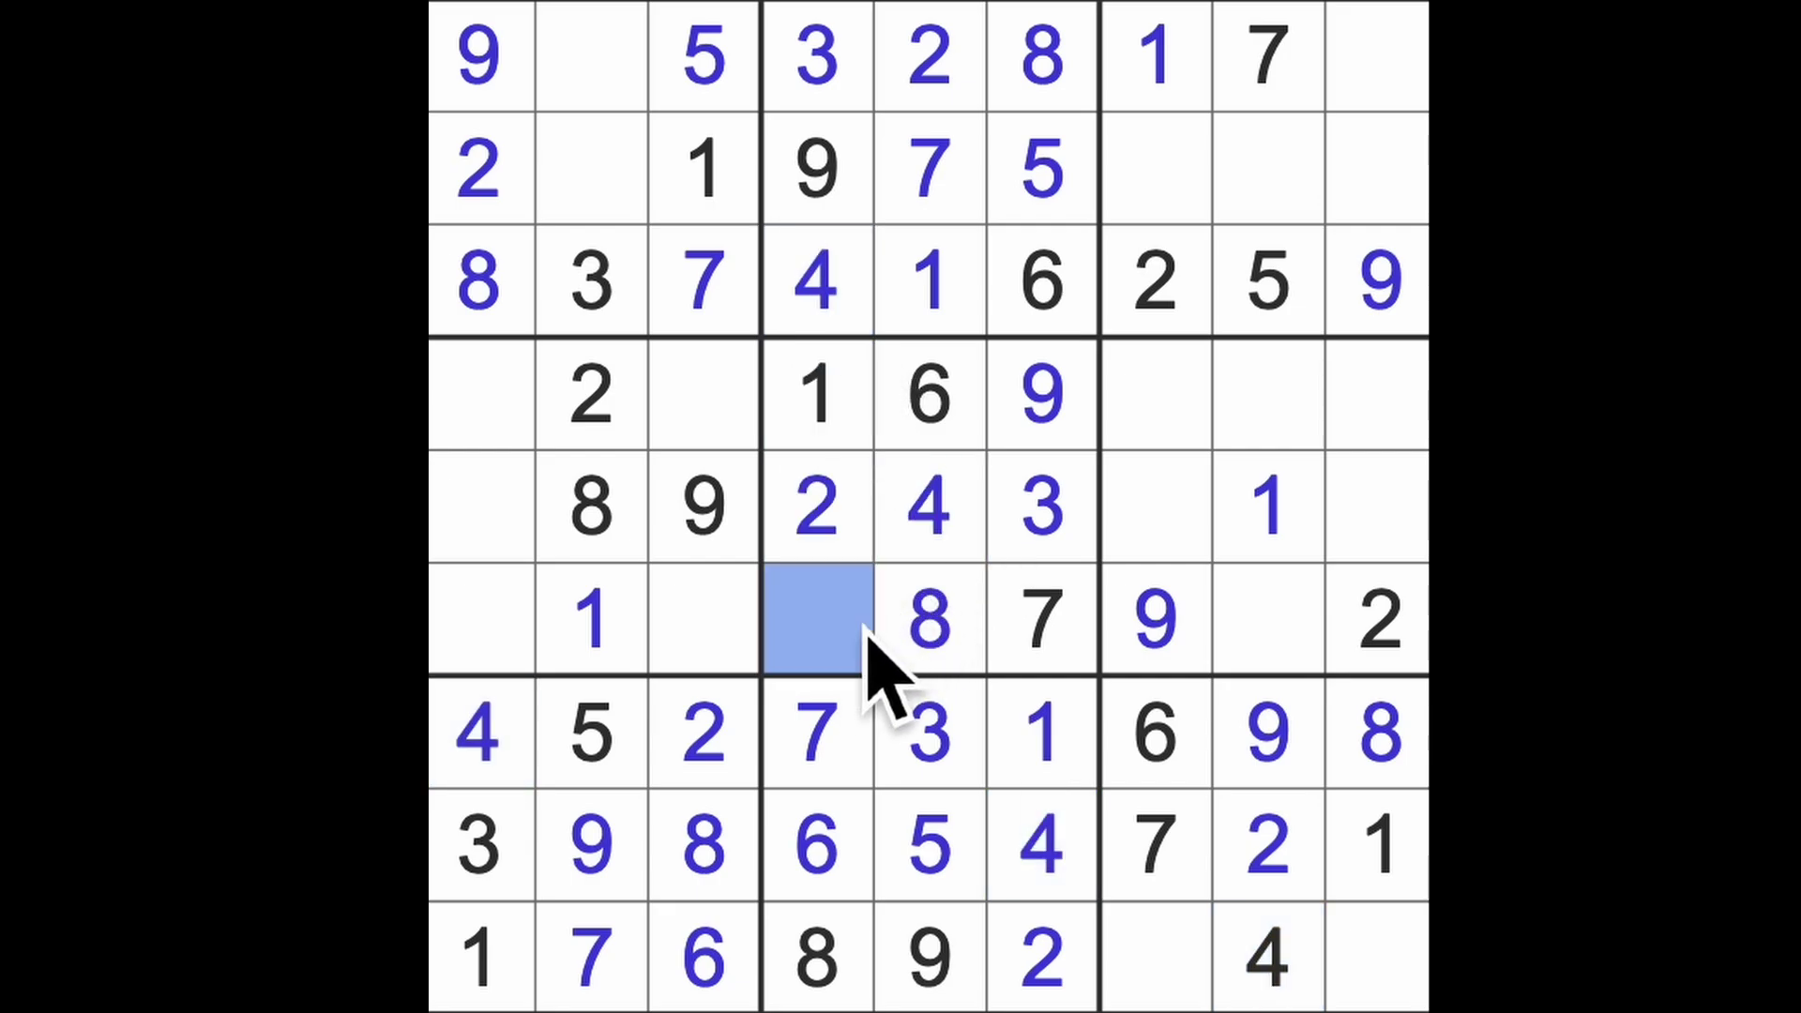
pyautogui.write('5')
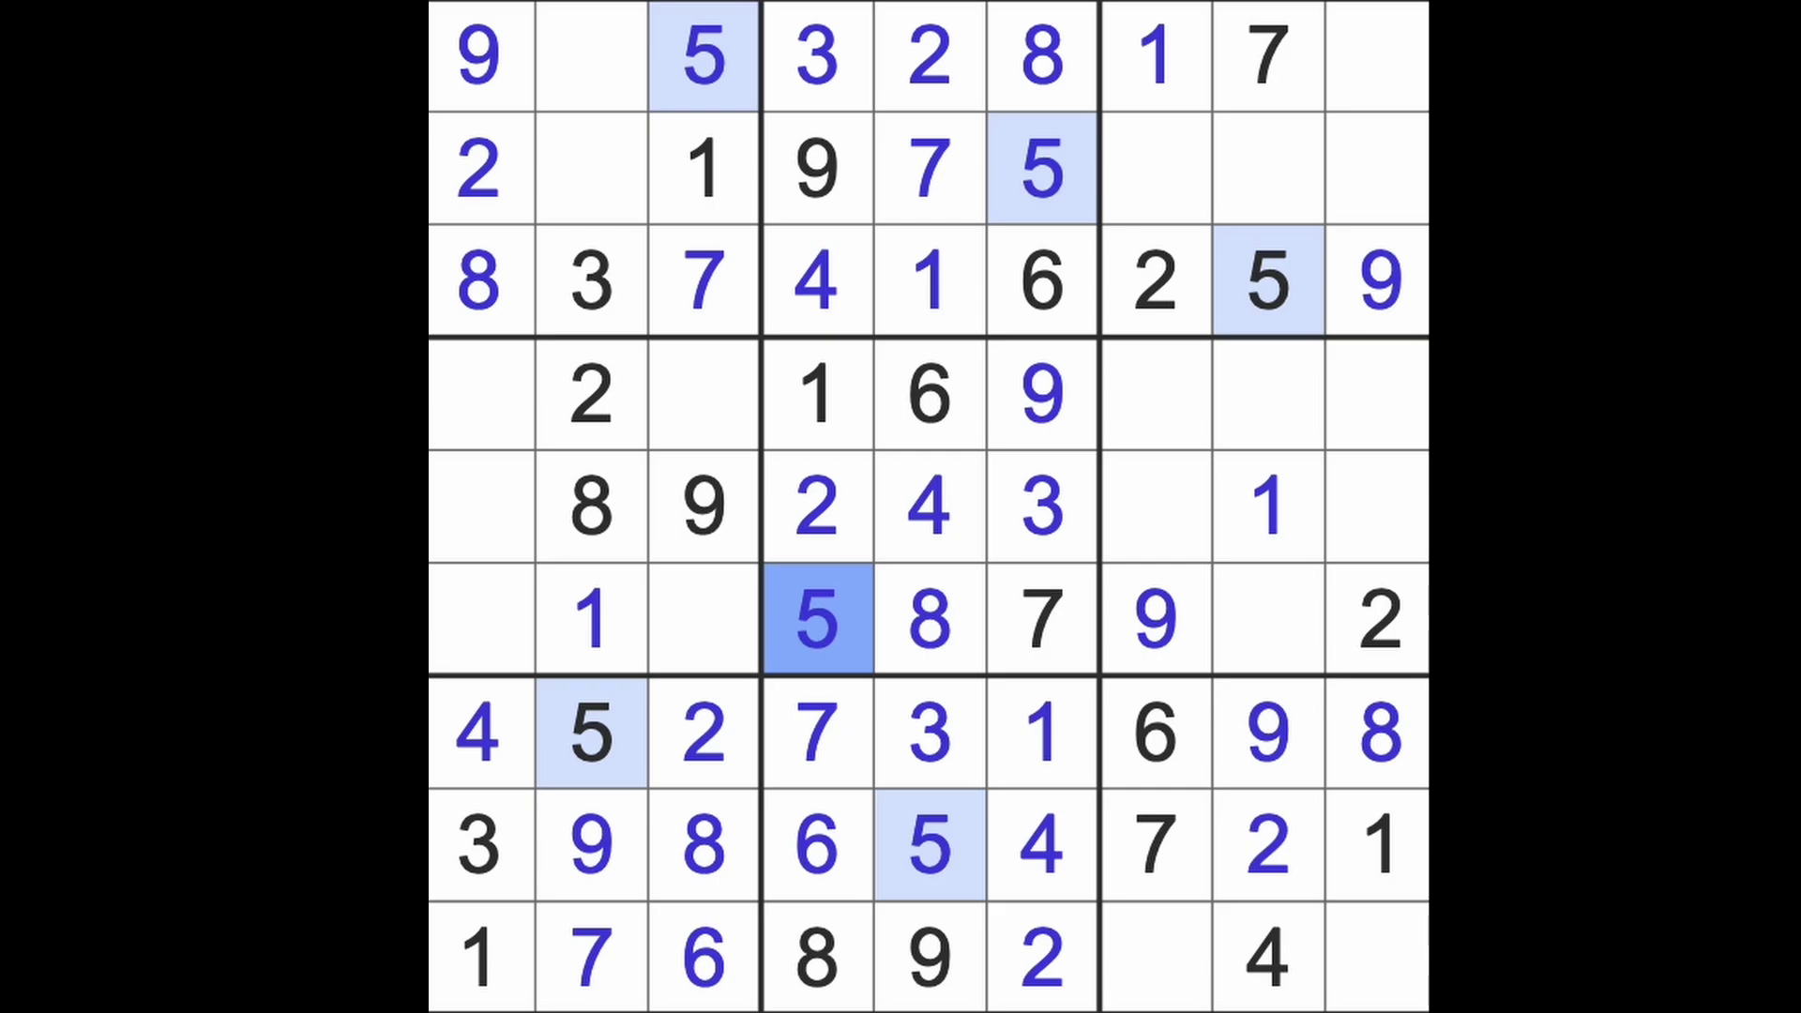
pyautogui.click(1155, 746)
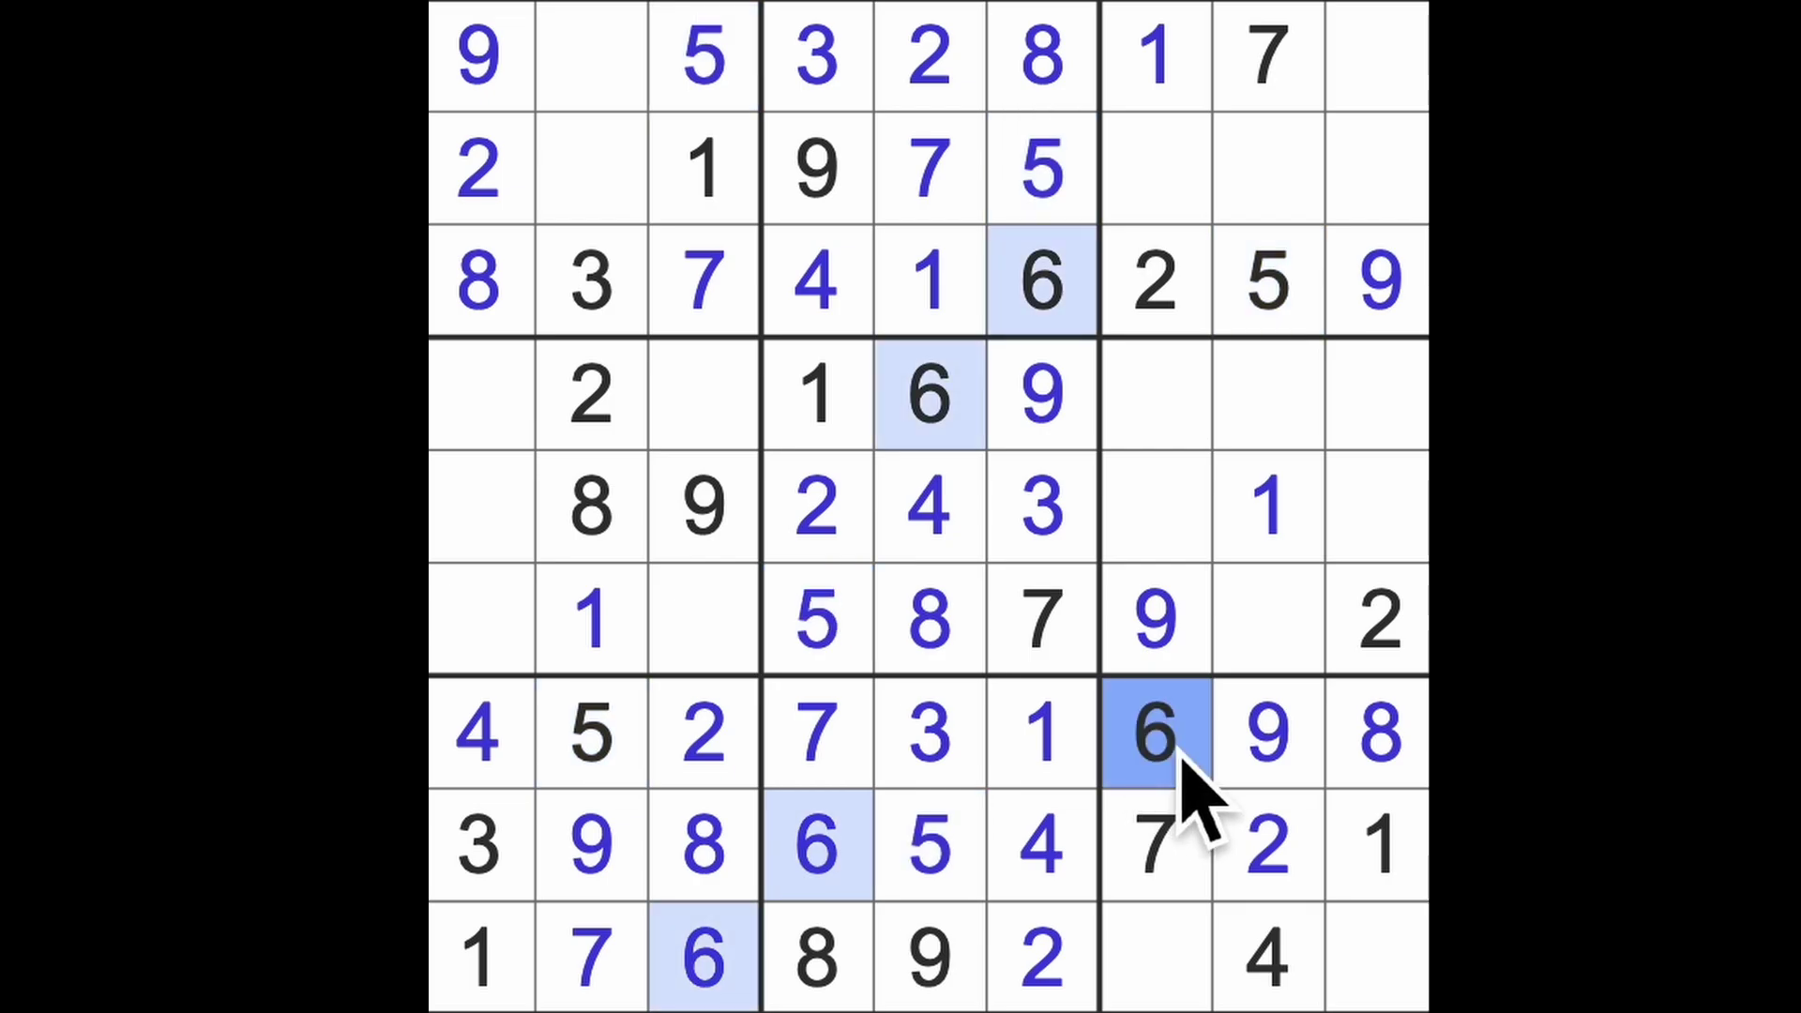
pyautogui.click(1180, 852)
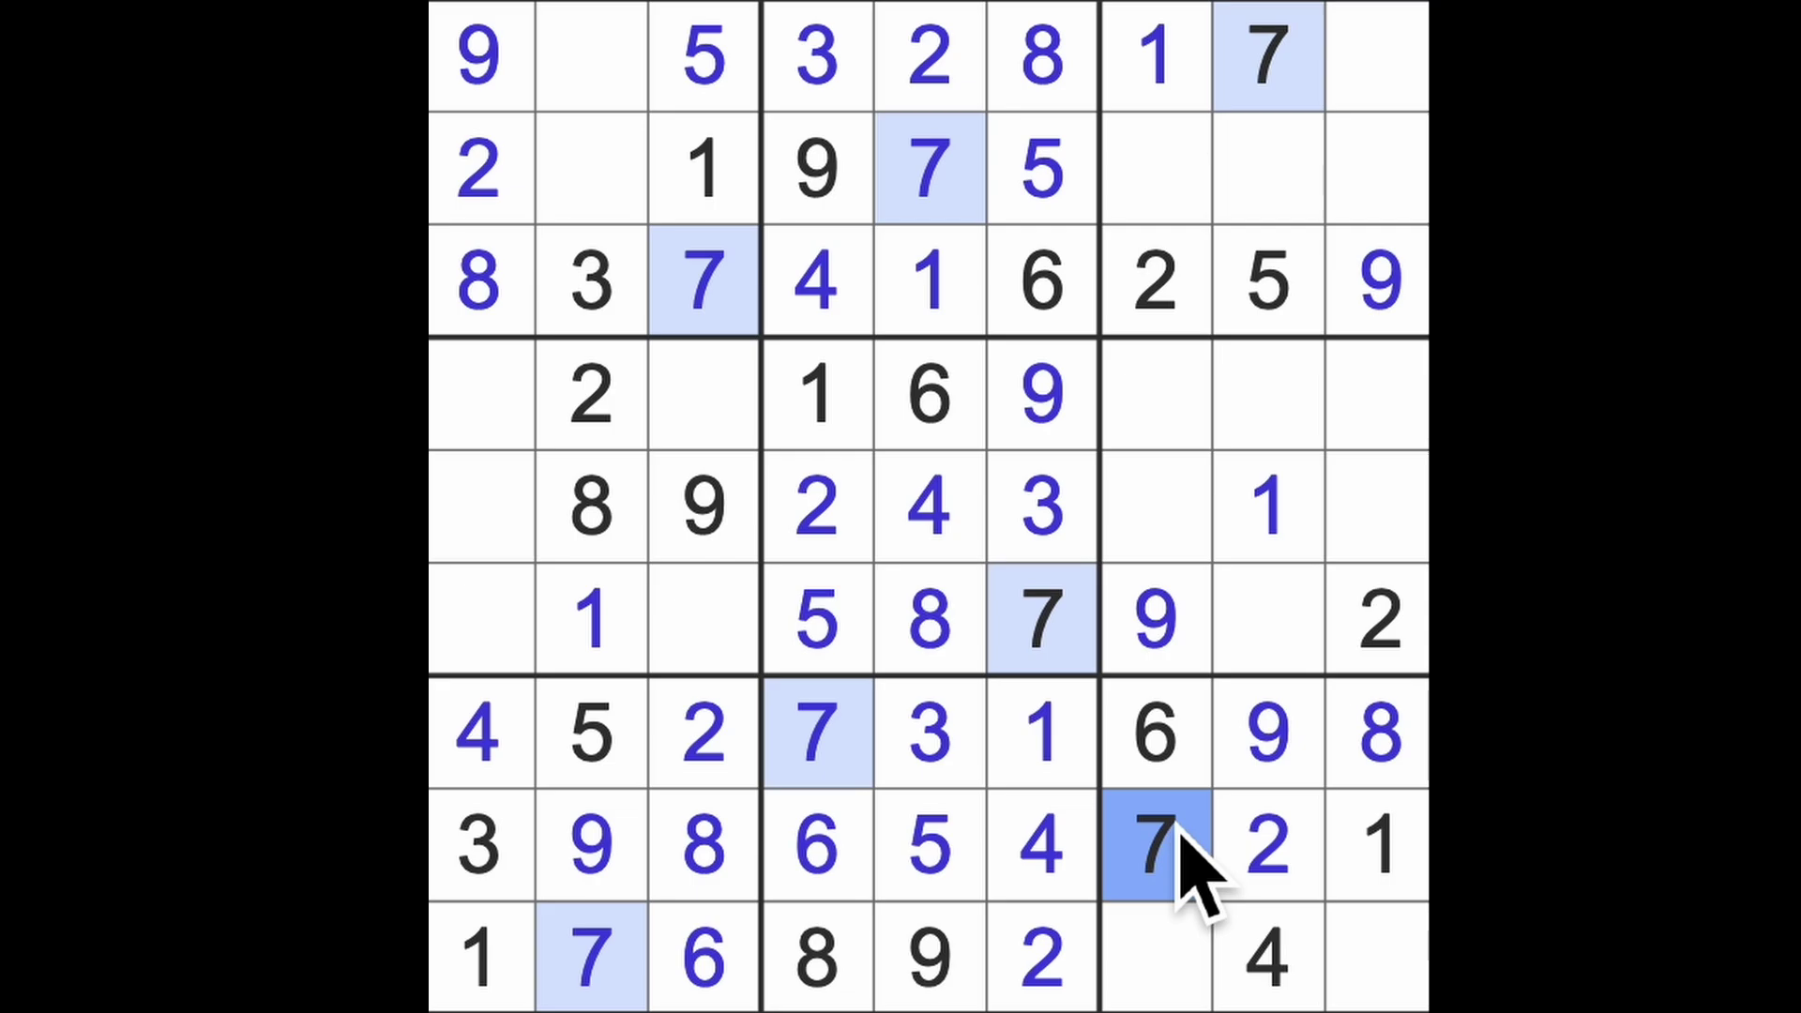
pyautogui.click(1379, 767)
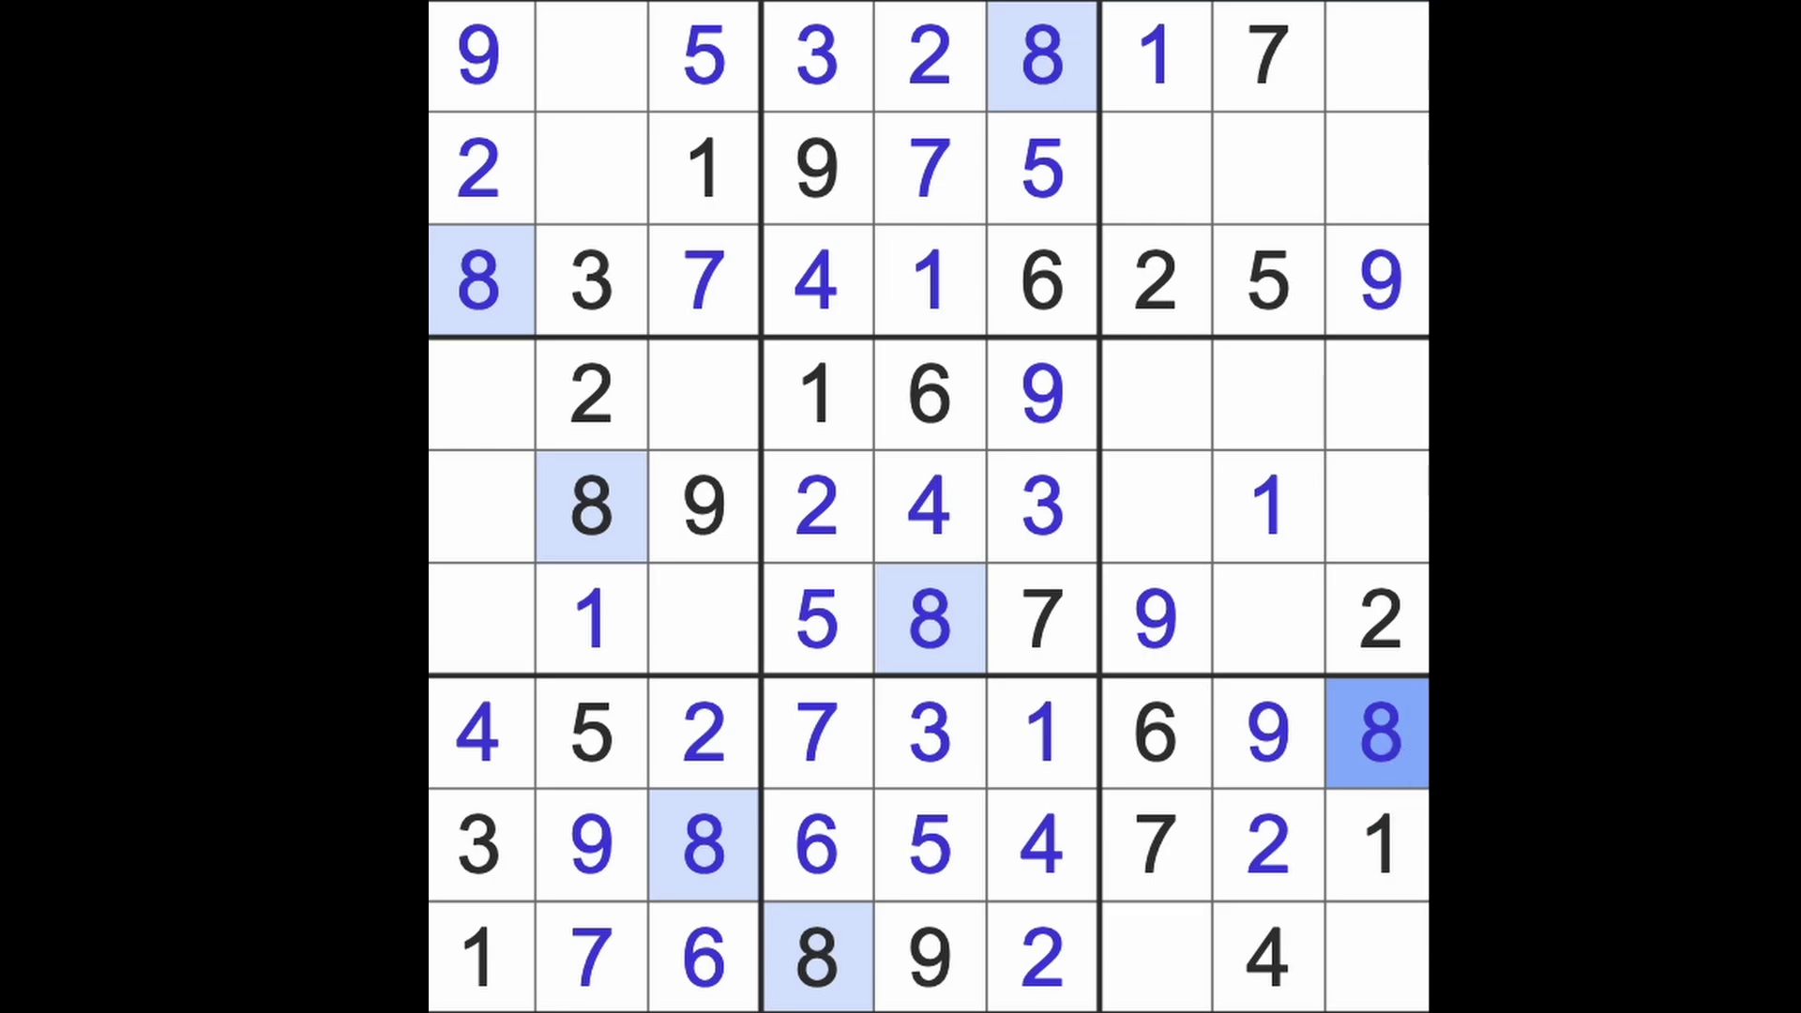
pyautogui.press('Escape')
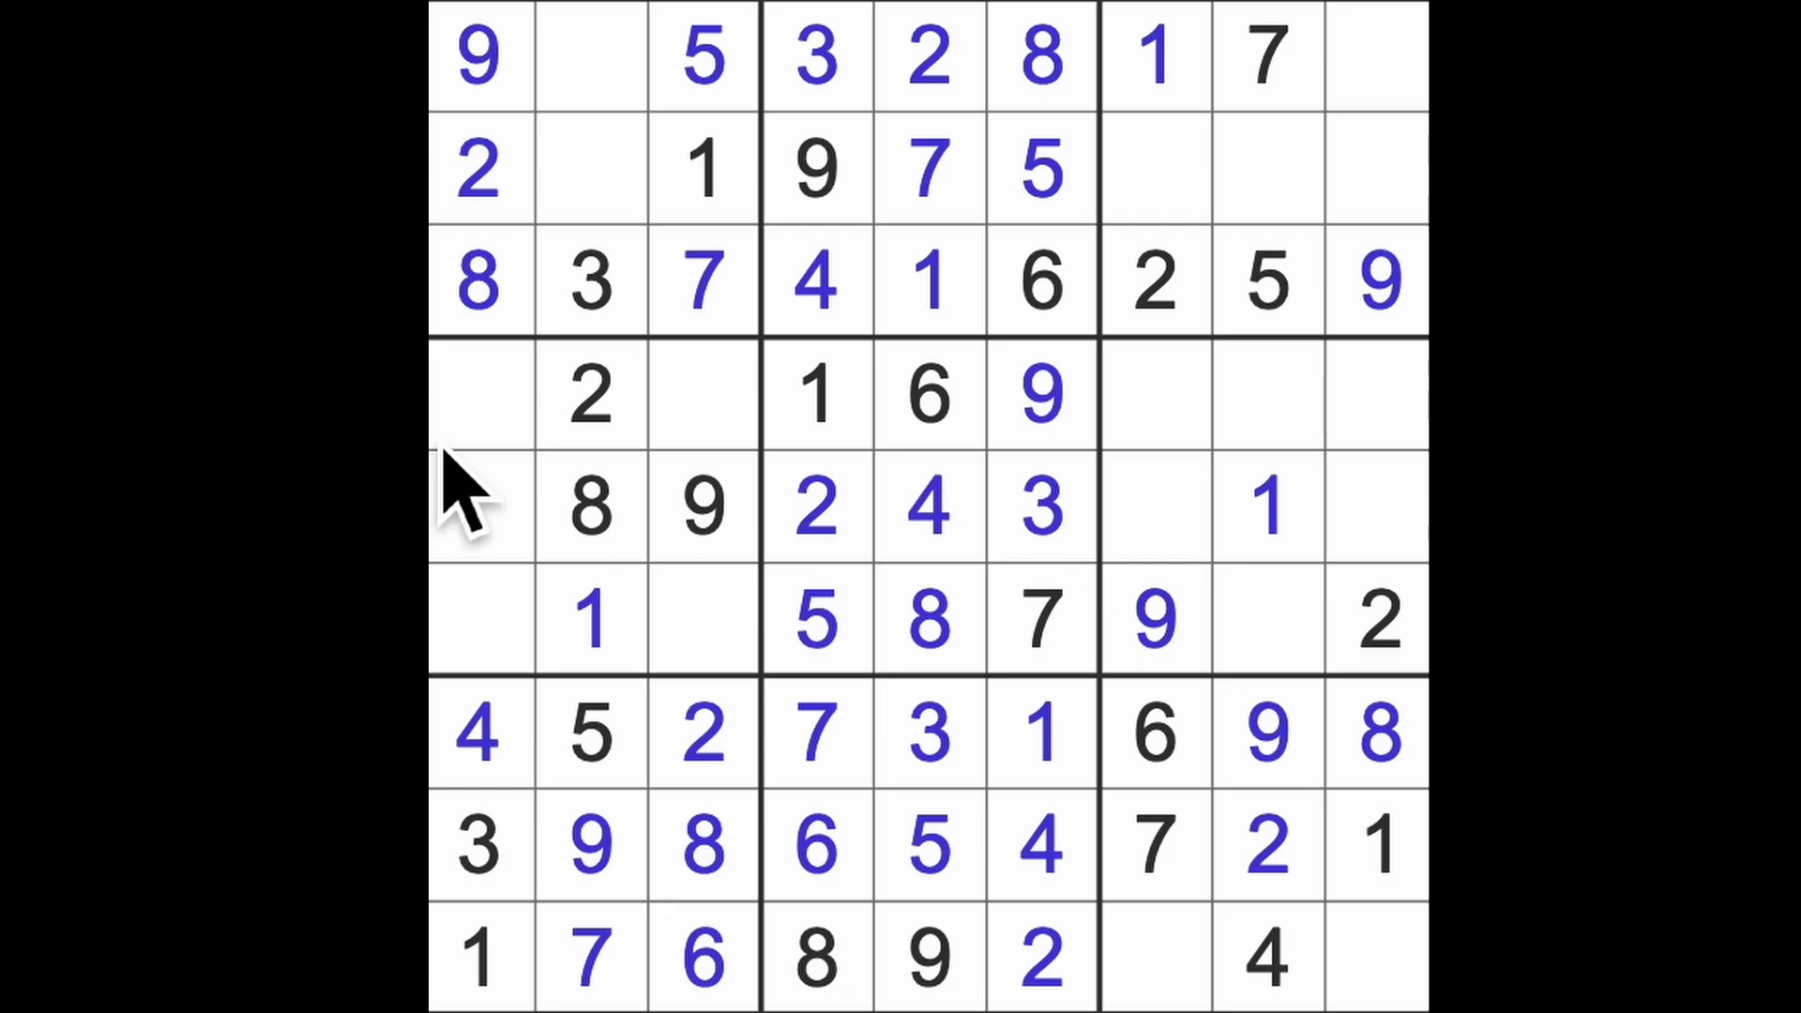
# Fill the first cell of row 6 and the last cell of row 5 after scanning their rows
pyautogui.moveTo(464, 479); pyautogui.dragTo(478, 633)
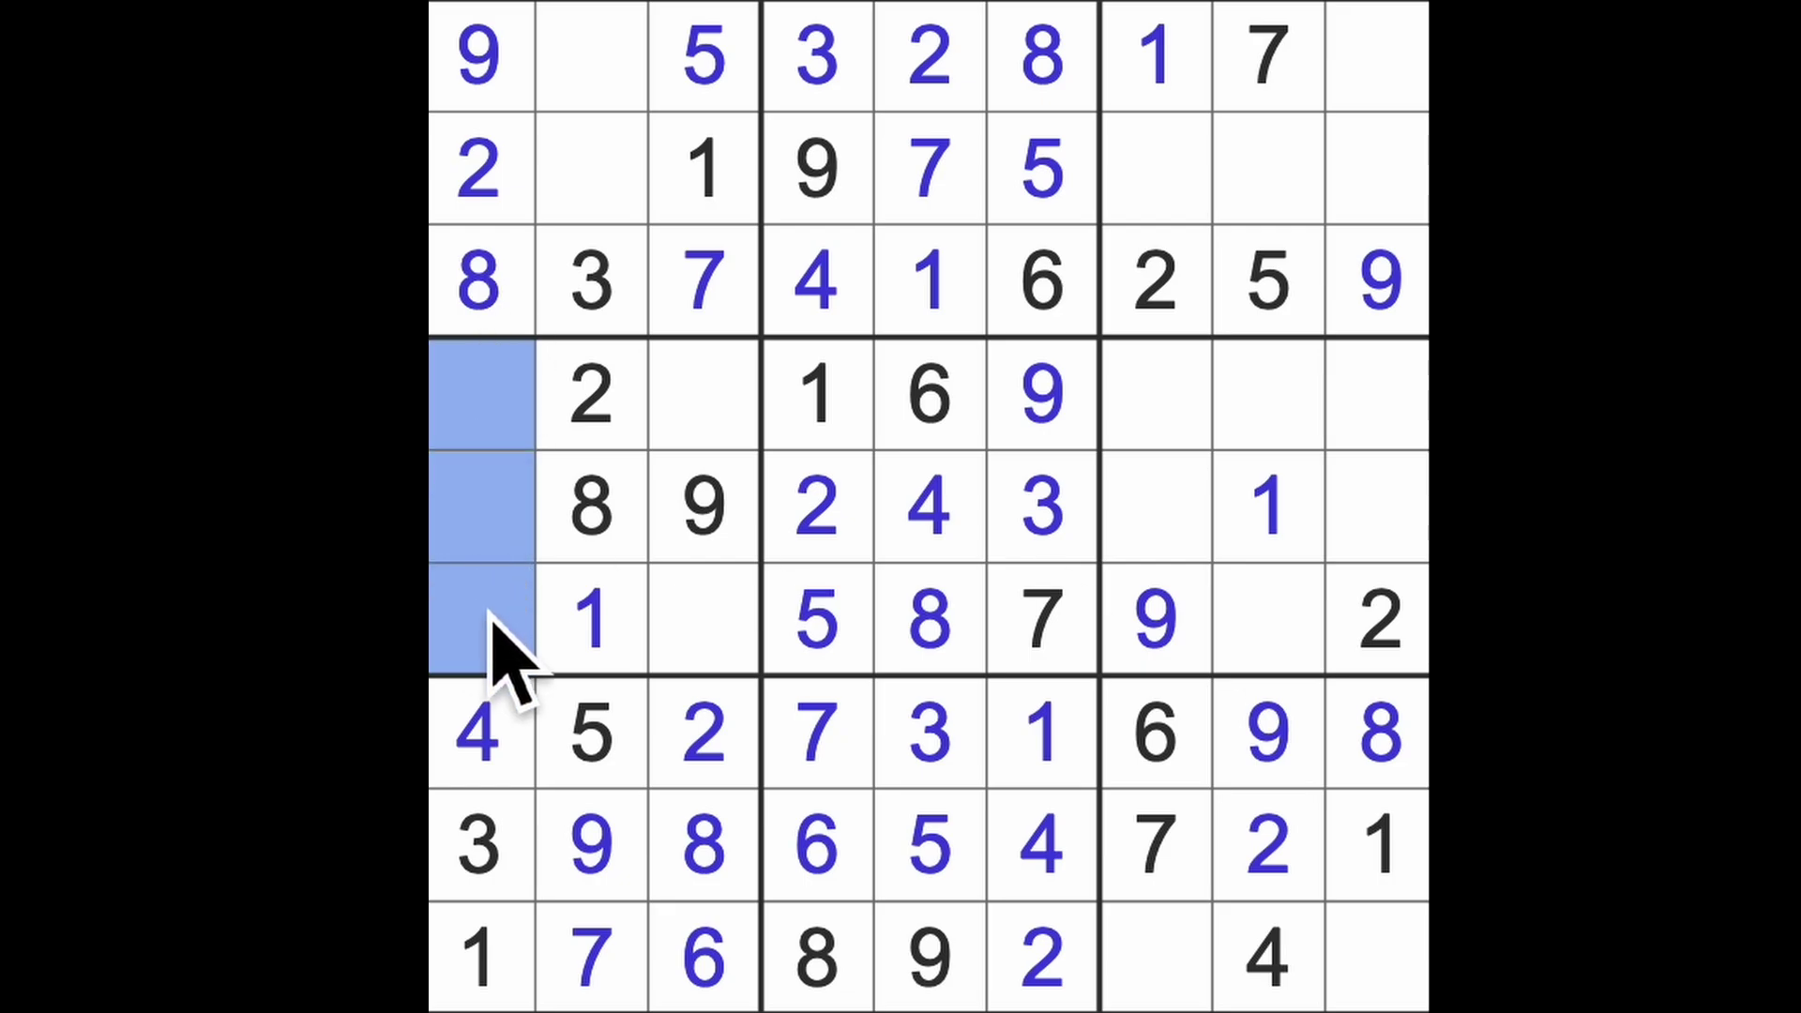
pyautogui.keyDown('ctrl'); pyautogui.click(819, 619); pyautogui.keyUp('ctrl')
pyautogui.keyDown('ctrl'); pyautogui.click(1041, 620); pyautogui.keyUp('ctrl')
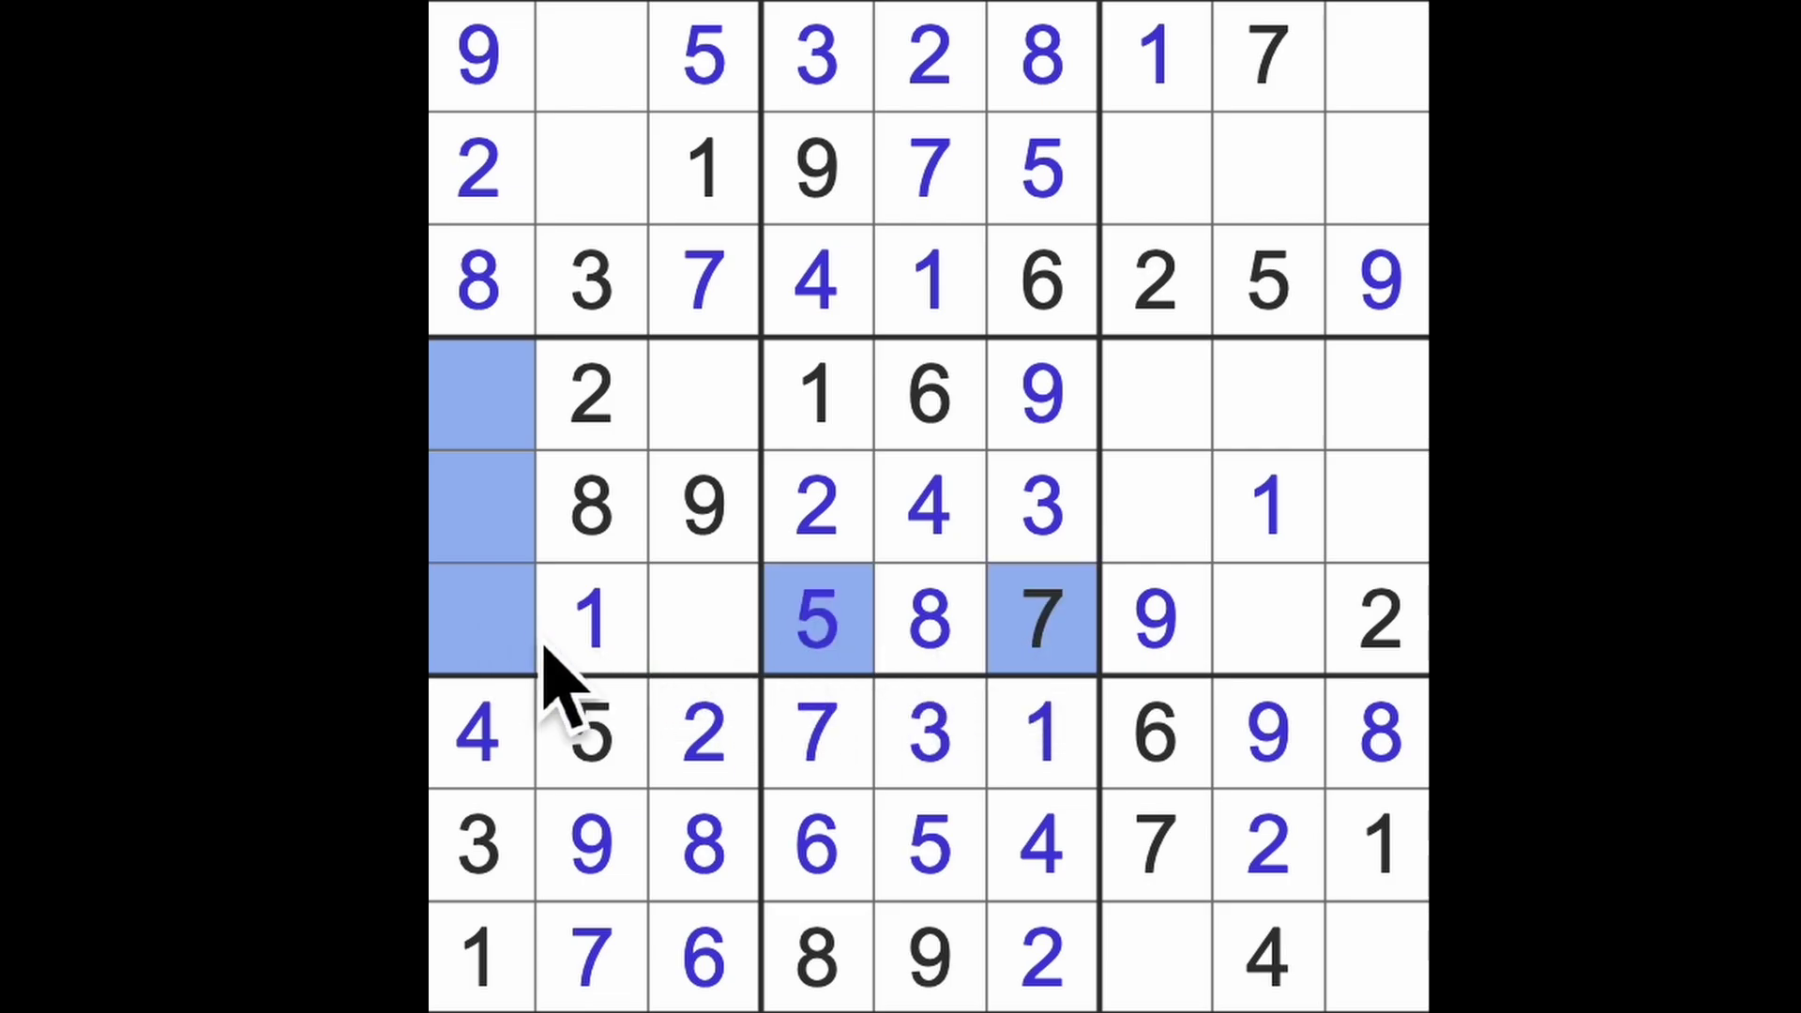
pyautogui.click(485, 626)
pyautogui.write('6')
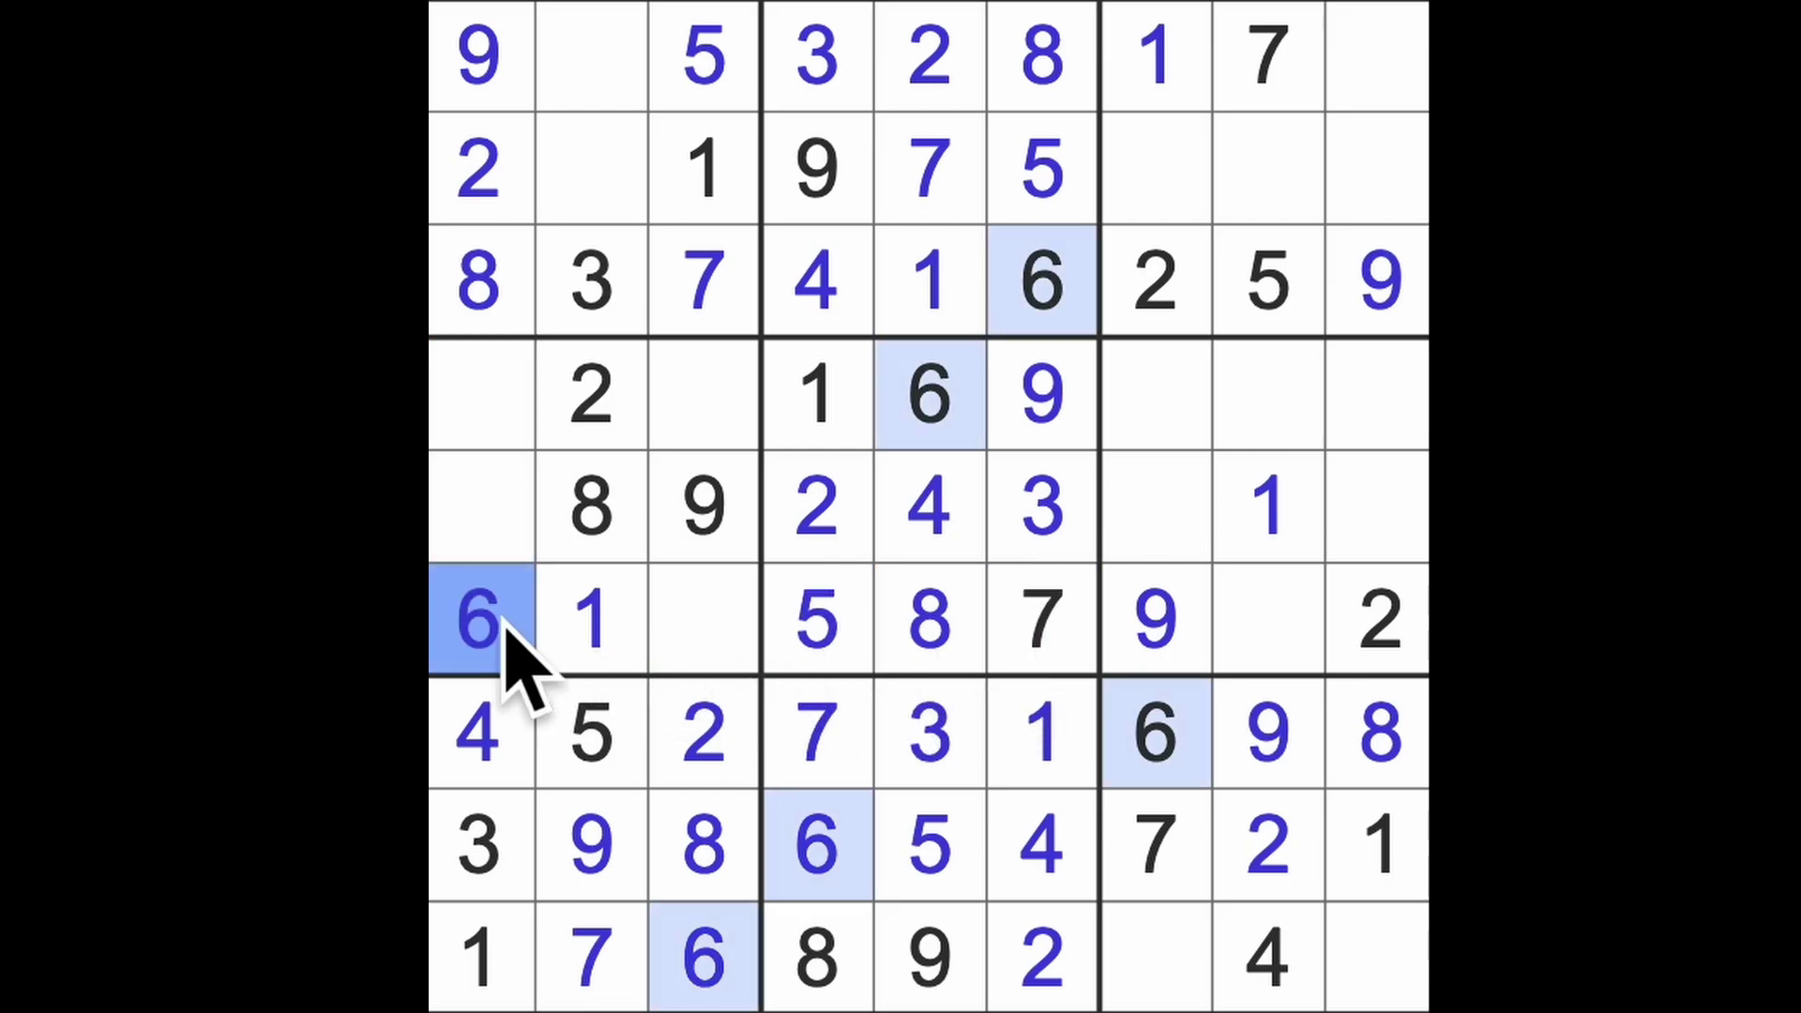
pyautogui.moveTo(486, 627); pyautogui.dragTo(1394, 640)
pyautogui.moveTo(930, 394); pyautogui.dragTo(1379, 394)
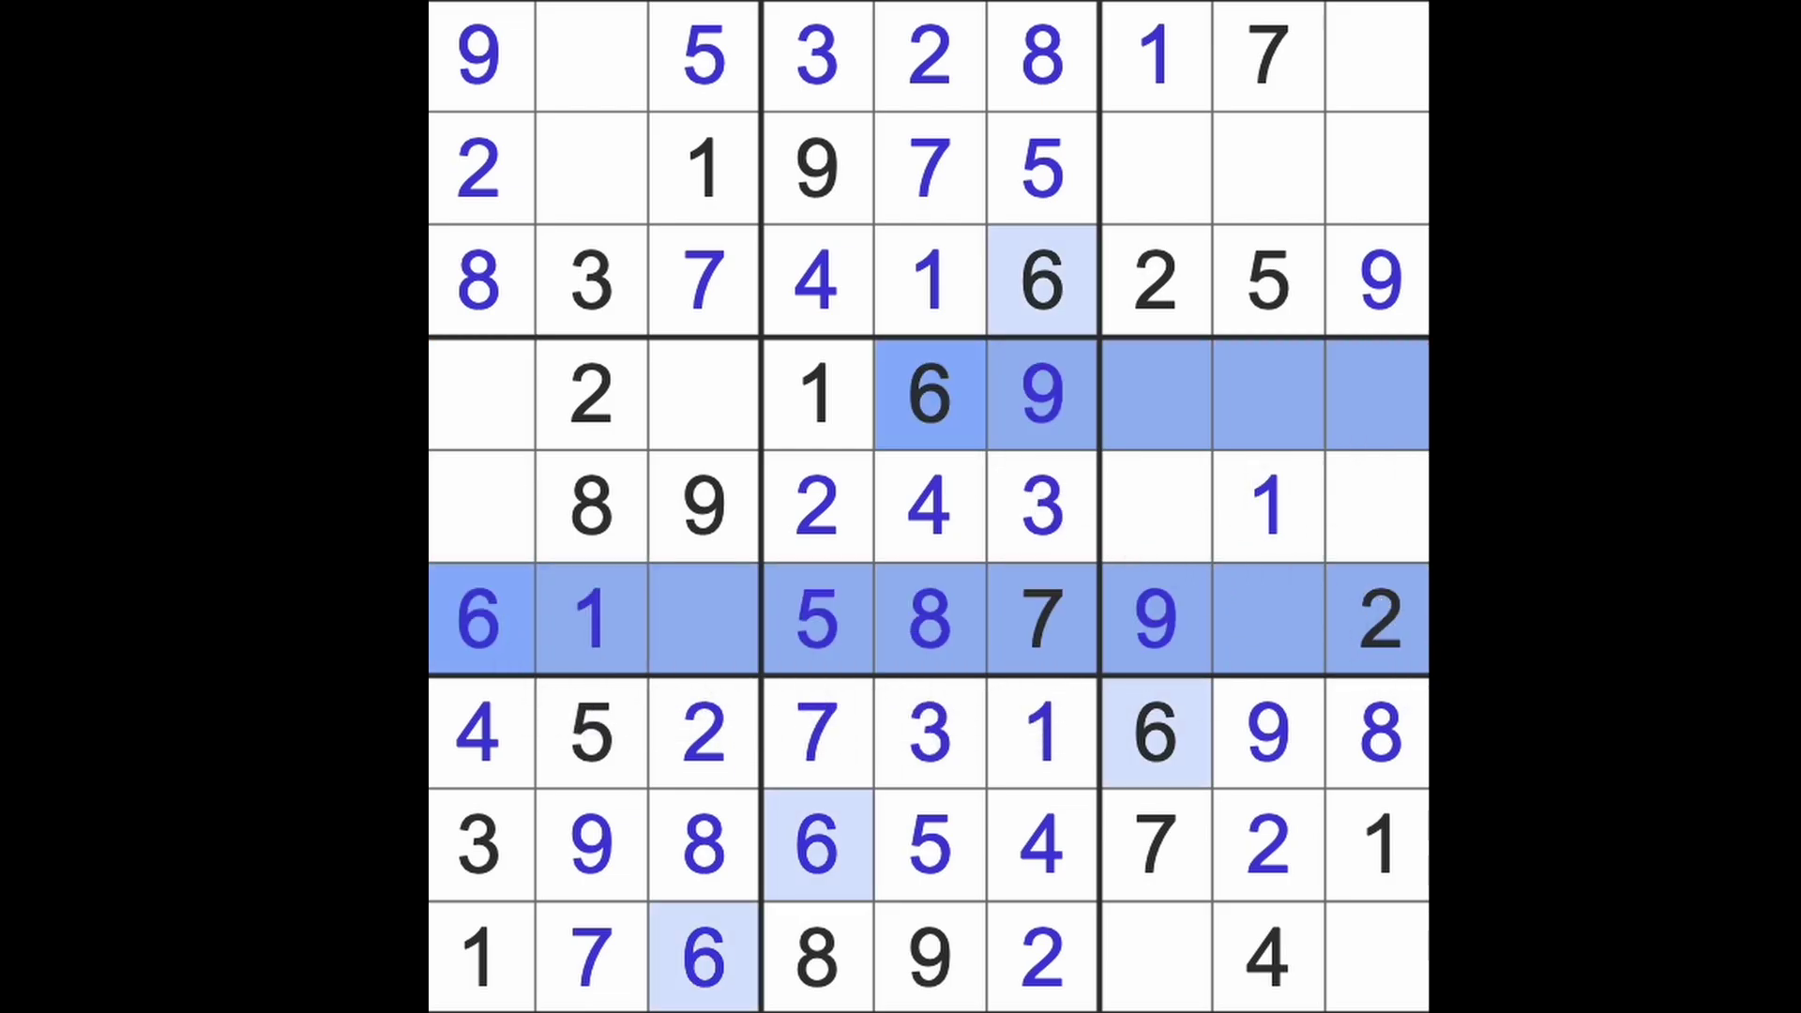
pyautogui.moveTo(1153, 732); pyautogui.dragTo(1154, 508)
pyautogui.click(1379, 508)
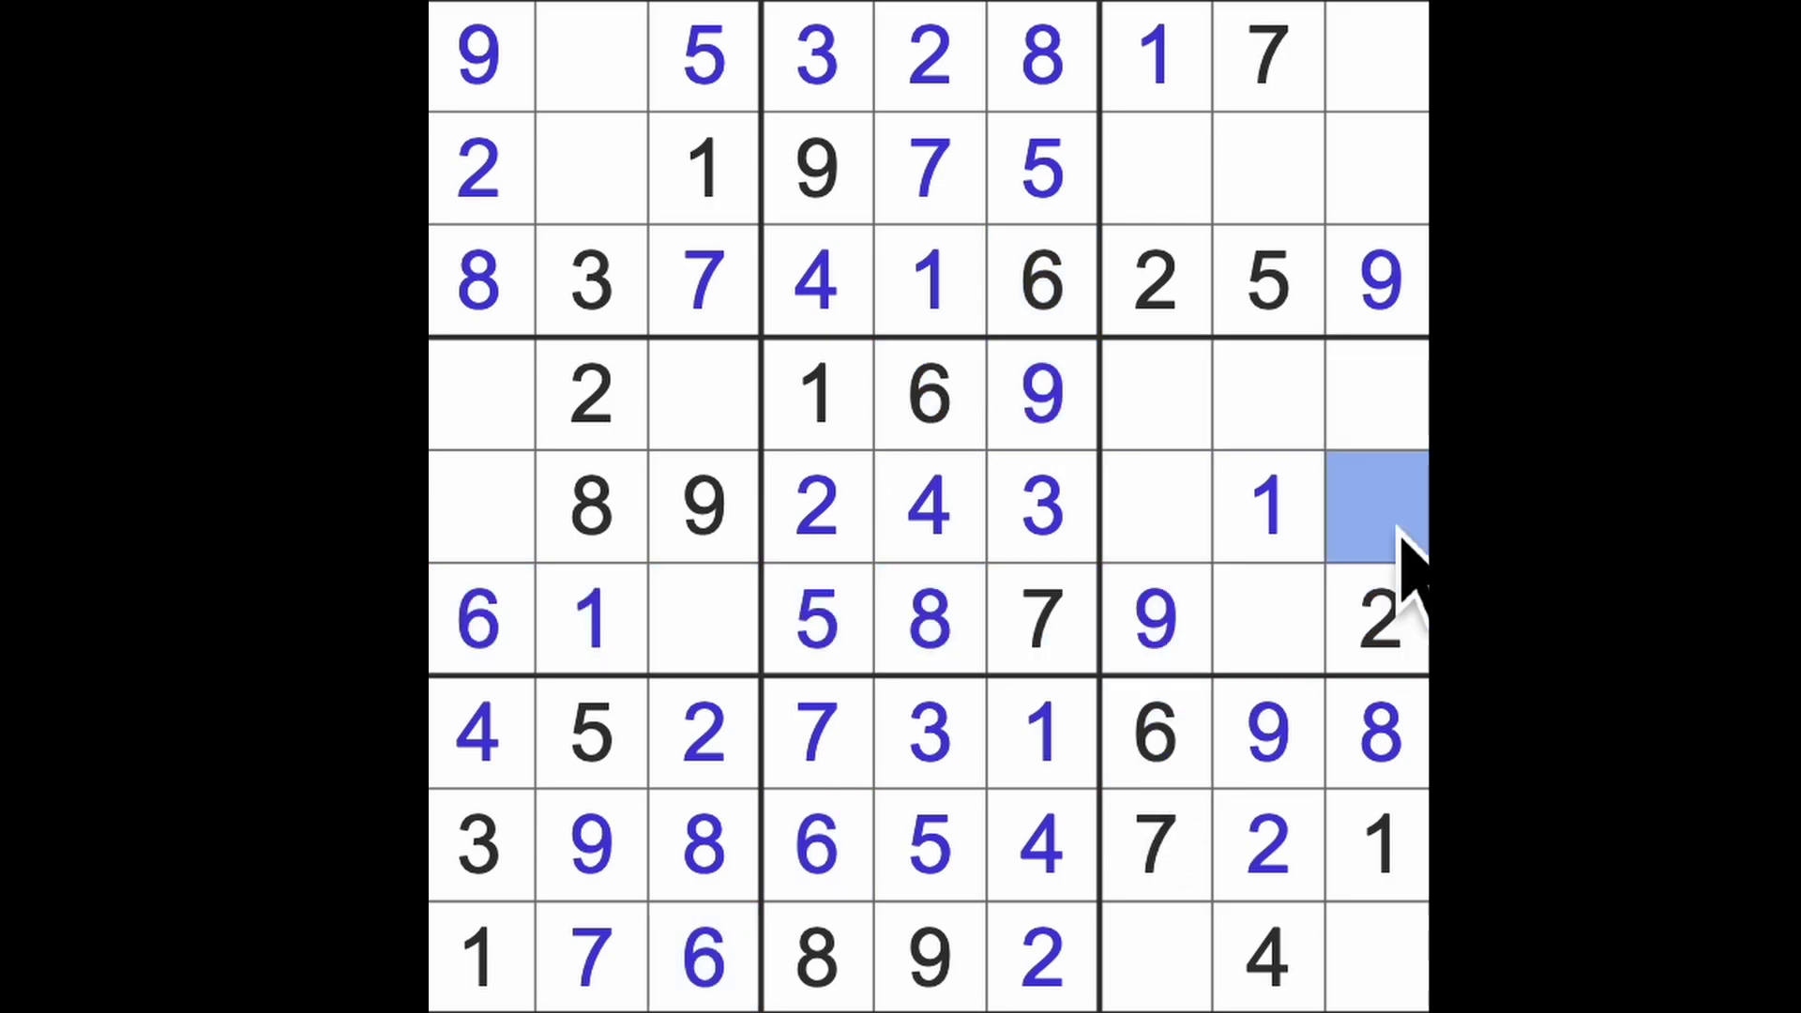
pyautogui.write('6')
# Fill row 2 columns 8 and 2 and the top row's columns 2 and 9, completing the top row
pyautogui.moveTo(1379, 395); pyautogui.dragTo(1379, 56)
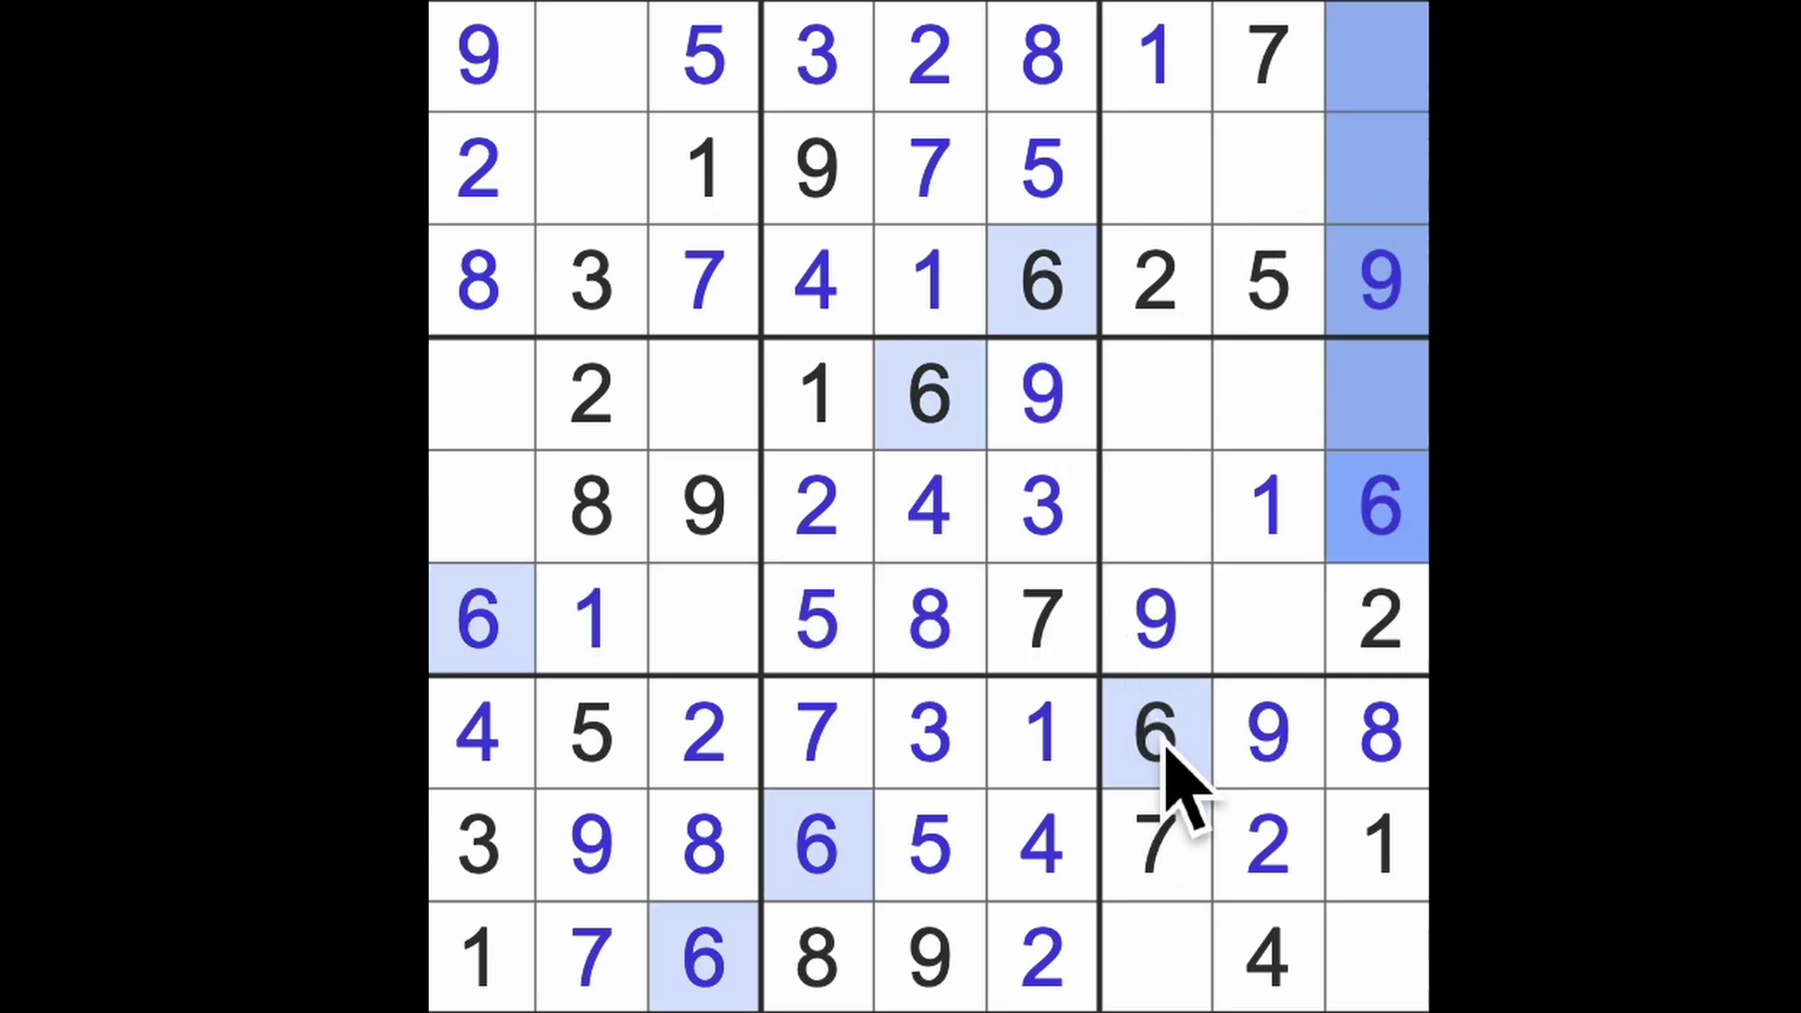
pyautogui.moveTo(1154, 731); pyautogui.dragTo(1154, 169)
pyautogui.click(1267, 170)
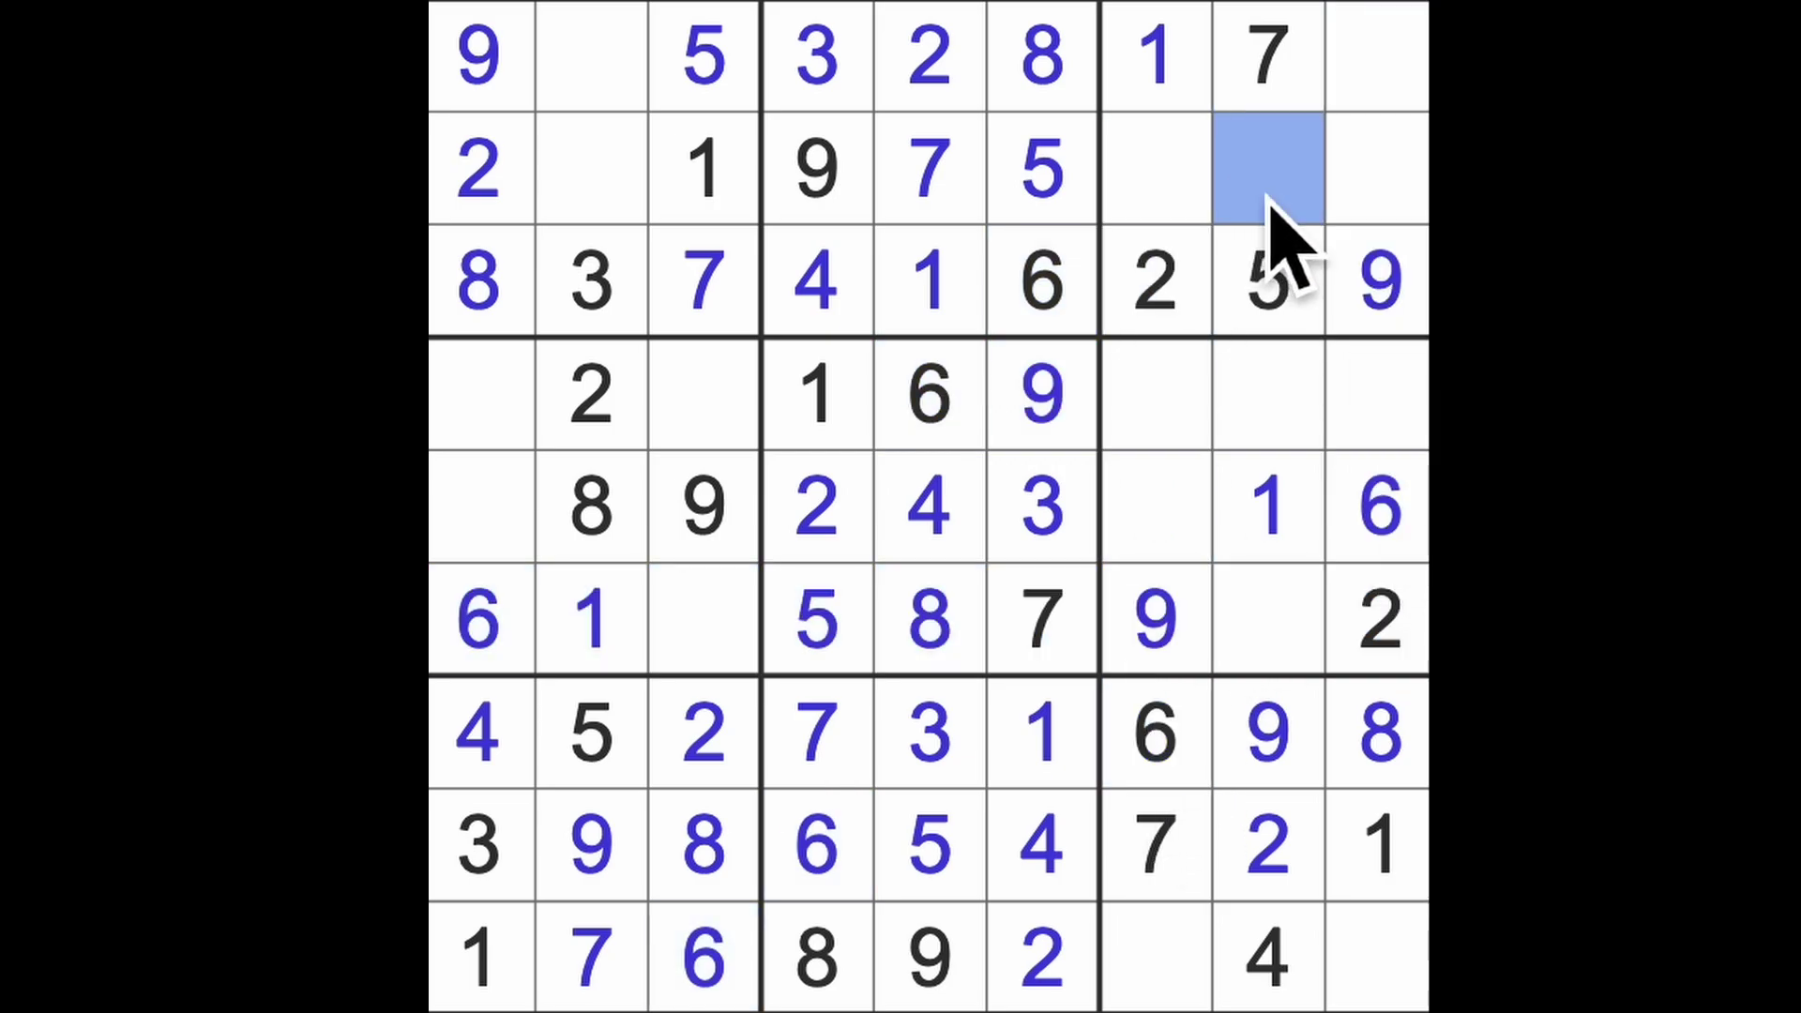
pyautogui.write('6')
pyautogui.click(479, 170)
pyautogui.click(592, 56)
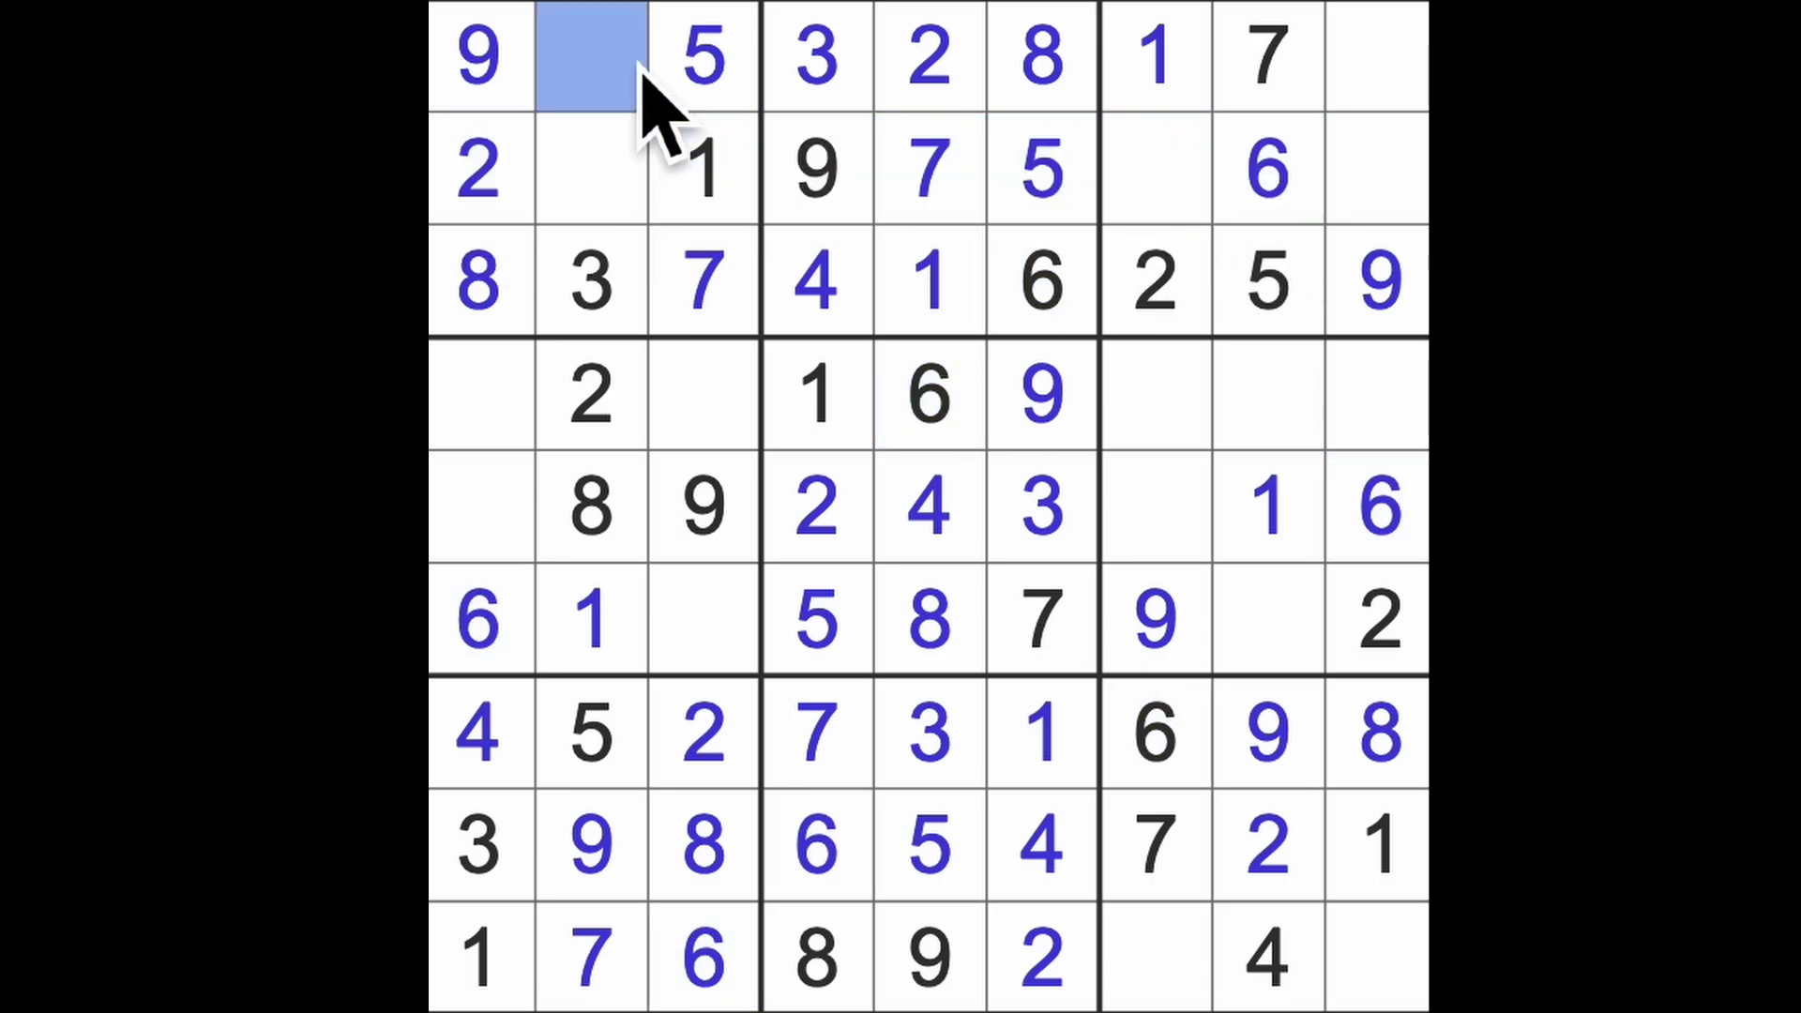
pyautogui.write('6')
pyautogui.click(591, 168)
pyautogui.write('4')
pyautogui.click(1380, 57)
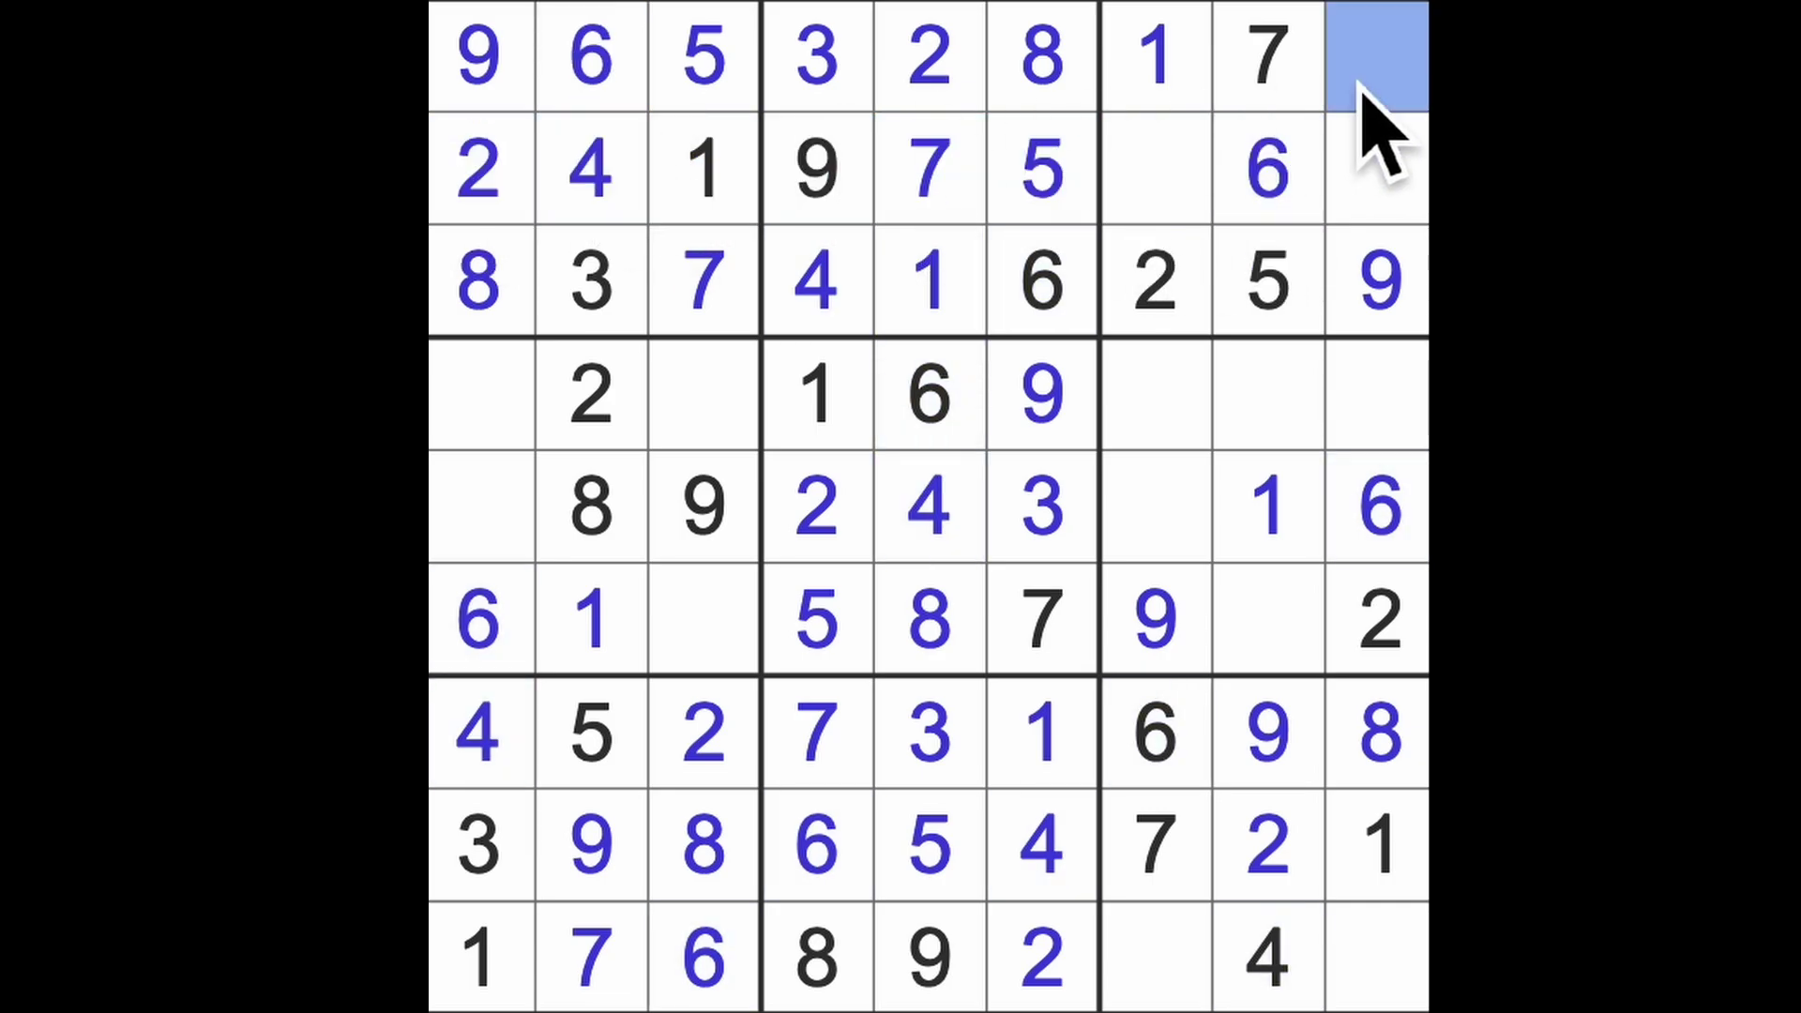
pyautogui.write('4')
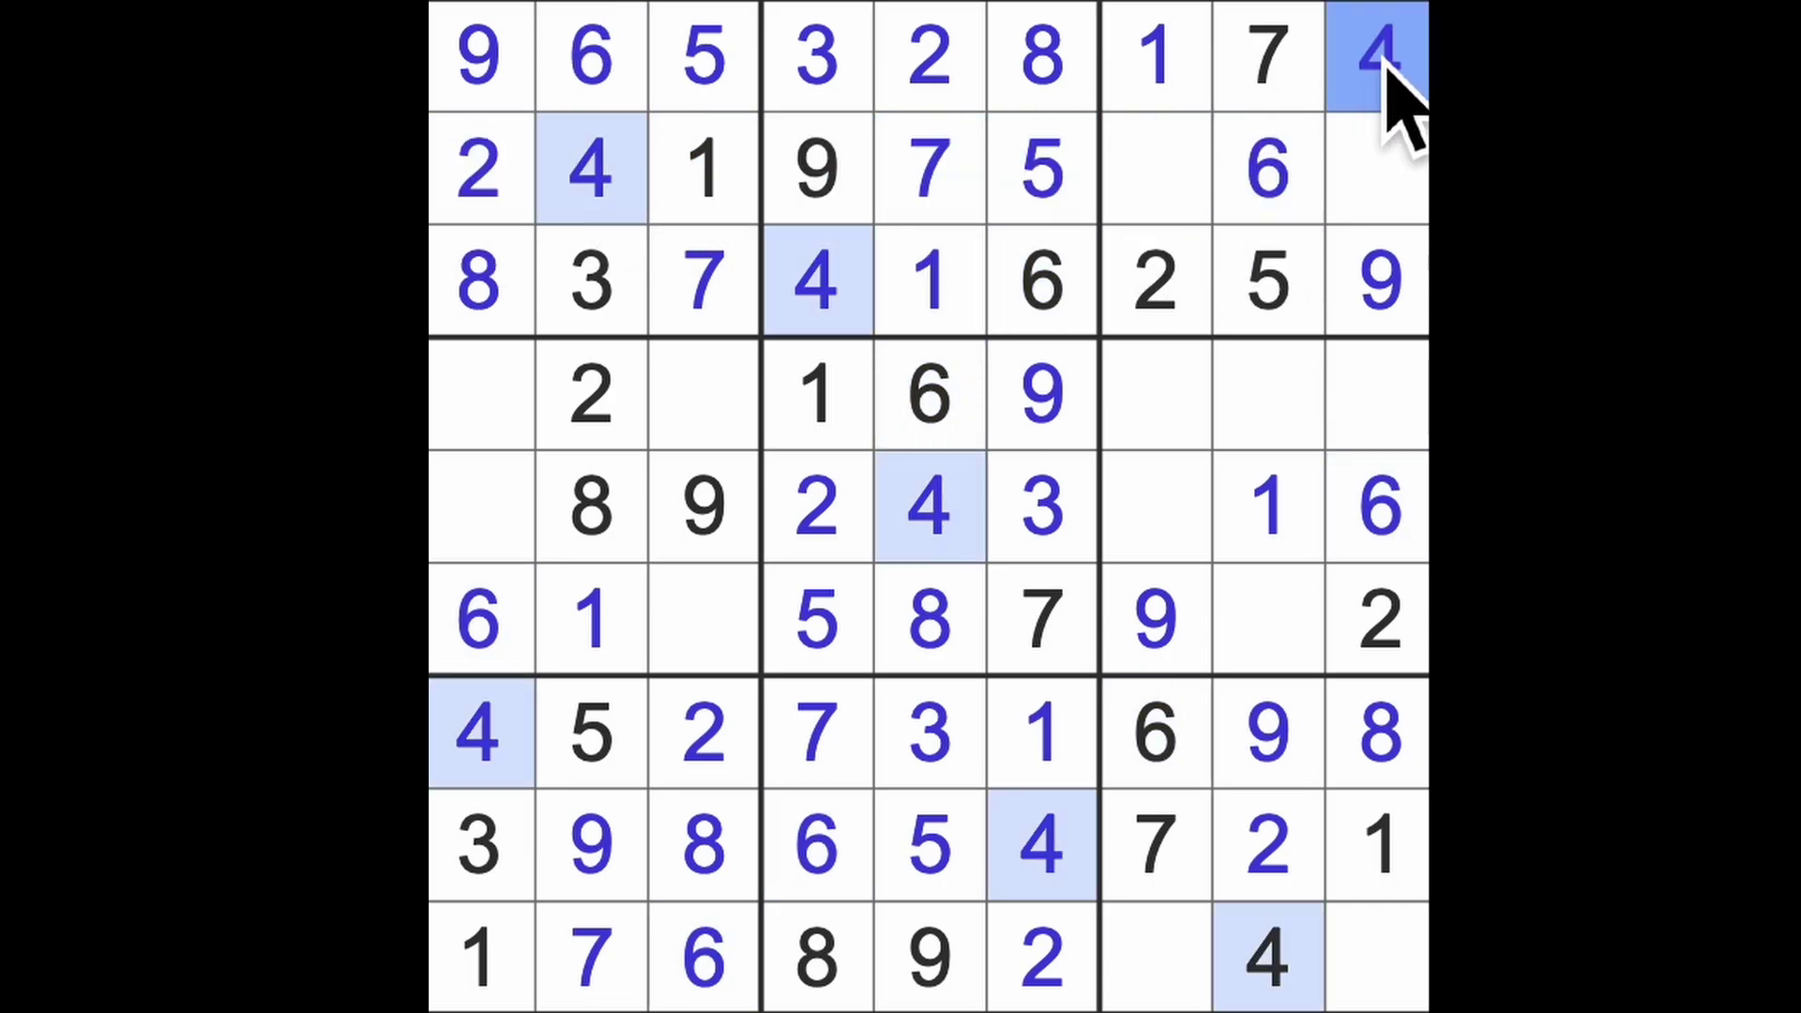
# Place 4s at row 4 column 7 and row 6 column 3 after scanning the columns
pyautogui.moveTo(1379, 56); pyautogui.dragTo(1379, 394)
pyautogui.moveTo(1266, 957); pyautogui.dragTo(1268, 395)
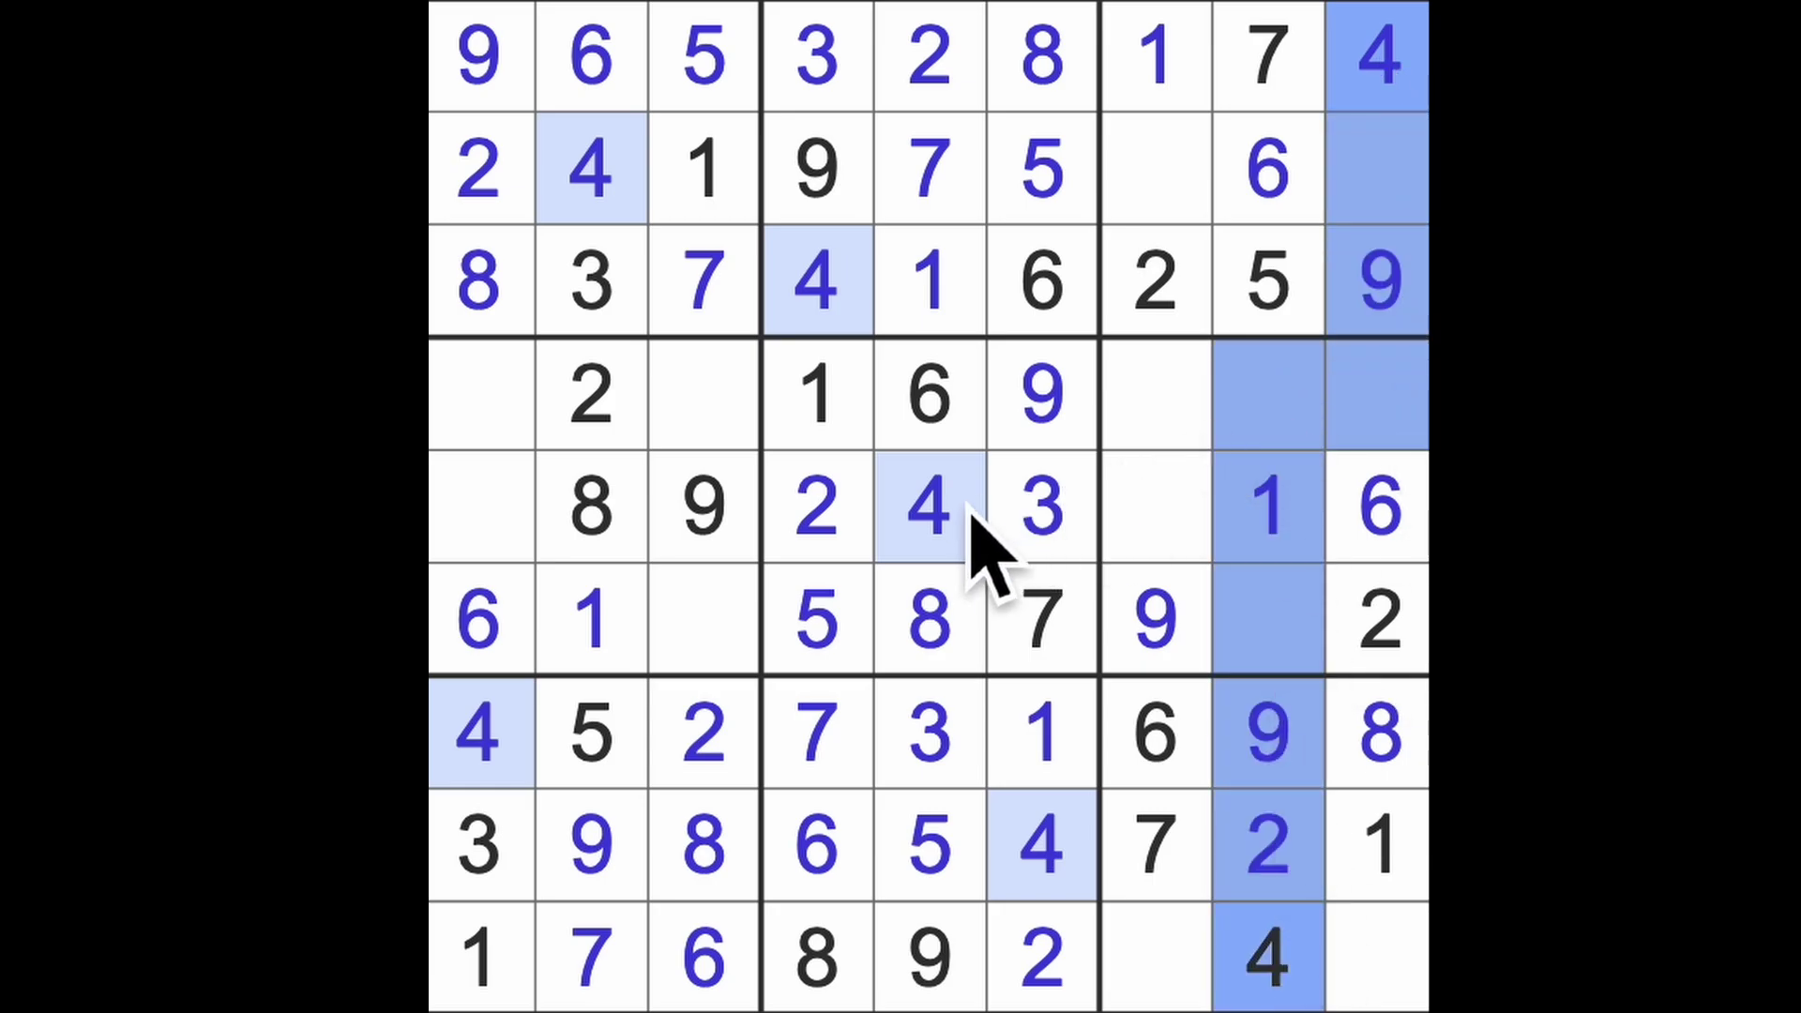
pyautogui.moveTo(929, 507); pyautogui.dragTo(1140, 534)
pyautogui.click(1158, 409)
pyautogui.write('4')
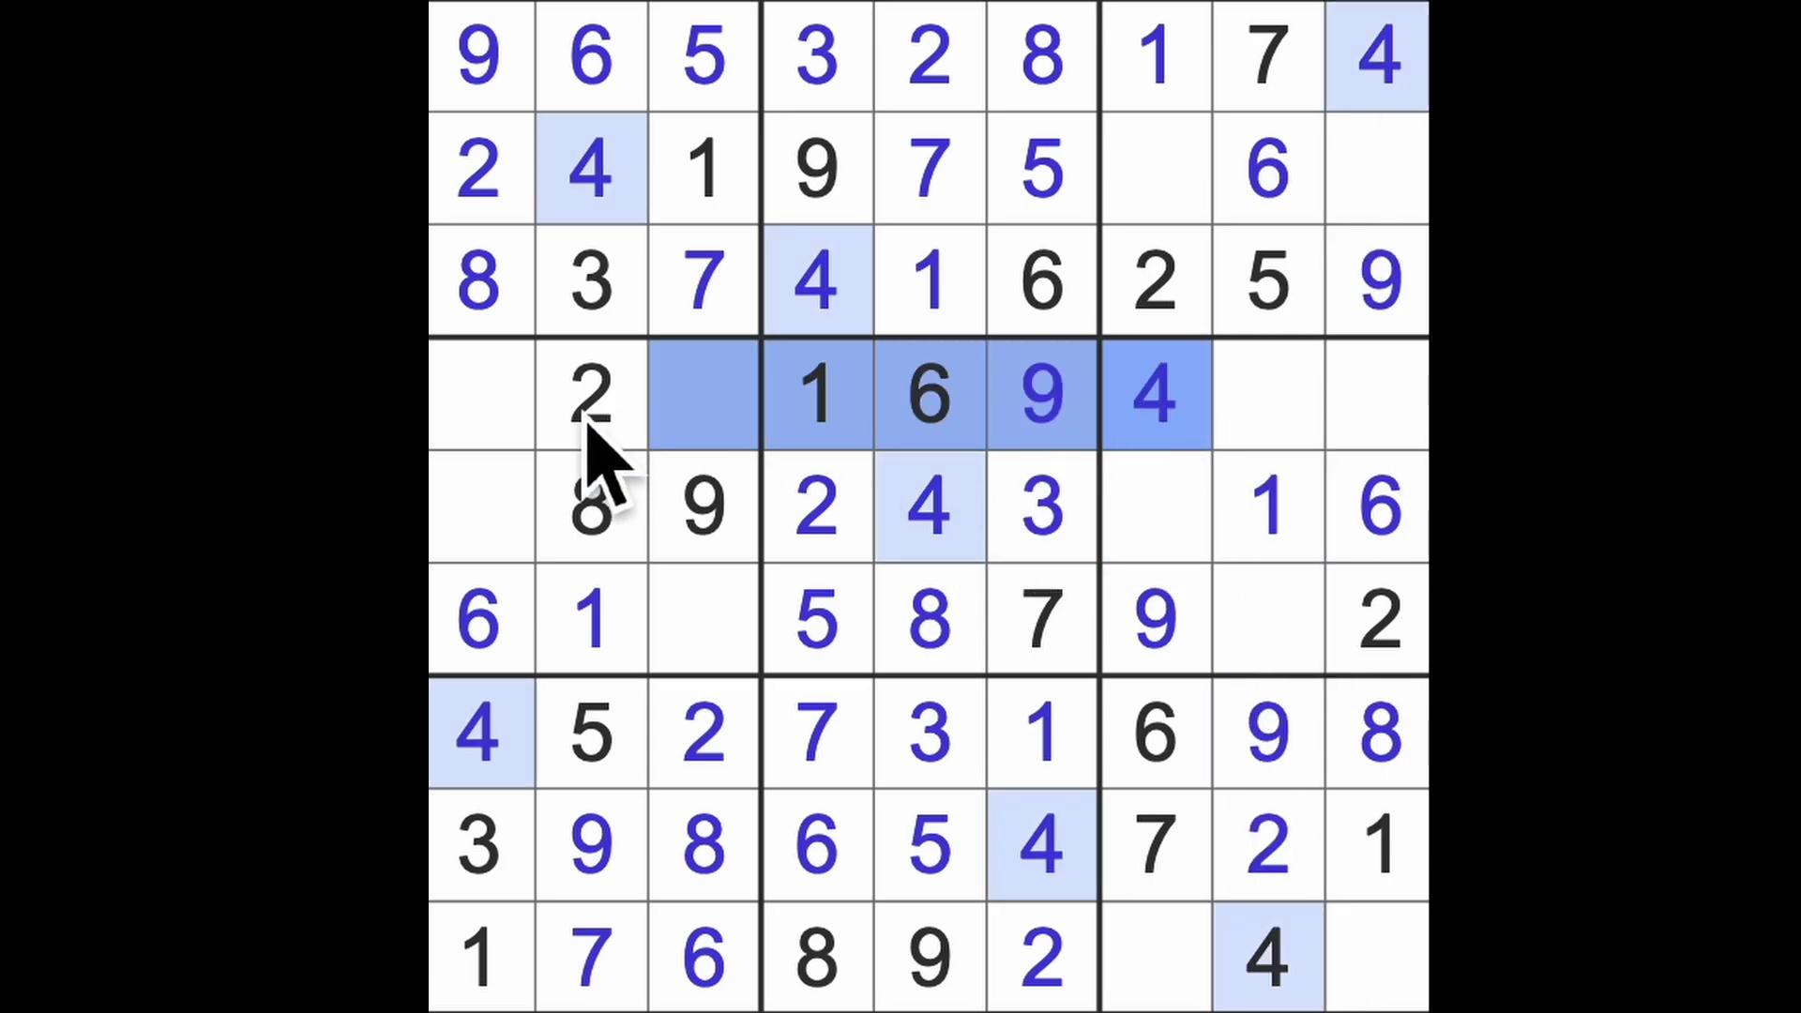
pyautogui.moveTo(1157, 394); pyautogui.dragTo(479, 395)
pyautogui.moveTo(930, 507); pyautogui.dragTo(486, 528)
pyautogui.click(705, 620)
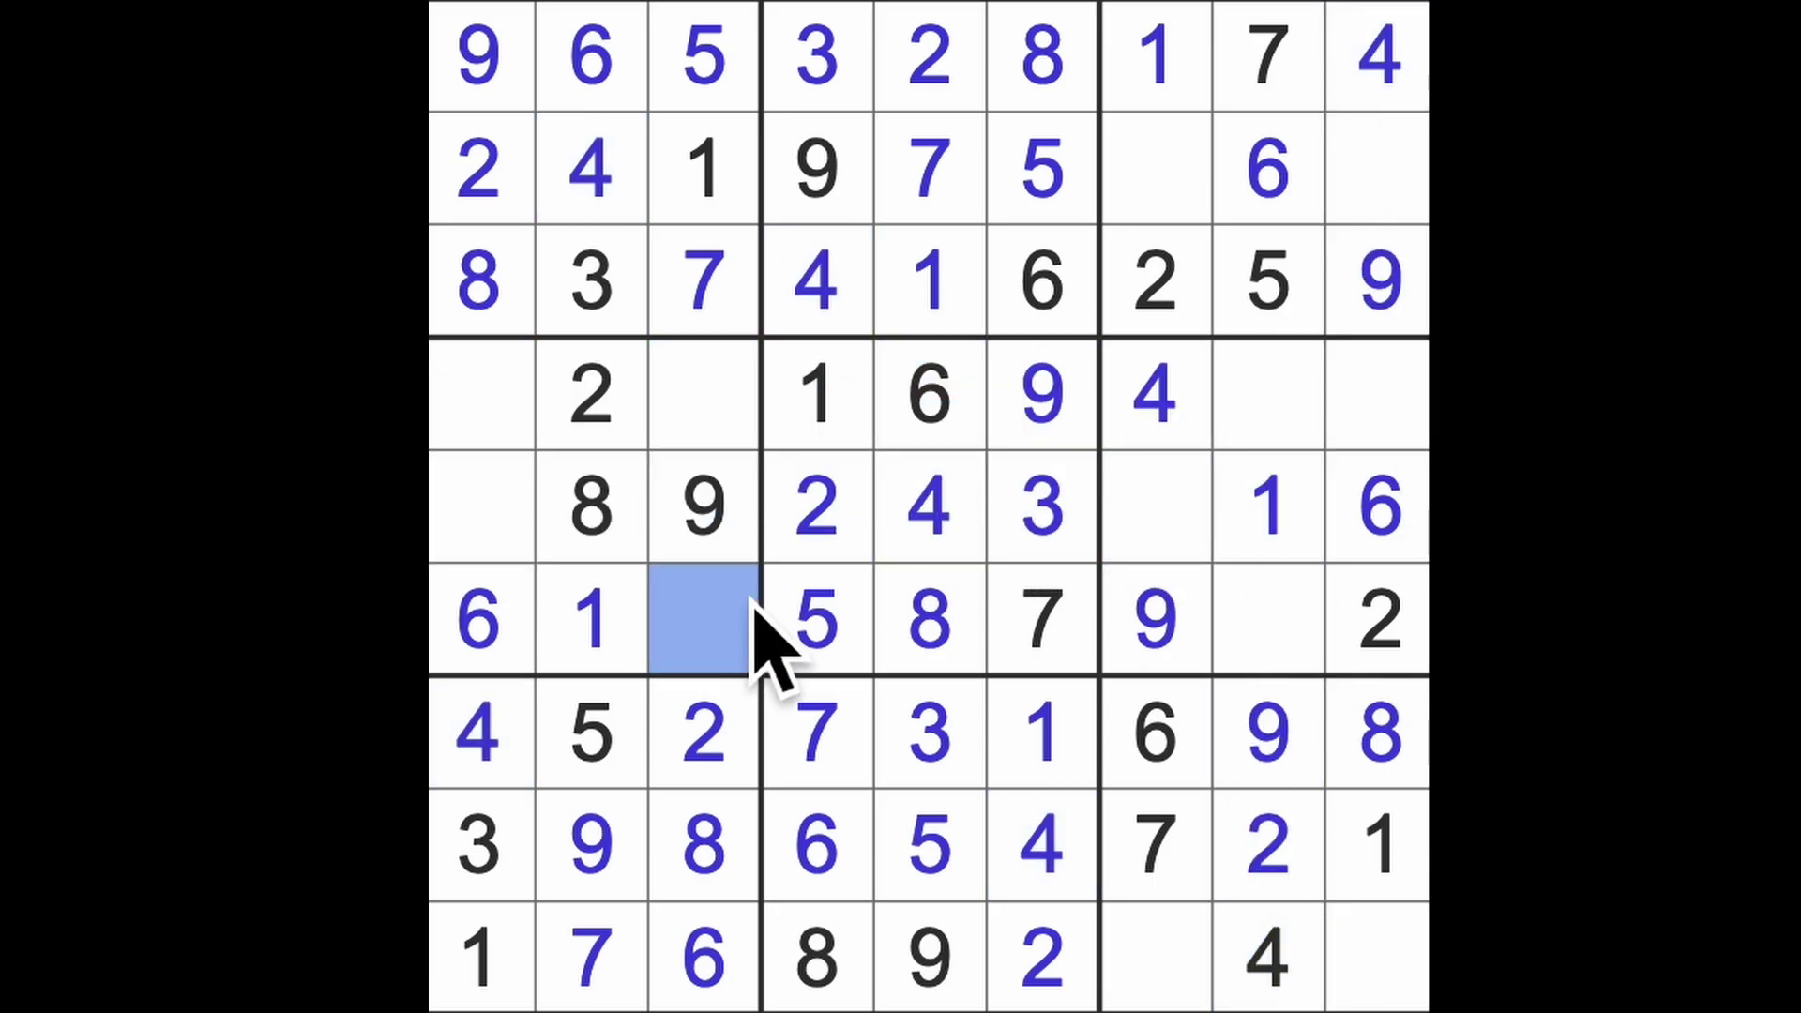
pyautogui.write('4')
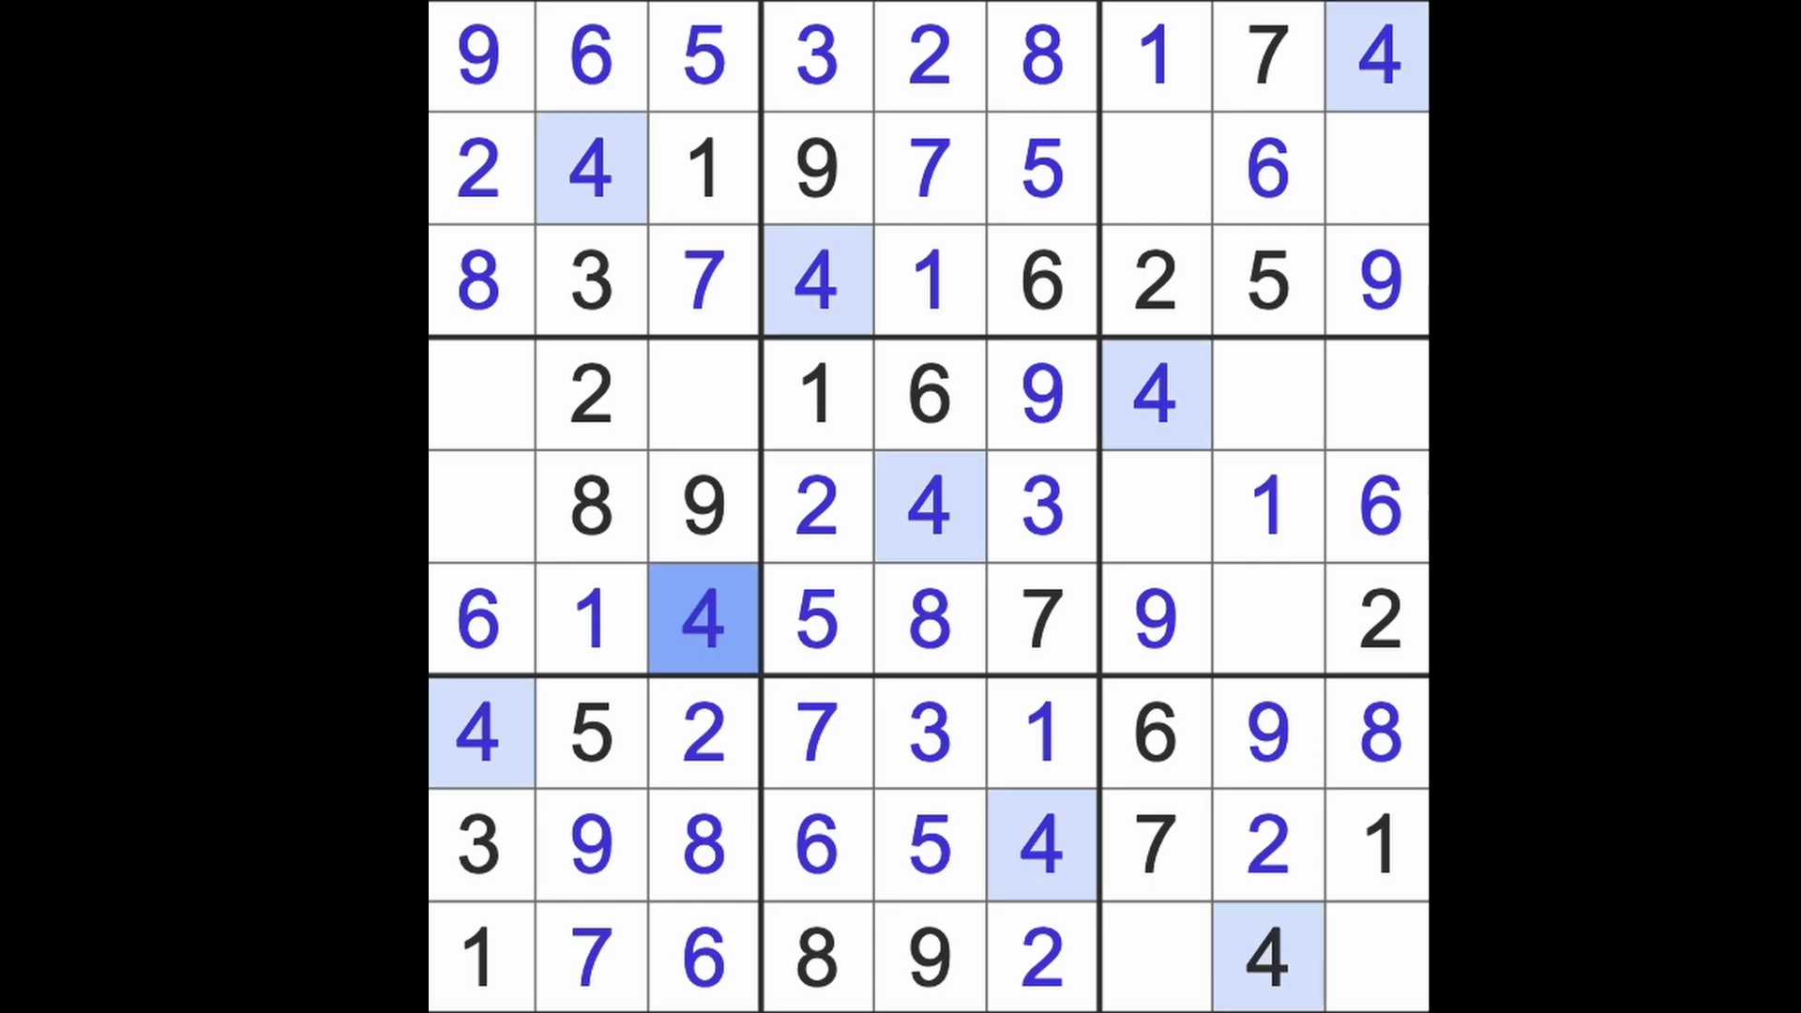
# Enter 8 at row 2 column 7 and fill the last cell of row 2 and row 9's columns 7 and 9
pyautogui.click(1379, 732)
pyautogui.moveTo(1380, 732); pyautogui.dragTo(1379, 169)
pyautogui.click(1157, 169)
pyautogui.write('8')
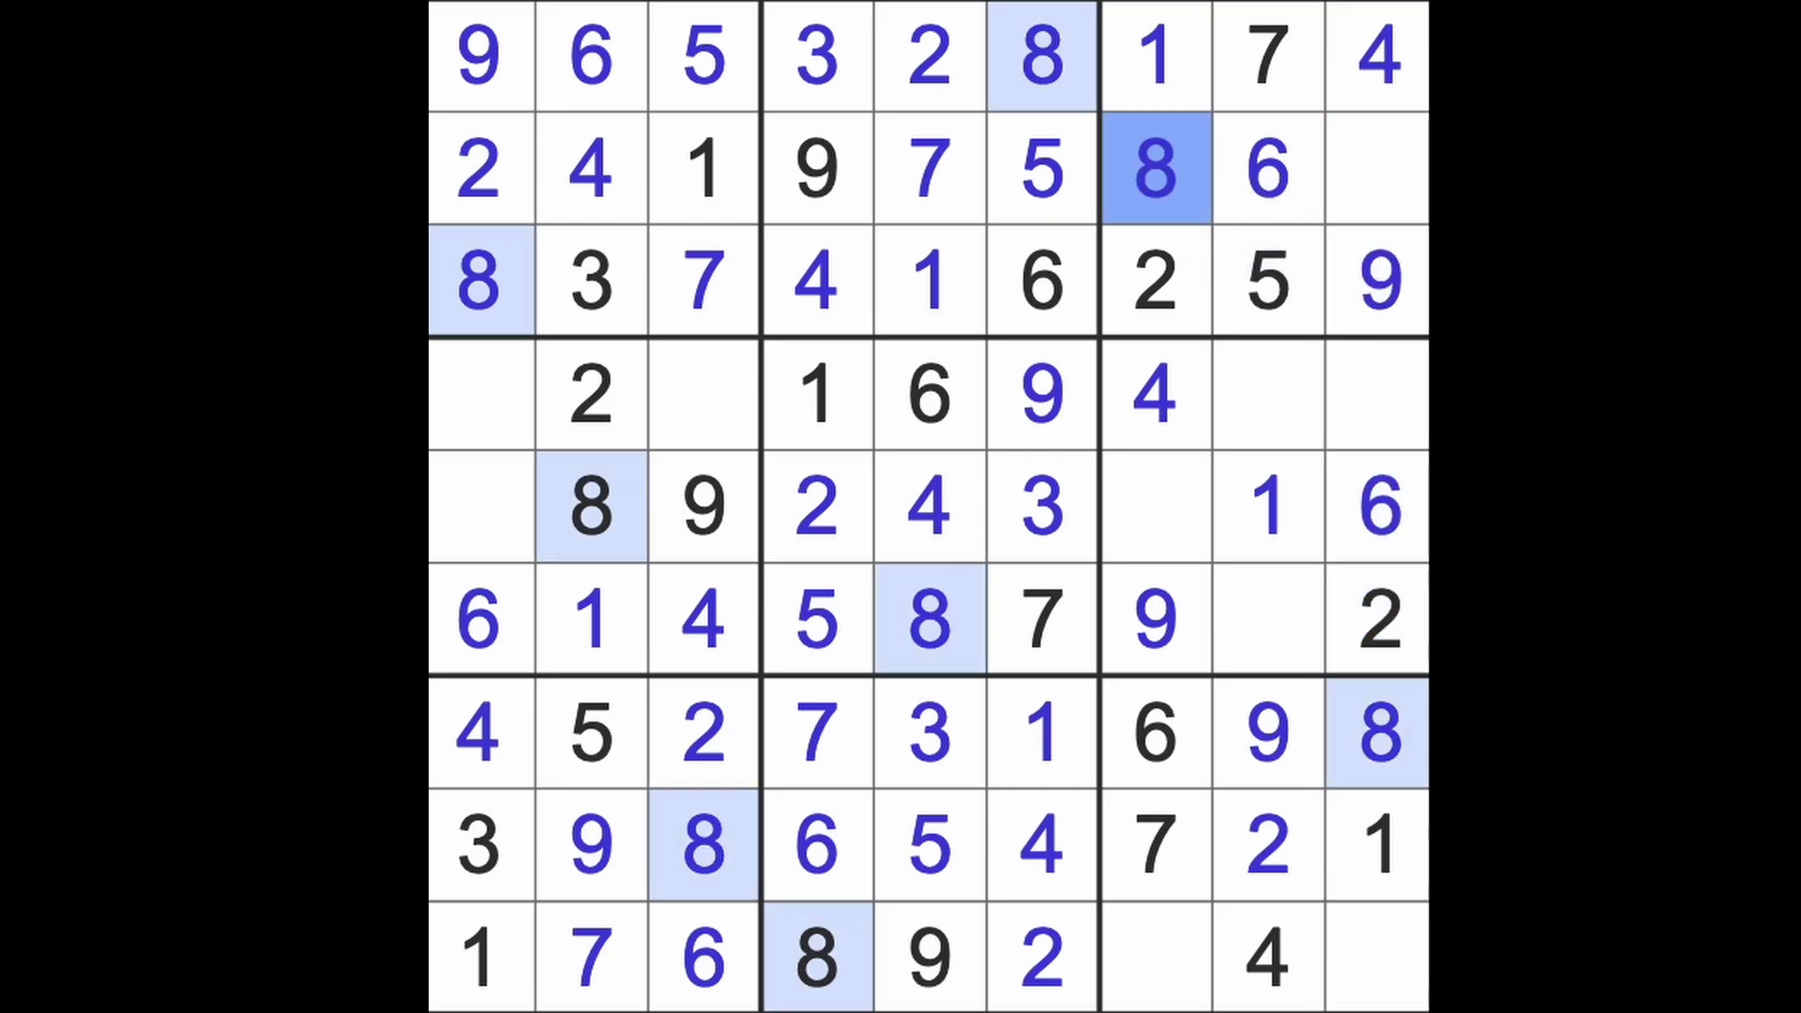
pyautogui.click(1376, 168)
pyautogui.write('3')
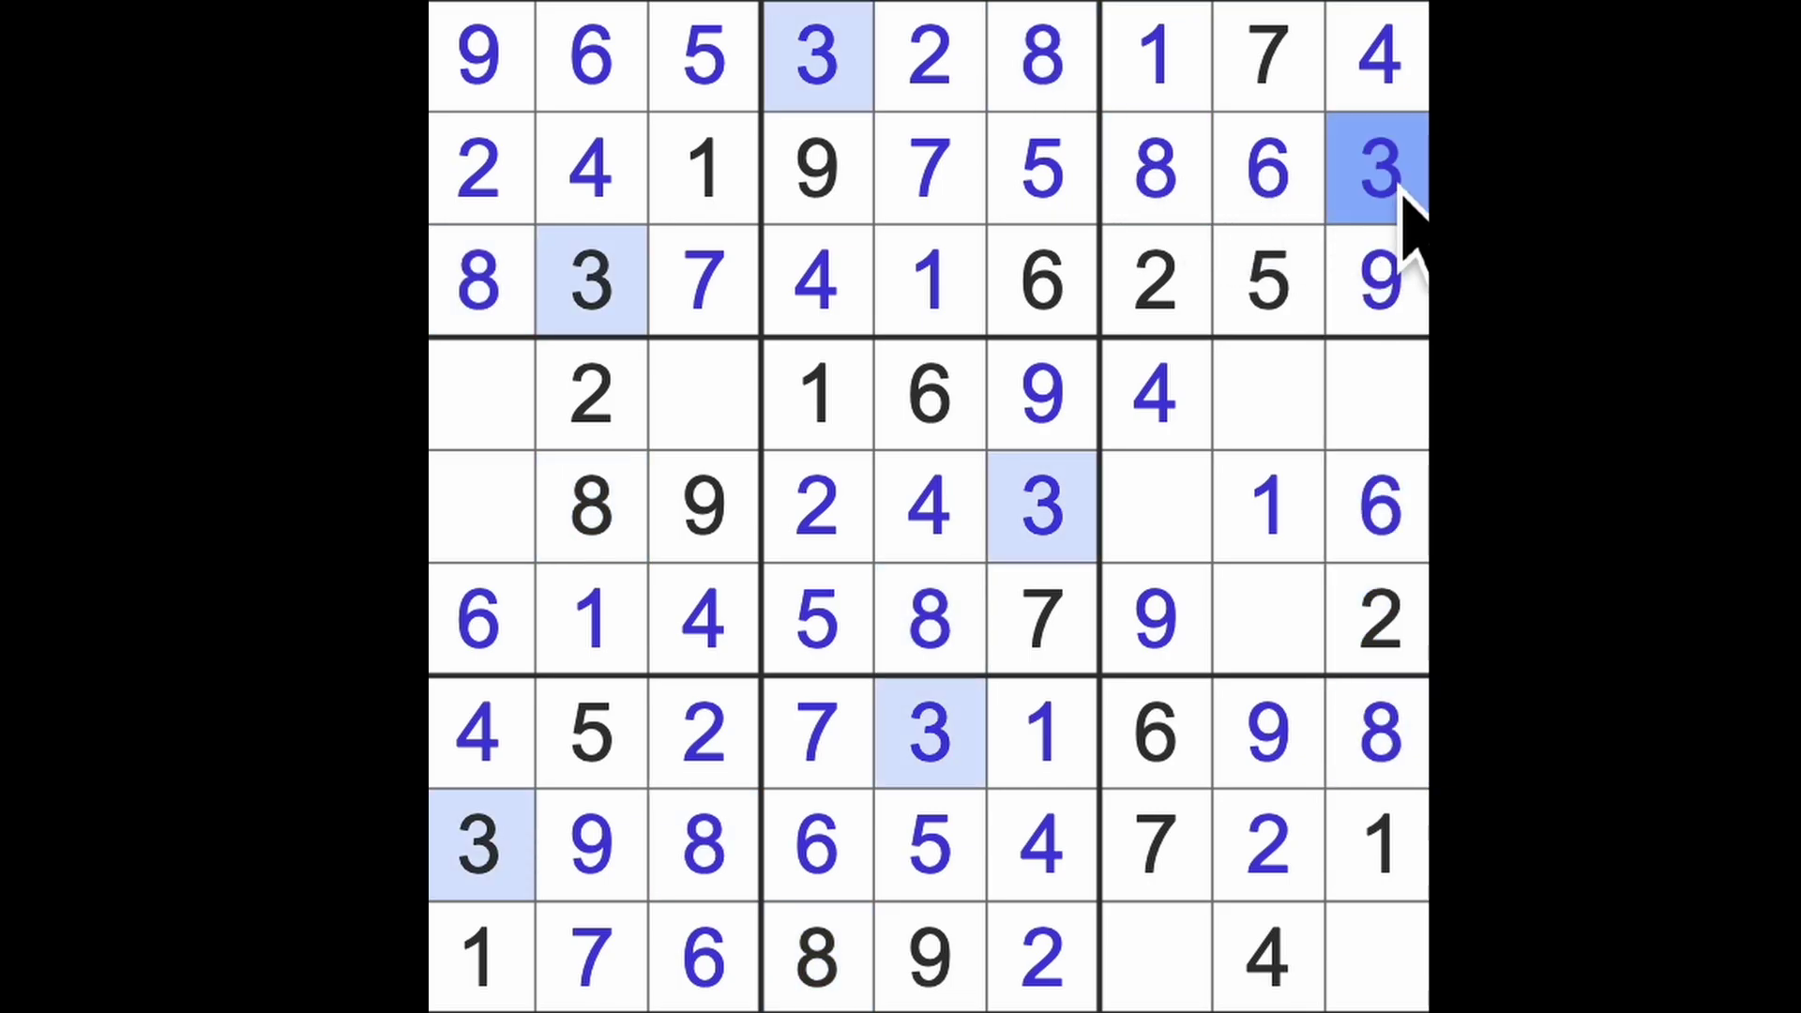
pyautogui.moveTo(1379, 169); pyautogui.dragTo(1380, 957)
pyautogui.click(1156, 957)
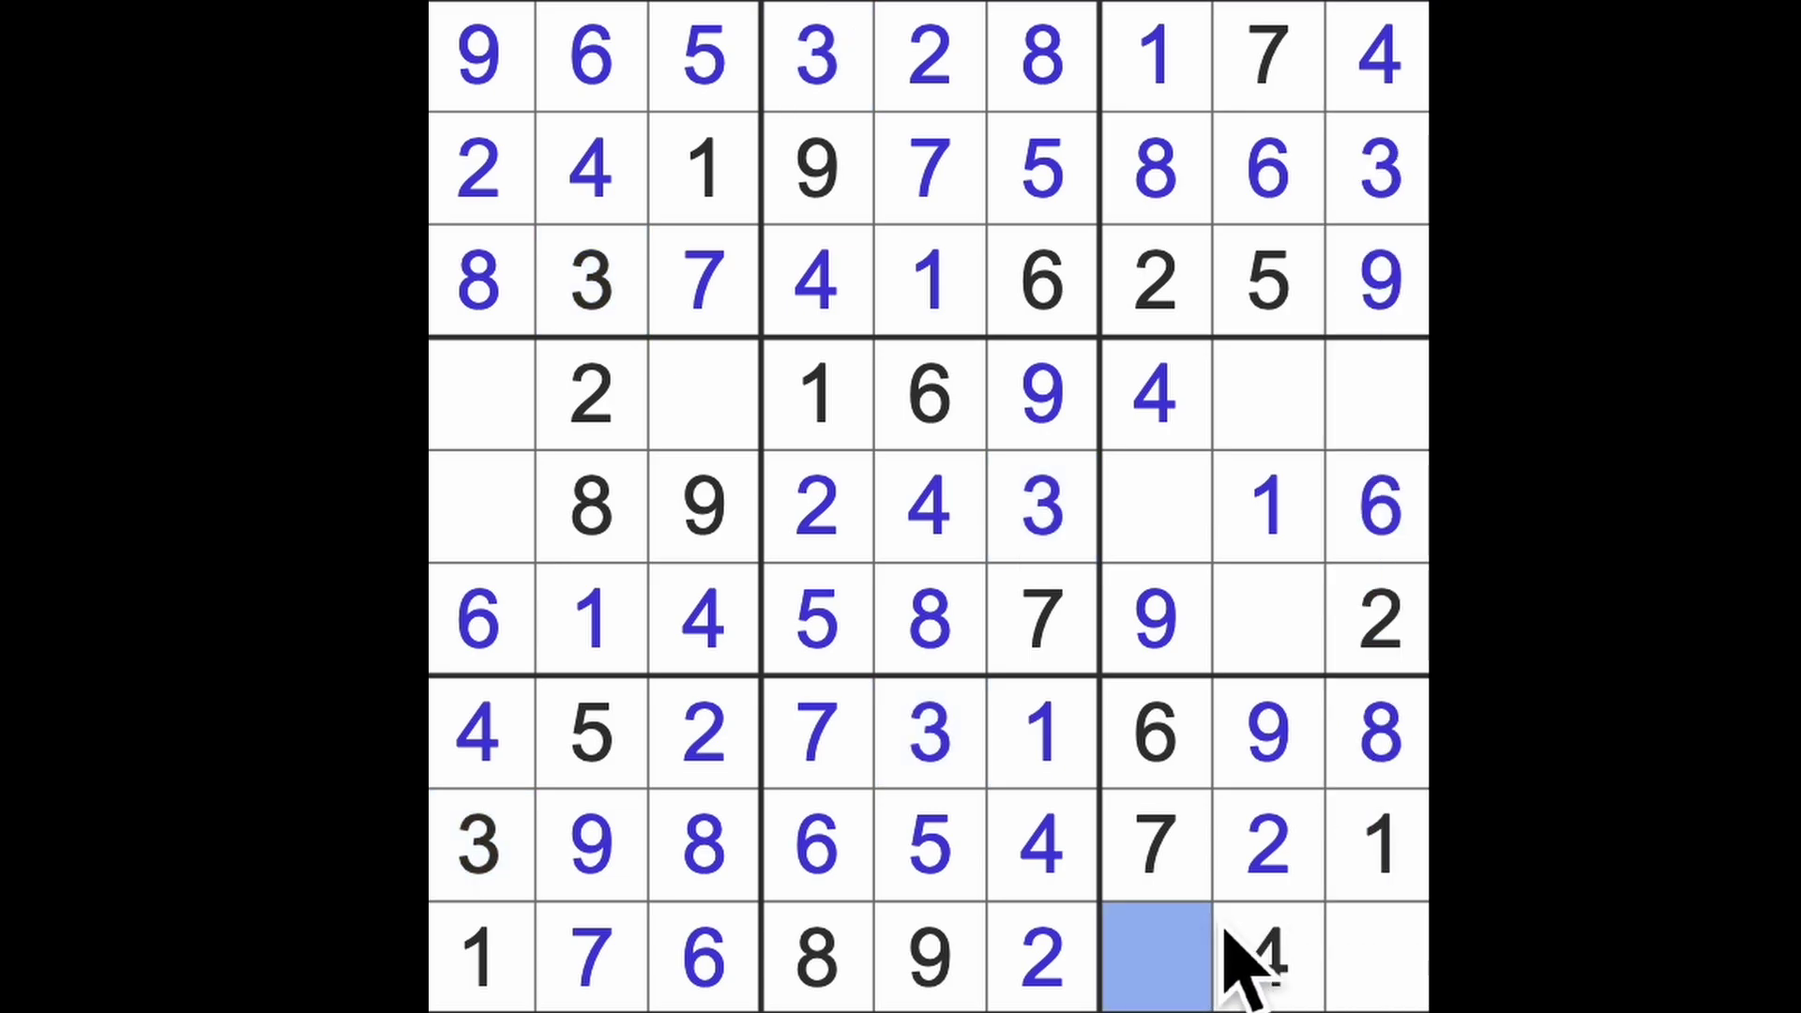
pyautogui.write('3')
pyautogui.click(1379, 957)
pyautogui.write('5')
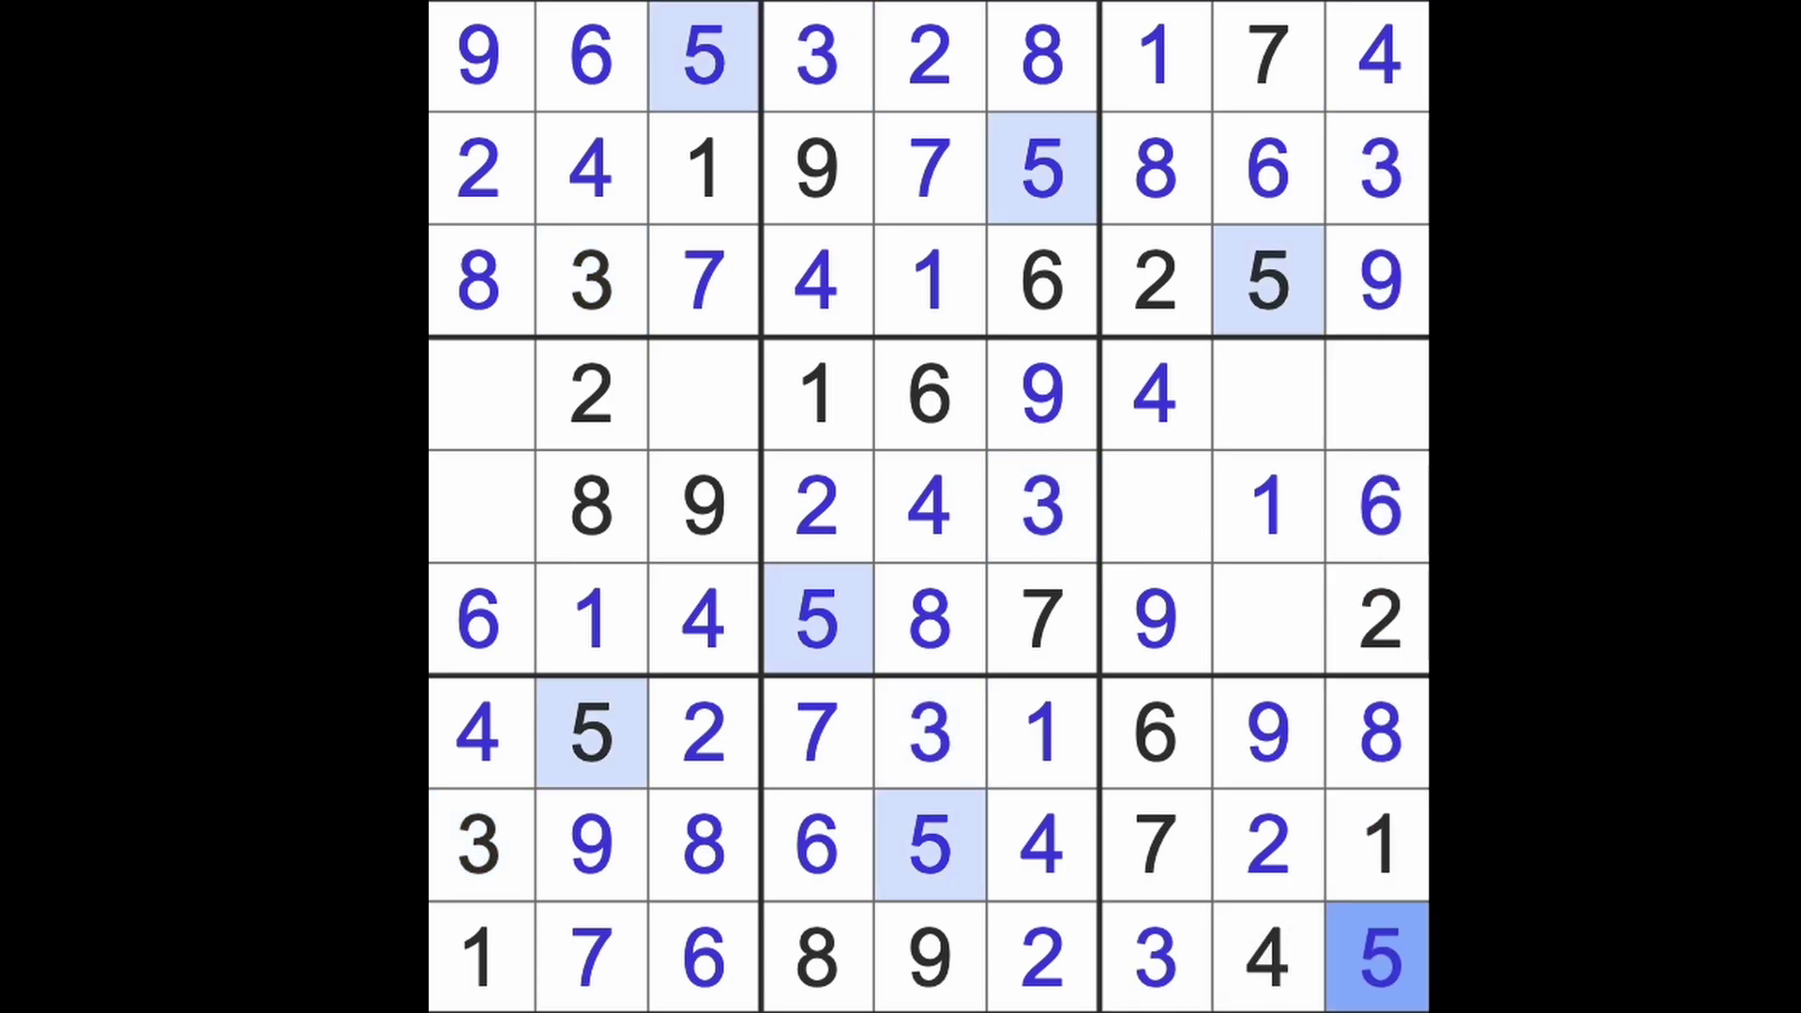
# Fill row 5 columns 7 and 1, row 4 columns 9, 1 and 3, and row 6 column 8
pyautogui.moveTo(1393, 971); pyautogui.dragTo(1302, 597)
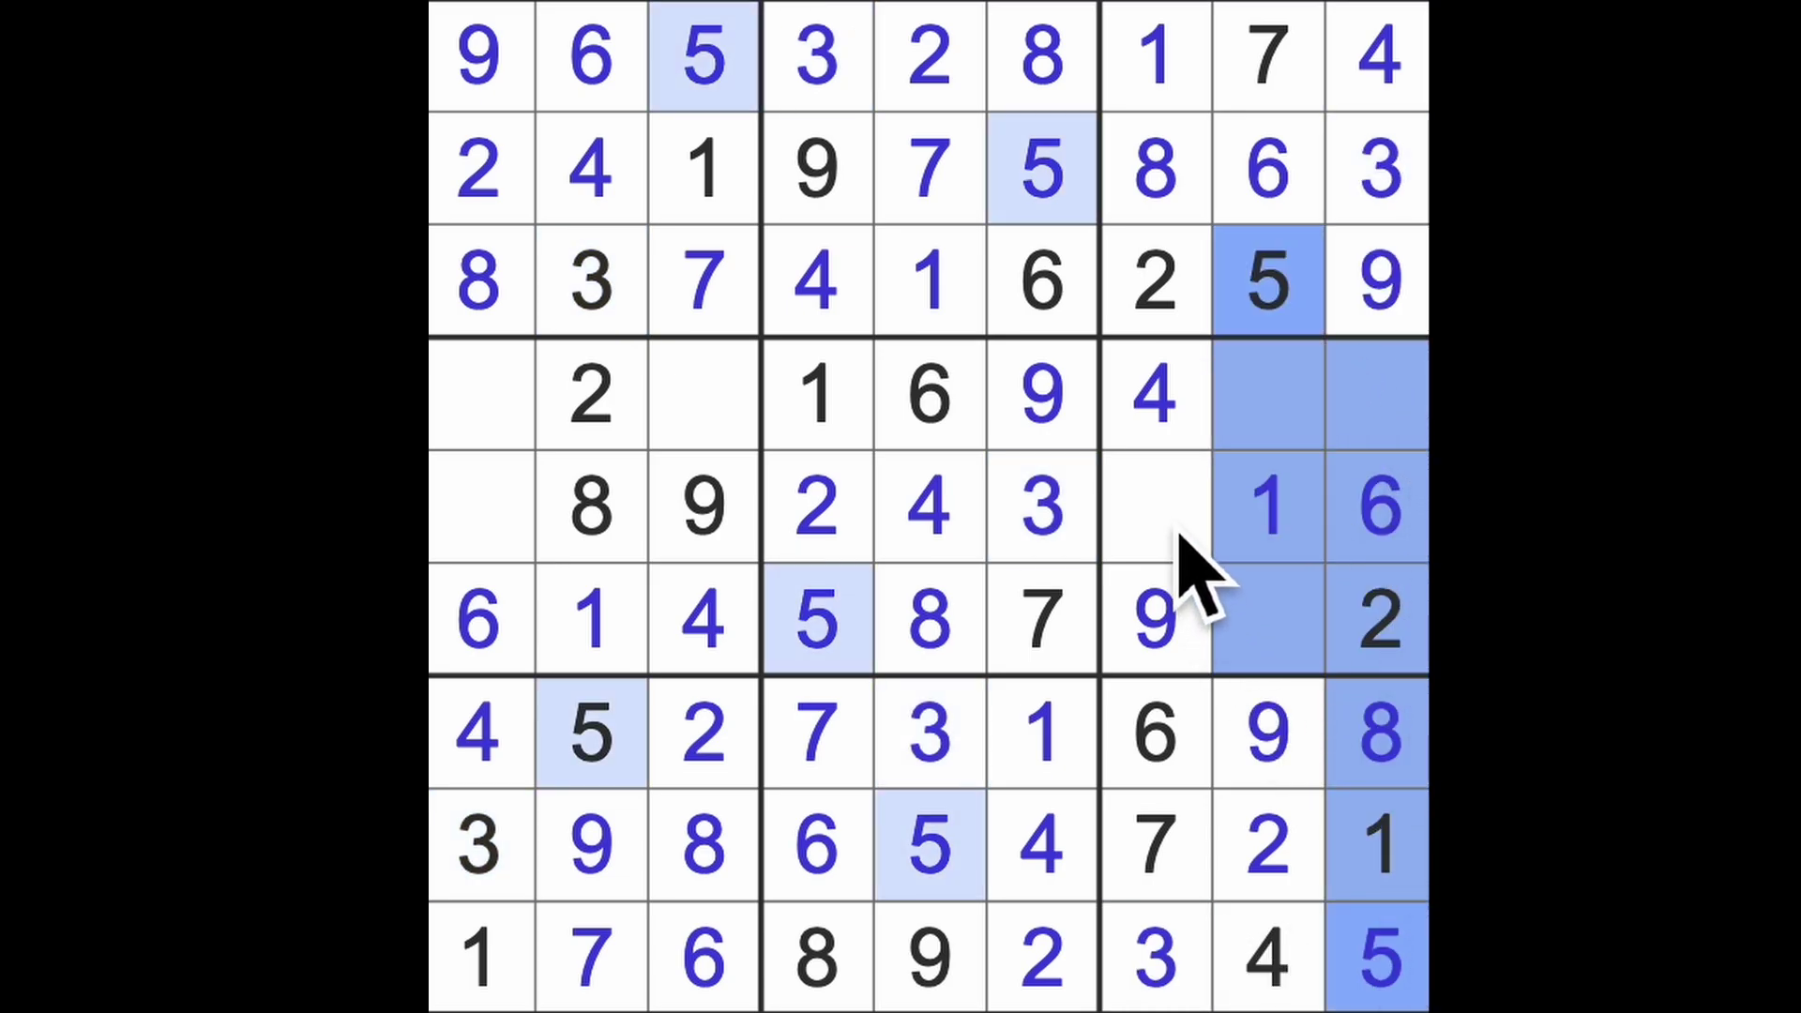
pyautogui.click(1157, 507)
pyautogui.write('5')
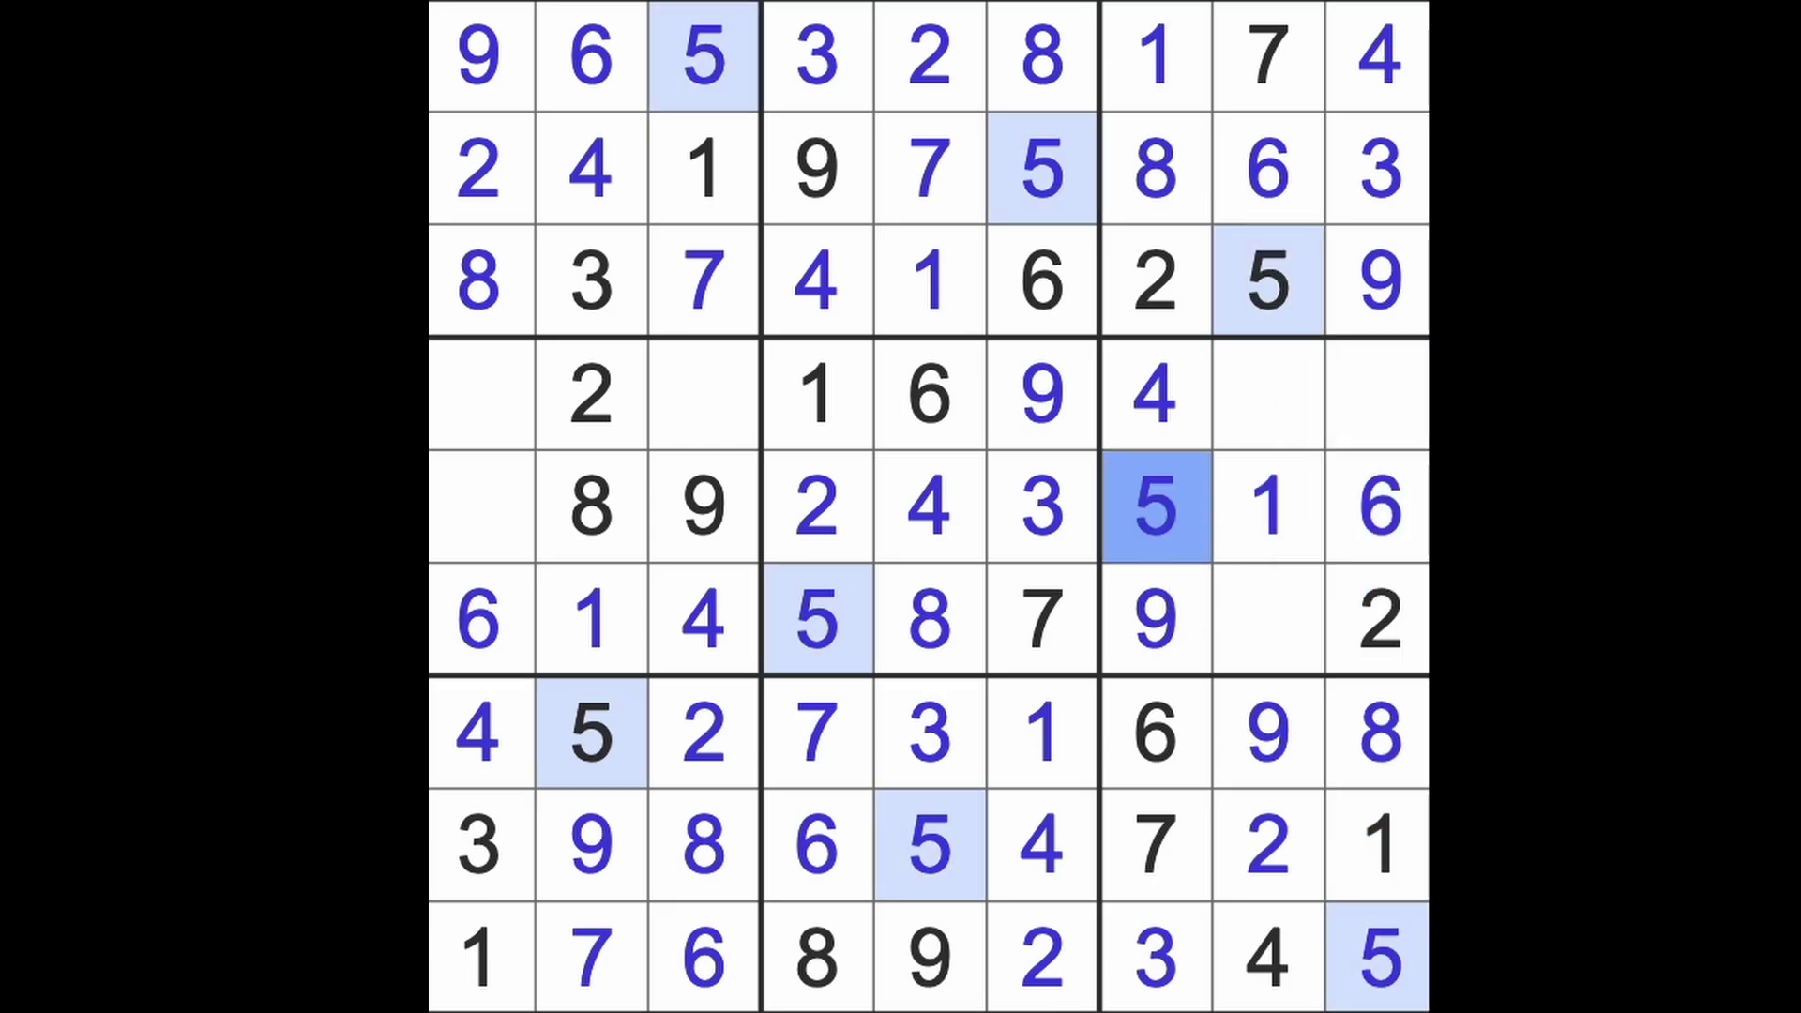
pyautogui.click(1376, 394)
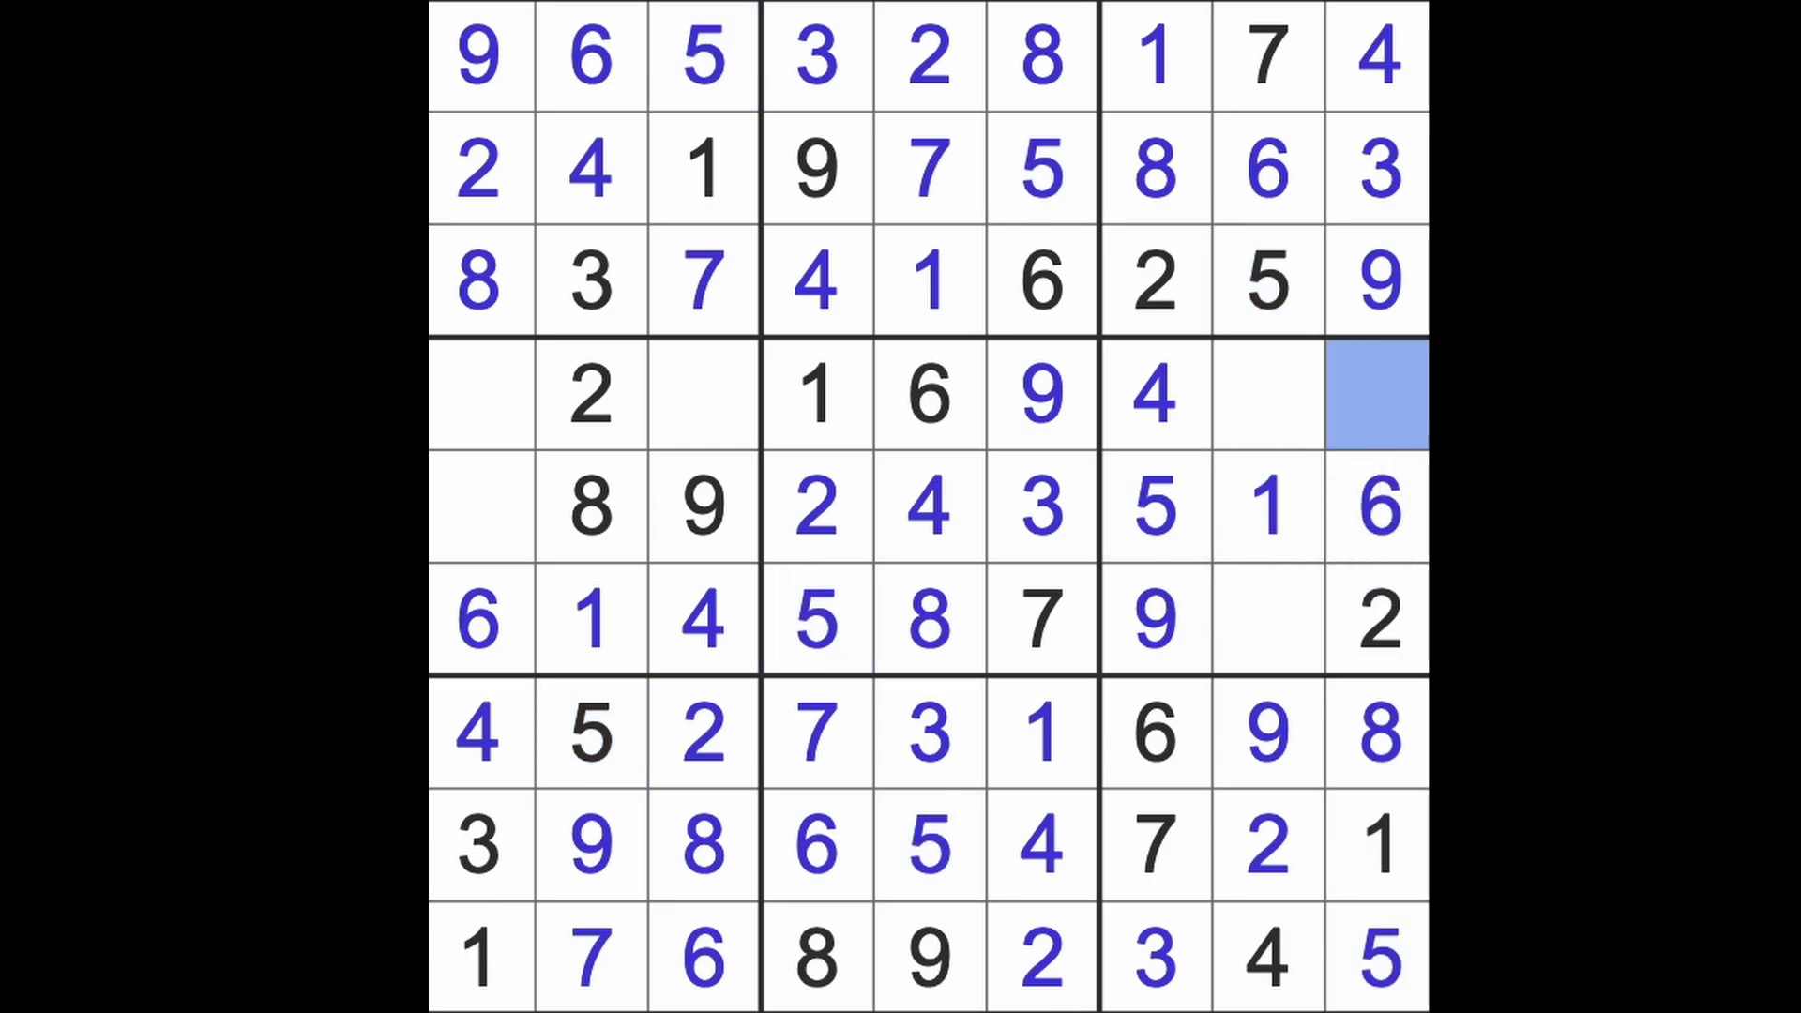
pyautogui.write('7')
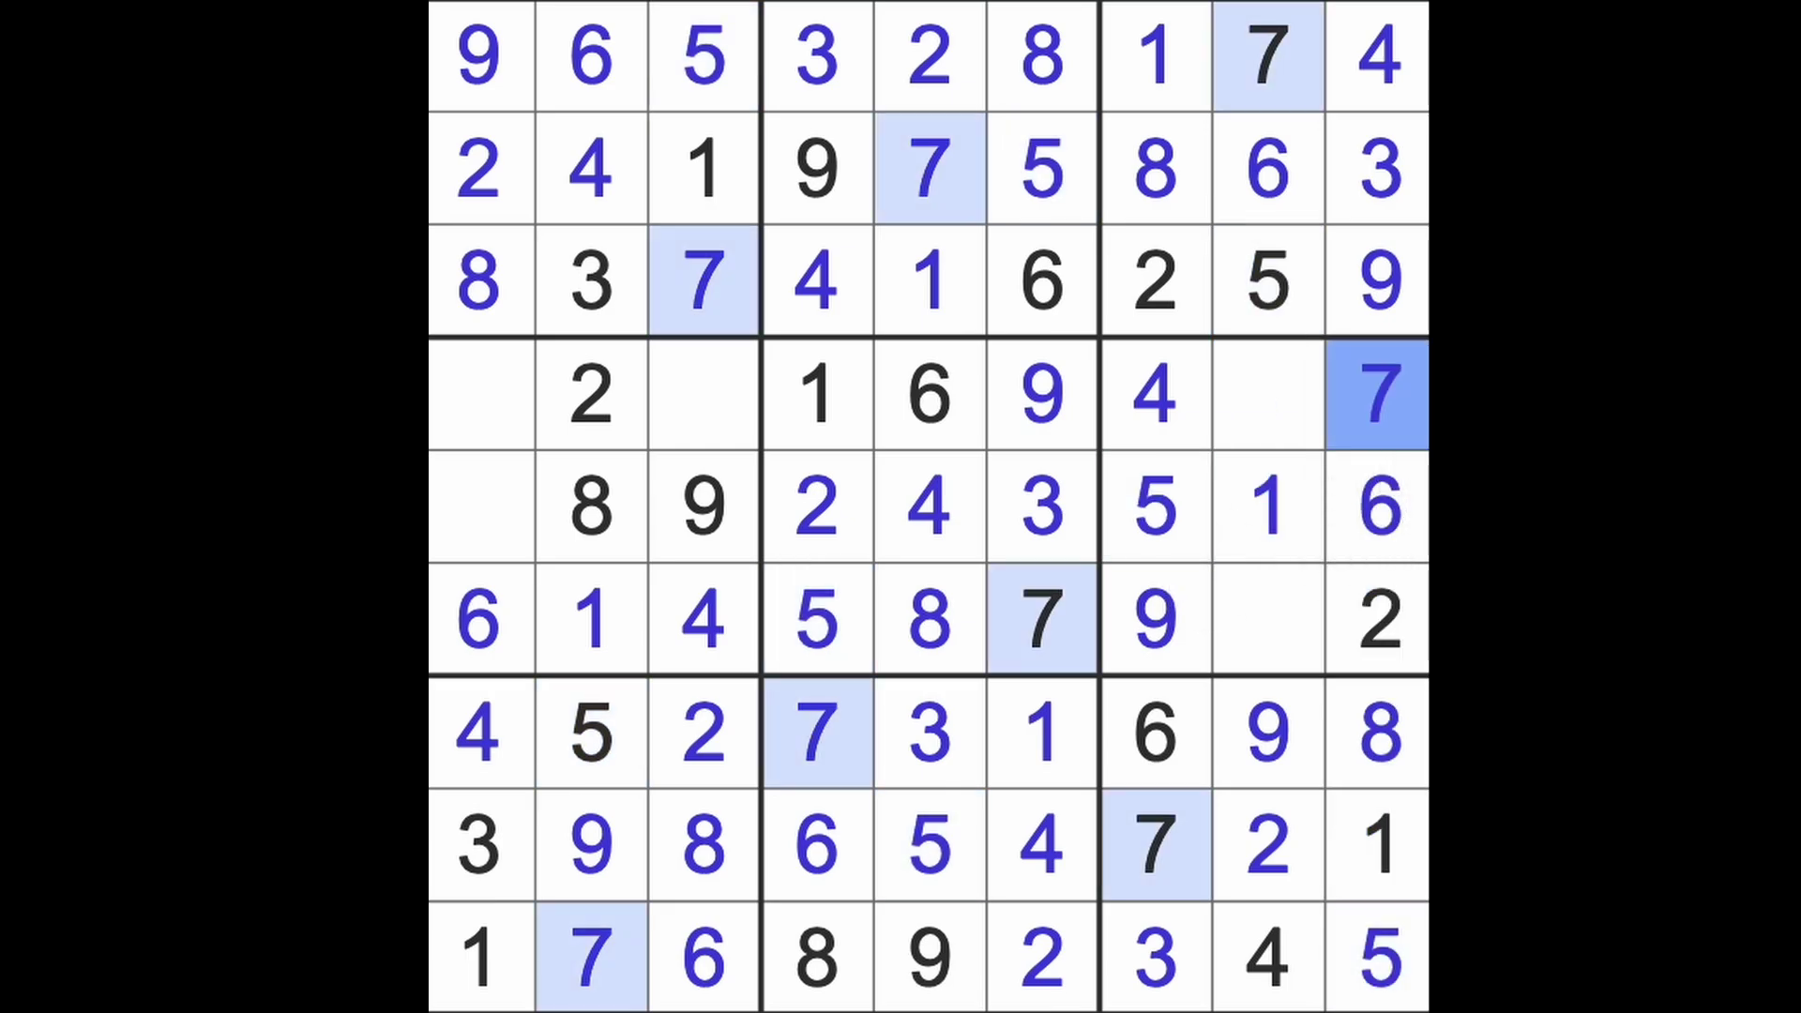
pyautogui.click(480, 506)
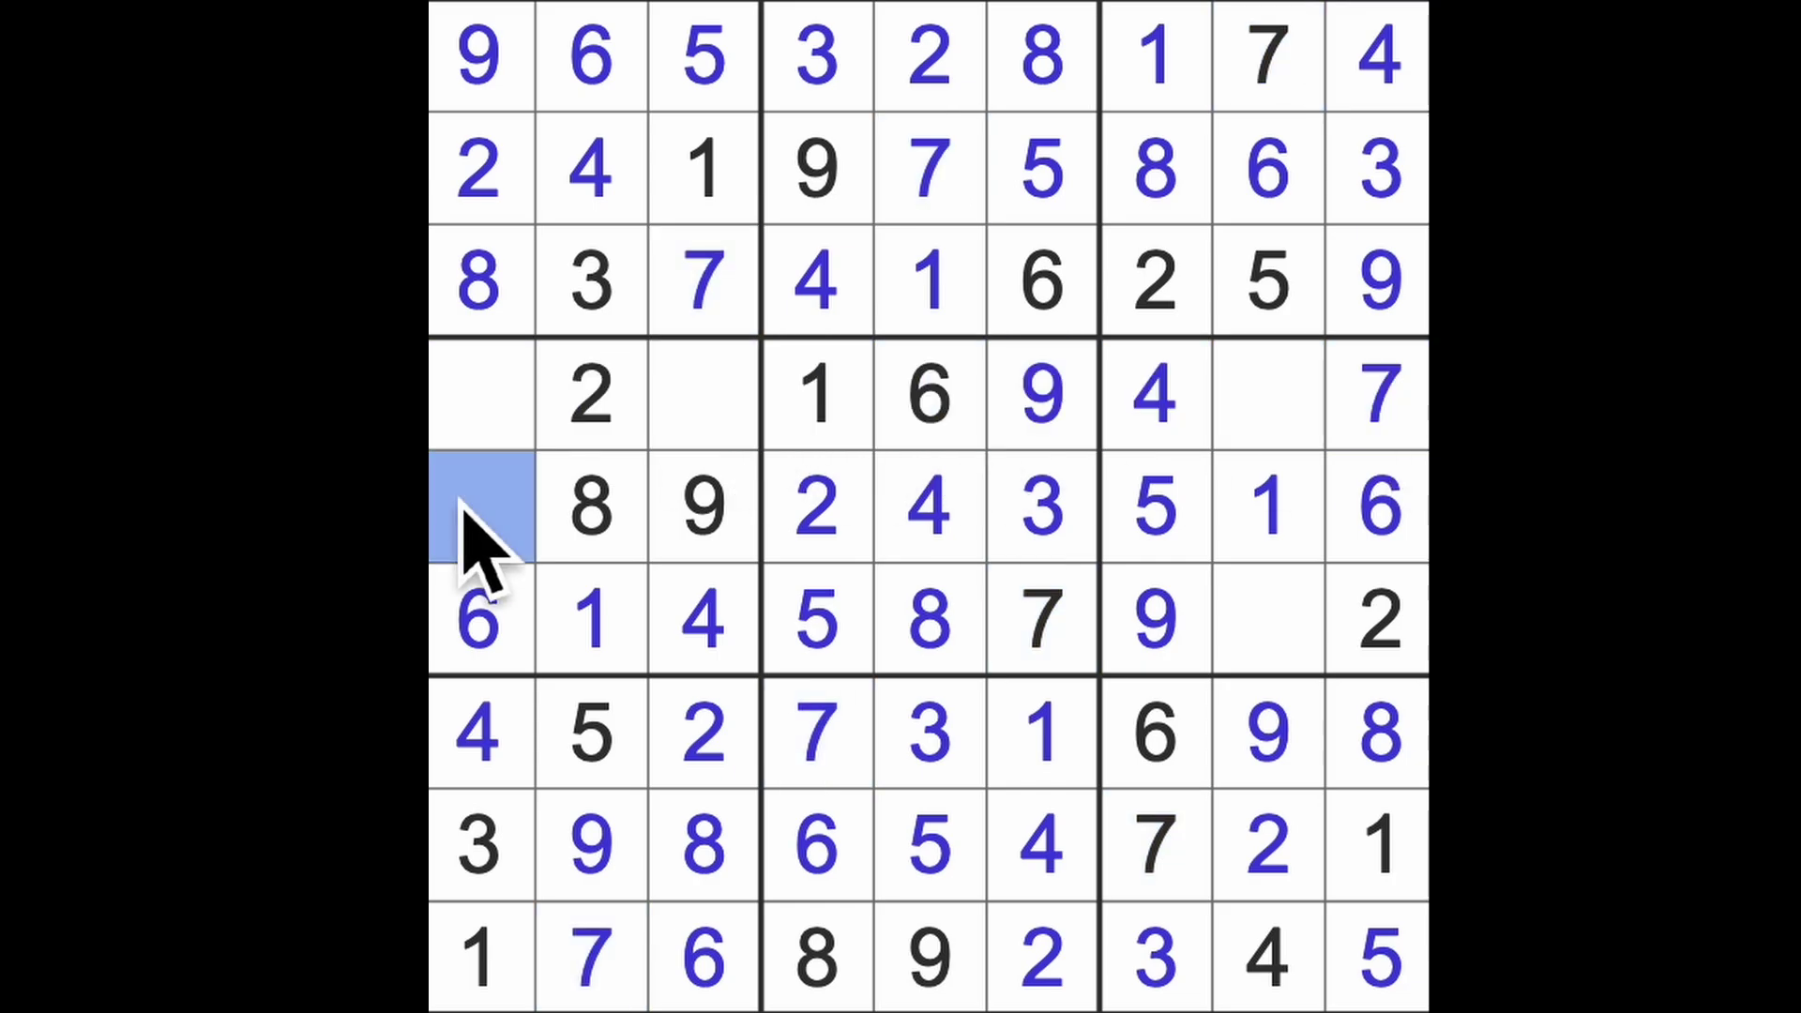
pyautogui.write('7')
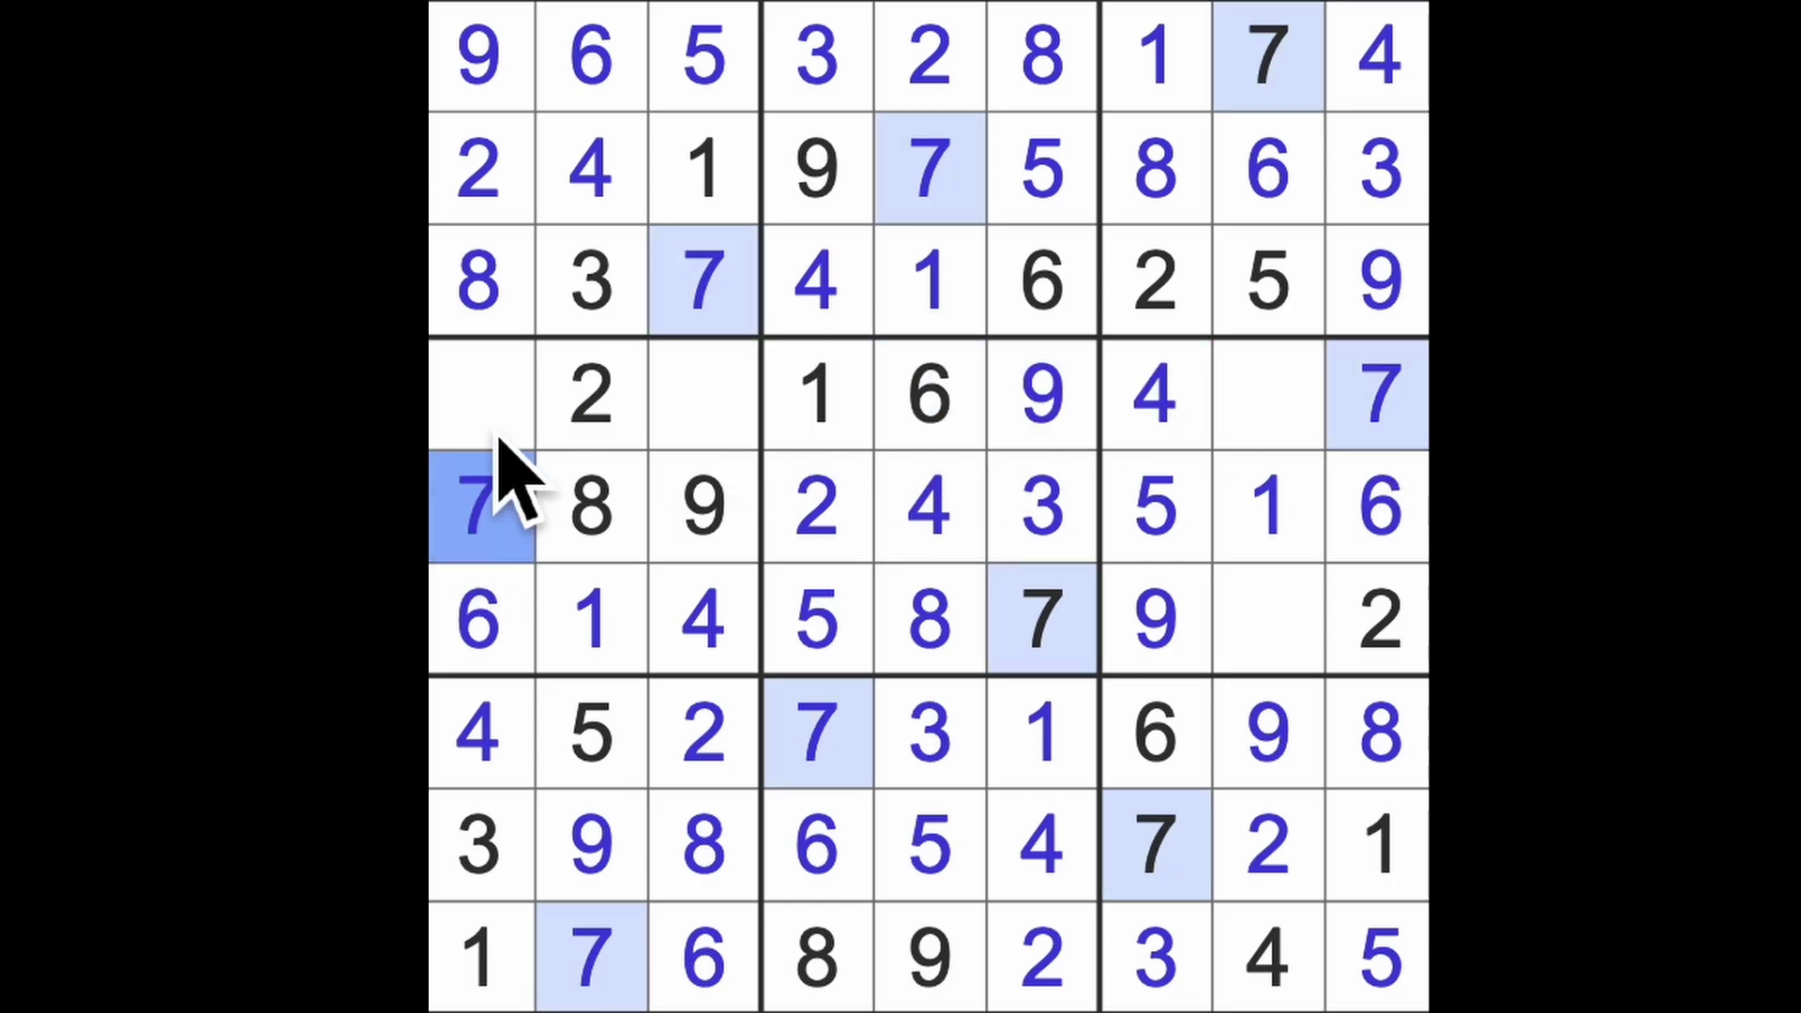
pyautogui.press('Up')
pyautogui.click(704, 423)
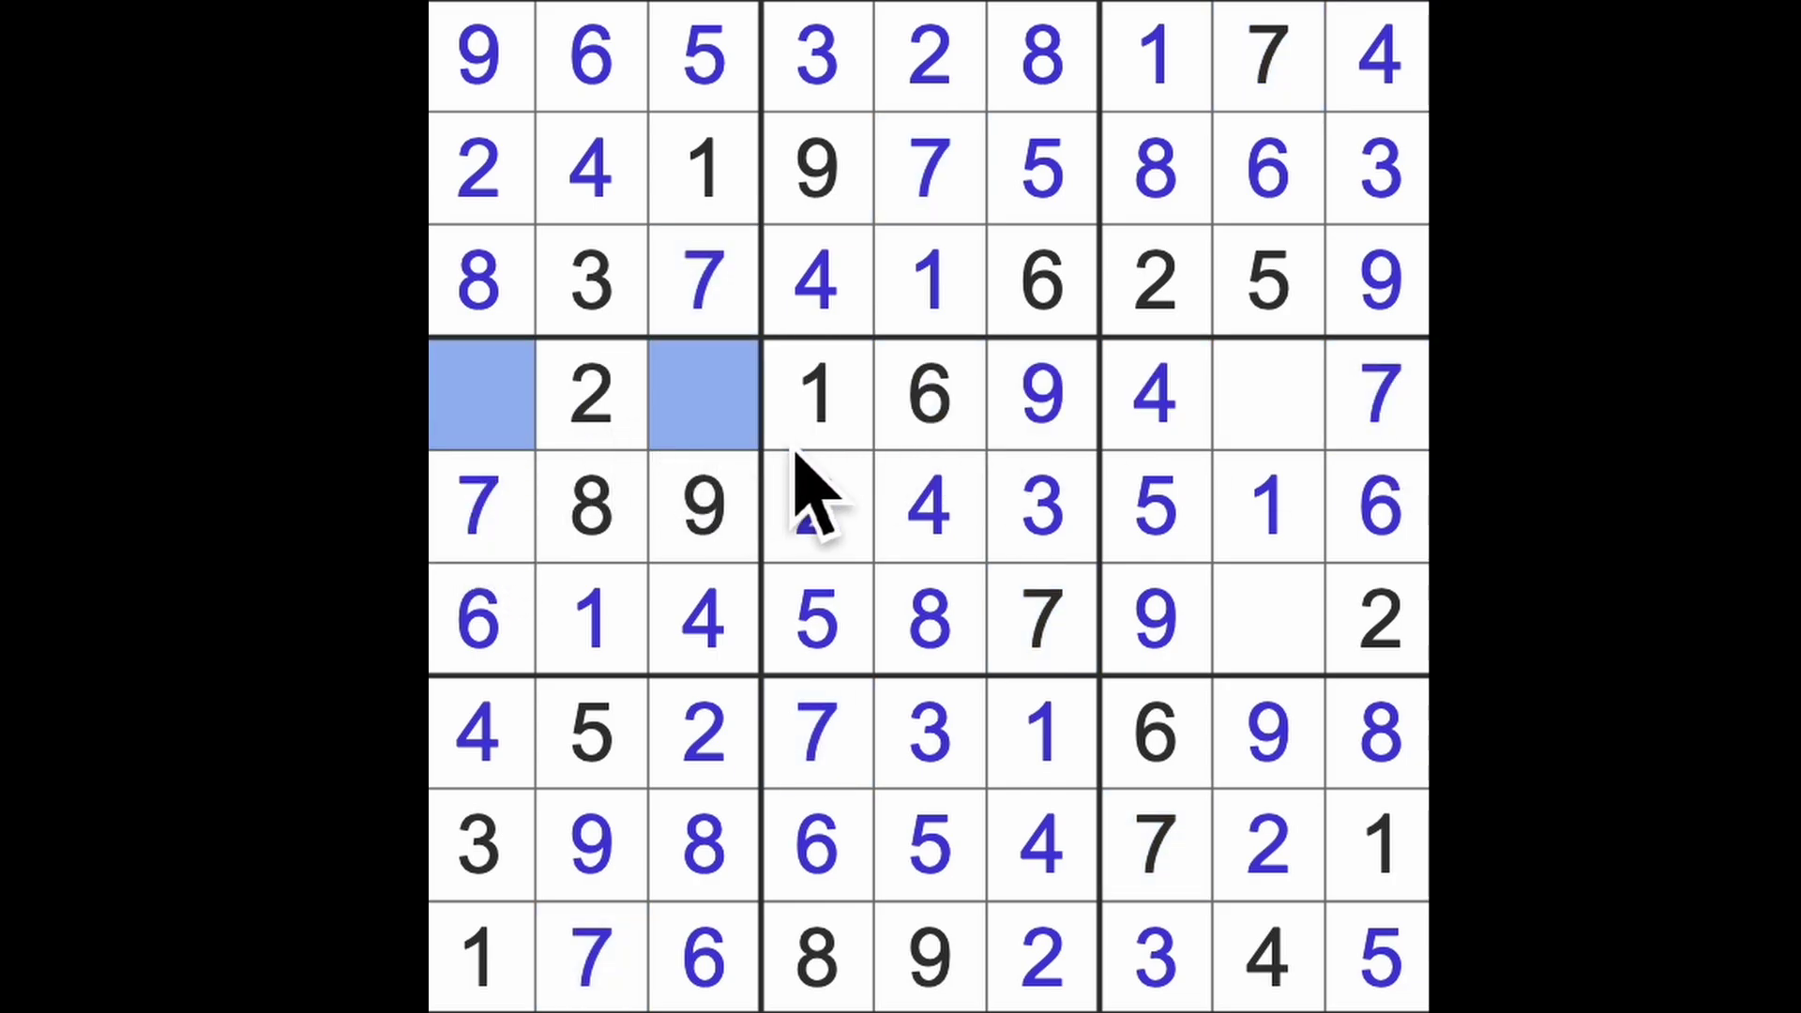
pyautogui.write('5')
pyautogui.click(528, 422)
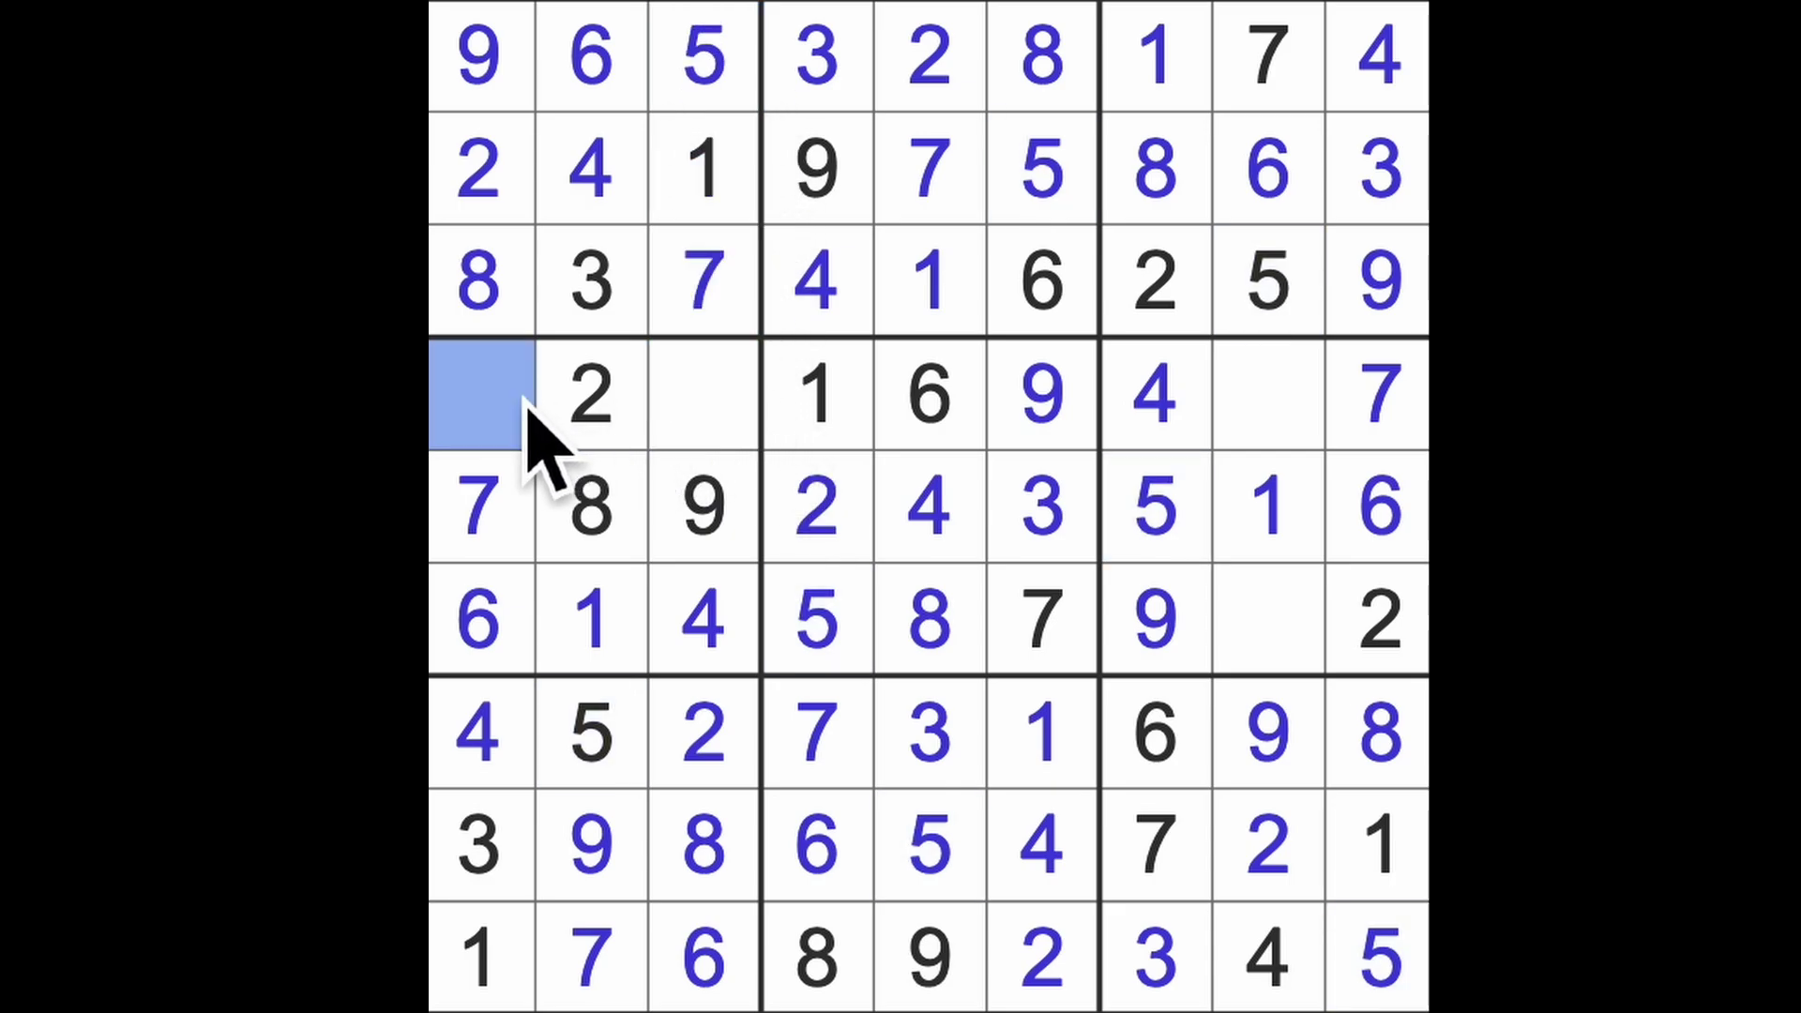
pyautogui.write('5')
pyautogui.click(732, 422)
pyautogui.write('3')
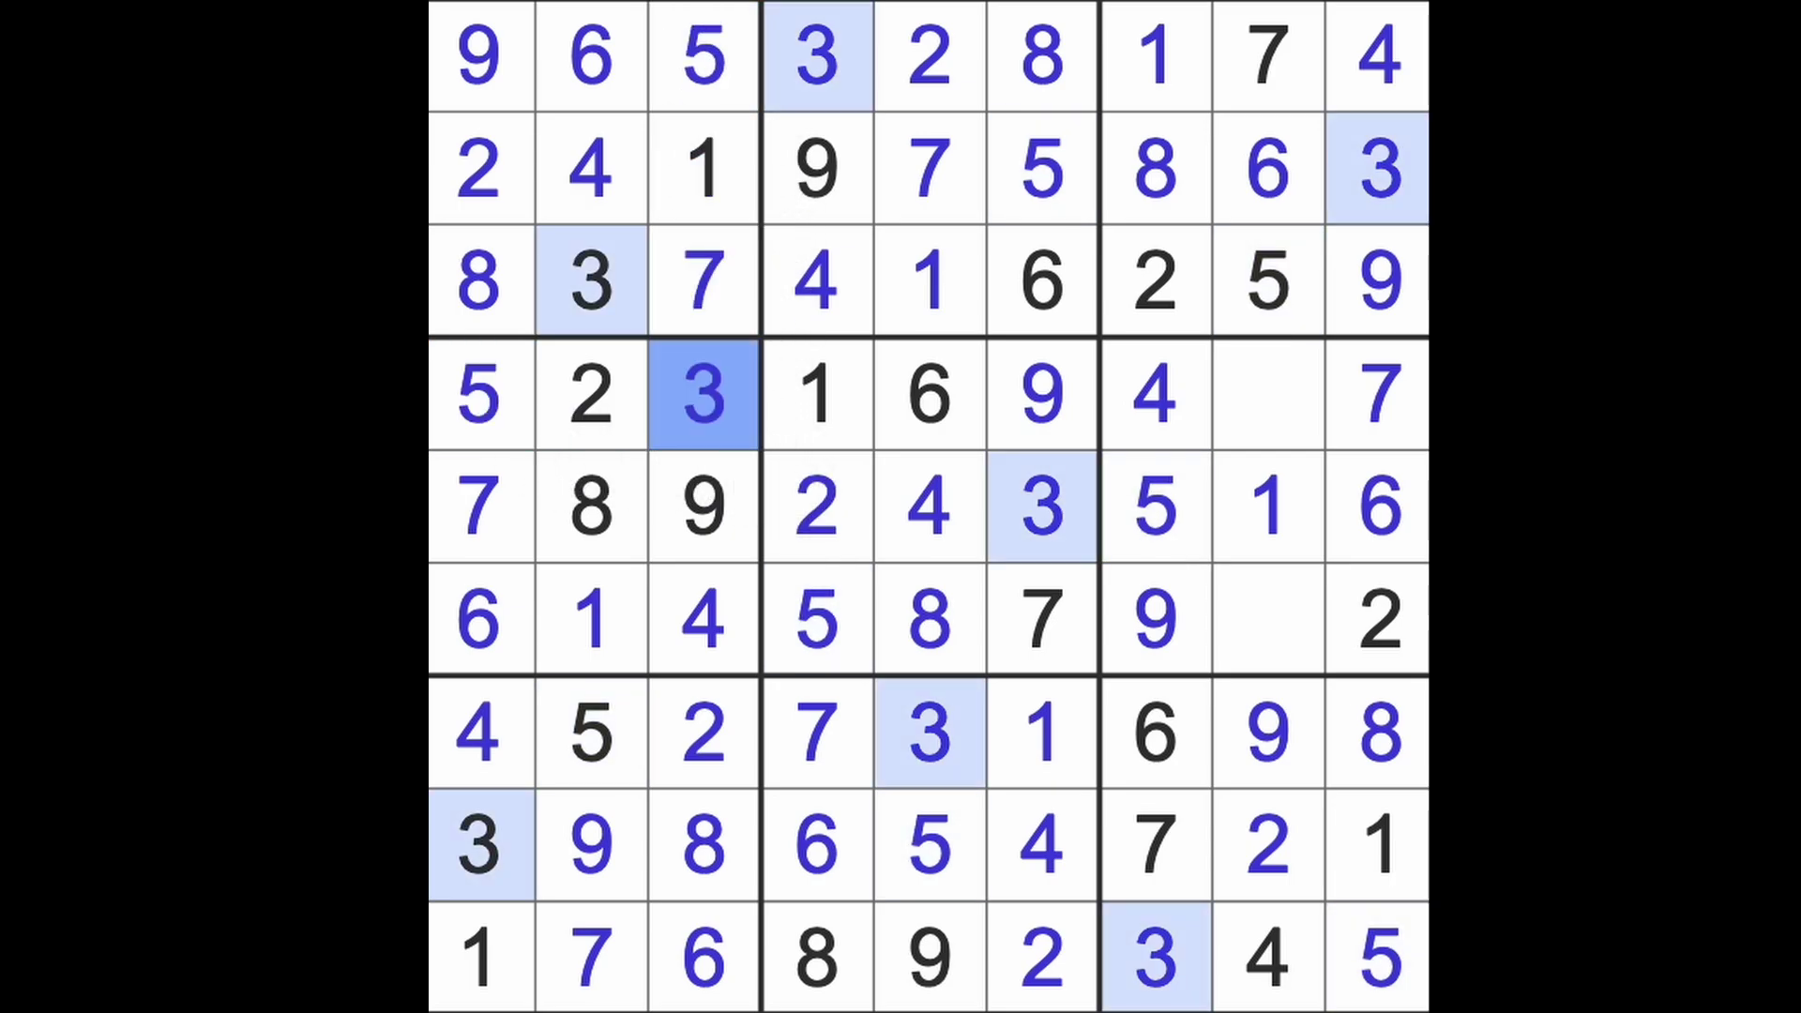
pyautogui.click(1267, 620)
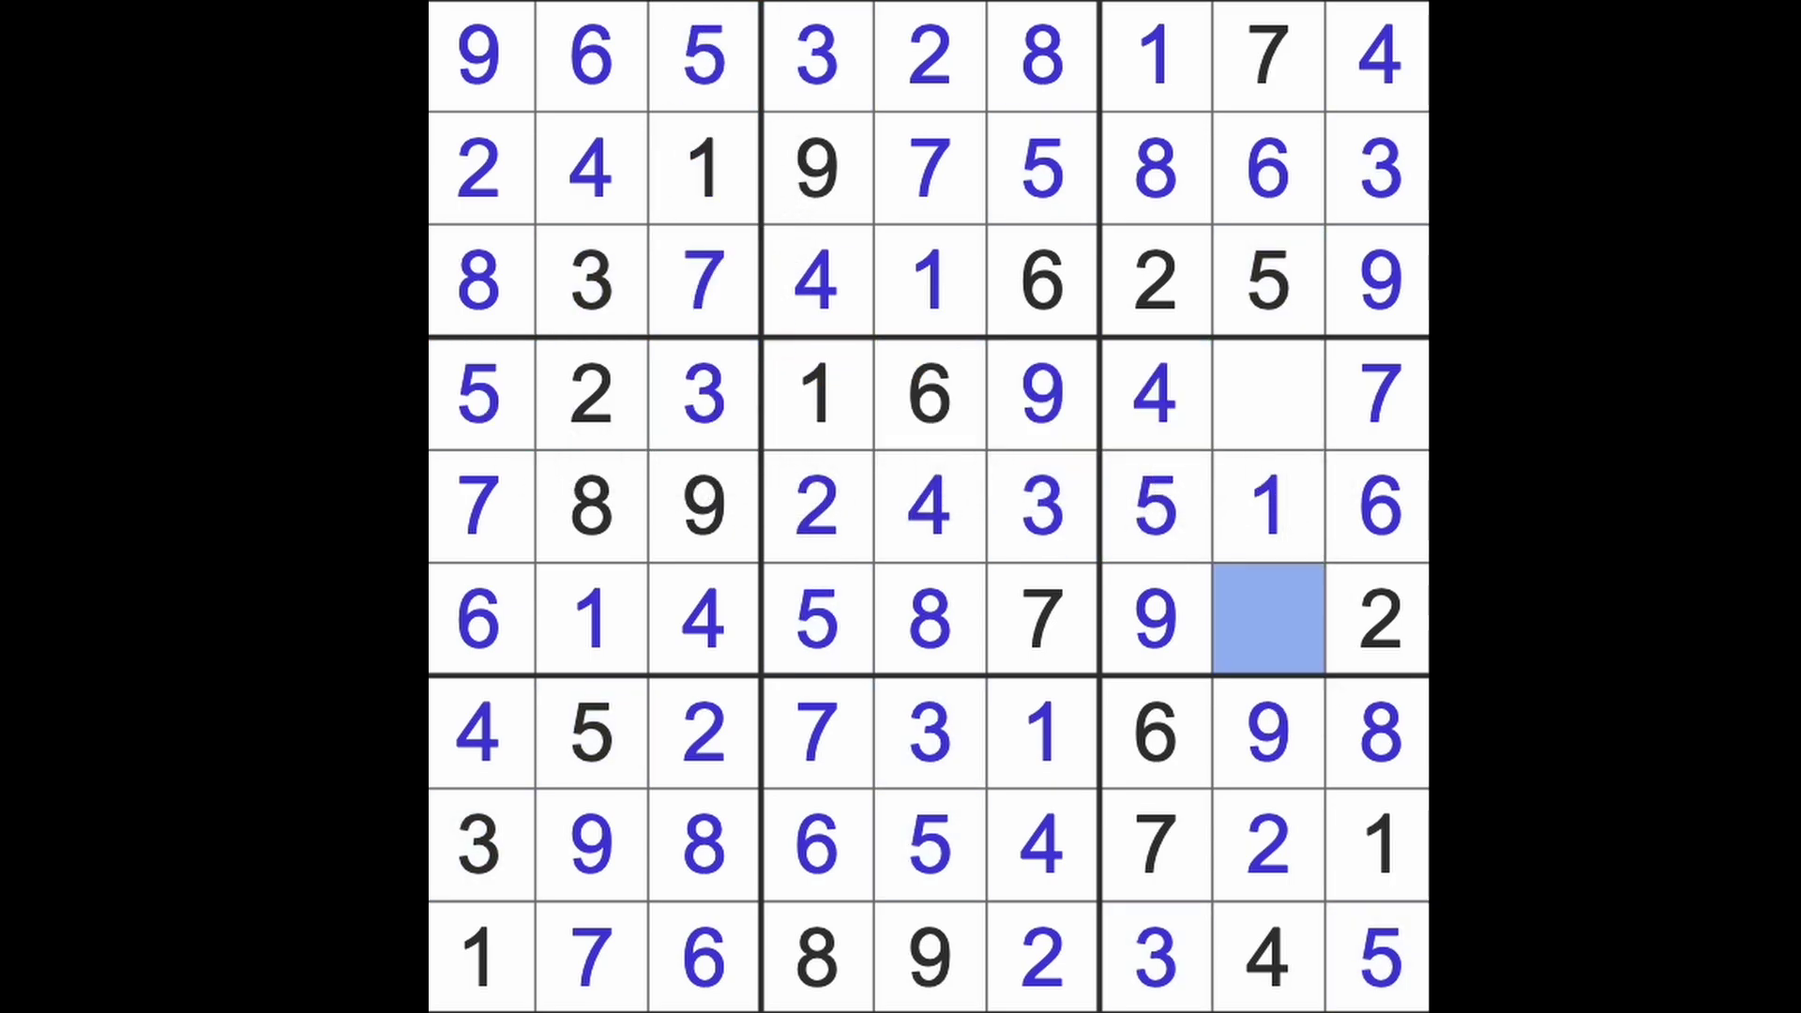
pyautogui.write('3')
# Enter the final 8 at row 4, column 8 so the solved grid turns green
pyautogui.click(1268, 401)
pyautogui.write('8')
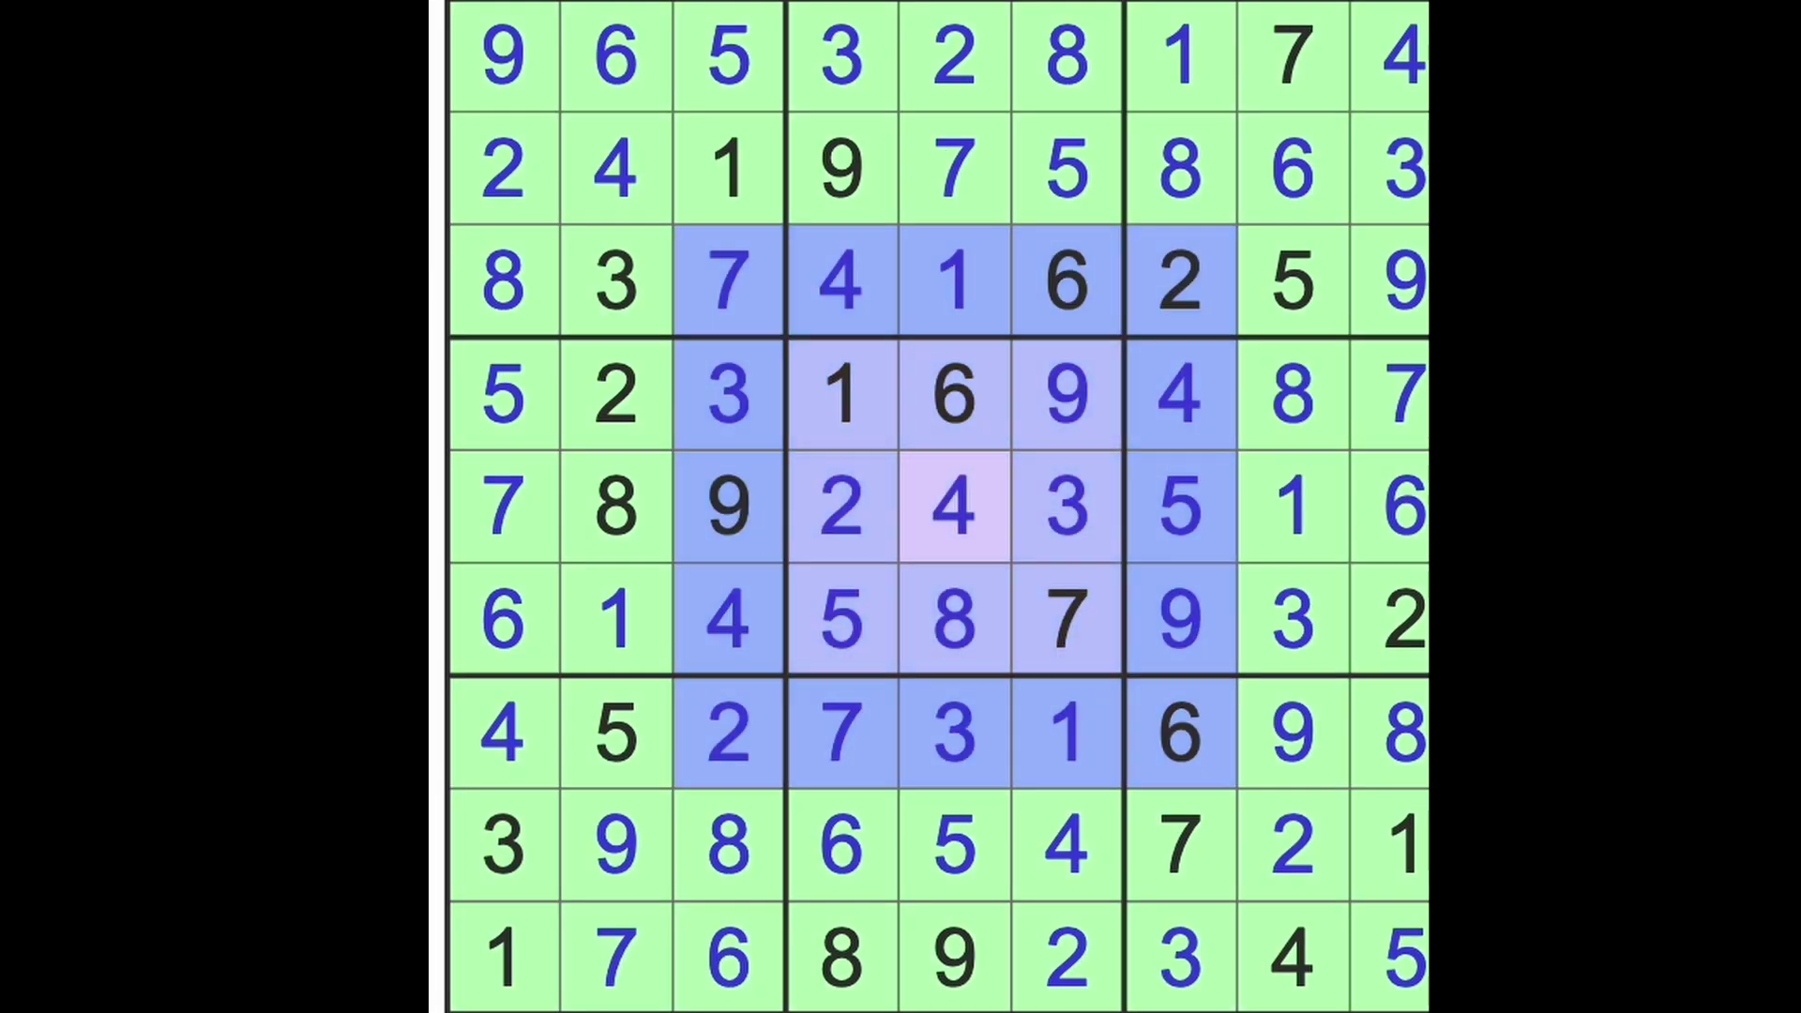